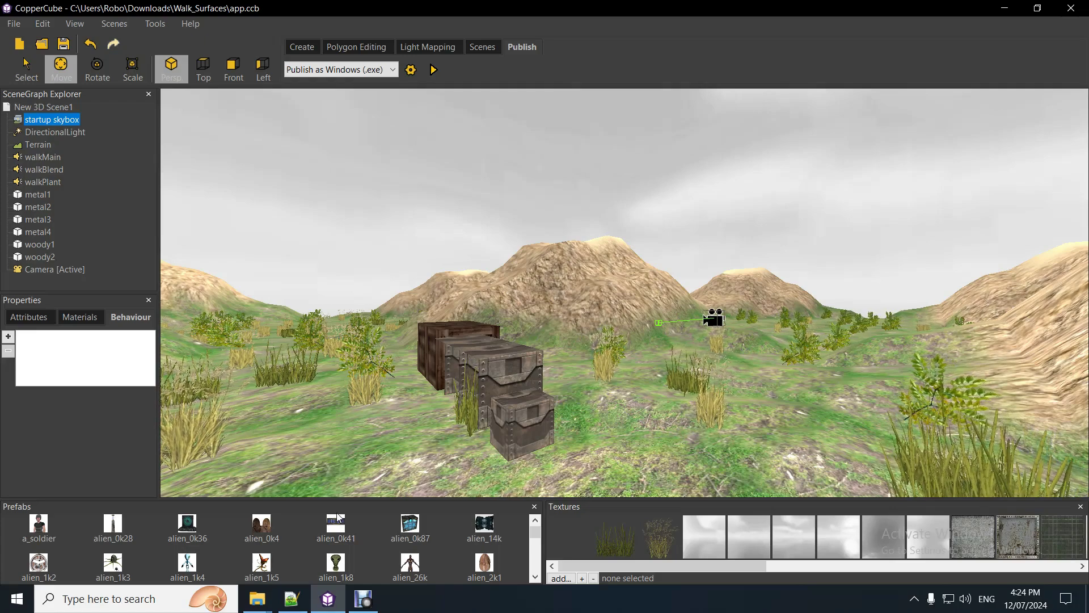
Step: Switch to Notepad++ and review the contributed addGlobalFunction entries in CSpidermonkeyScriptEngine.cpp and CPlayerScriptLib.cpp
click(295, 600)
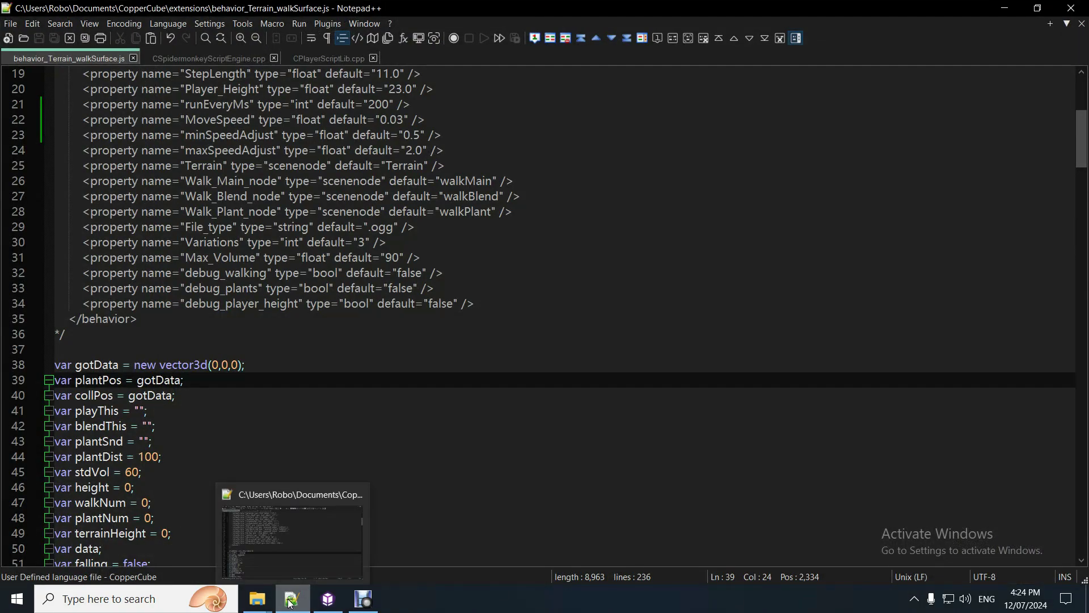
click(206, 59)
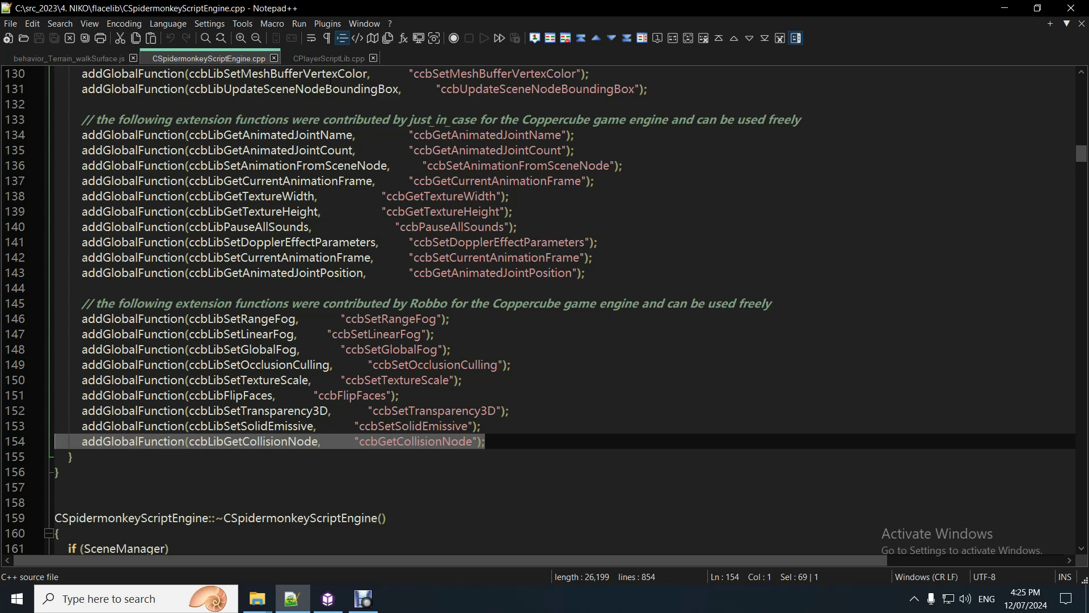
click(323, 59)
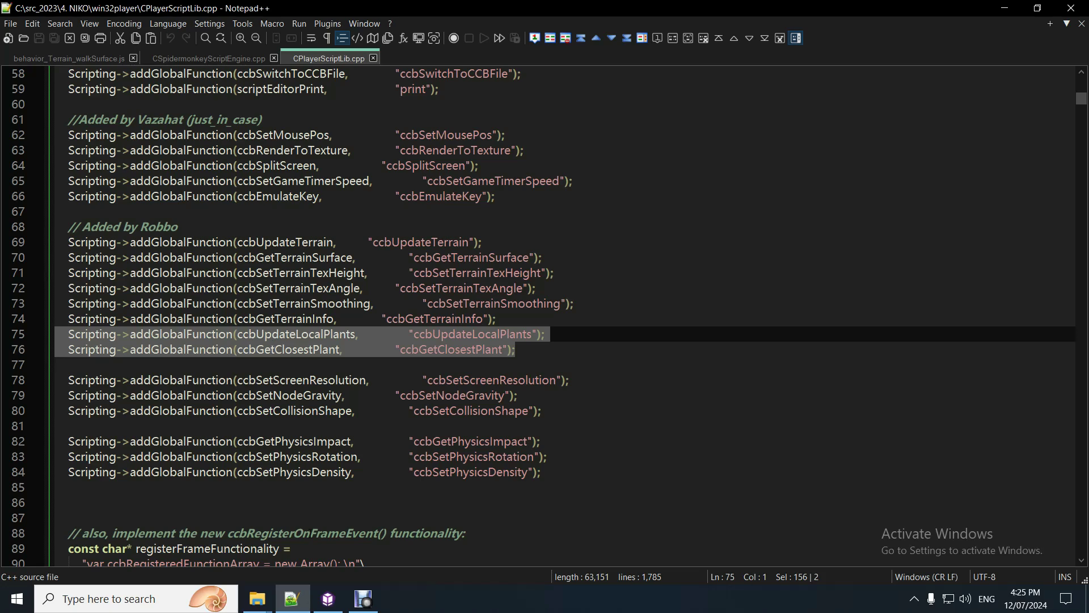
mouse_move(327, 597)
Step: Examine the plant sound code at the end of behavior_Terrain_walkSurface.js, especially the PlaySpeed property set with speedAdj
click(80, 58)
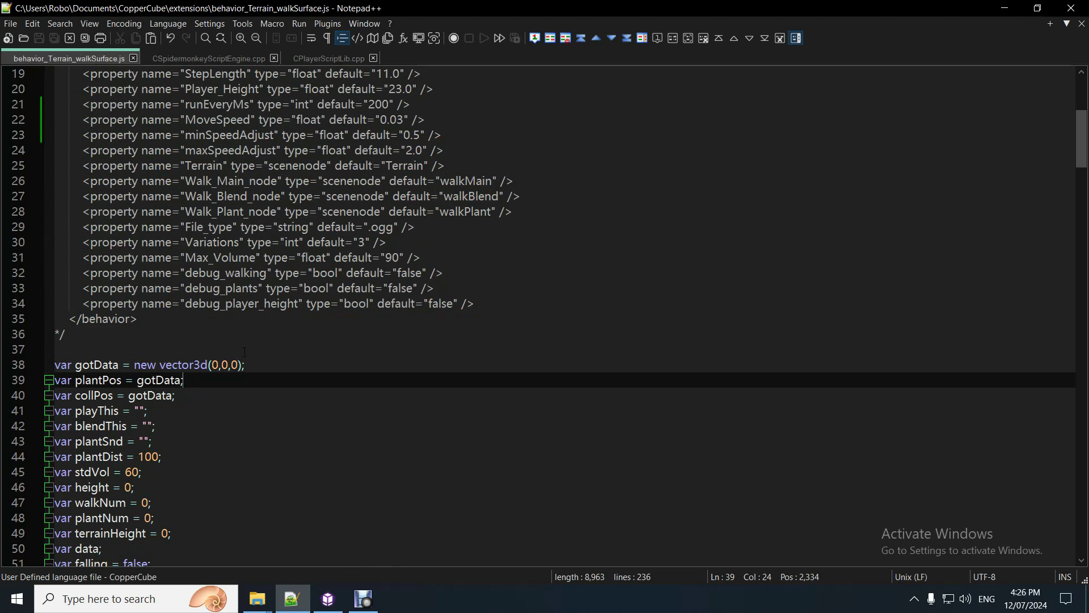
key(ctrl+End)
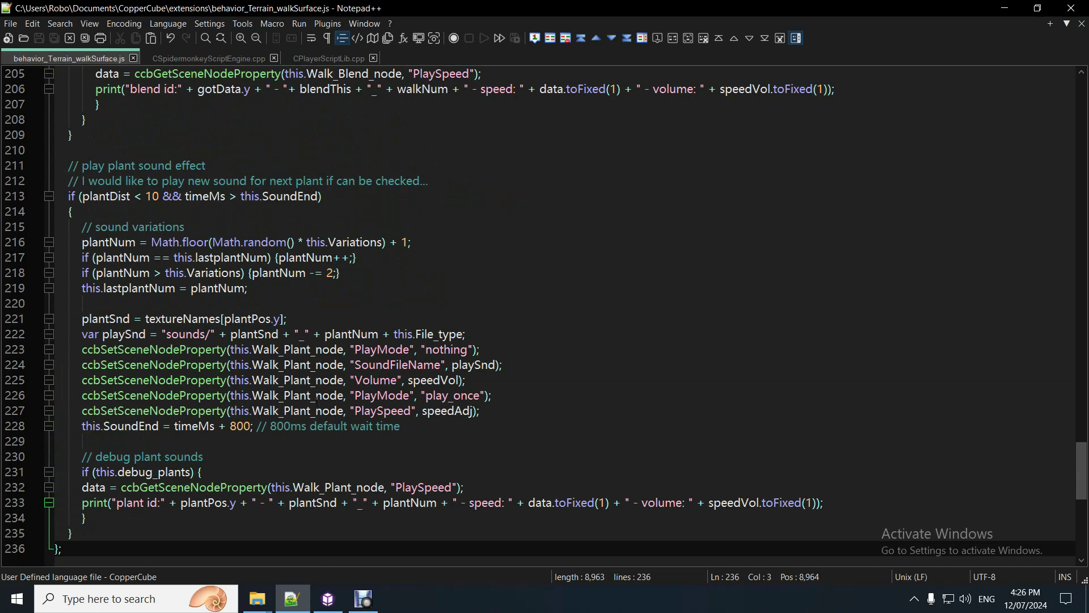
double_click(381, 410)
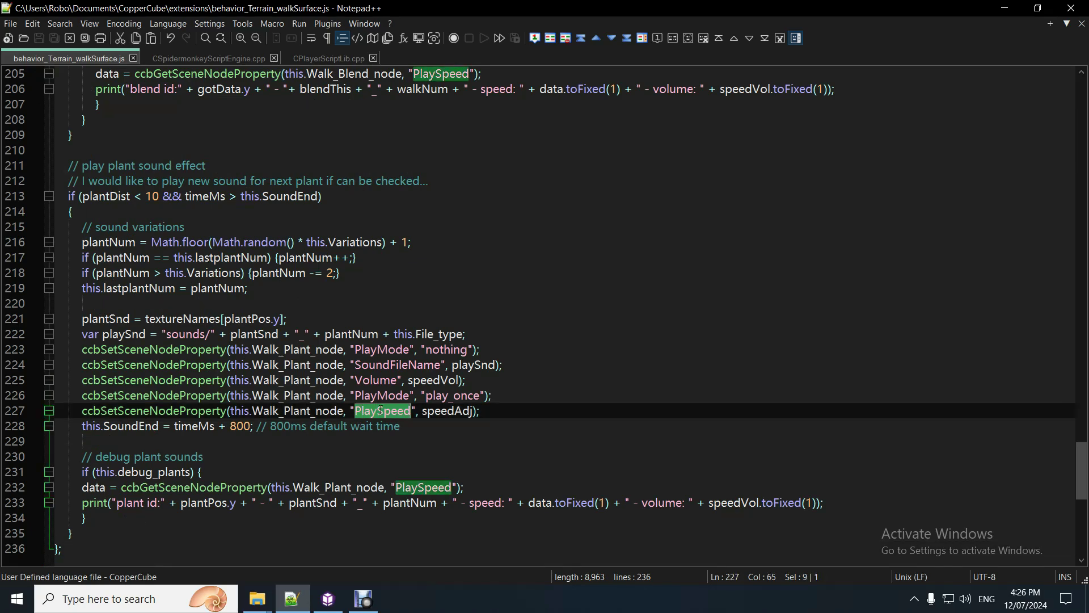
triple_click(451, 411)
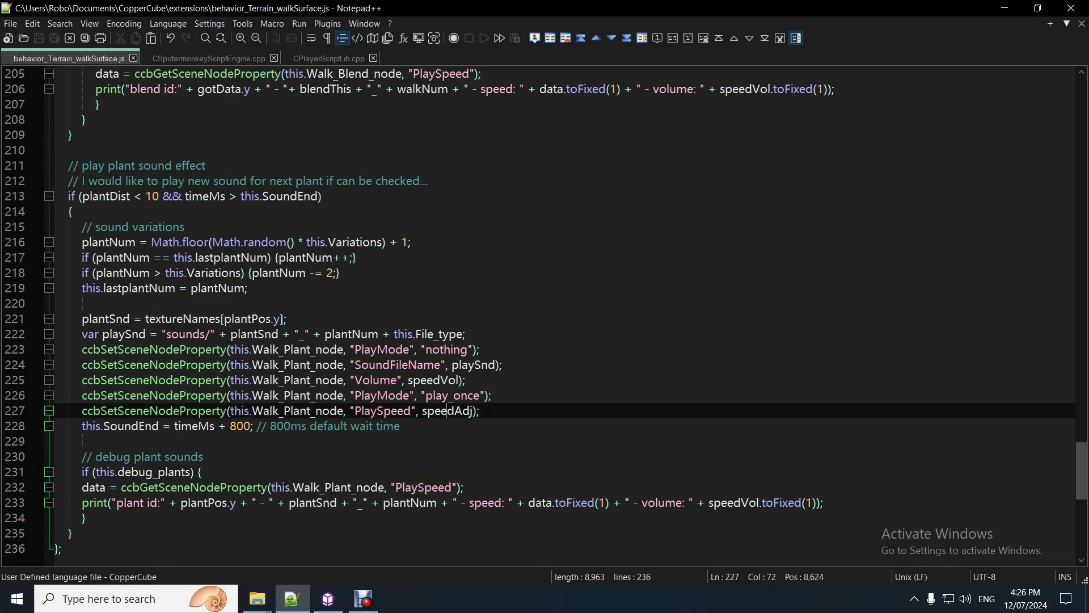
double_click(451, 411)
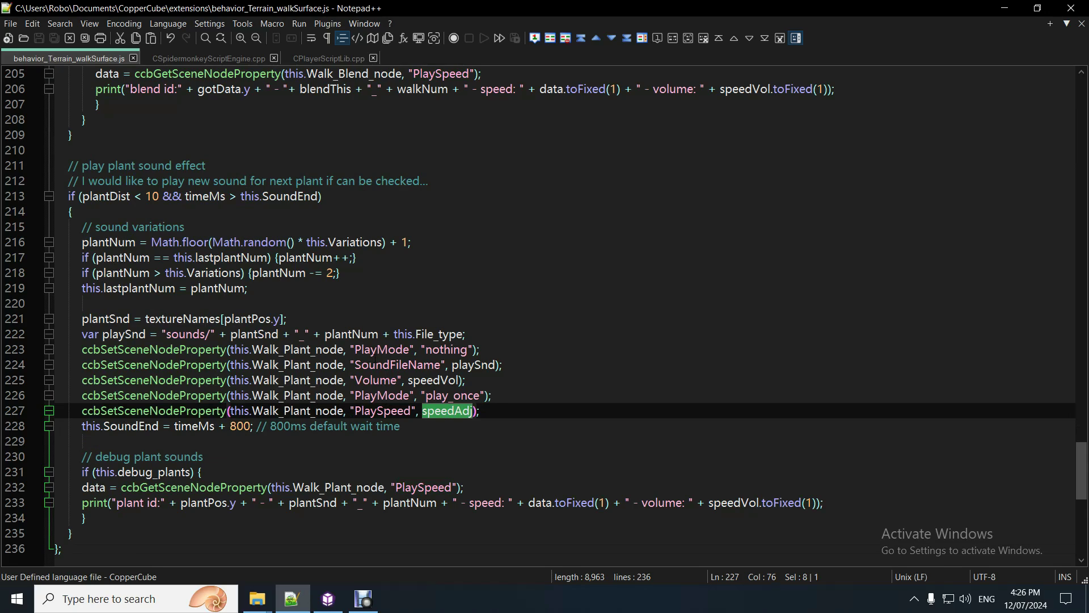
drag(492, 396, 56, 349)
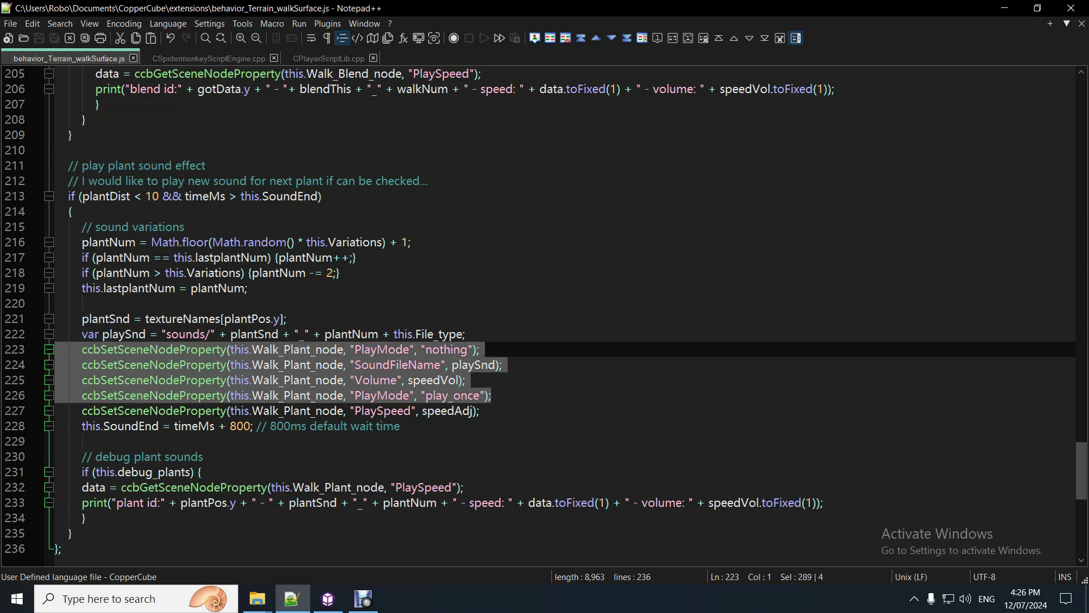
click(403, 410)
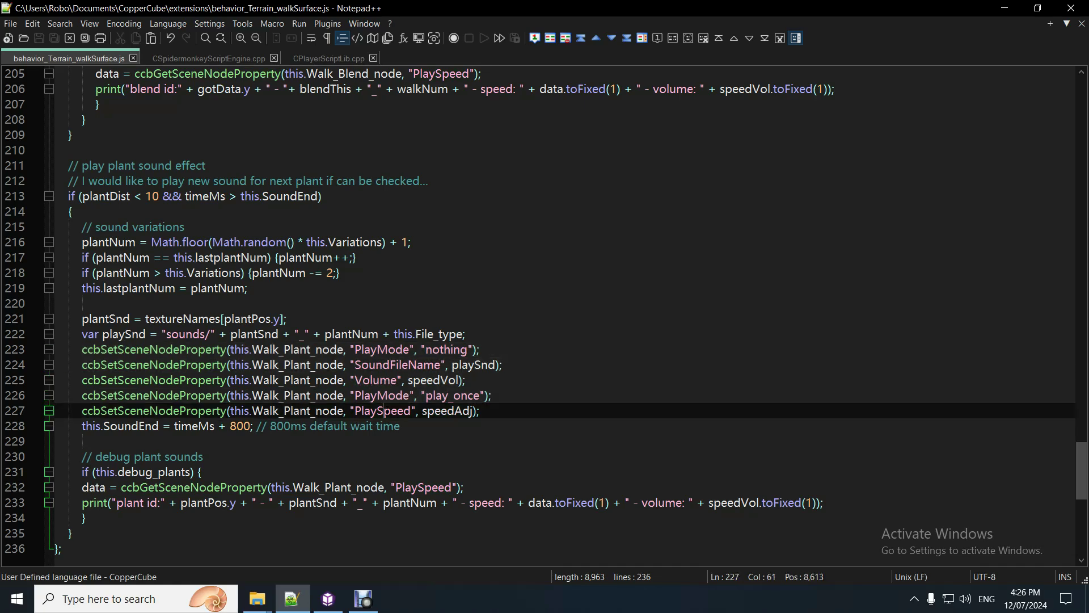
click(414, 426)
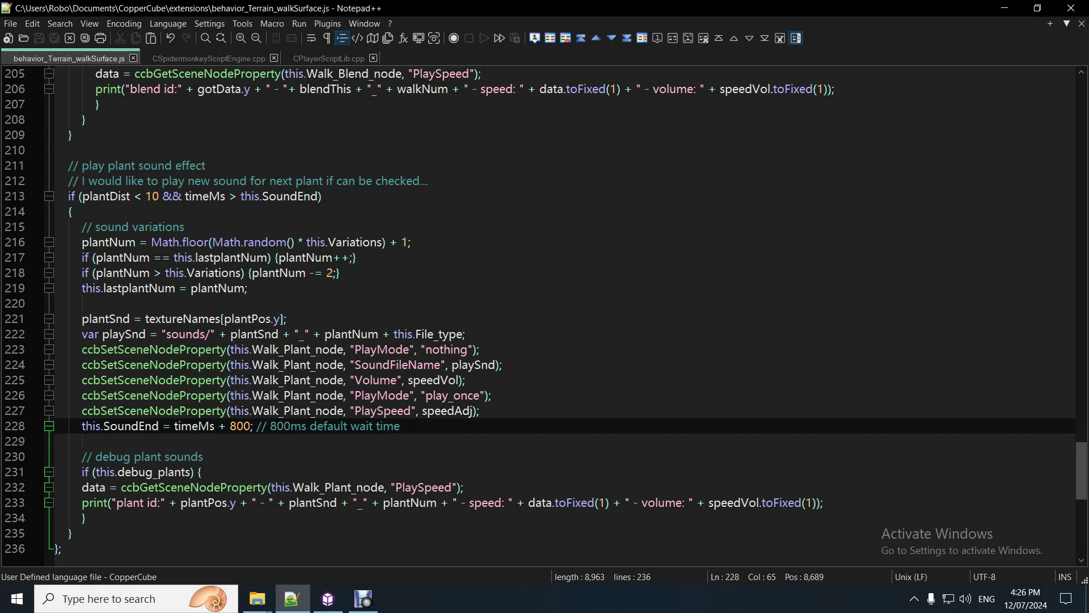
Step: Review the header comments and the runEveryMs, MoveSpeed, minSpeedAdjust and maxSpeedAdjust properties at the start of the behavior script
key(ctrl+Home)
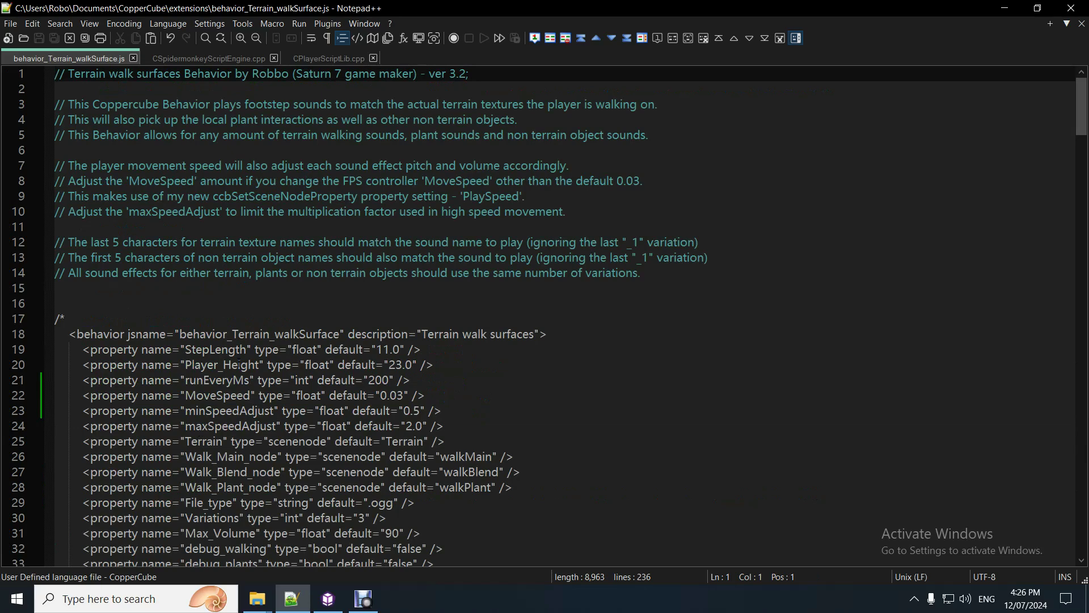
click(423, 381)
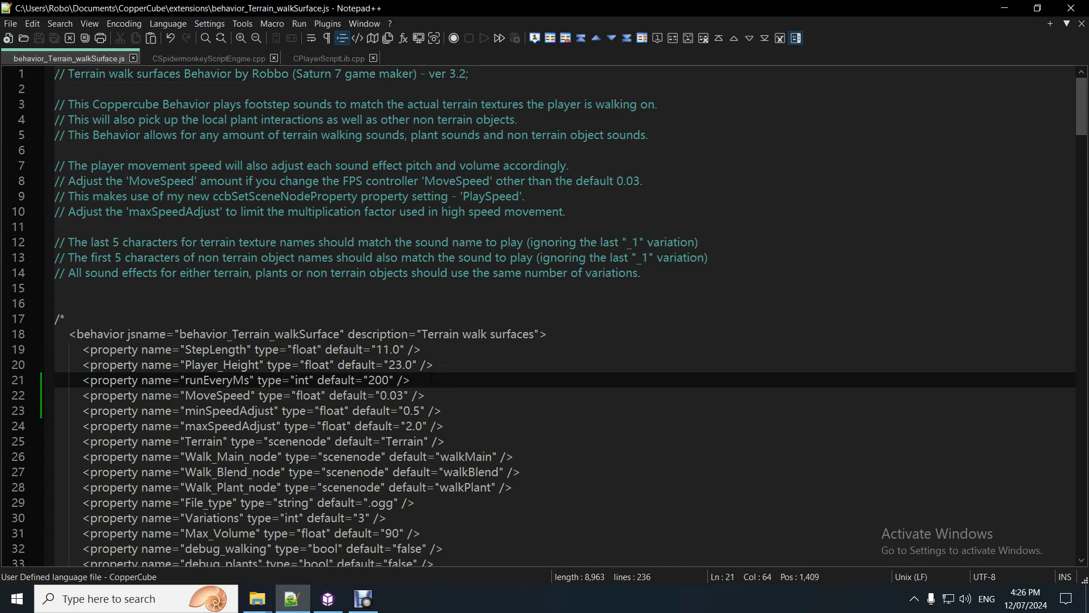
click(432, 392)
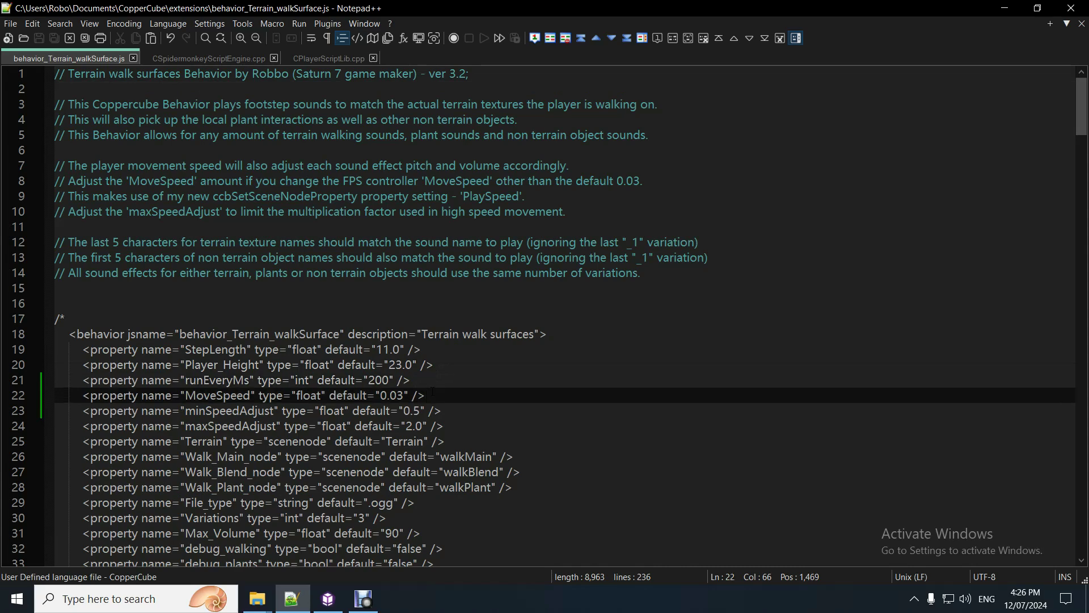
click(420, 383)
click(432, 397)
click(447, 412)
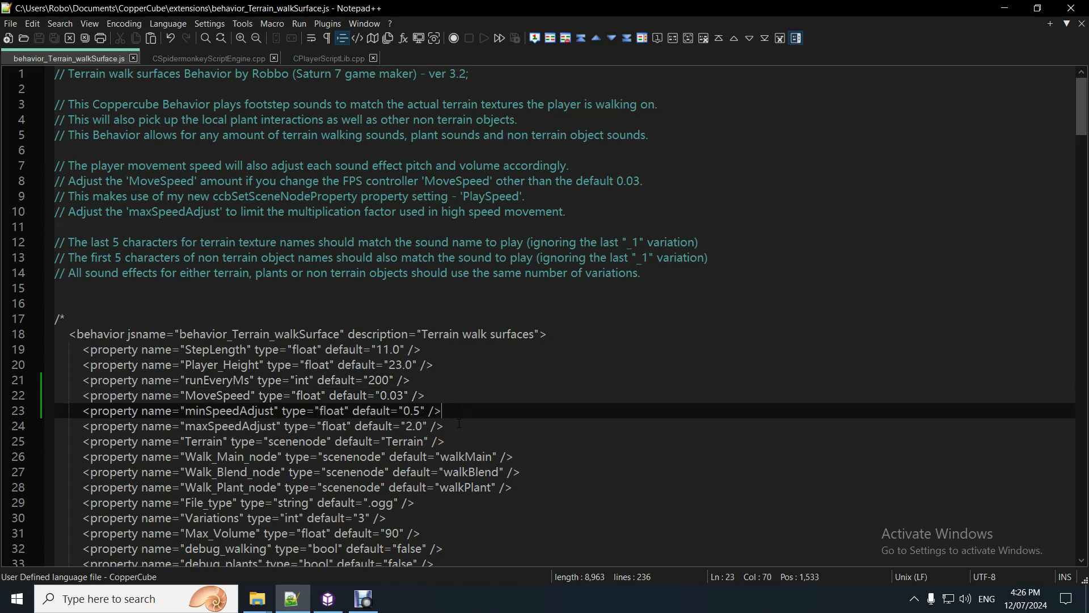
click(453, 428)
click(452, 413)
Step: Switch to the Walk_Surfaces folder in File Explorer and widen the Type column
click(363, 598)
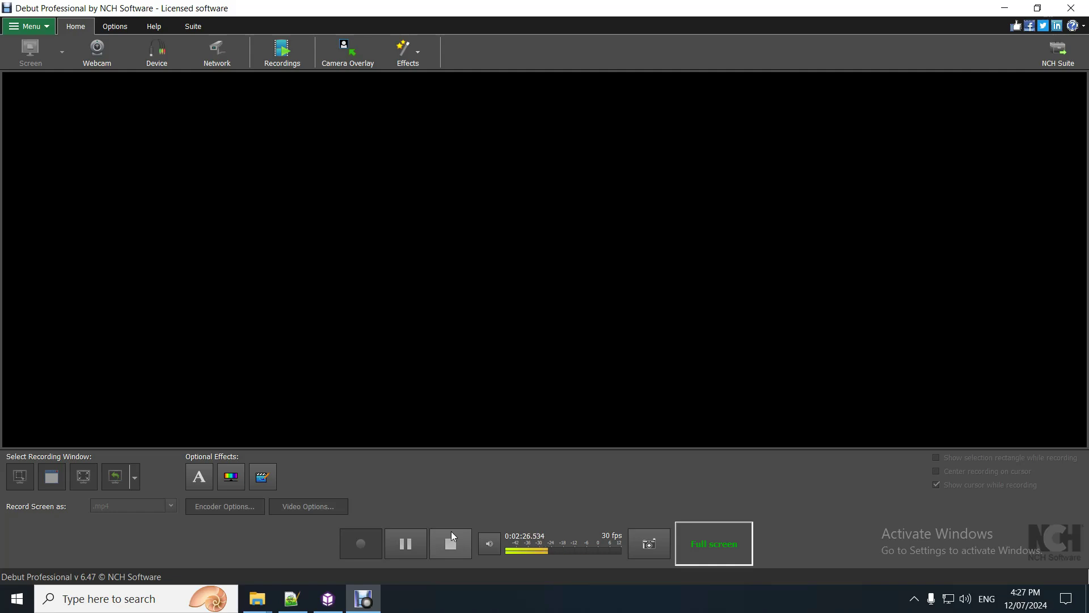
click(335, 604)
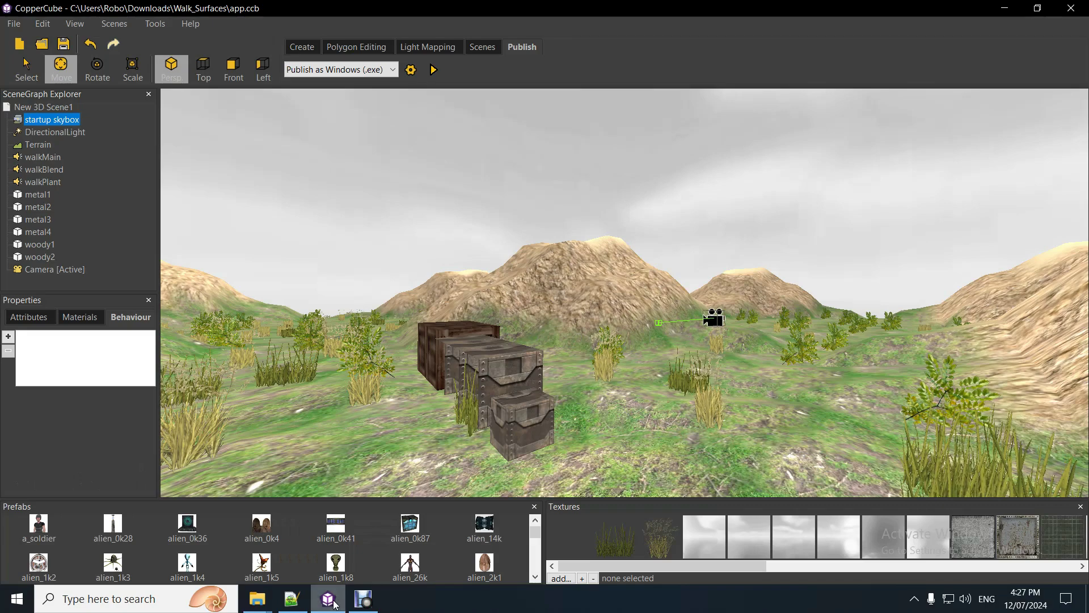
mouse_move(362, 491)
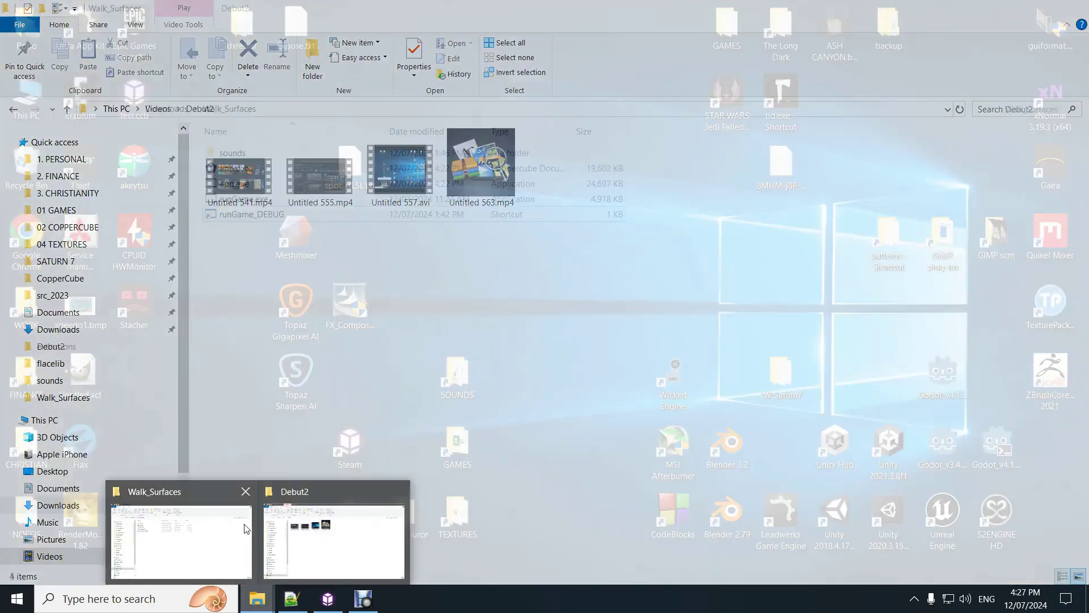
click(187, 533)
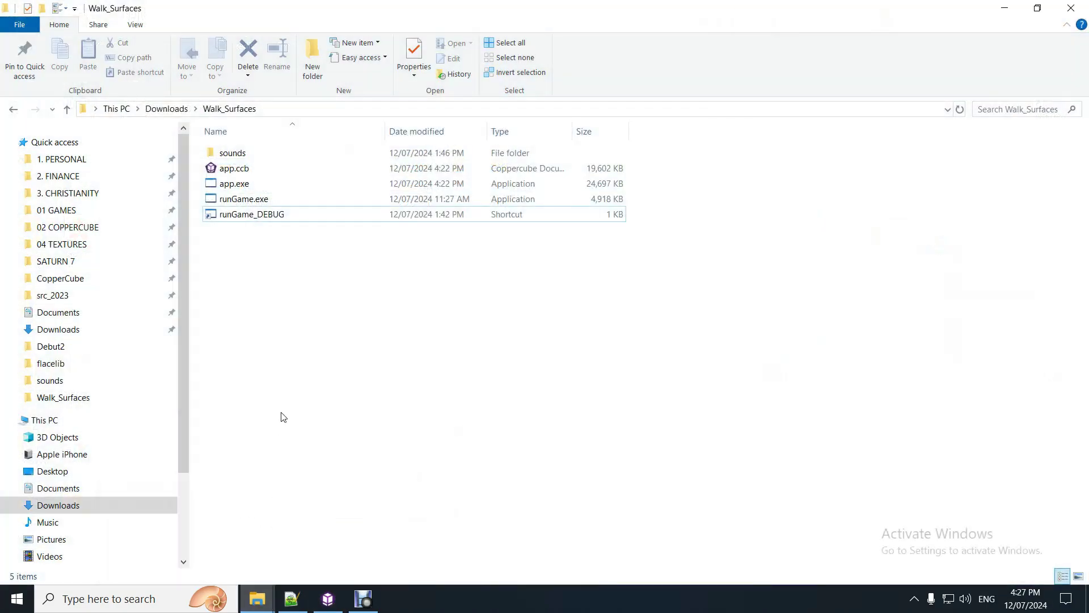
click(233, 221)
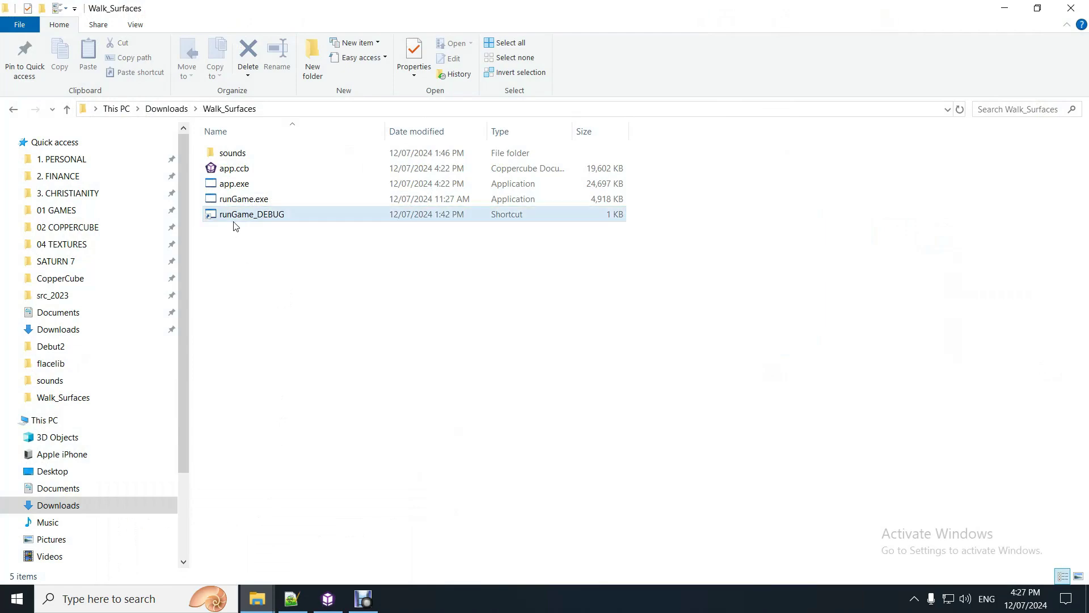
drag(571, 134, 598, 137)
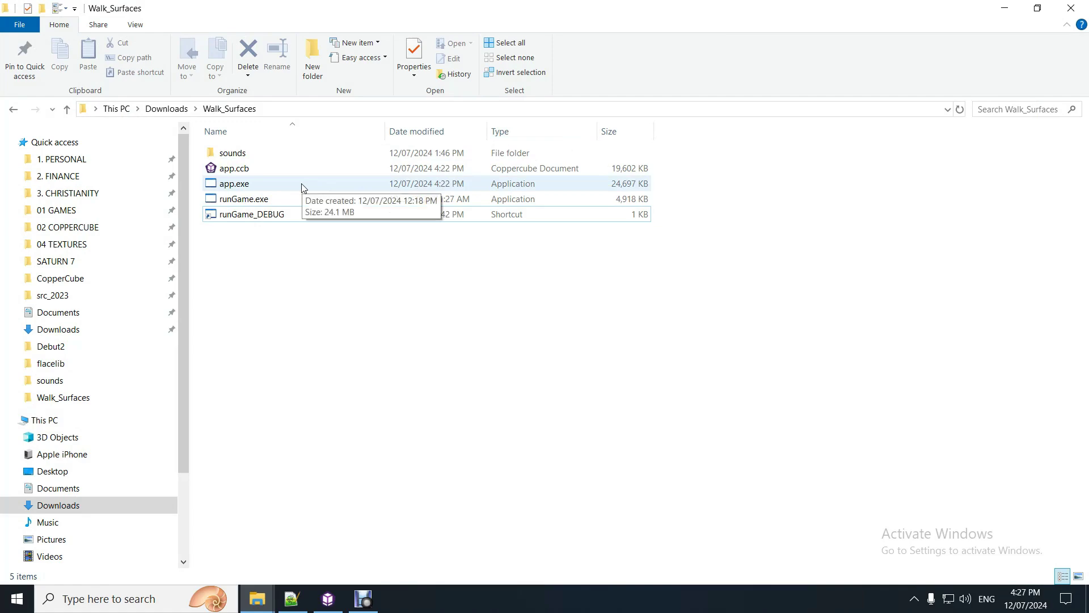
Step: Look over app.ccb, app.exe, runGame.exe and the runGame_DEBUG shortcut in the Walk_Surfaces folder
click(268, 171)
click(266, 184)
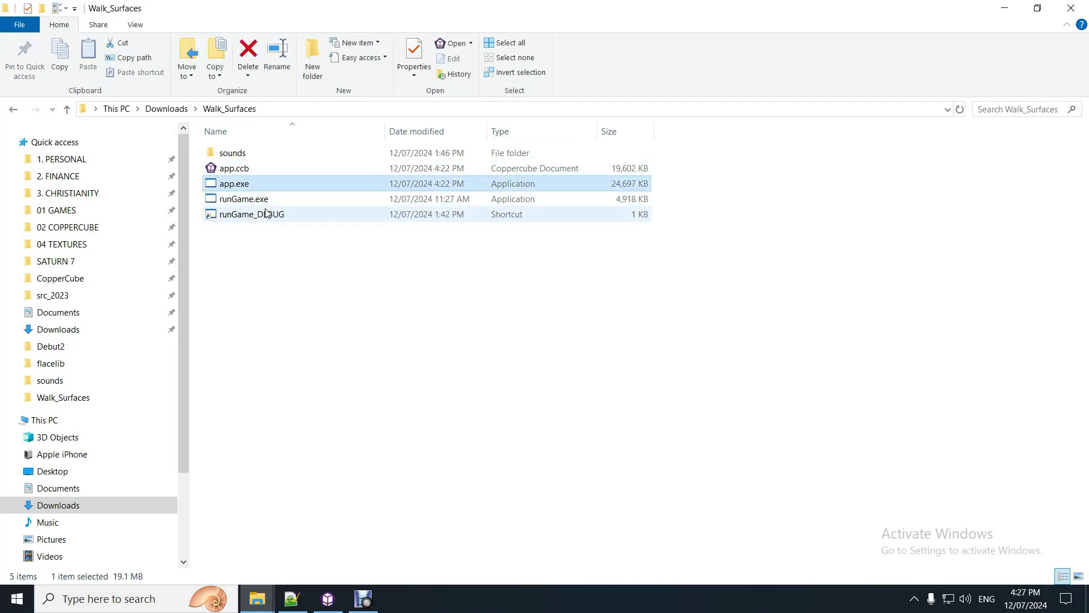
click(263, 218)
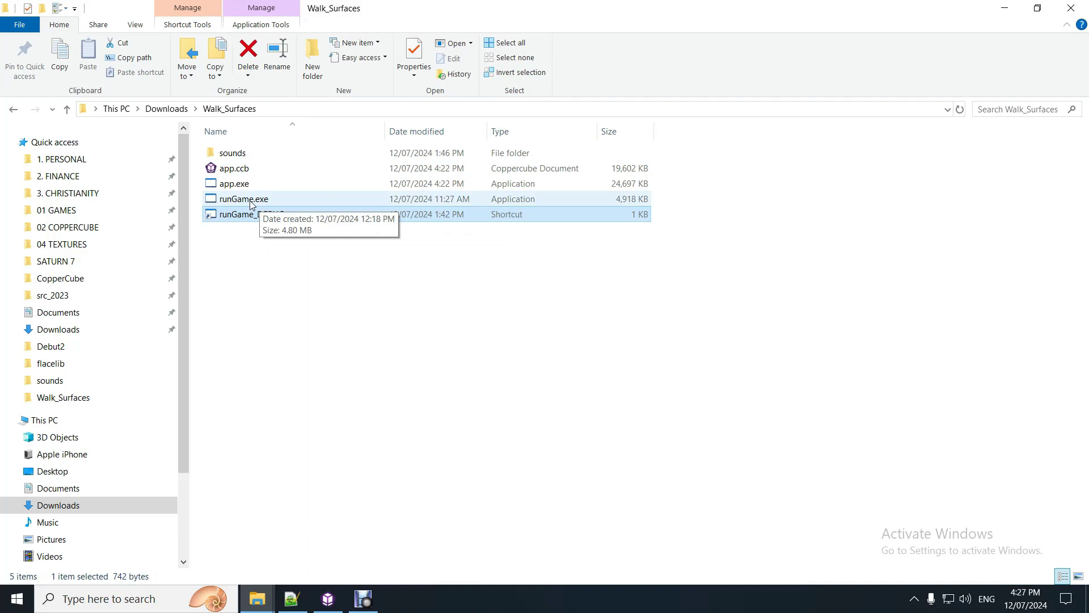
click(252, 203)
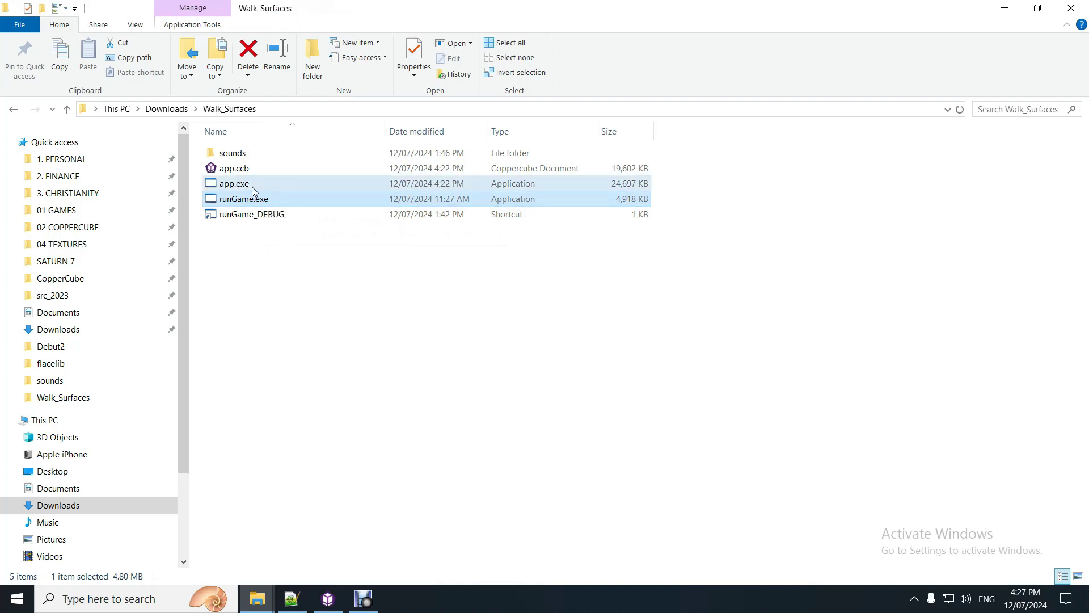
click(225, 188)
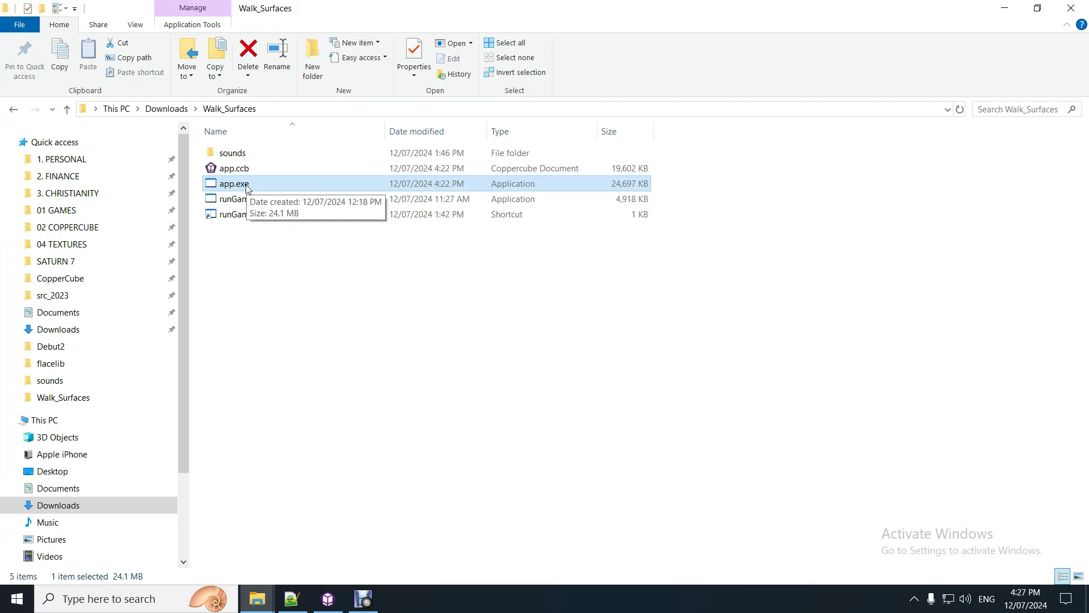
click(248, 173)
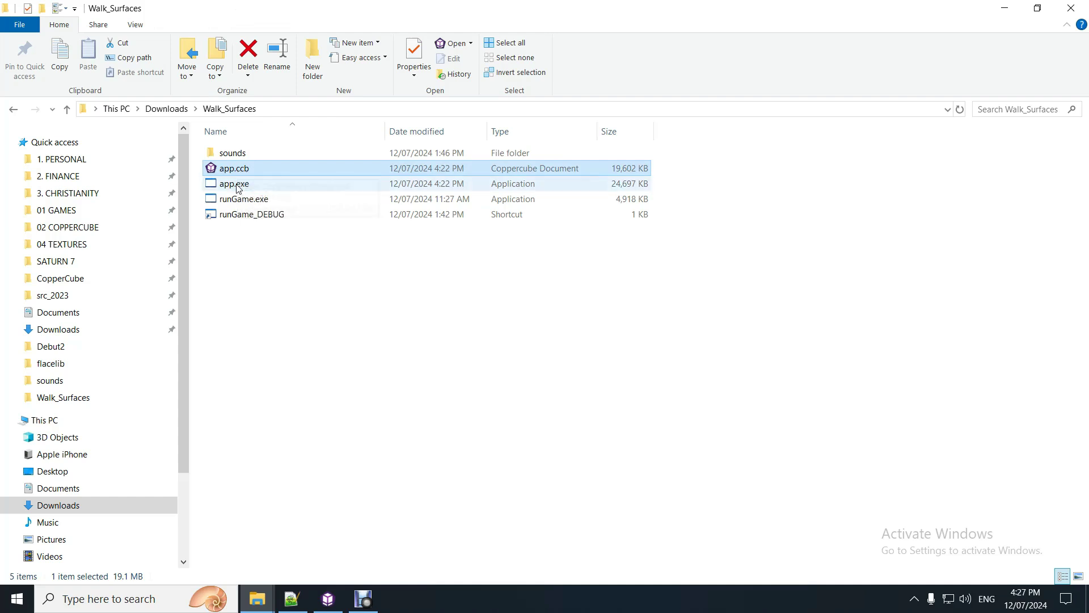
click(250, 185)
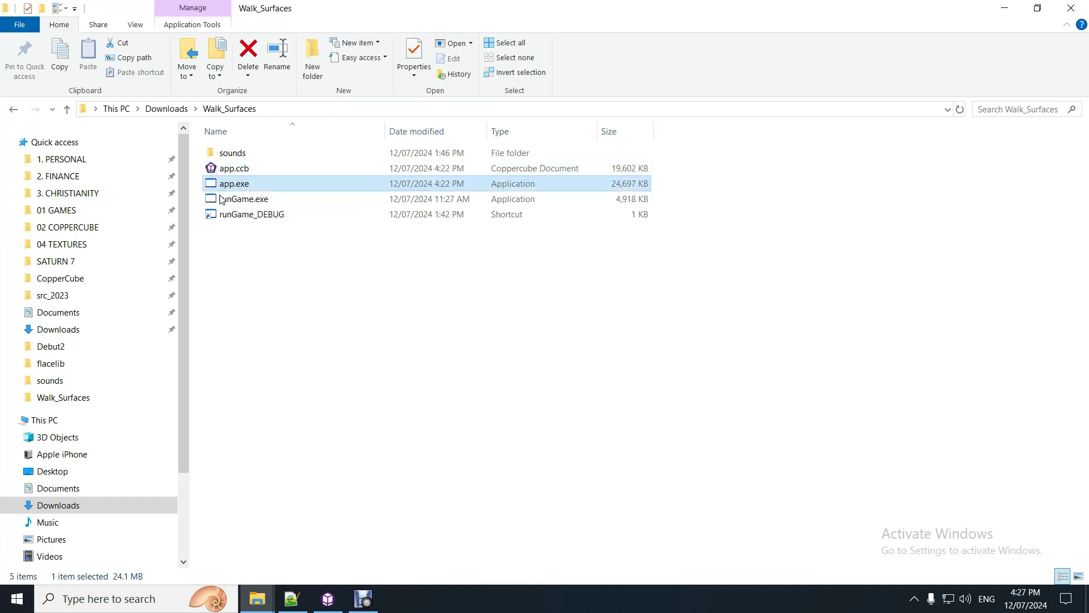
Step: Compare runGame.exe with the runGame_DEBUG shortcut in the folder
click(252, 200)
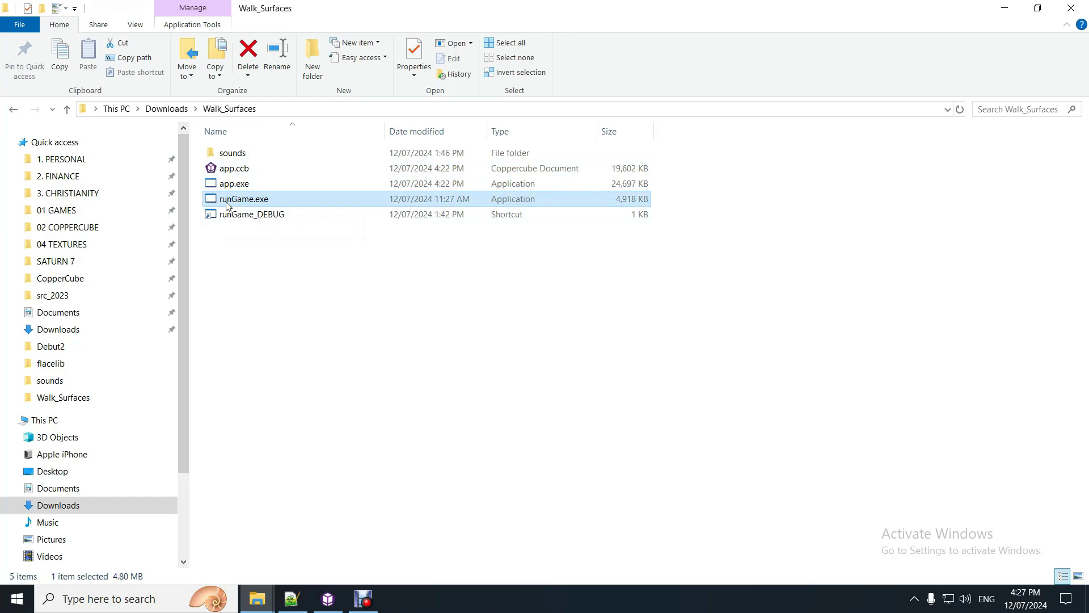
click(257, 215)
click(252, 206)
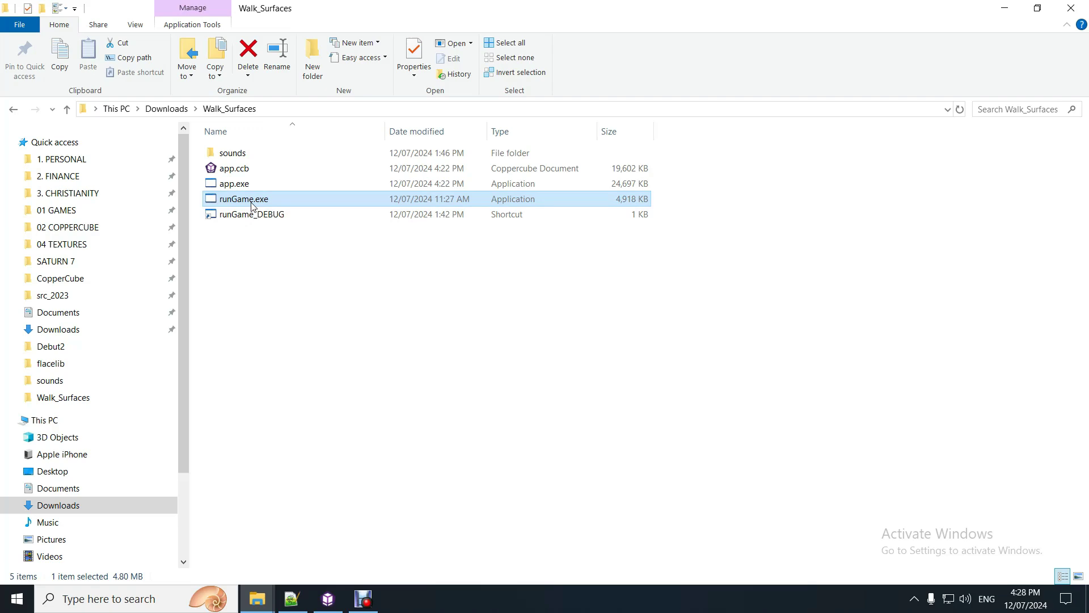
click(253, 215)
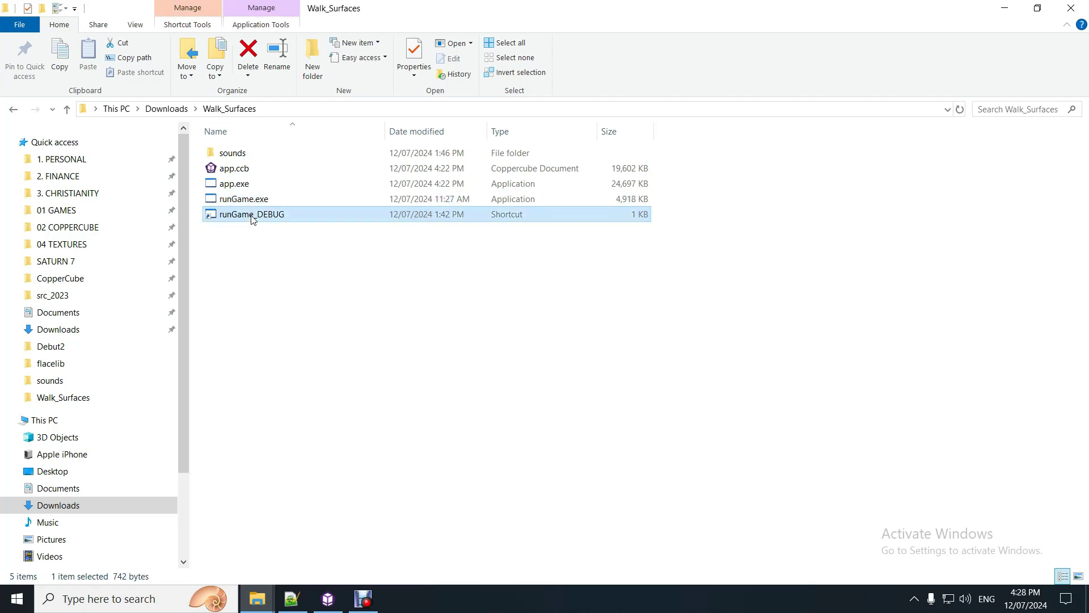
click(244, 204)
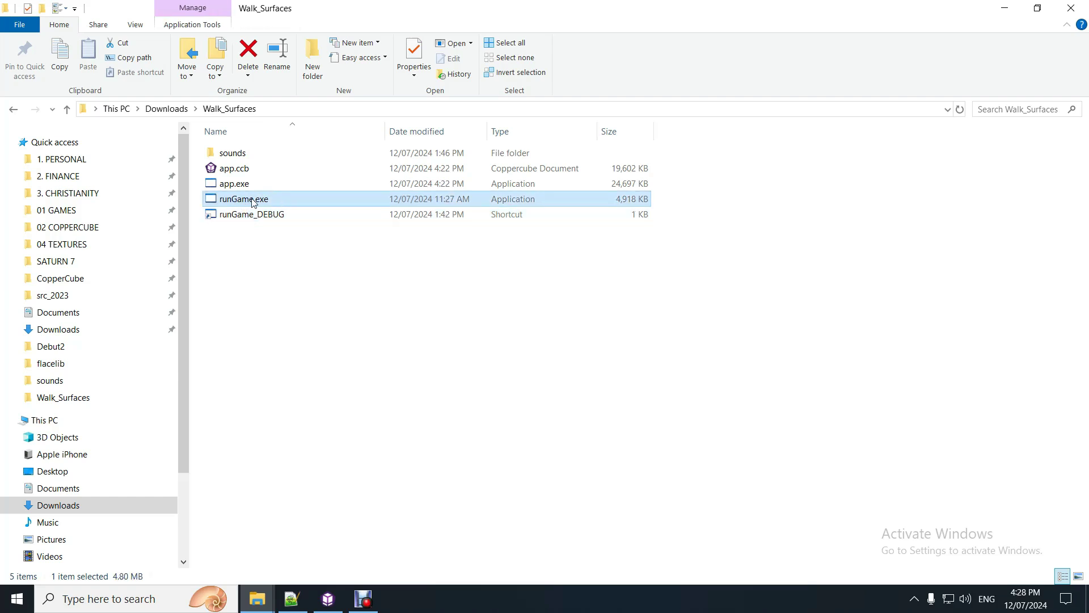
click(254, 214)
right_click(250, 200)
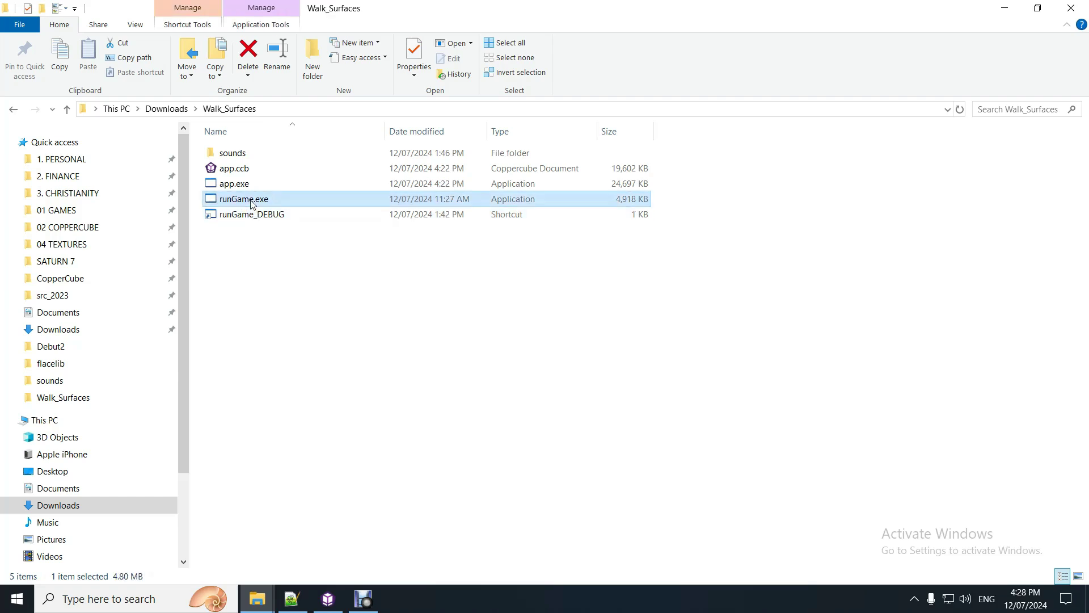
click(374, 364)
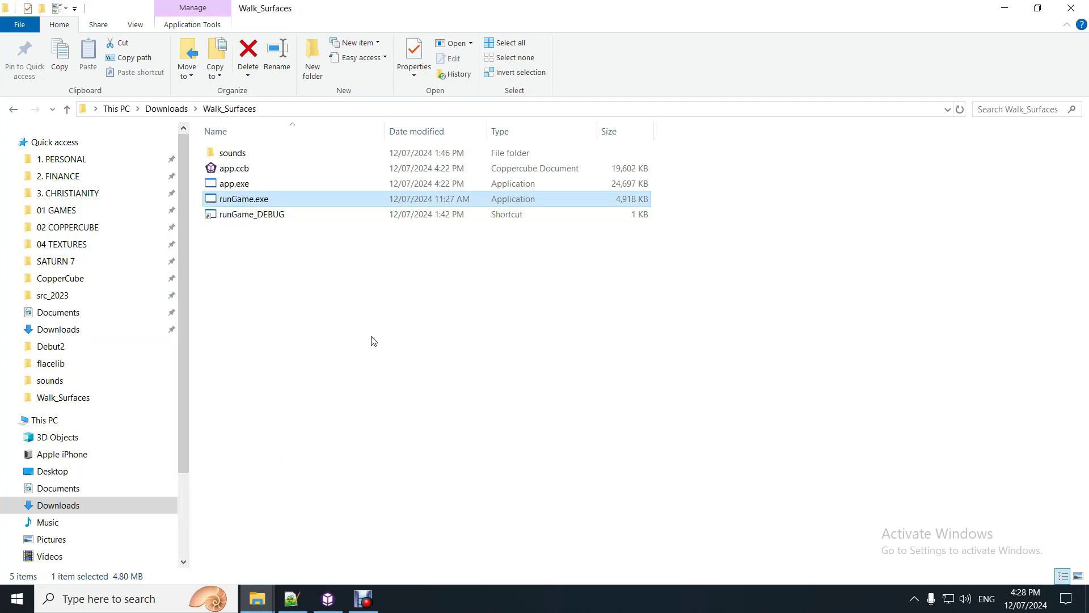
Step: Inspect the target in the runGame_DEBUG shortcut's properties, close them without changes, and select runGame.exe
click(253, 214)
right_click(254, 215)
click(229, 551)
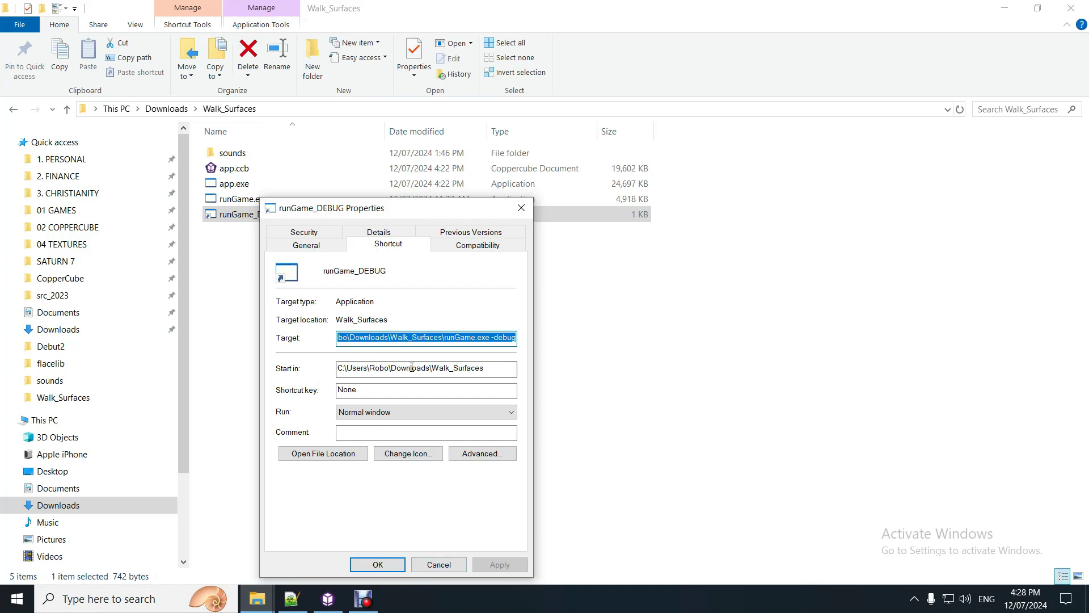
click(443, 565)
click(249, 199)
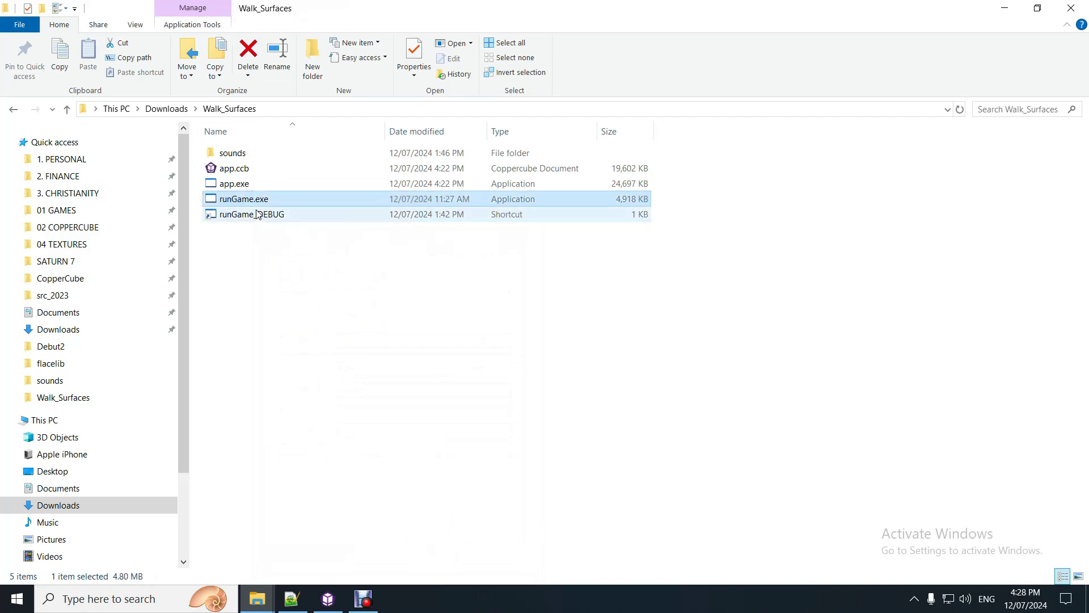
Step: Launch the game in debug mode from the runGame_DEBUG shortcut and try walking forward and backward on the grass
click(235, 218)
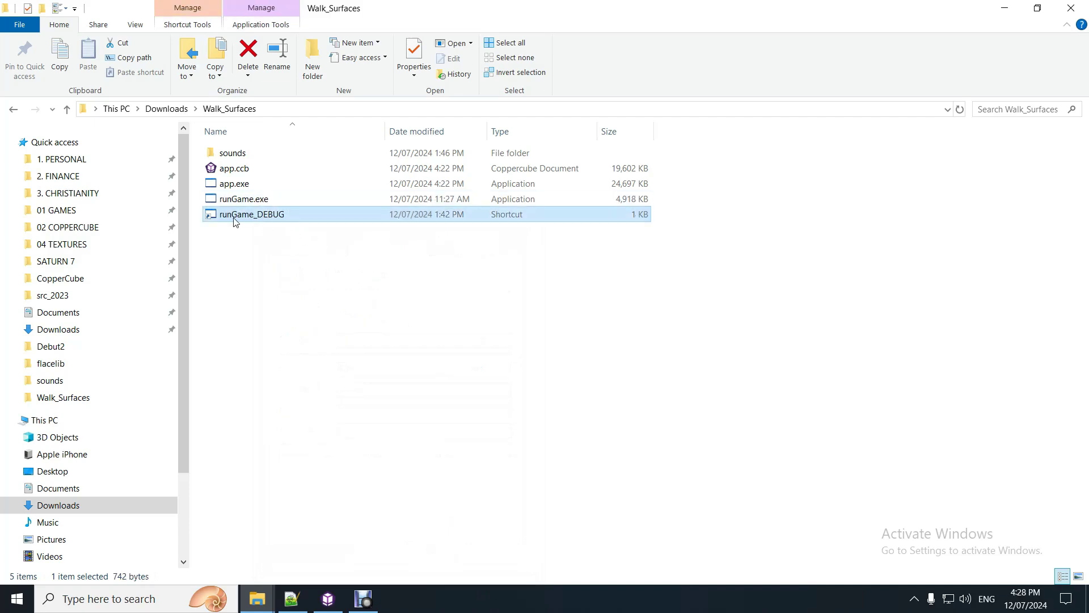
double_click(262, 216)
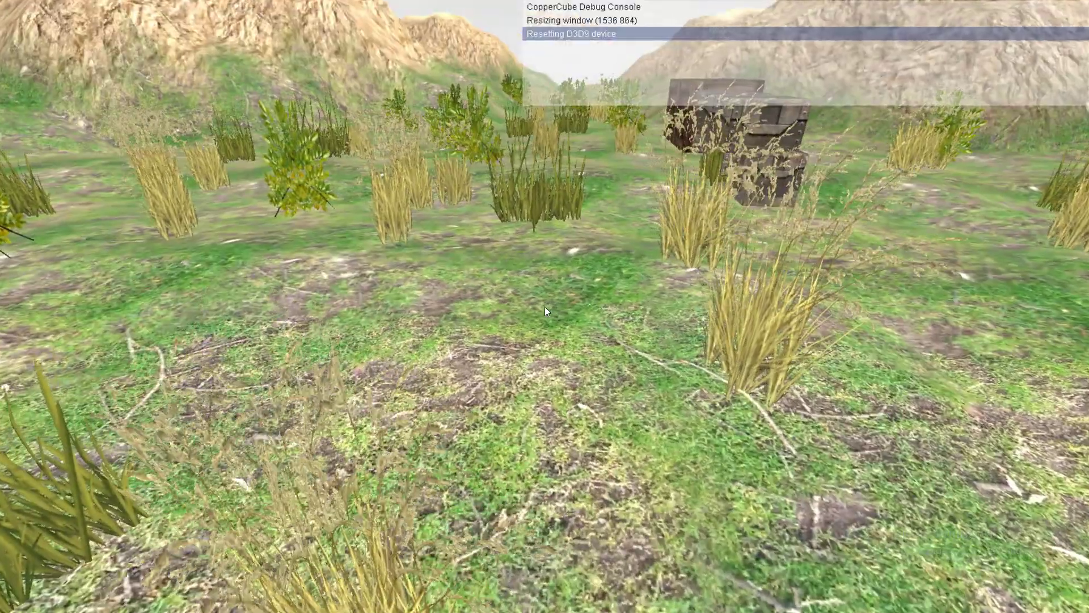
key(w)
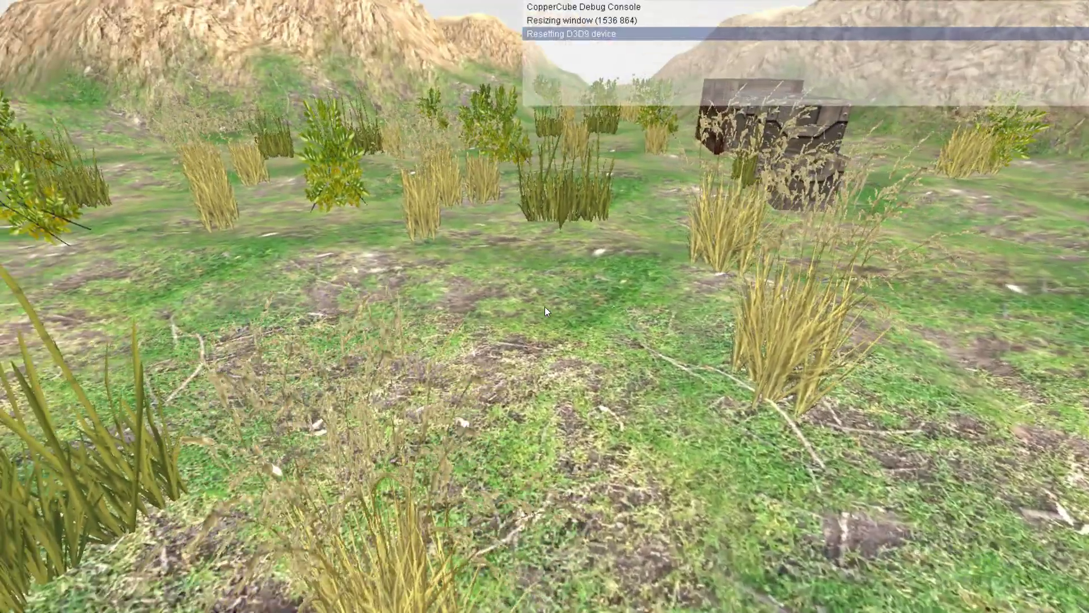
key(s)
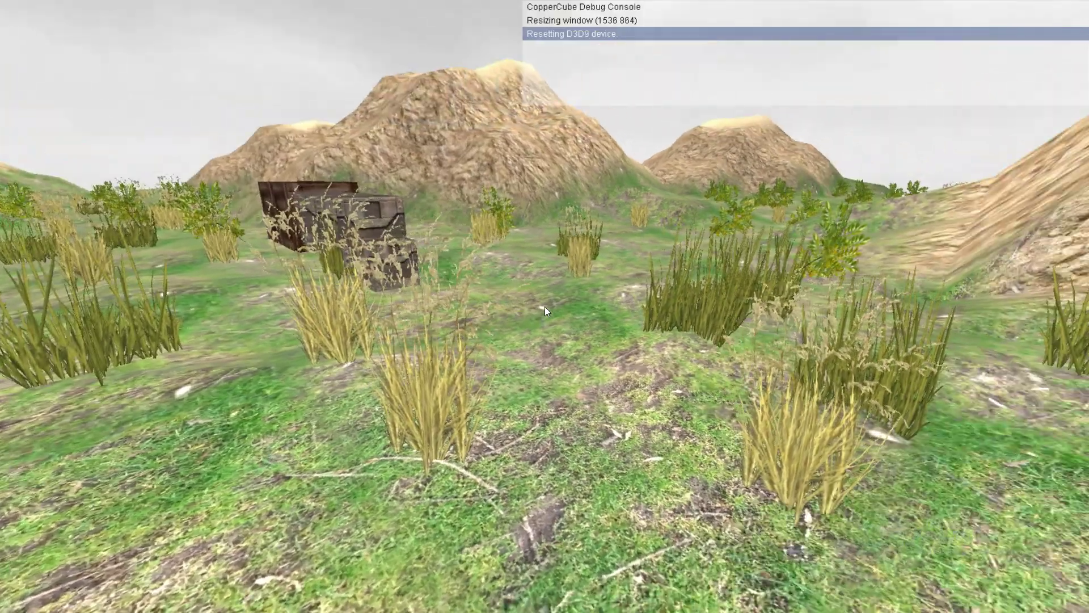
Step: Walk across the grassy terrain to the crates and around the large wooden one to test the grass surface
key(w)
key(w)
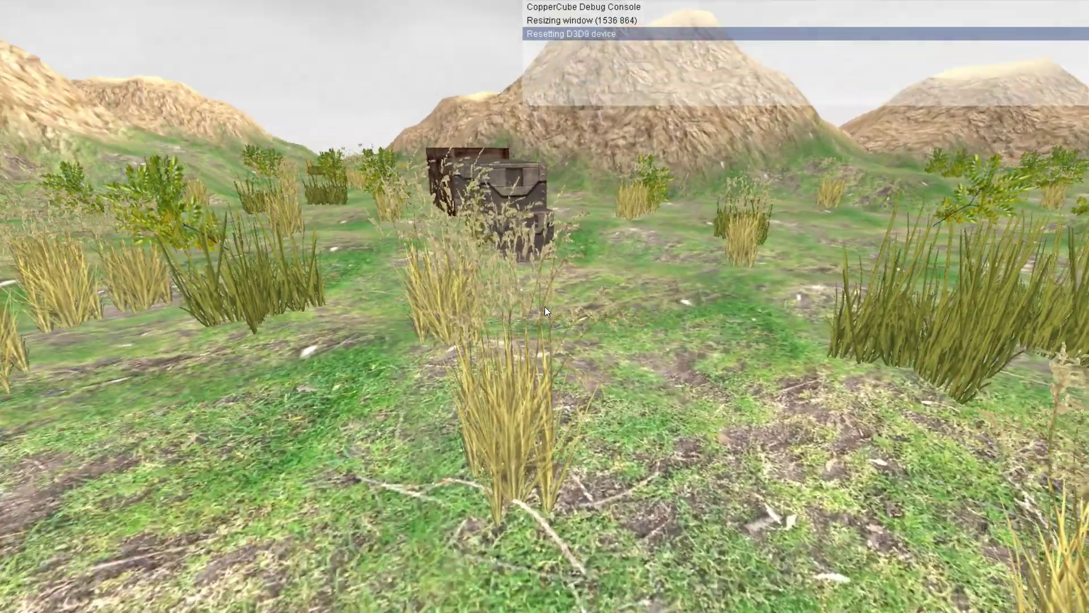
key(w)
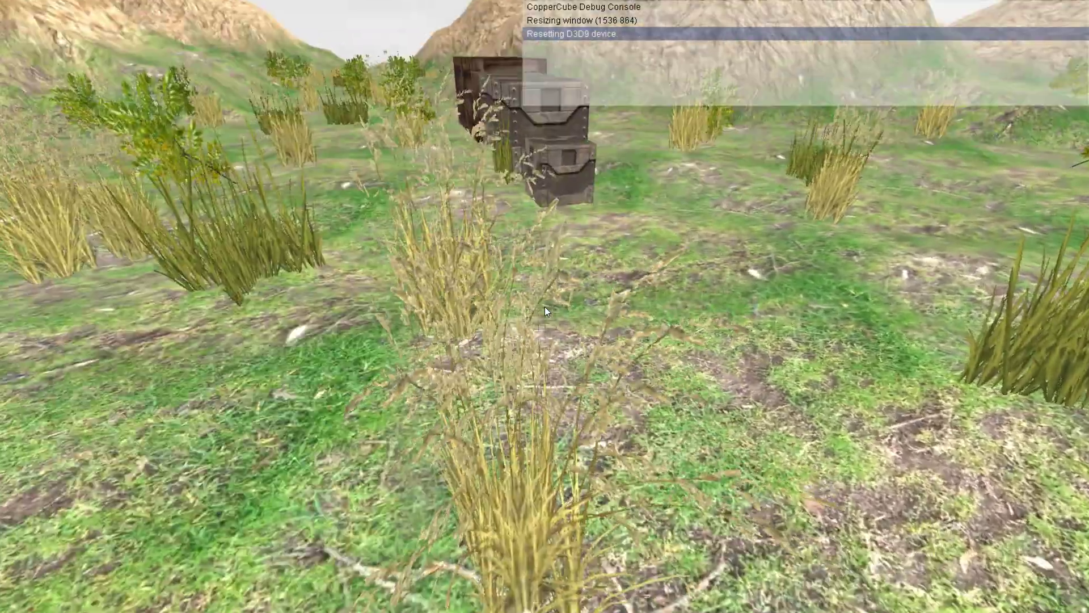
key(w)
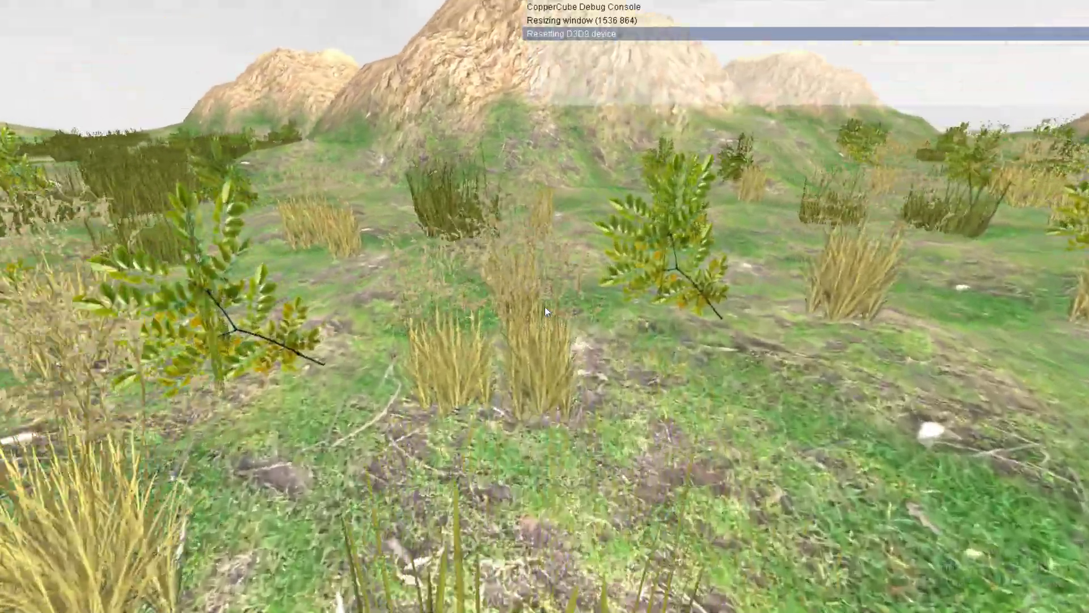
key(w)
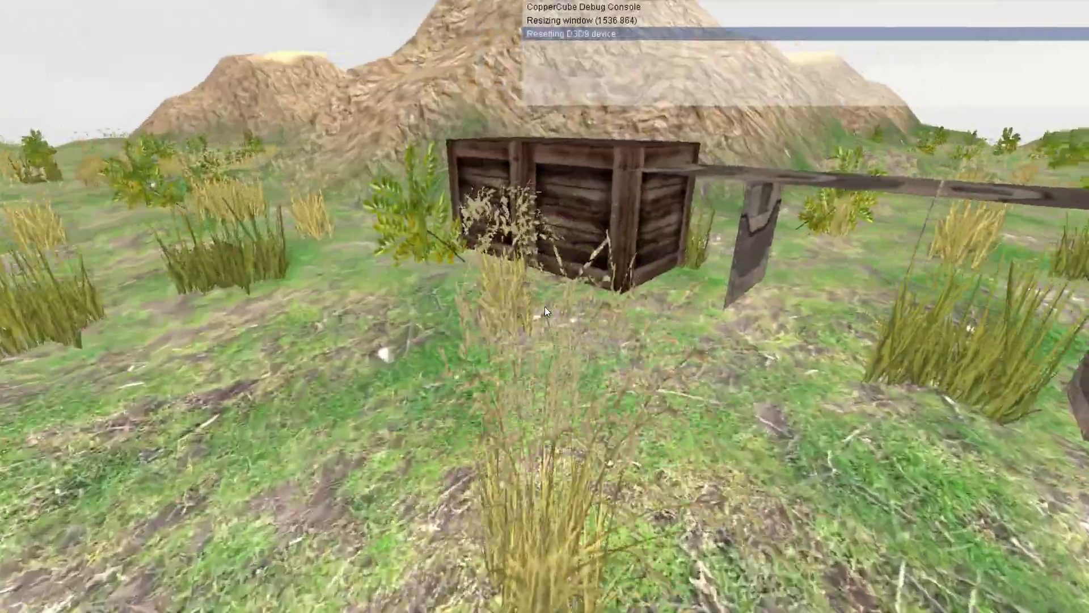
key(w)
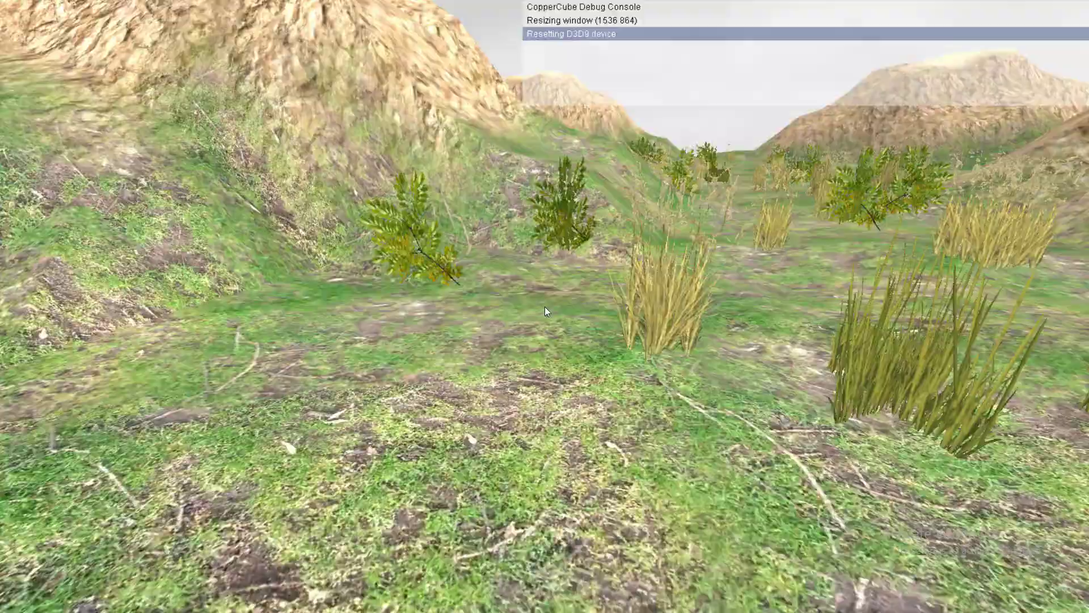
key(w)
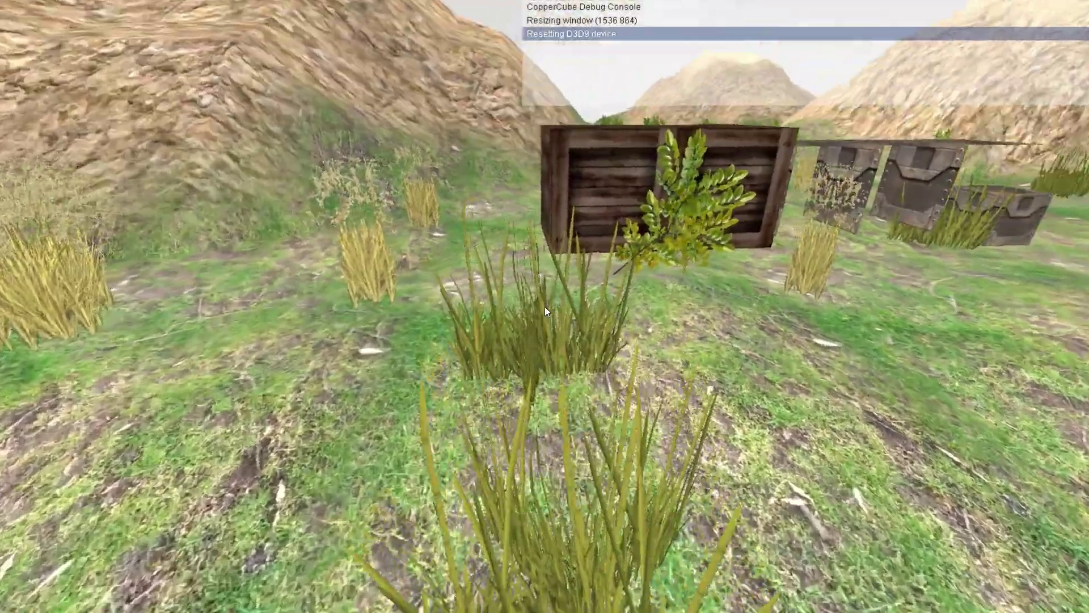
key(w)
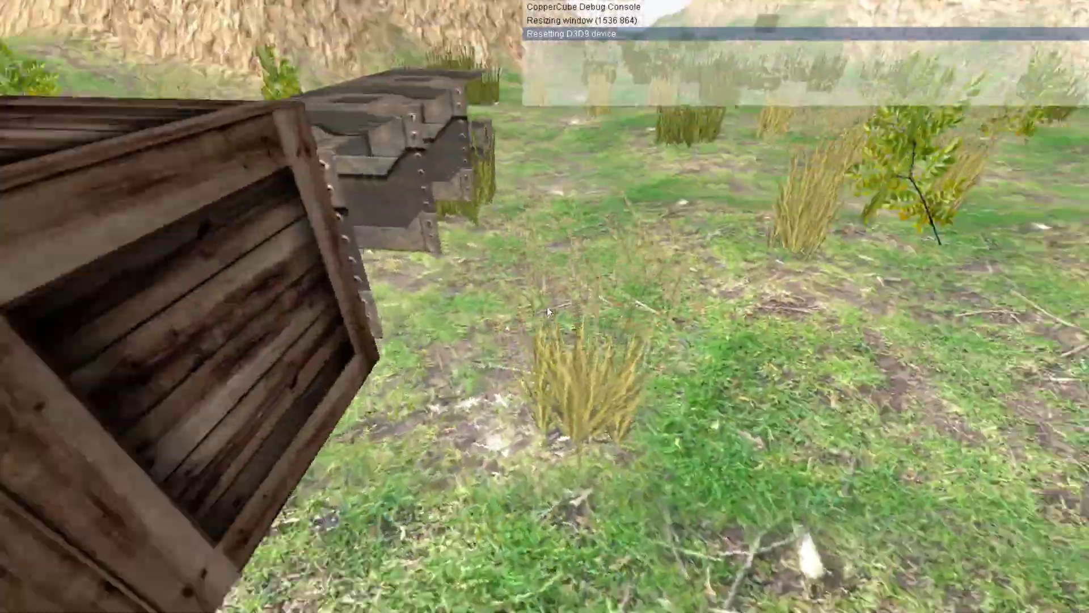
Step: Roam the open terrain between the shrubs and hills, moving forward and backward to test walking on the ground
key(w)
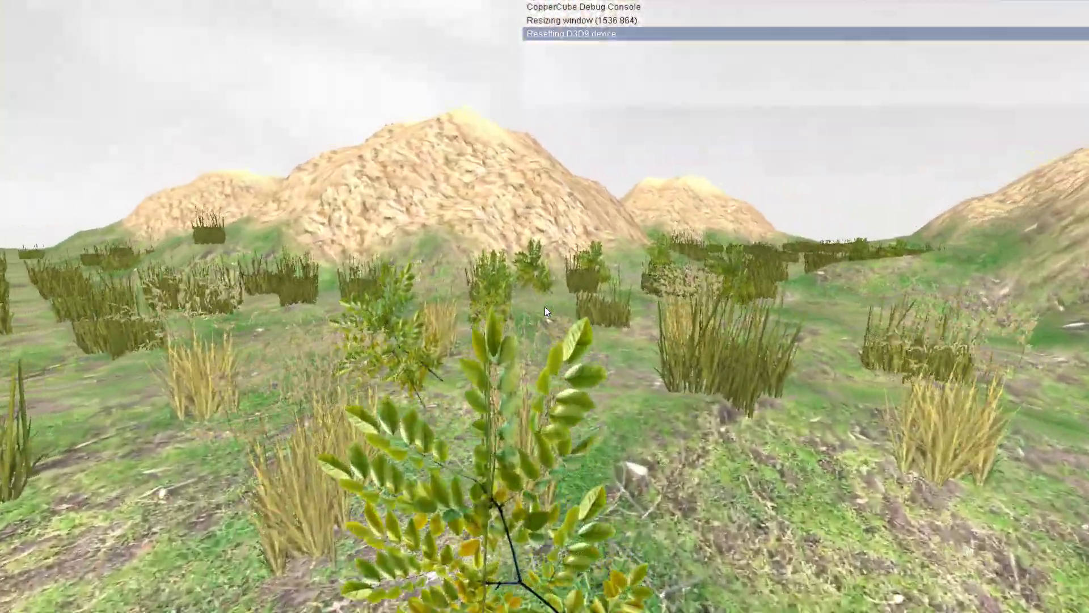
key(w)
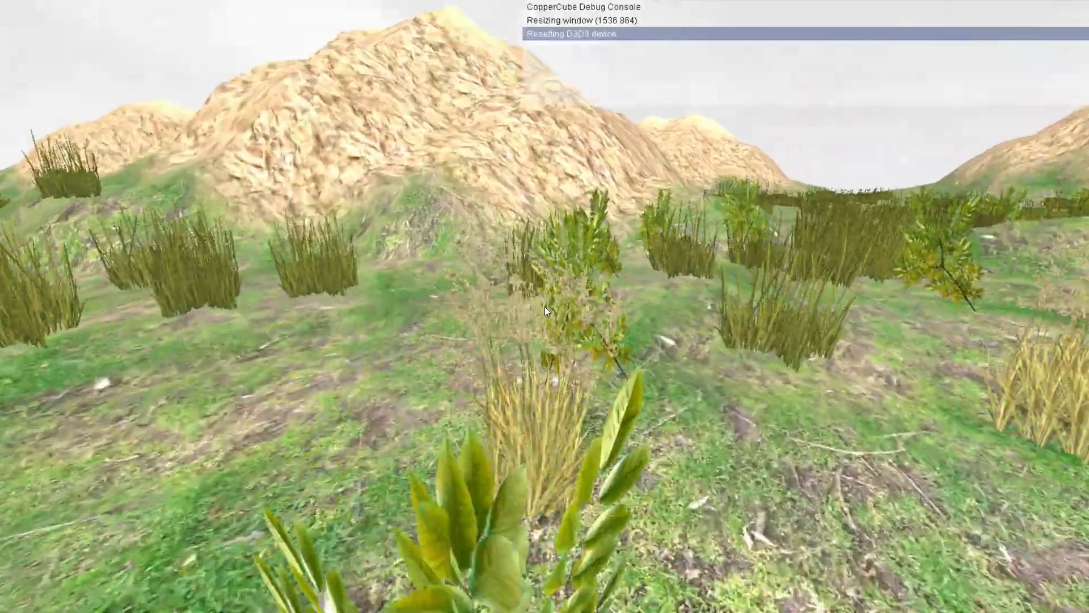
key(w)
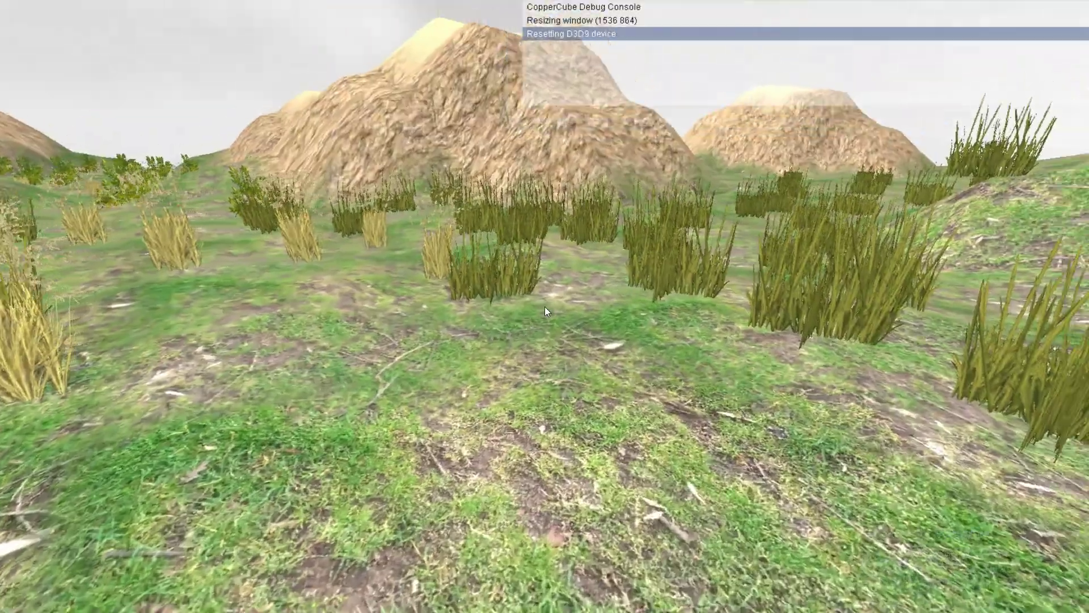
key(w)
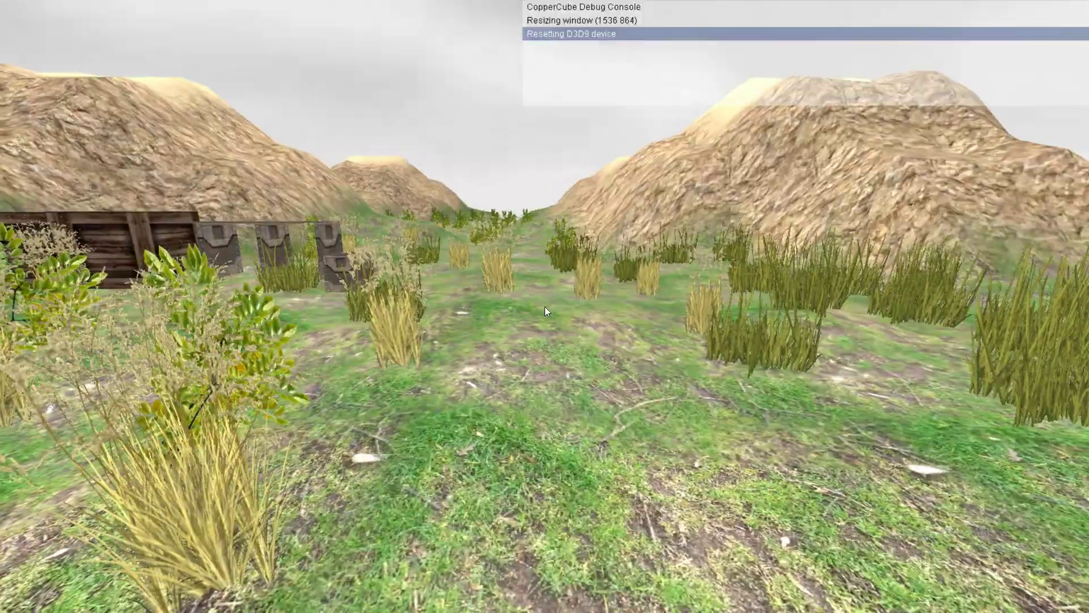
key(s)
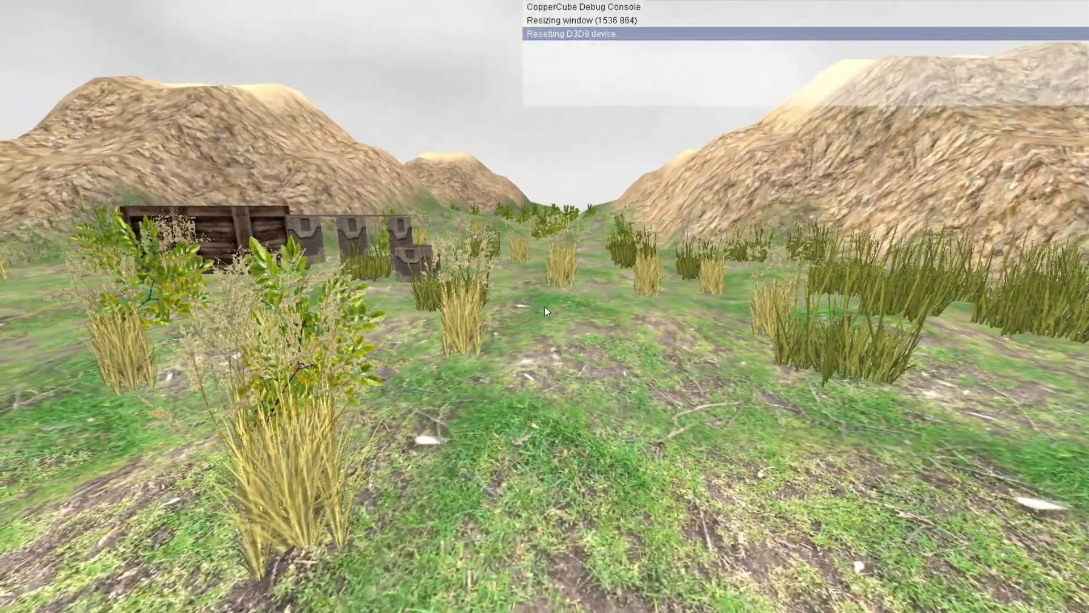
key(w)
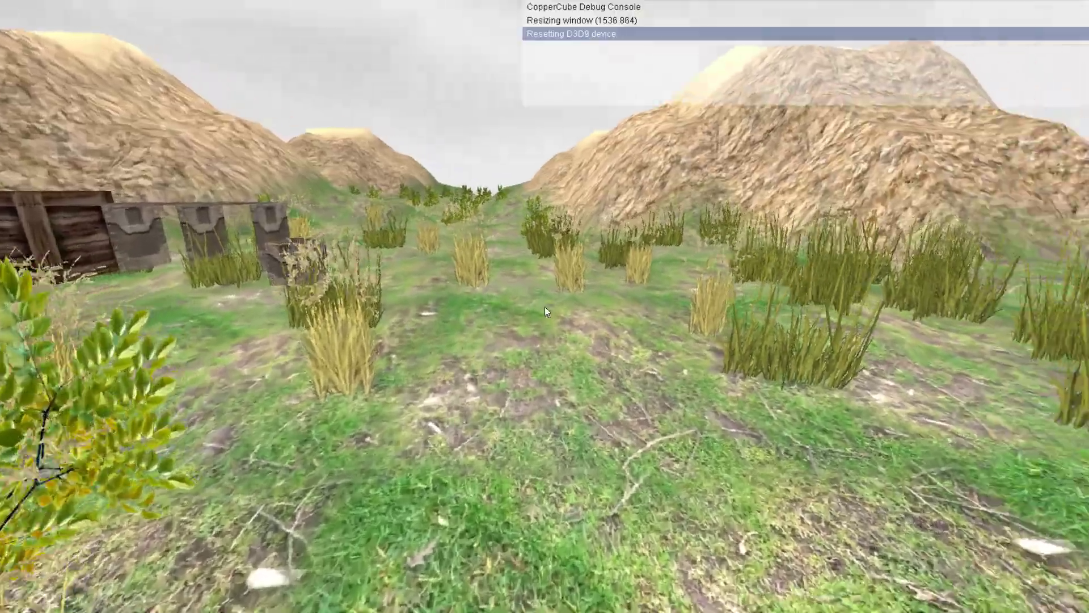
key(w)
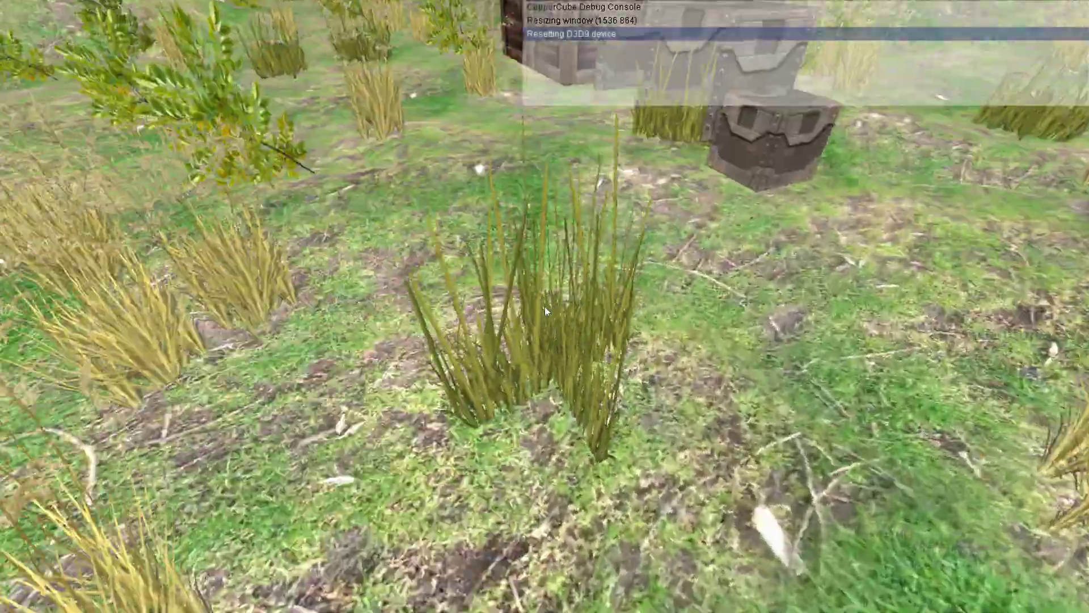
Step: Walk through the tall grass clumps in the valley, looking down at the ground and backing up once
key(Left)
key(w)
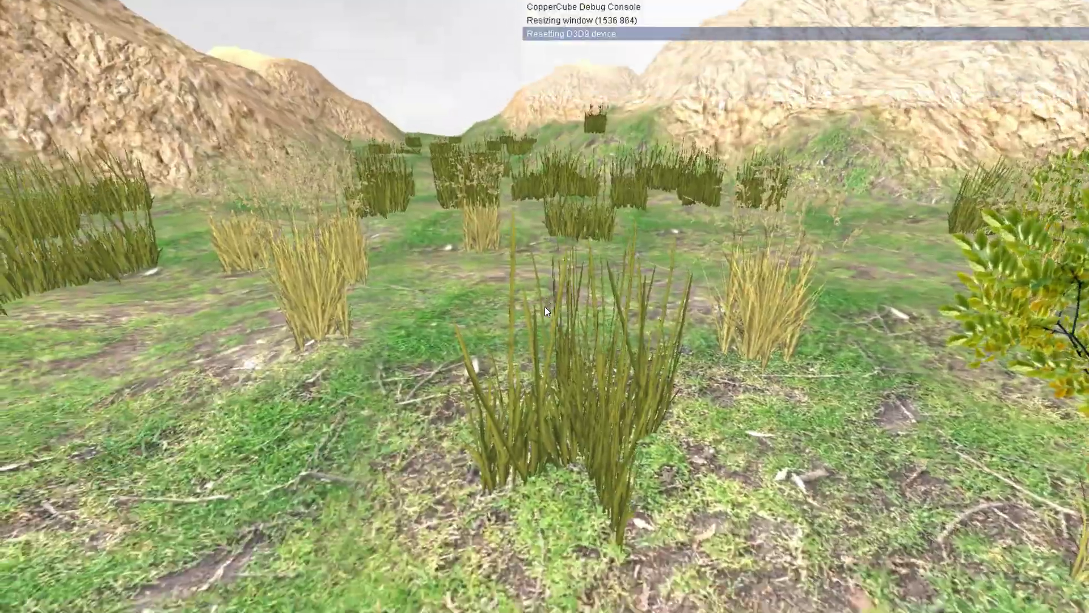
key(w)
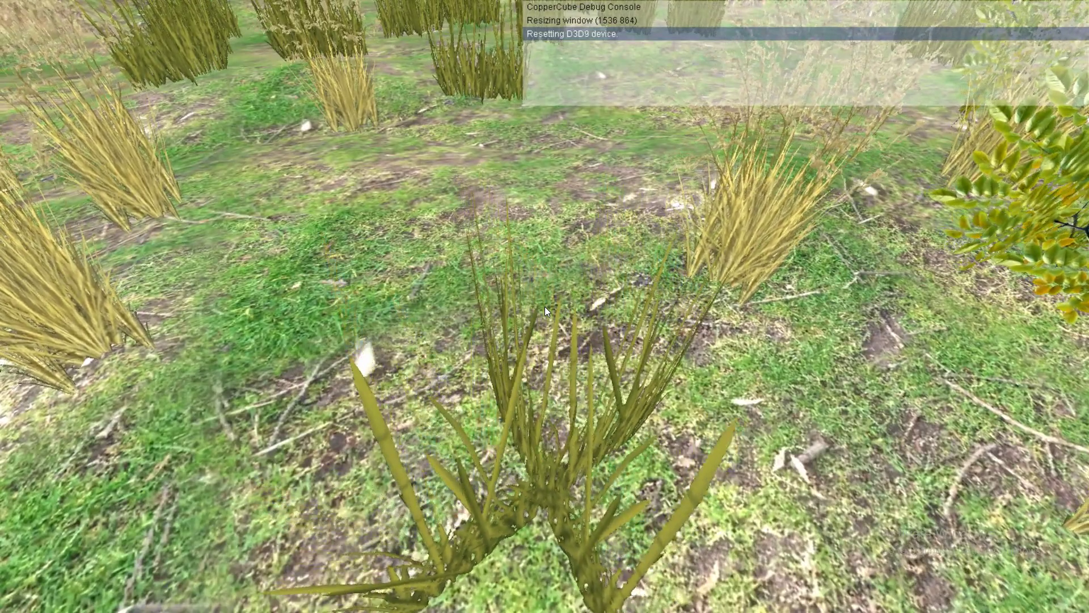
key(s)
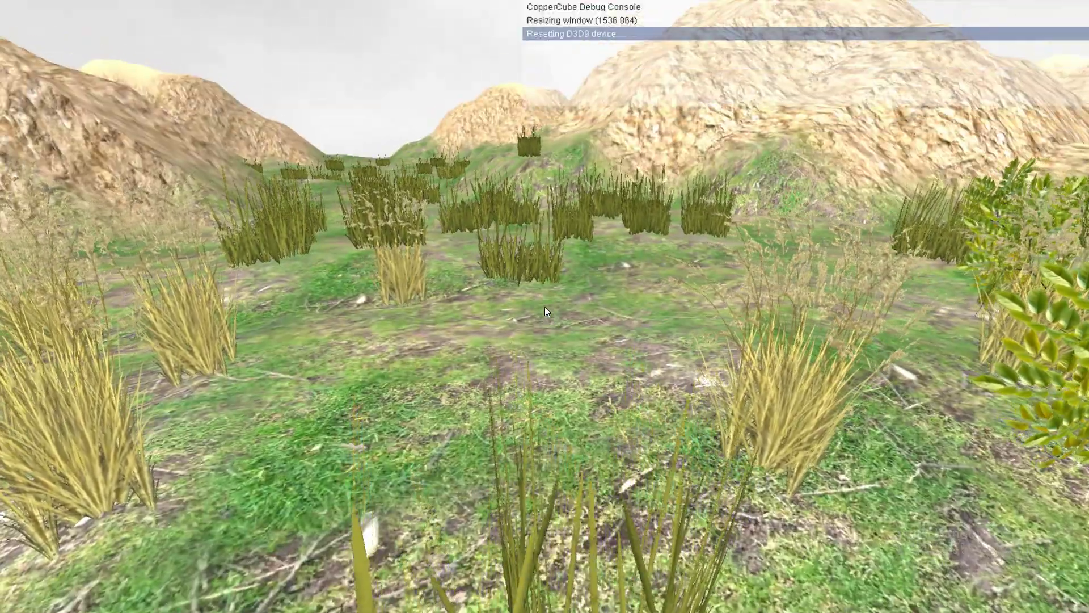
key(w)
key(w)
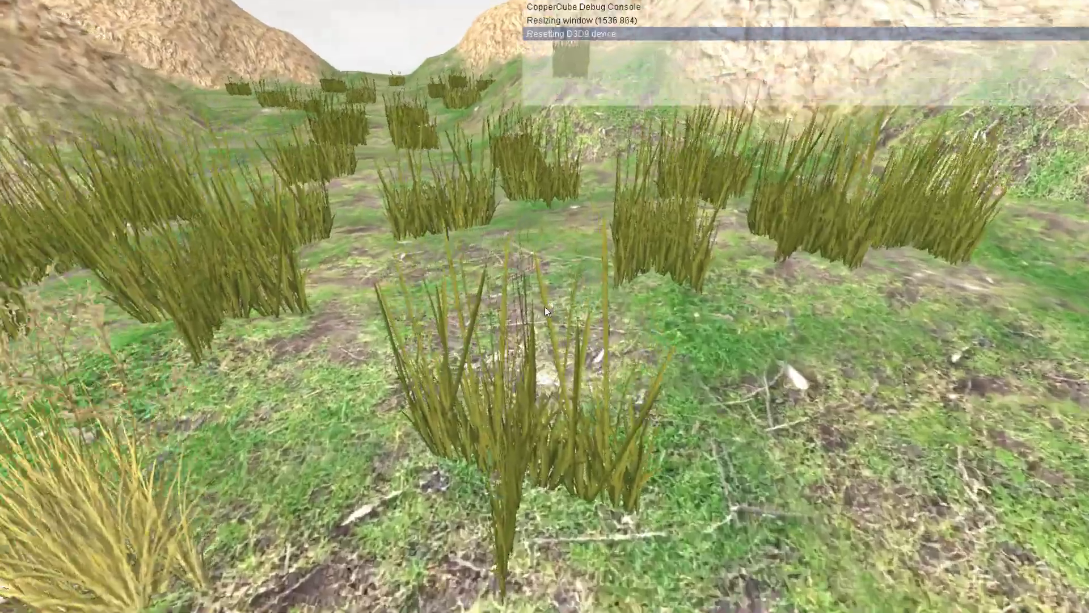
key(w)
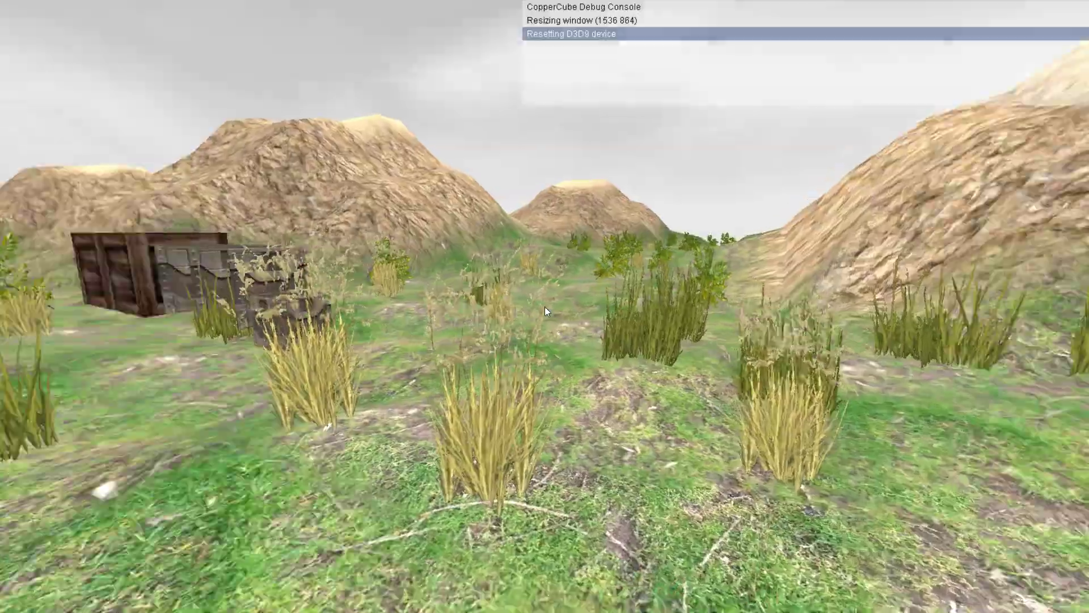
Step: Approach the row of metal crates and sidestep around it to examine the crates from the front and side
key(w)
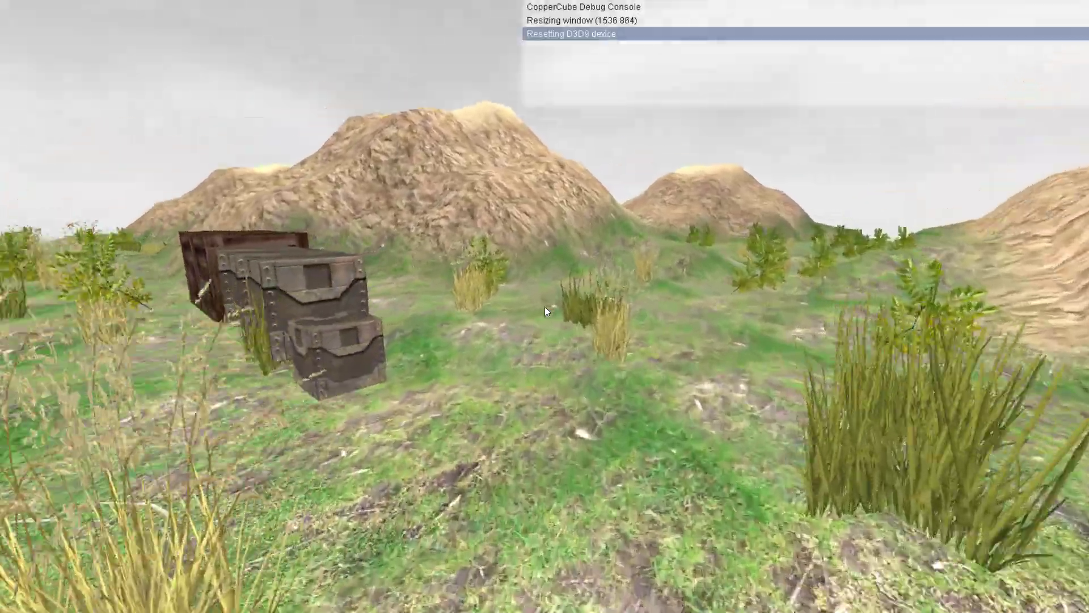
key(w)
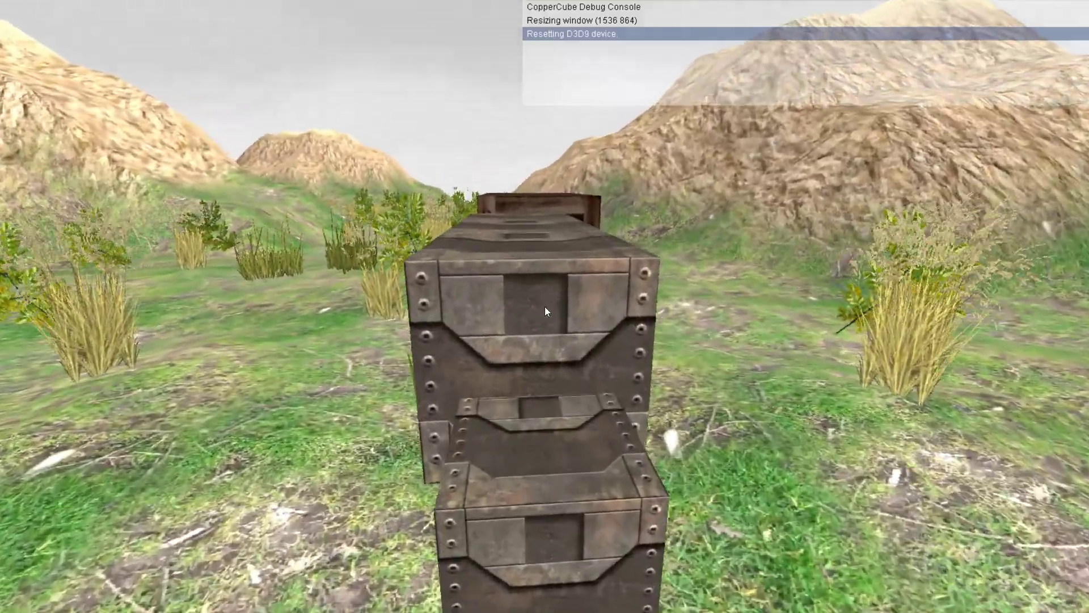
key(w)
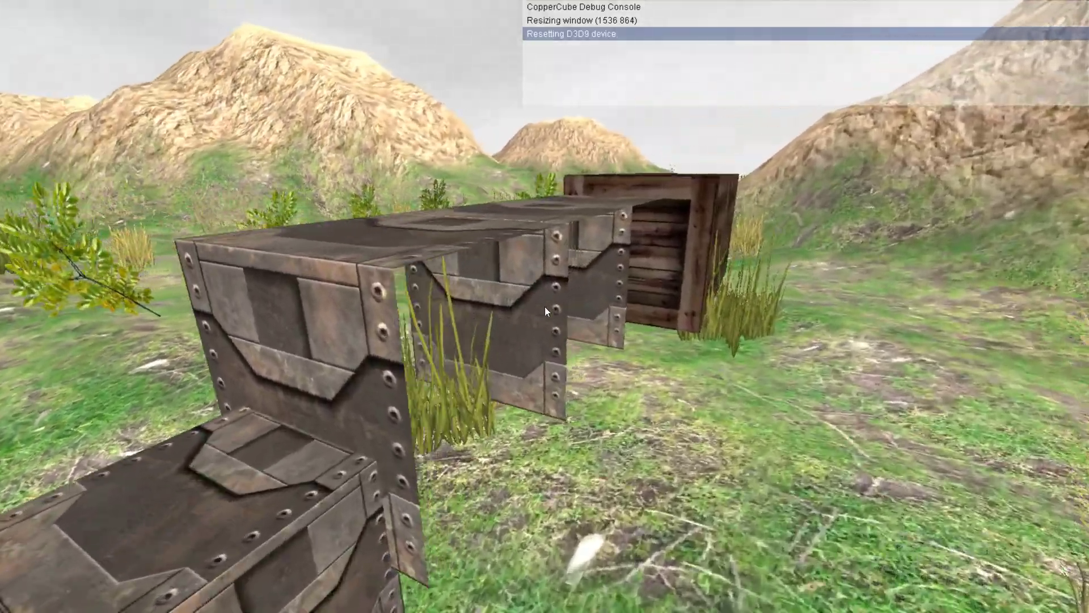
key(w)
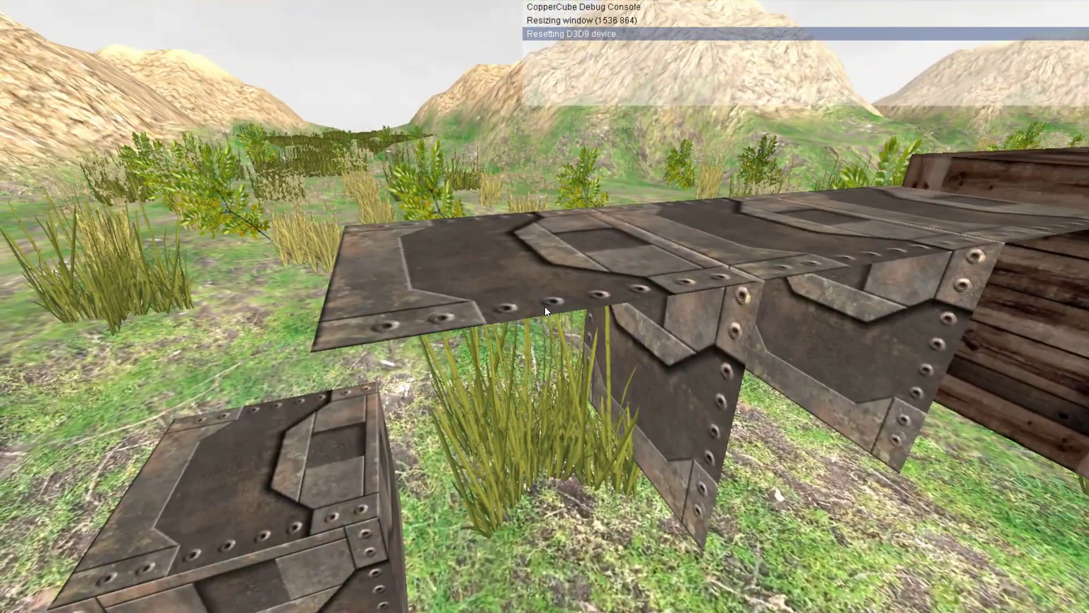
key(Left)
key(a)
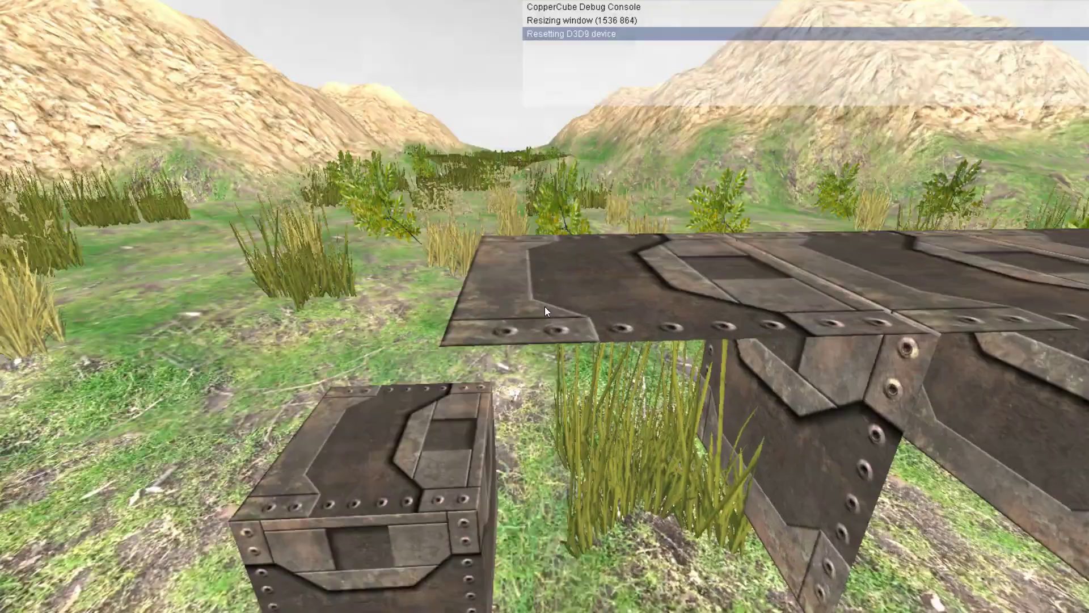
key(d)
key(a)
key(a)
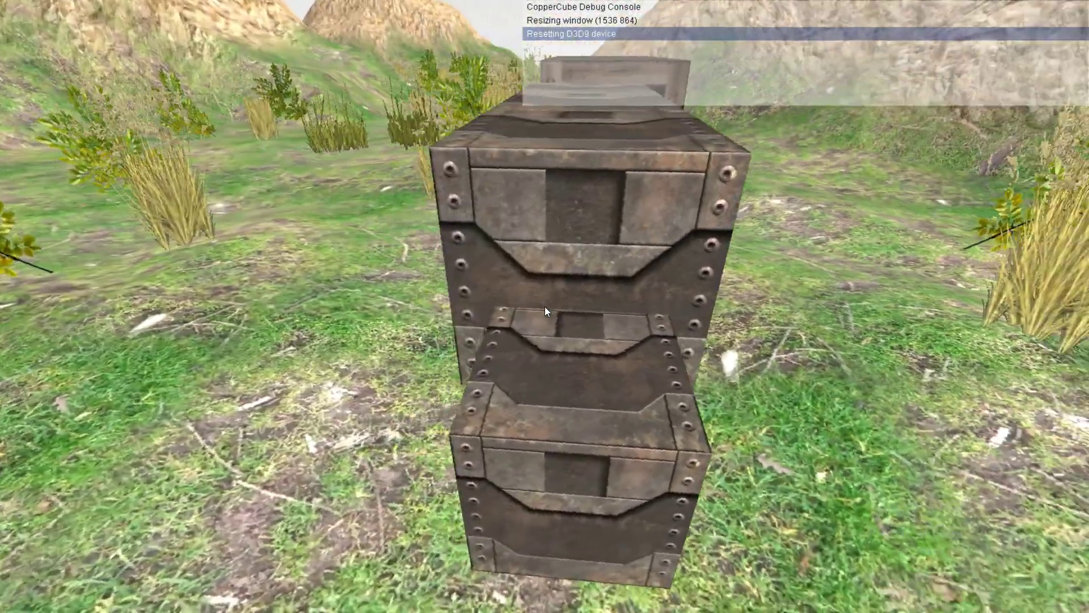
Step: Jump onto the metal crates, walk along them to the wooden crate tops, and turn back toward the metal ones
key(s)
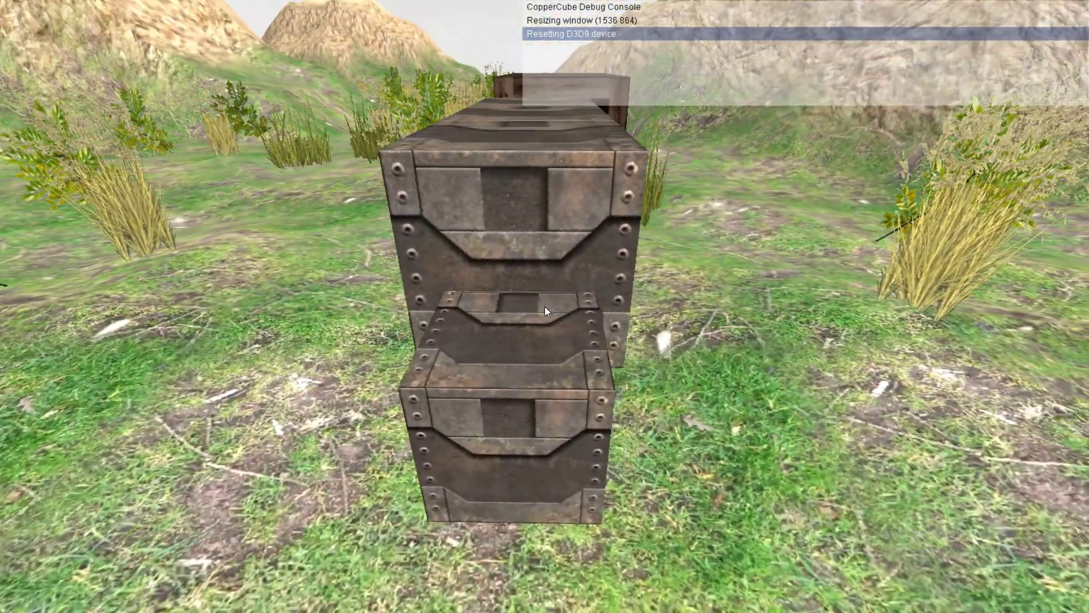
key(w)
key(space)
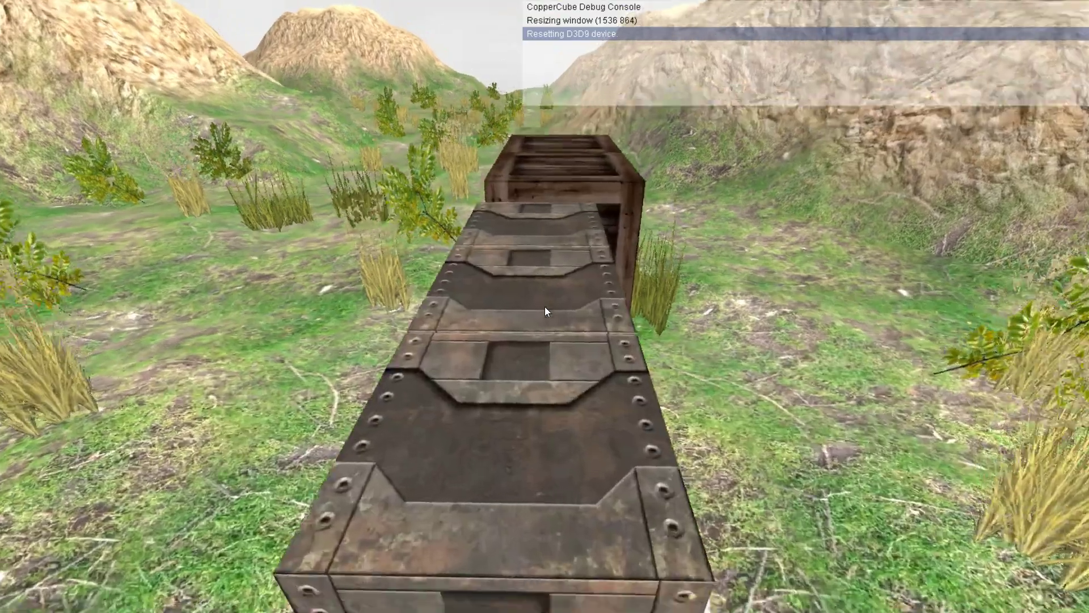
key(w)
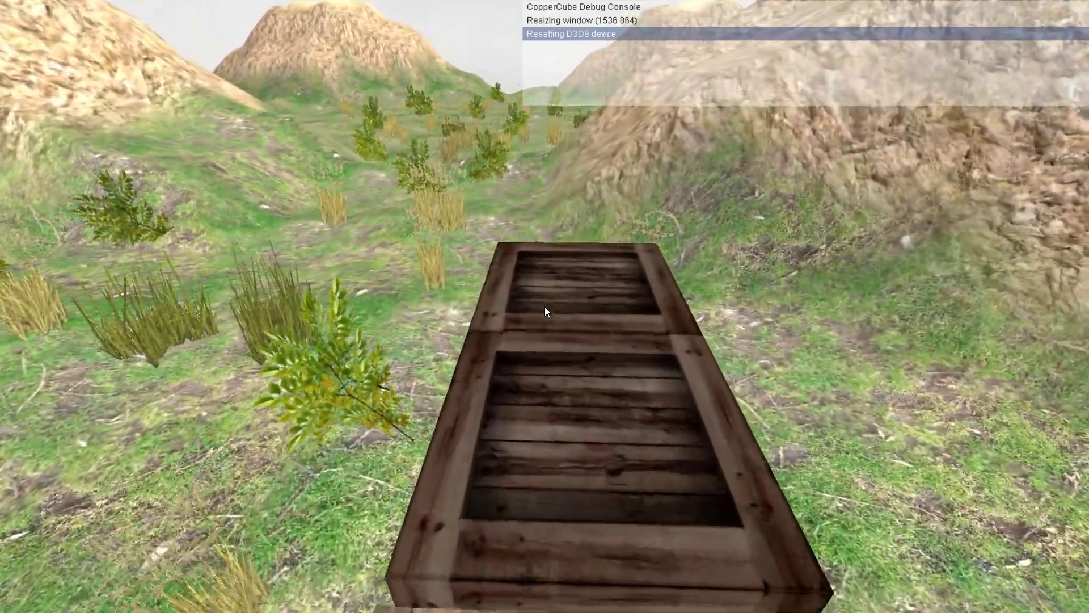
key(w)
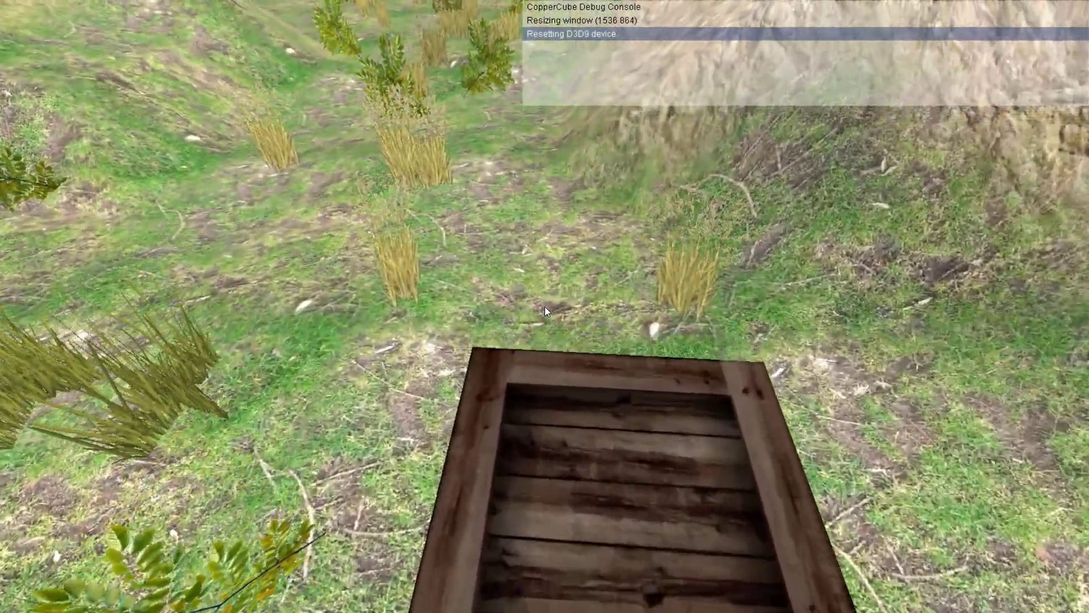
key(w)
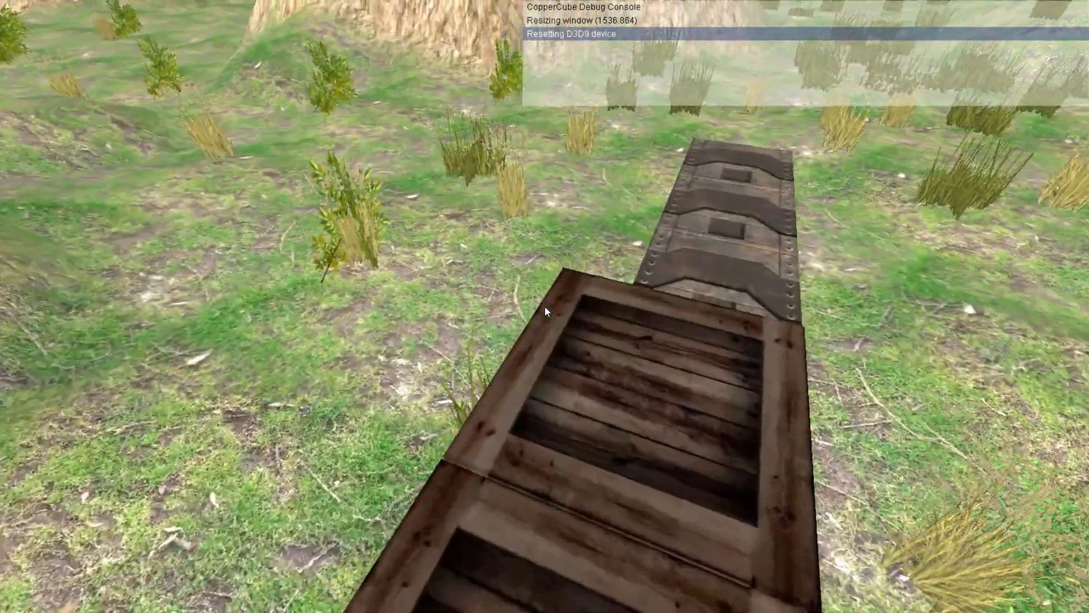
key(w)
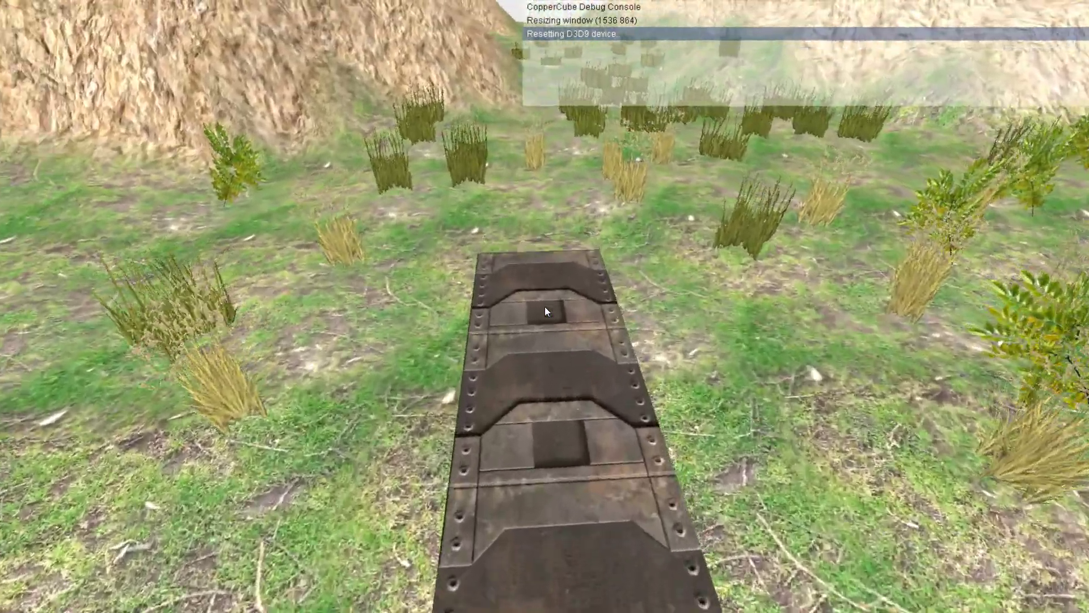
Step: Walk over the metal and wooden crates, drop to the ground, circle back to the stack's front, and exit the game
key(w)
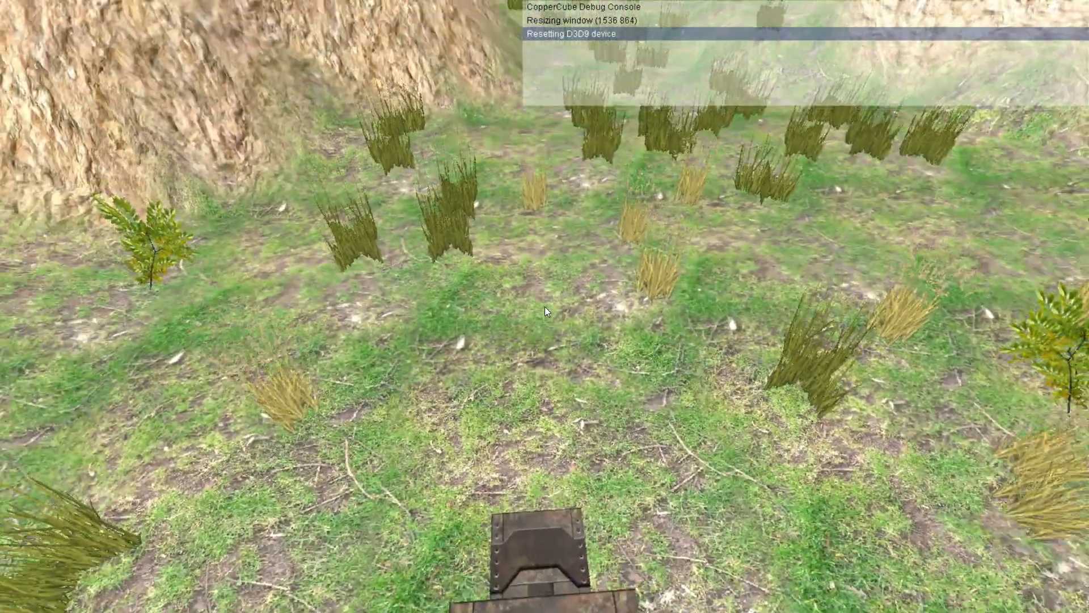
key(w)
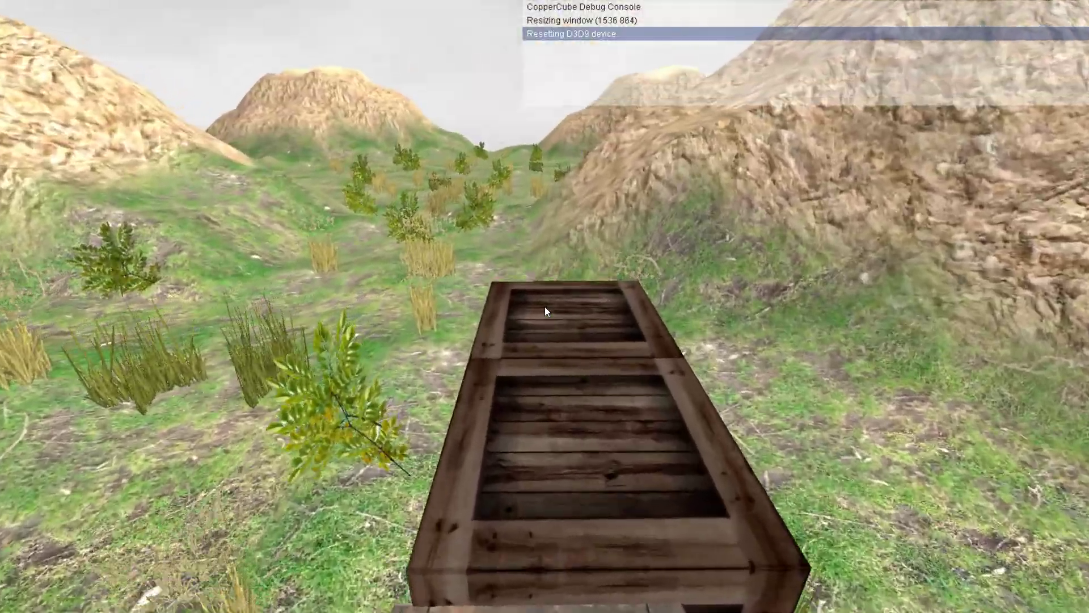
key(w)
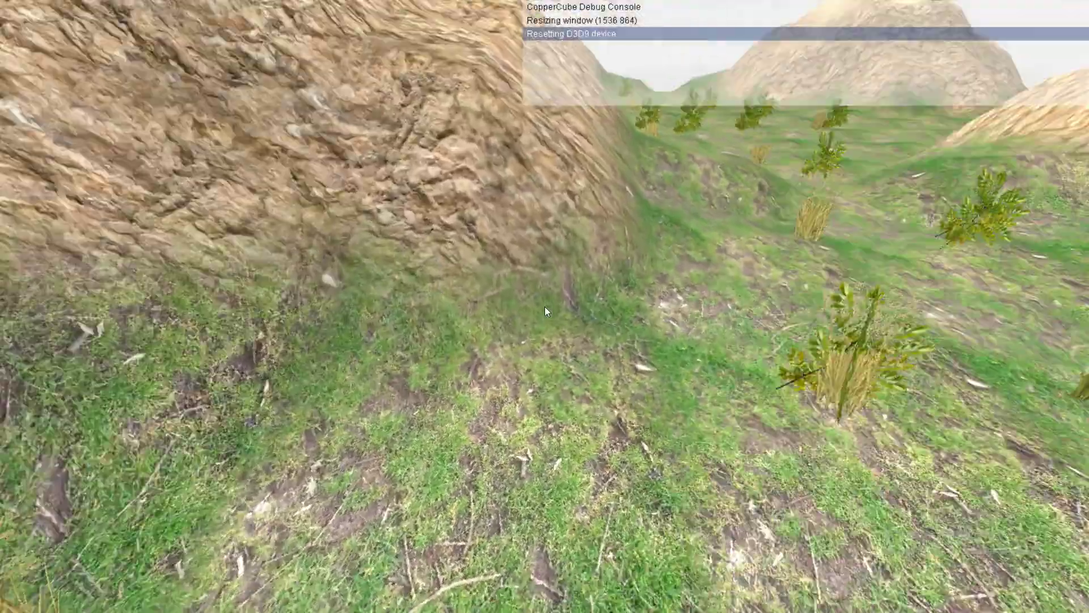
key(w)
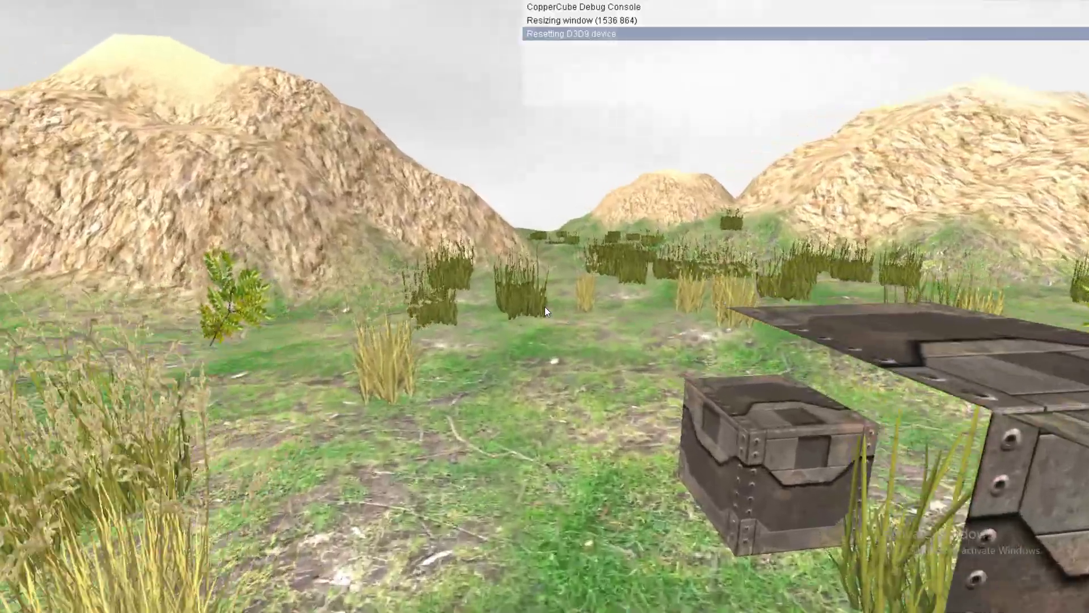
key(w)
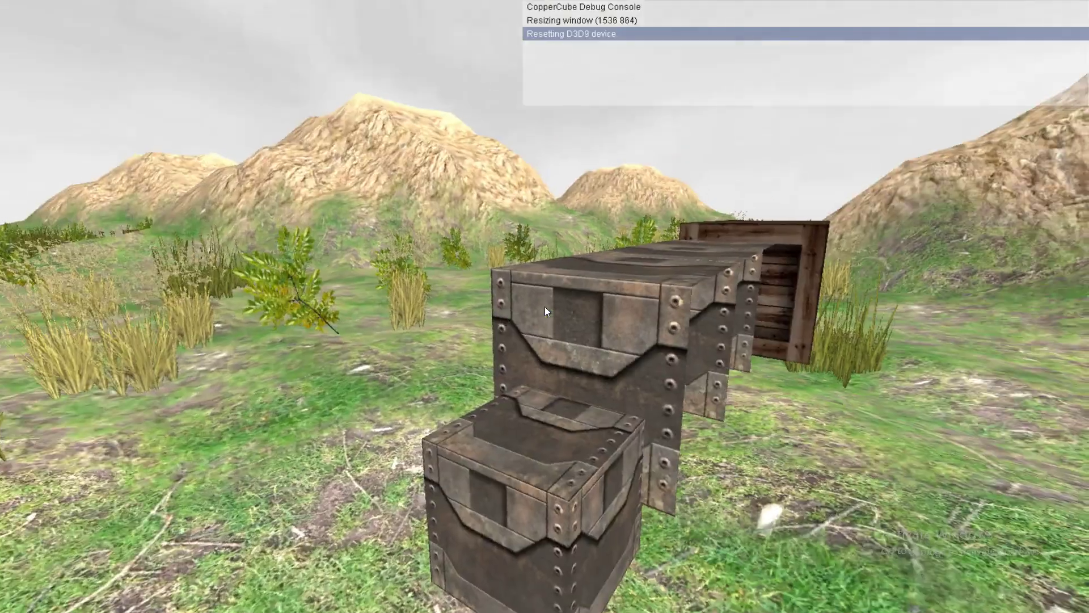
key(a)
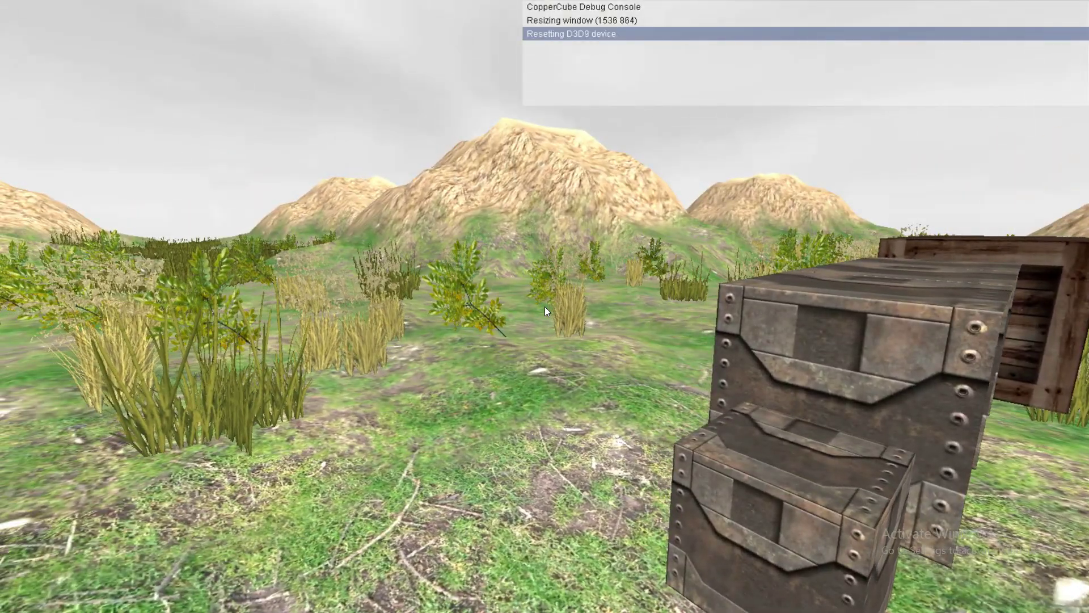
key(Escape)
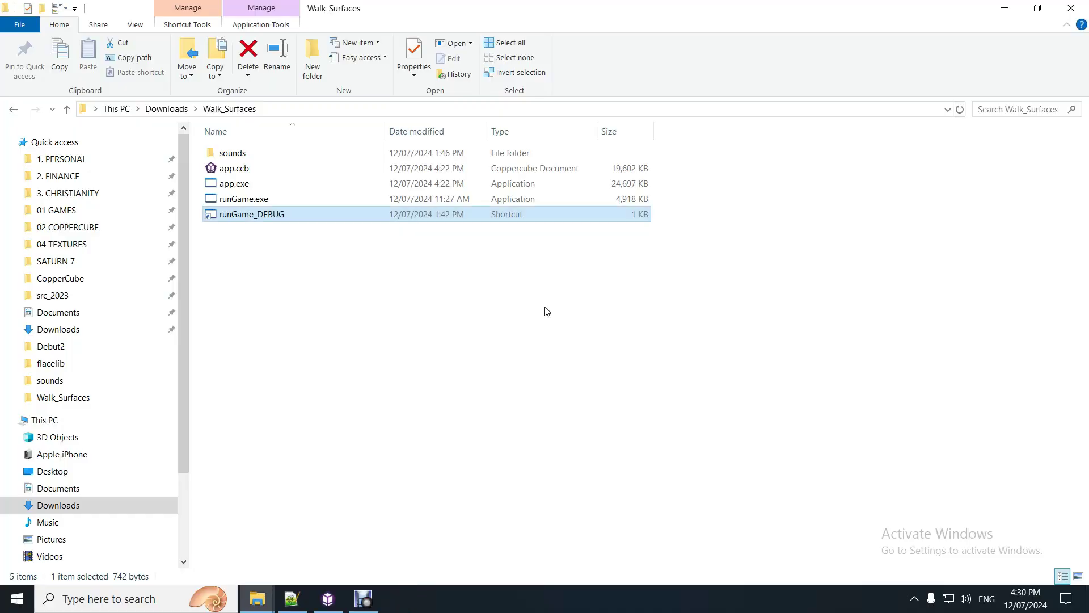
Step: Switch to CopperCube, widen the scene and properties area slightly, and show the Terrain node's material textures
click(295, 597)
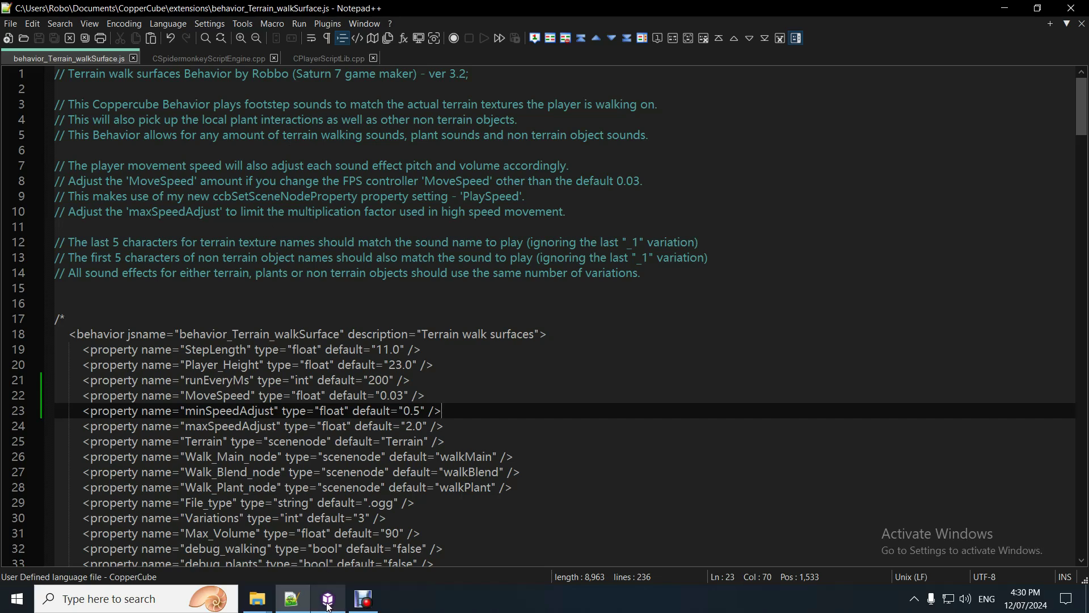
mouse_move(328, 606)
click(318, 528)
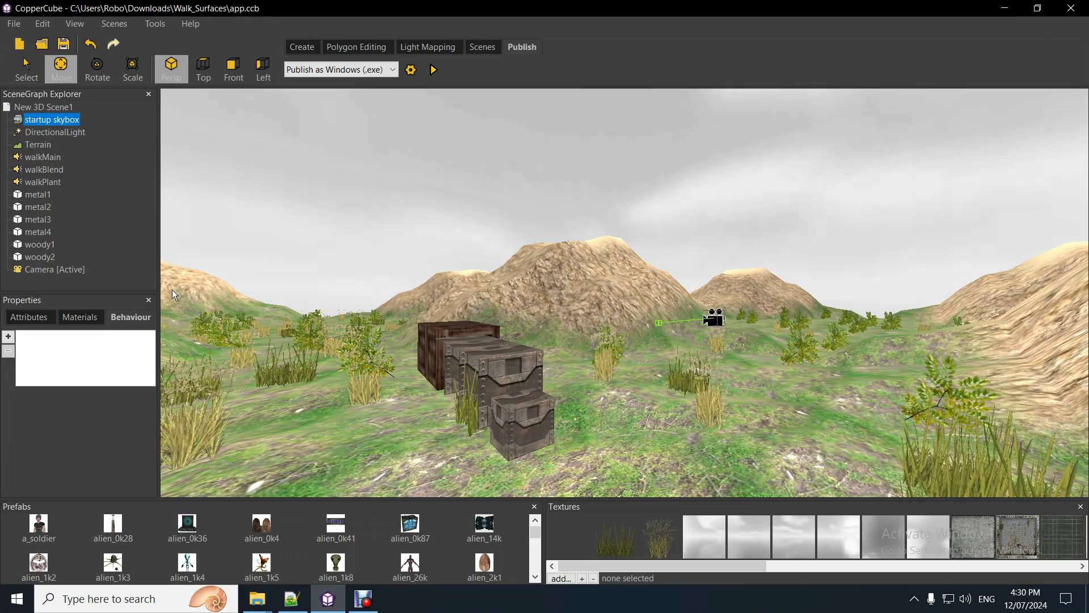
drag(160, 257, 173, 254)
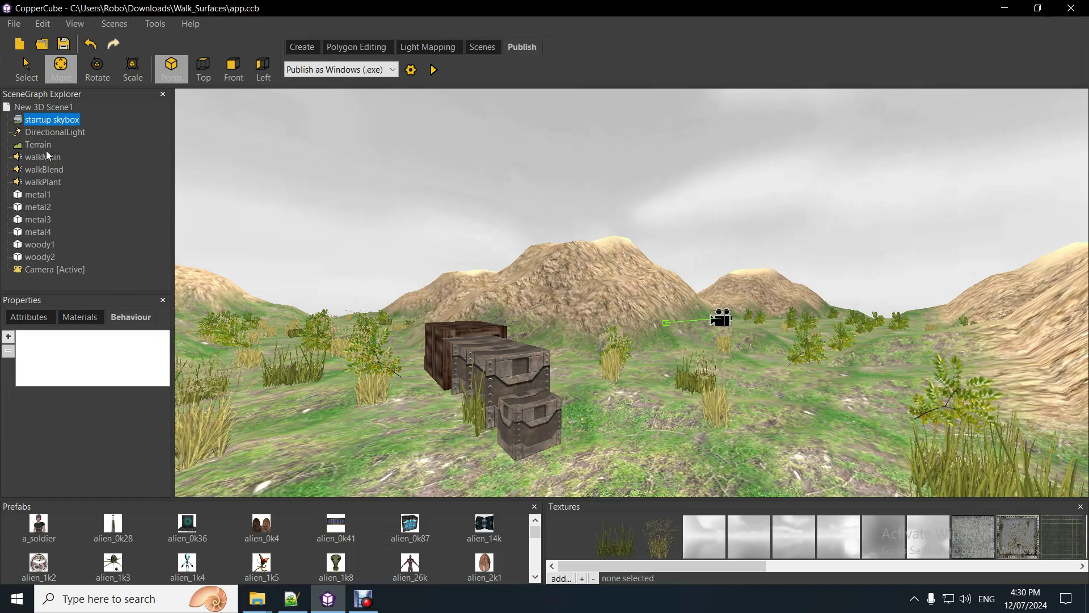
click(80, 317)
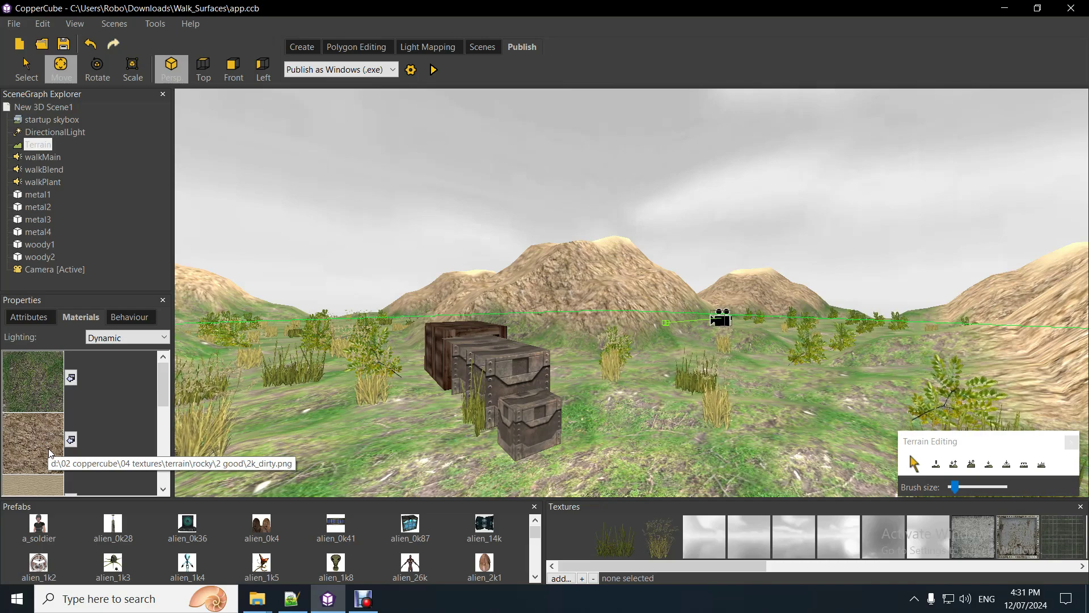
Step: Switch to File Explorer, open the sounds folder in Walk_Surfaces, and look through its footstep sound files
mouse_move(259, 600)
click(237, 552)
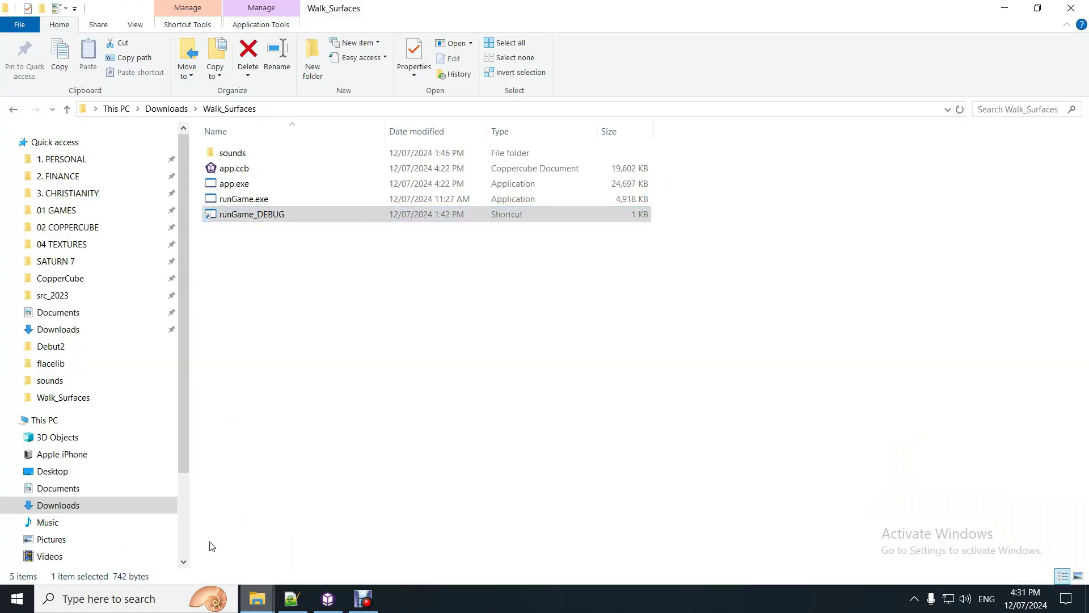
double_click(236, 154)
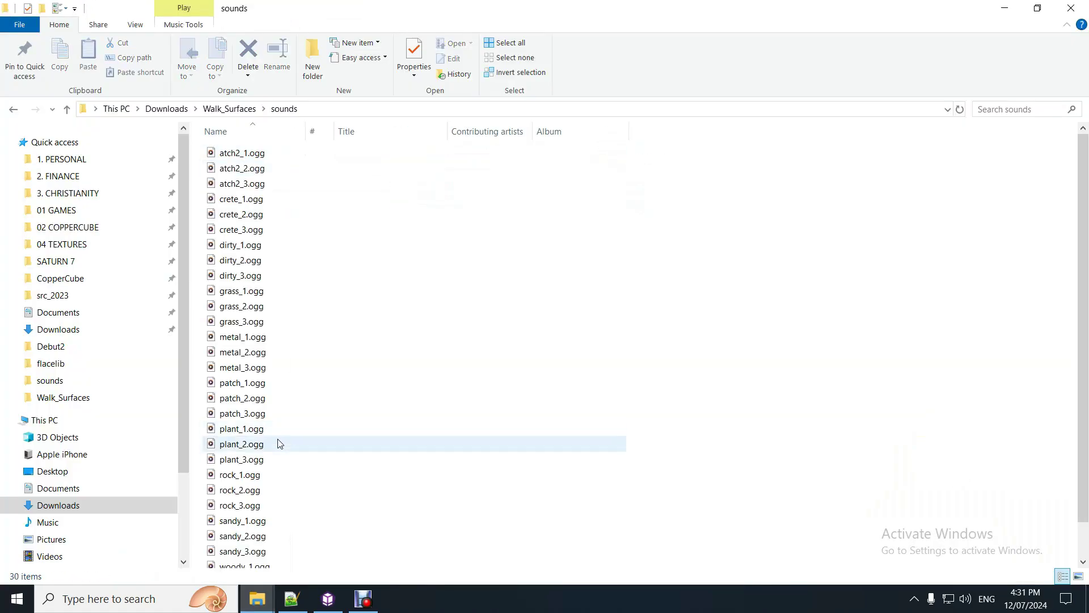
scroll(281, 454, down, 1)
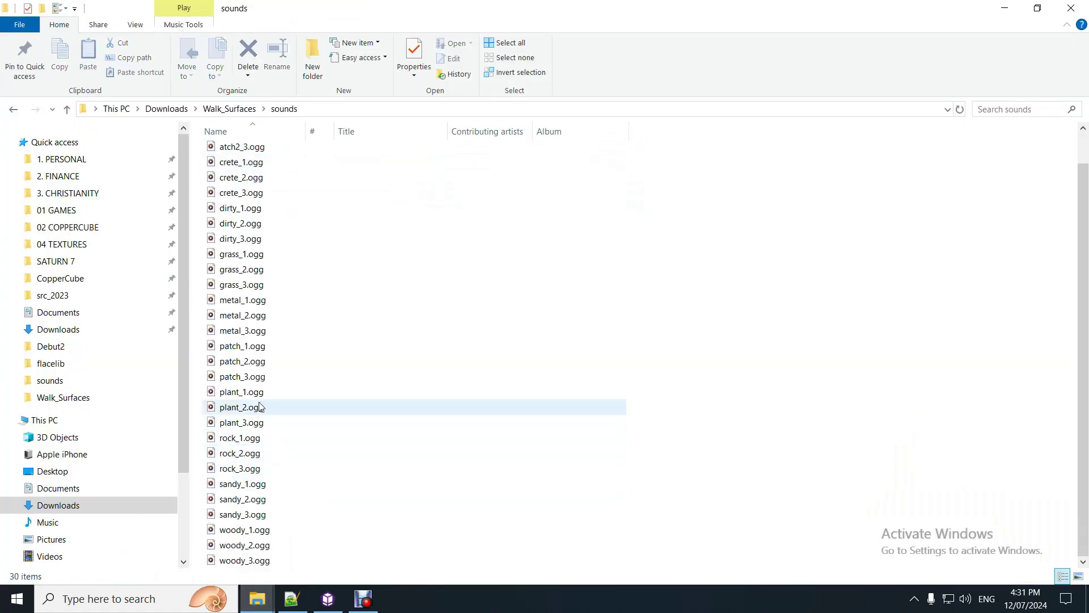
scroll(256, 295, up, 1)
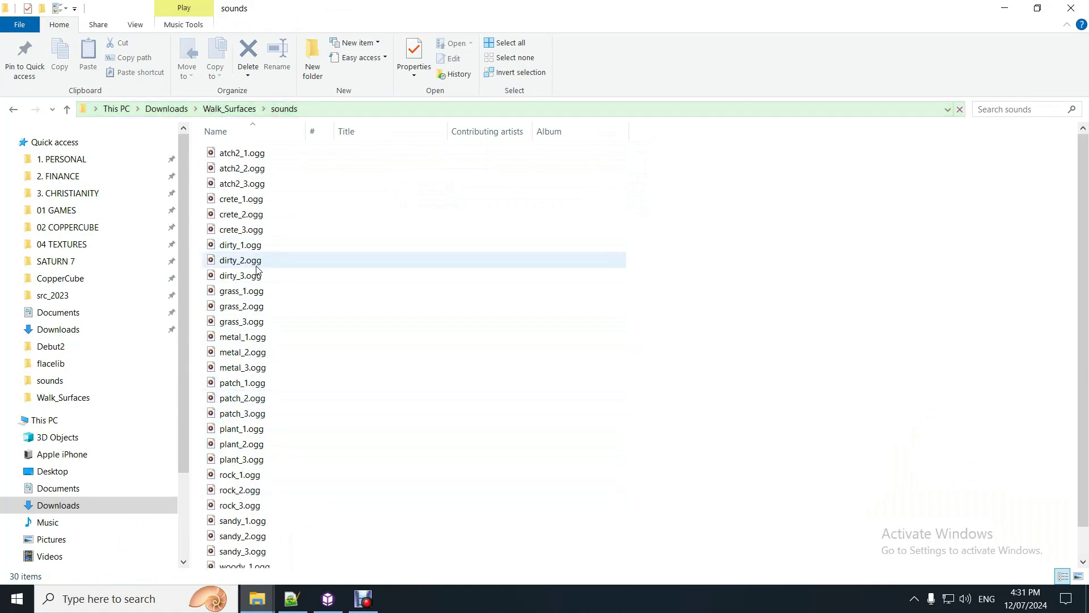
Step: Point out the sound variations dirty_1.ogg, dirty_2.ogg and dirty_3.ogg, and look over the other surface sounds
click(250, 246)
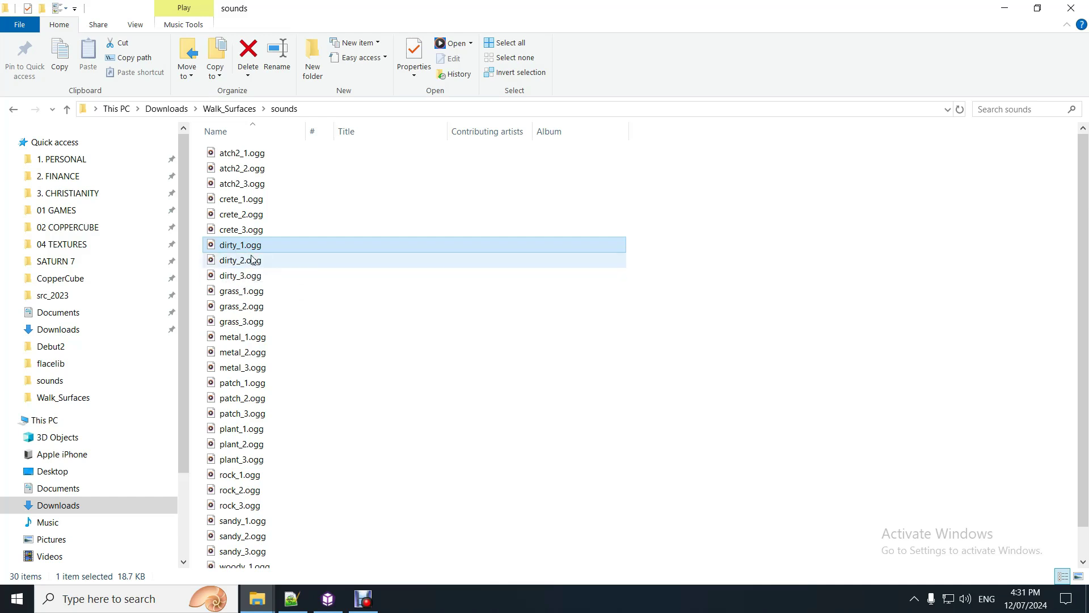
click(254, 260)
click(250, 275)
click(249, 245)
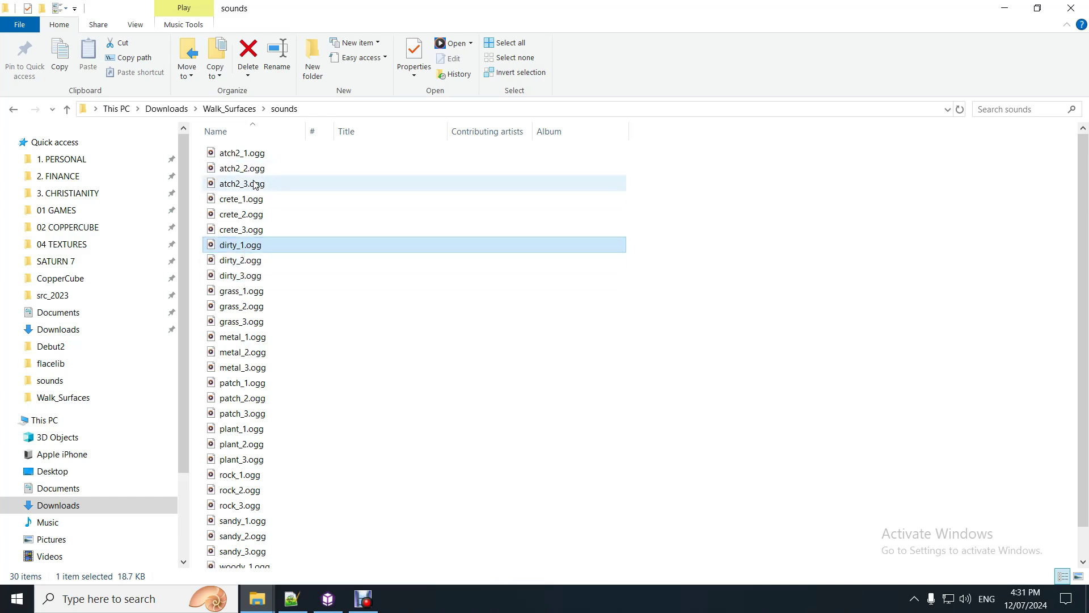
scroll(258, 386, down, 1)
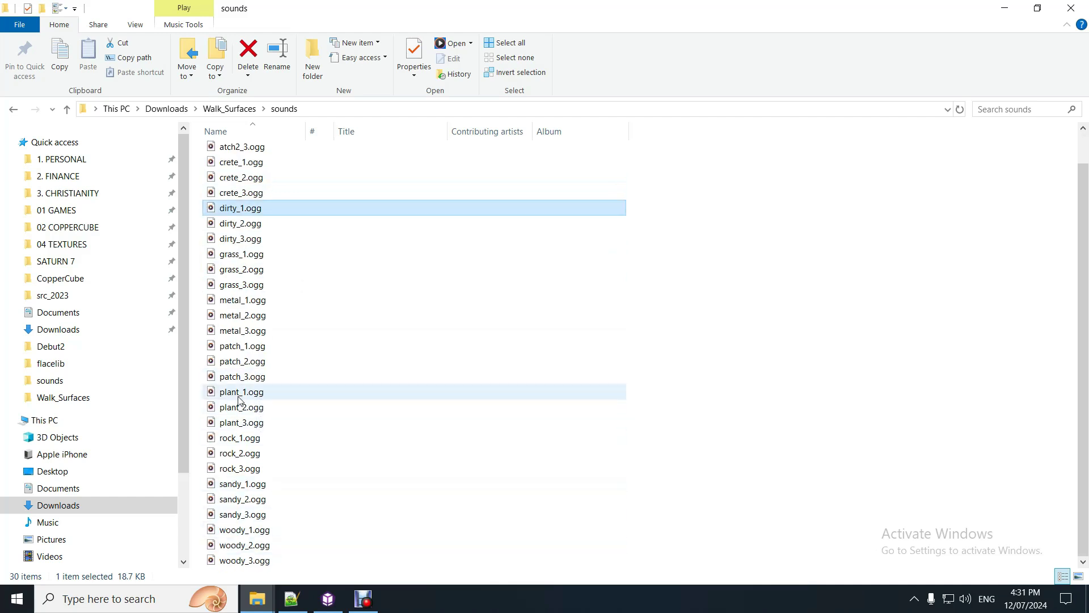
scroll(238, 400, up, 1)
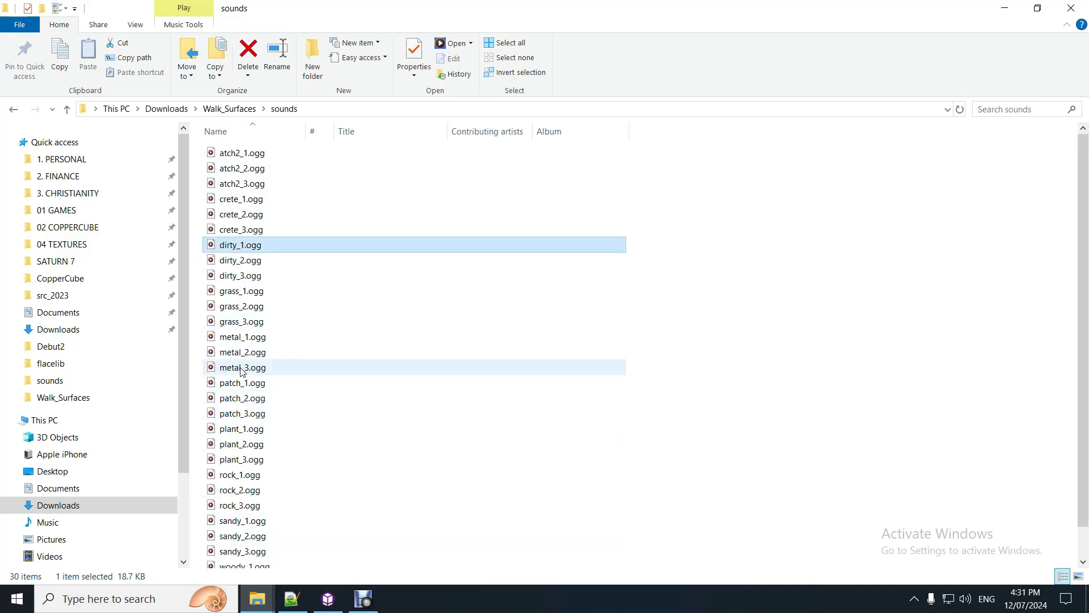
Step: Switch back to CopperCube and show the camera's Terrain walk surfaces behavior with its properties
click(321, 597)
click(55, 271)
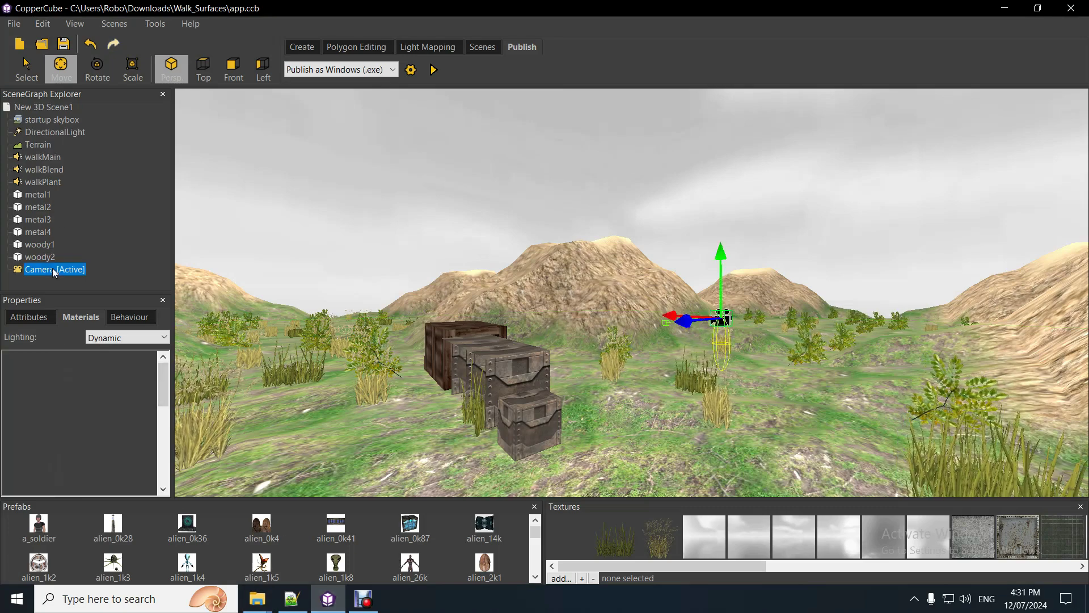
click(130, 317)
click(91, 348)
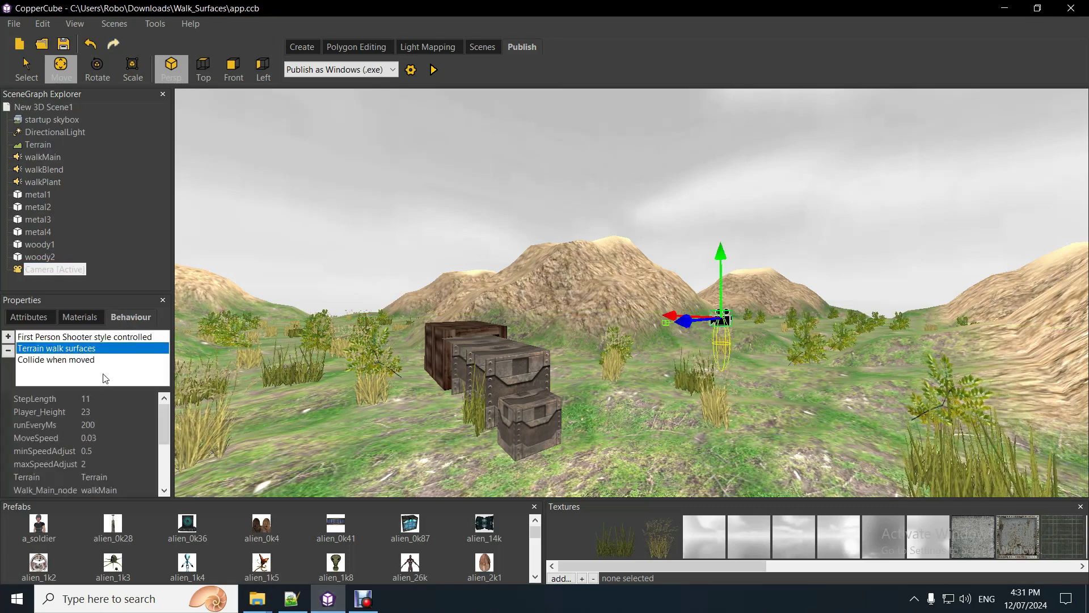
Step: Enlarge the properties area and review the Terrain walk surfaces settings, including the walk nodes, file type and variations
drag(138, 295, 138, 249)
scroll(167, 438, down, 5)
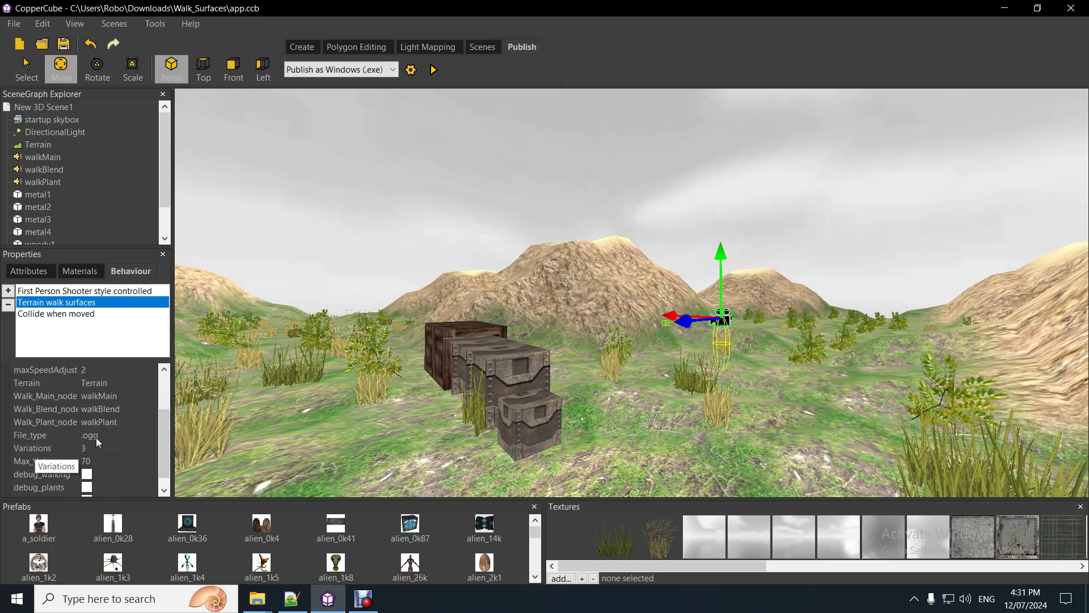
scroll(164, 440, up, 1)
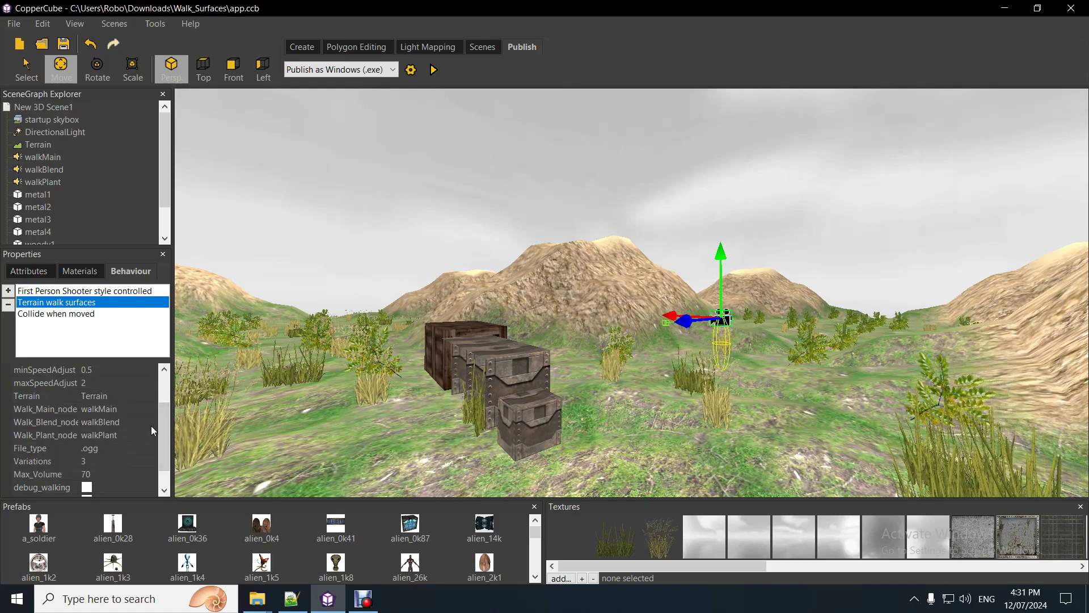
drag(162, 430, 164, 390)
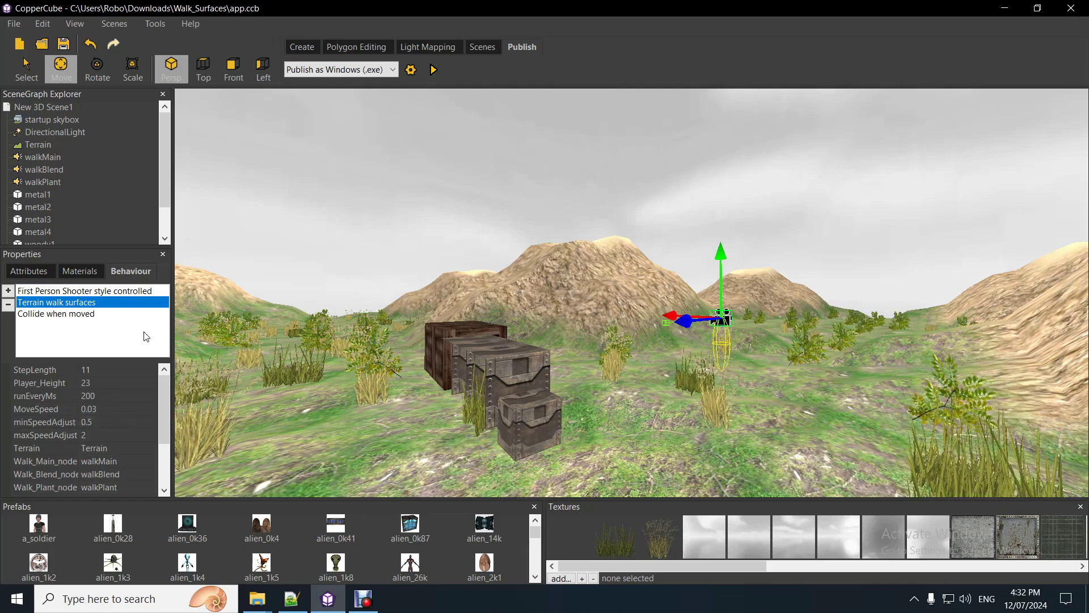
Step: Compare the First Person Shooter controller's MoveSpeed with the Terrain walk surfaces speed settings, and examine minSpeedAdjust, maxSpeedAdjust and Terrain
click(94, 292)
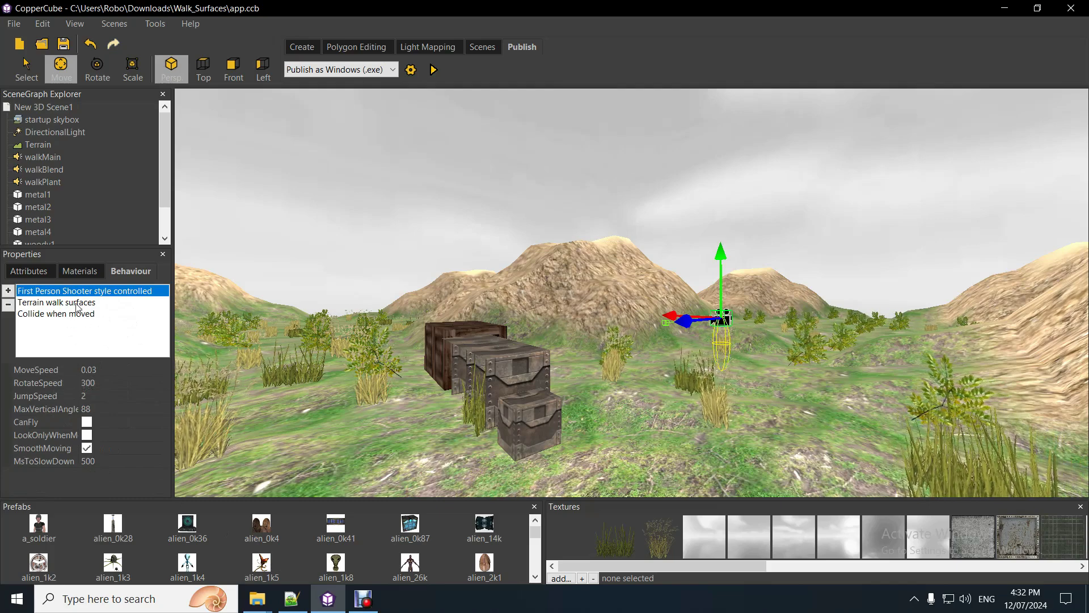
key(Down)
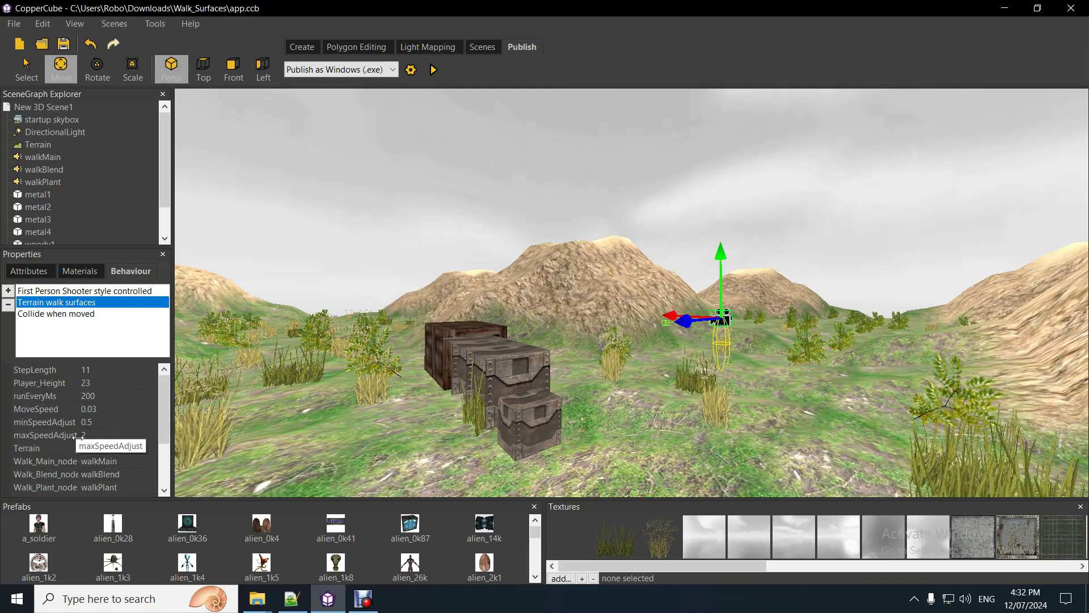
click(108, 436)
click(108, 422)
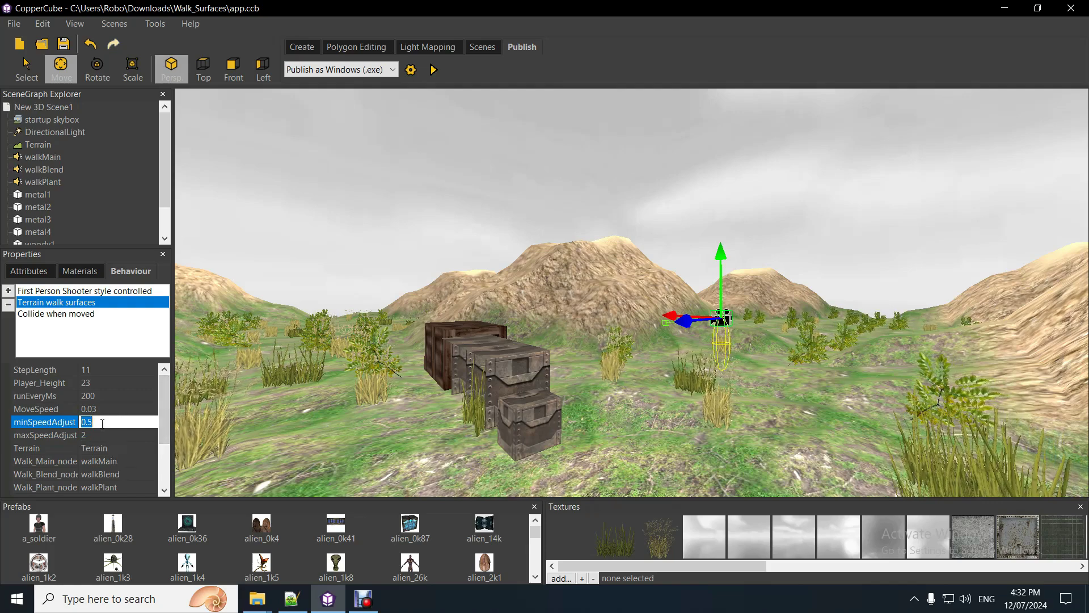
drag(167, 405, 164, 425)
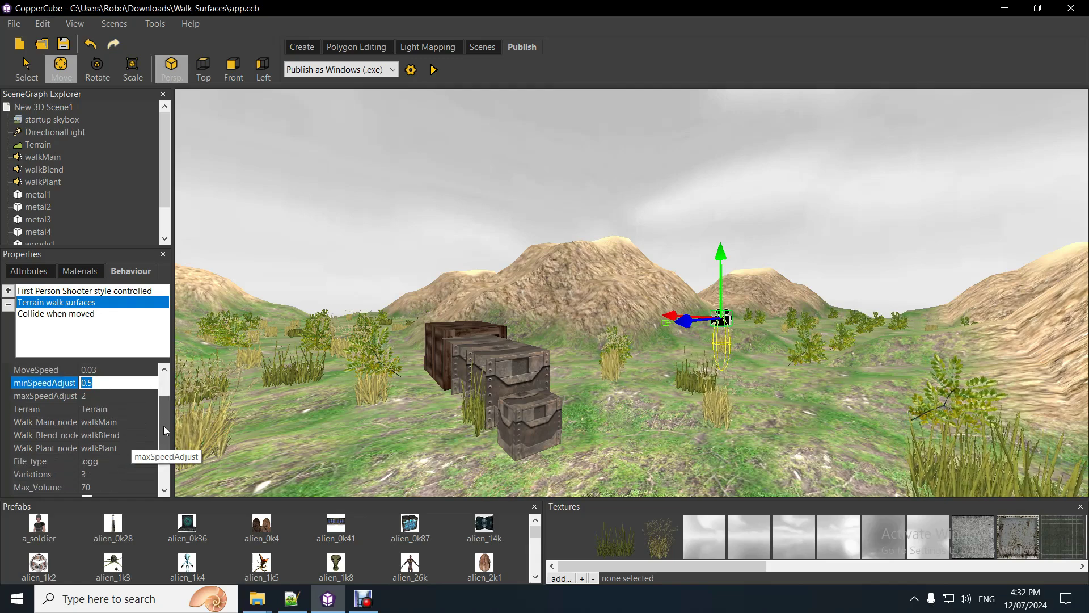
click(146, 409)
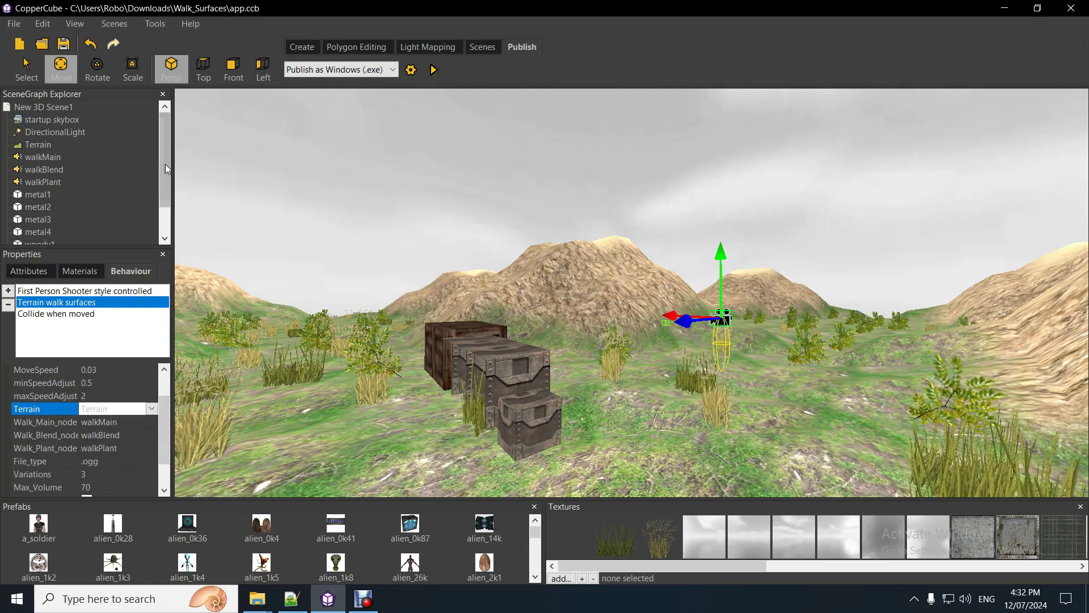
Step: Select the camera and show where Terrain walk surfaces is offered among the scripted behaviors that can be added
scroll(59, 222, down, 1)
click(55, 232)
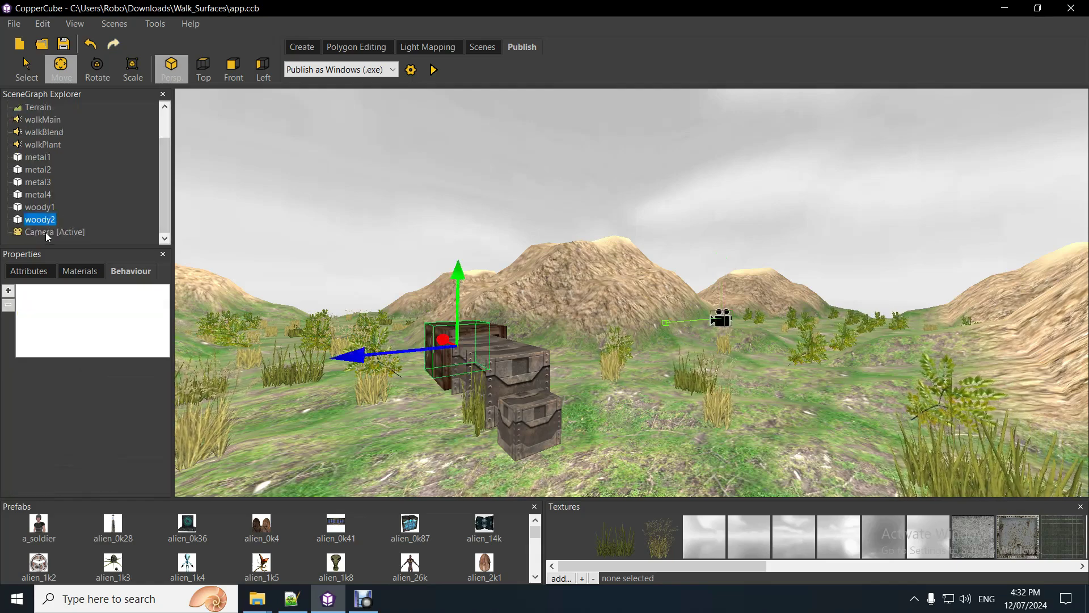
click(8, 292)
mouse_move(126, 436)
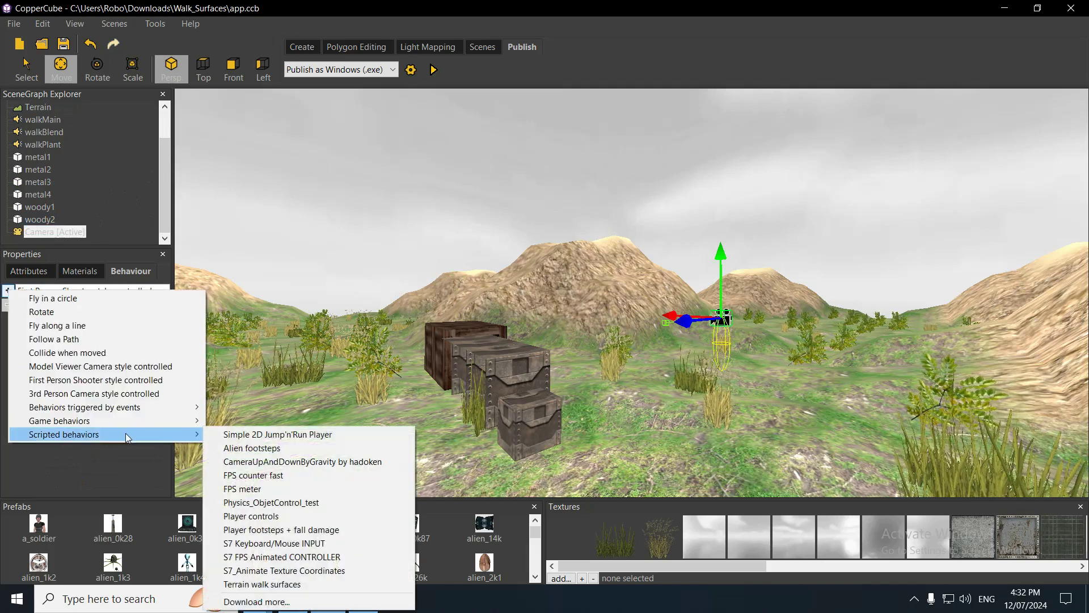
click(269, 586)
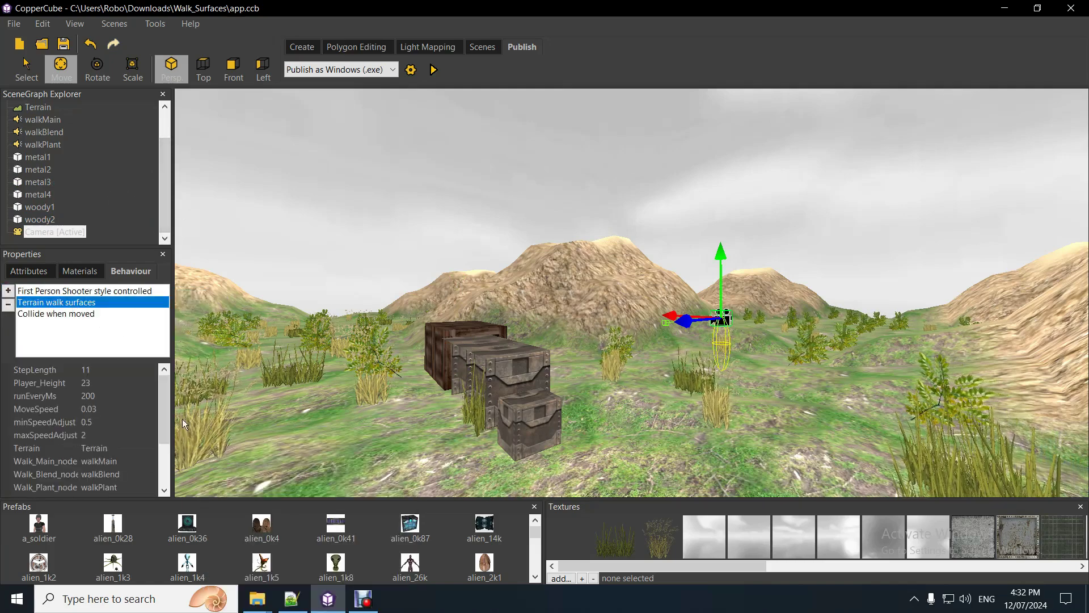
Step: Review the Terrain walk surfaces properties from the Terrain node selection to the debug options for walking, plants and player height
scroll(142, 415, down, 2)
scroll(142, 414, up, 1)
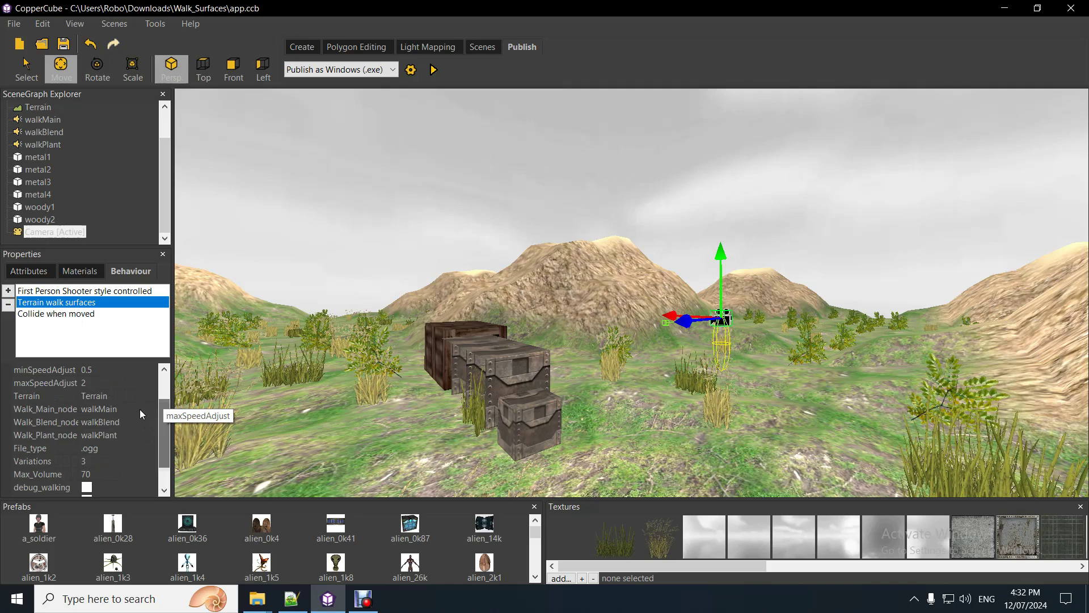
click(81, 400)
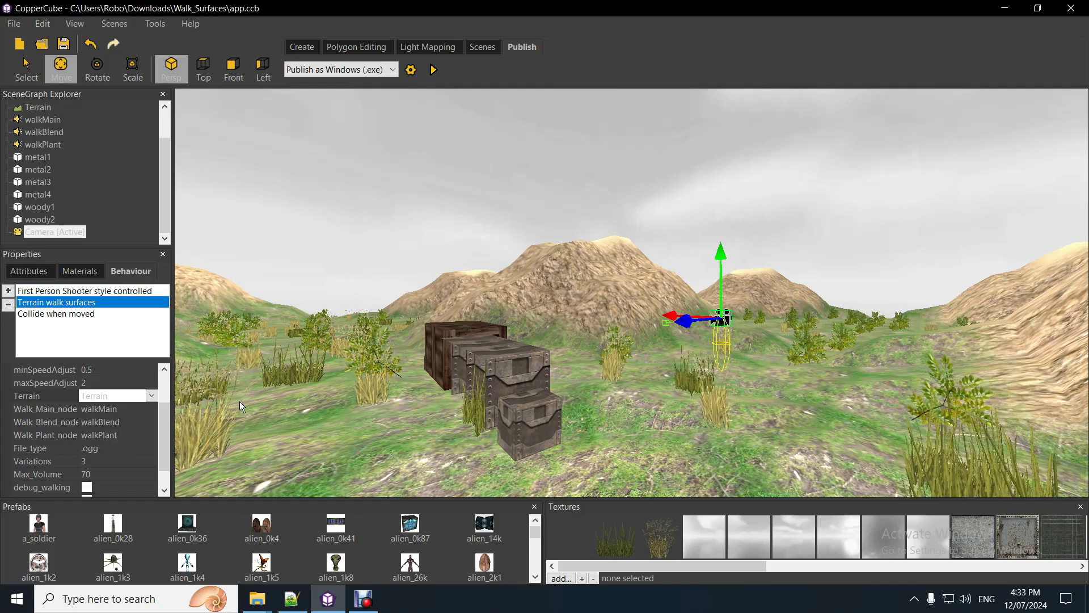
scroll(164, 443, down, 1)
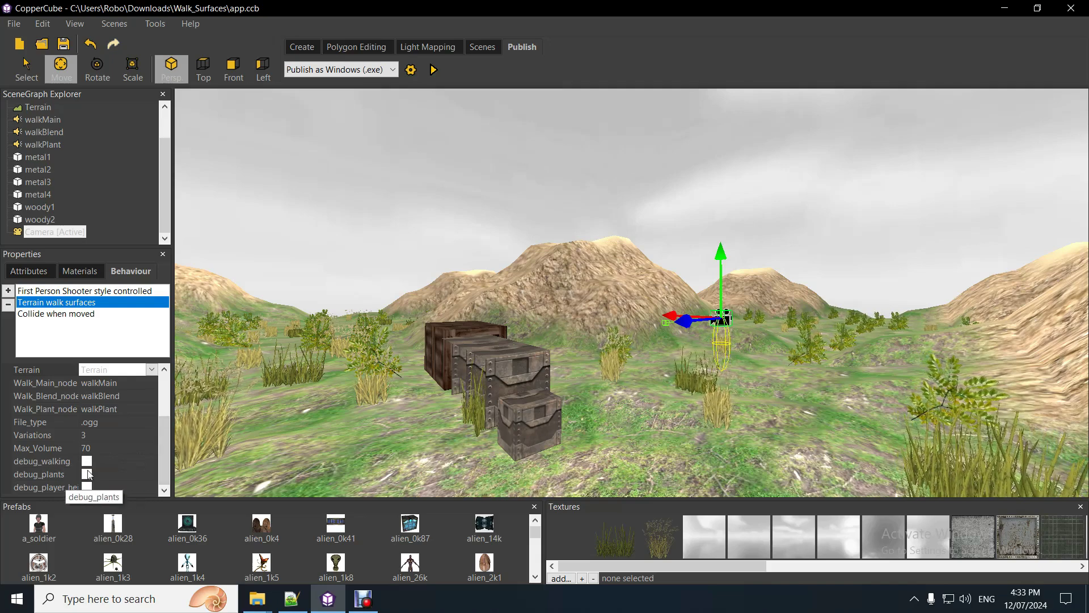
Step: Enable debug_player_height for Terrain walk surfaces, select the scene root node and save the project
click(86, 488)
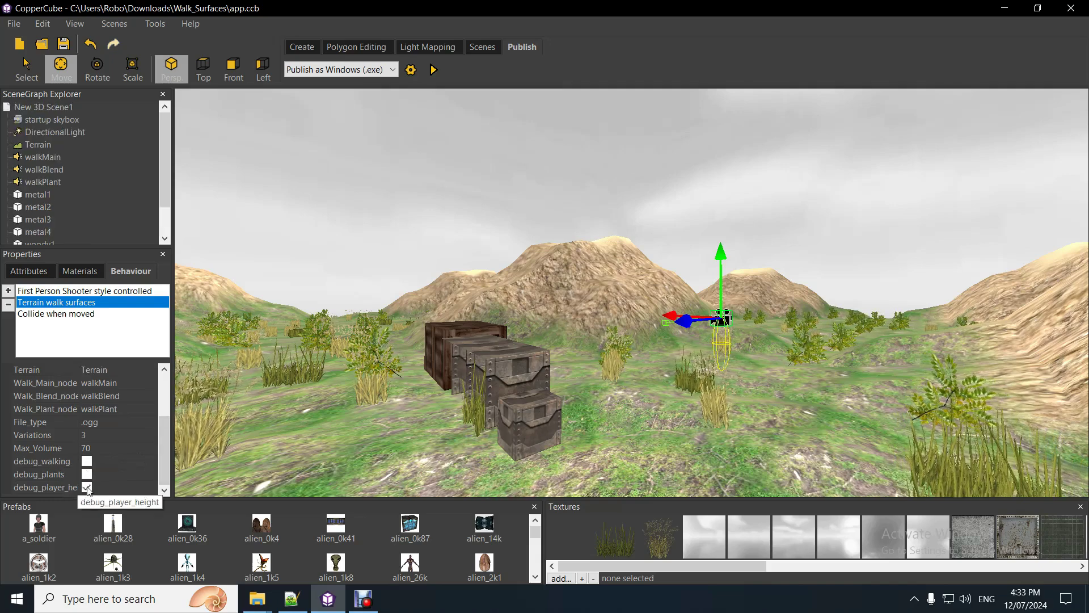
drag(164, 461, 165, 383)
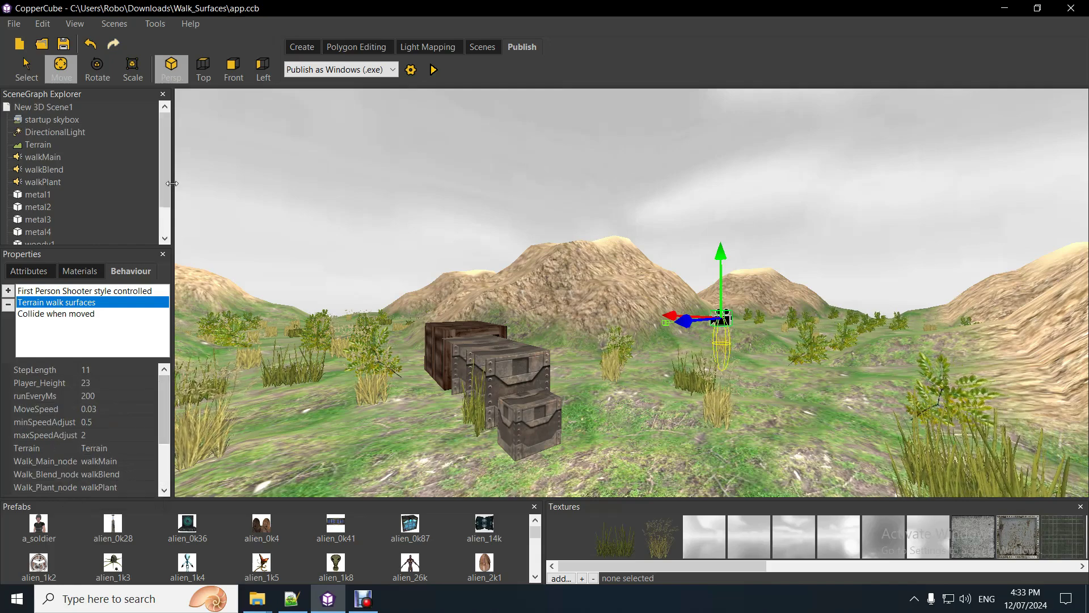
click(43, 107)
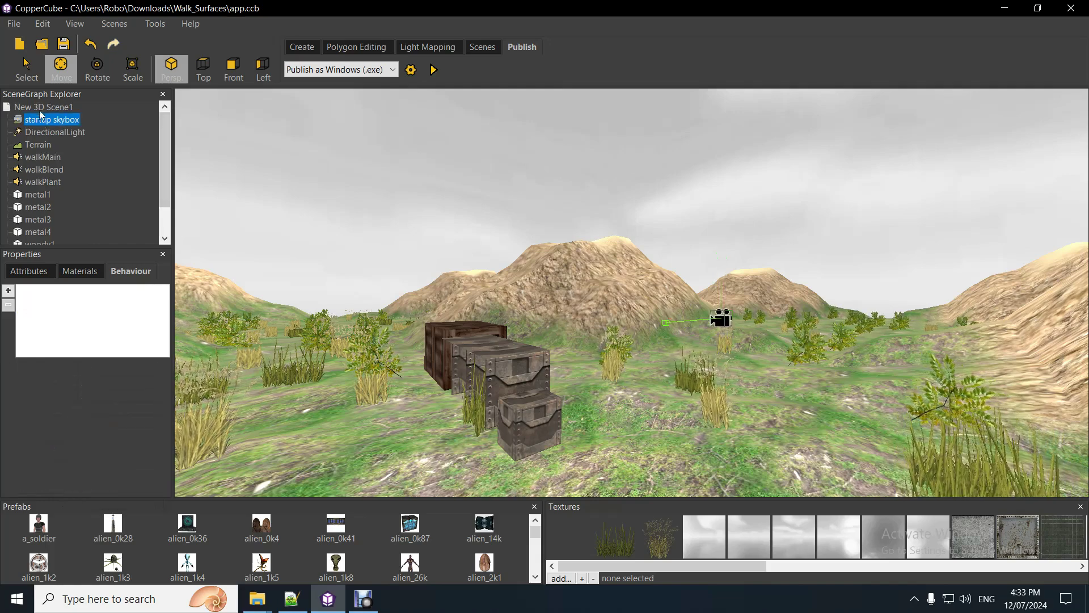
click(66, 48)
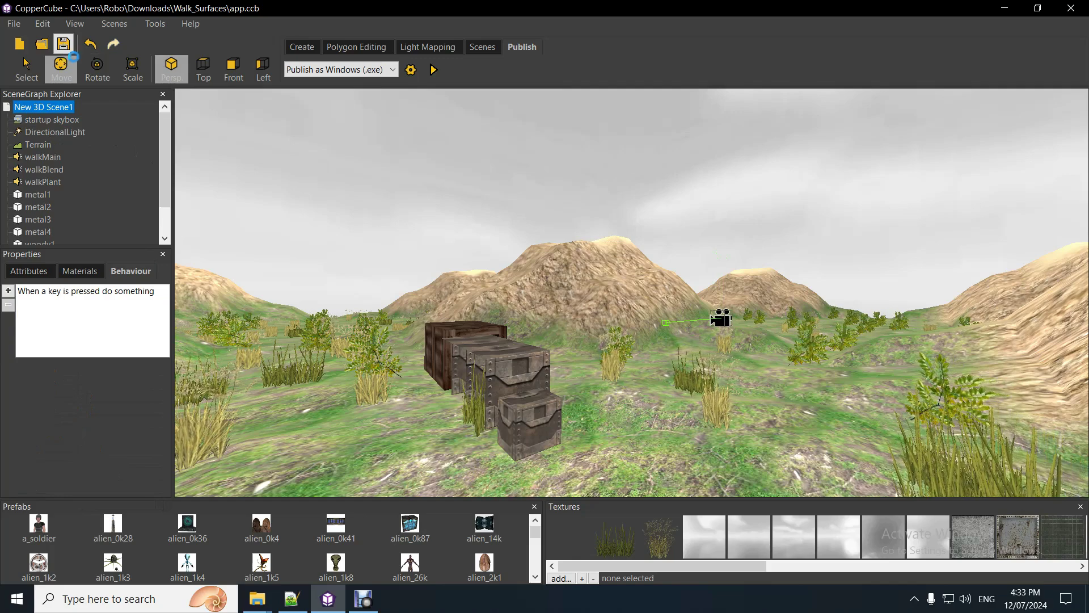
Step: Test-run the published Windows build, walk a short way across the grass while watching the debug console, and quit the game
click(434, 70)
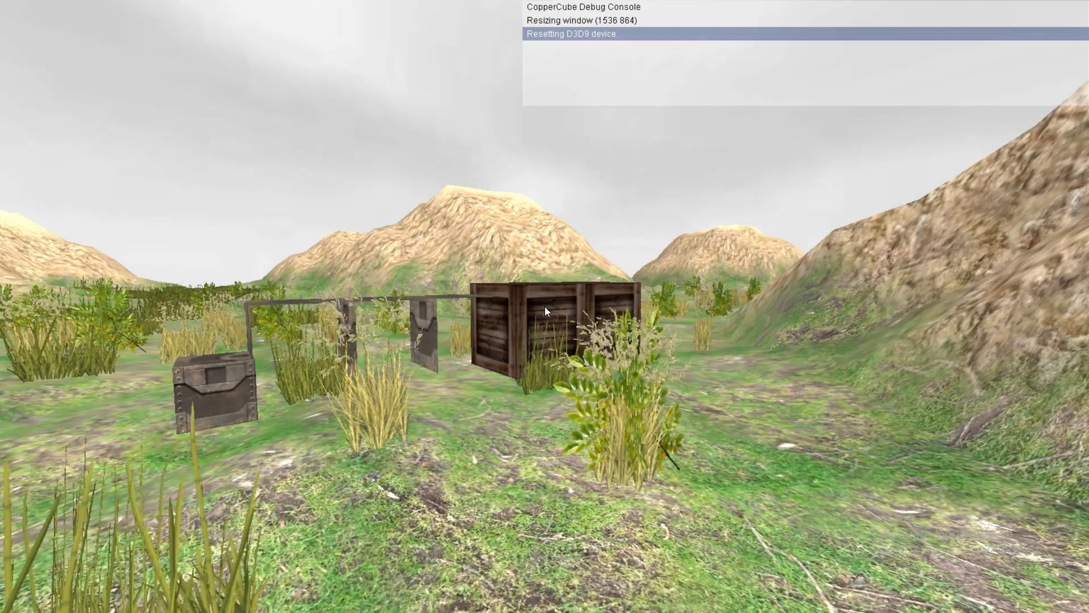
mouse_move(549, 306)
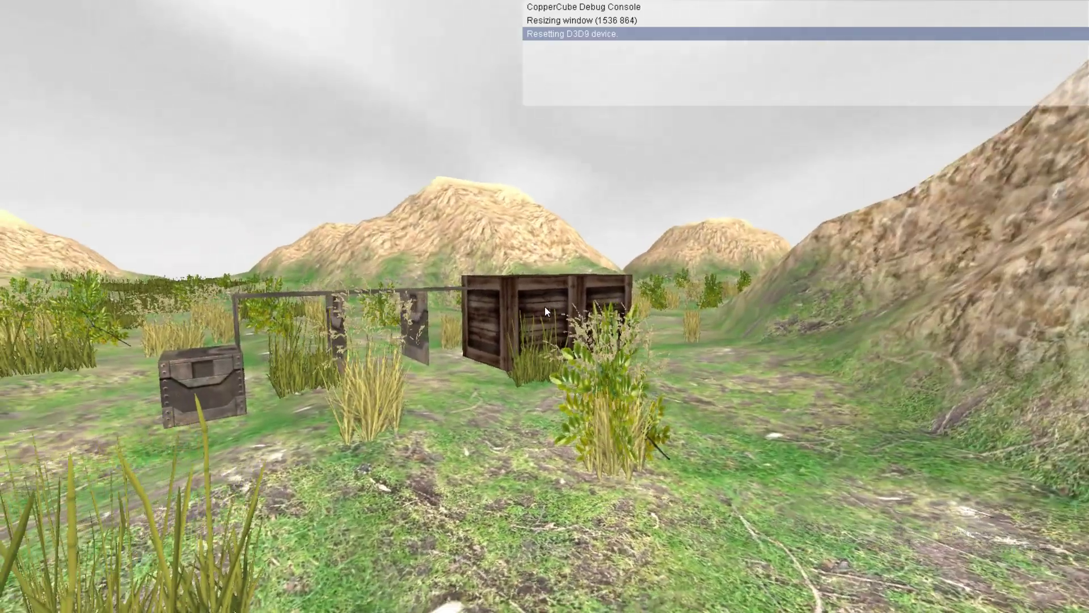
key(w)
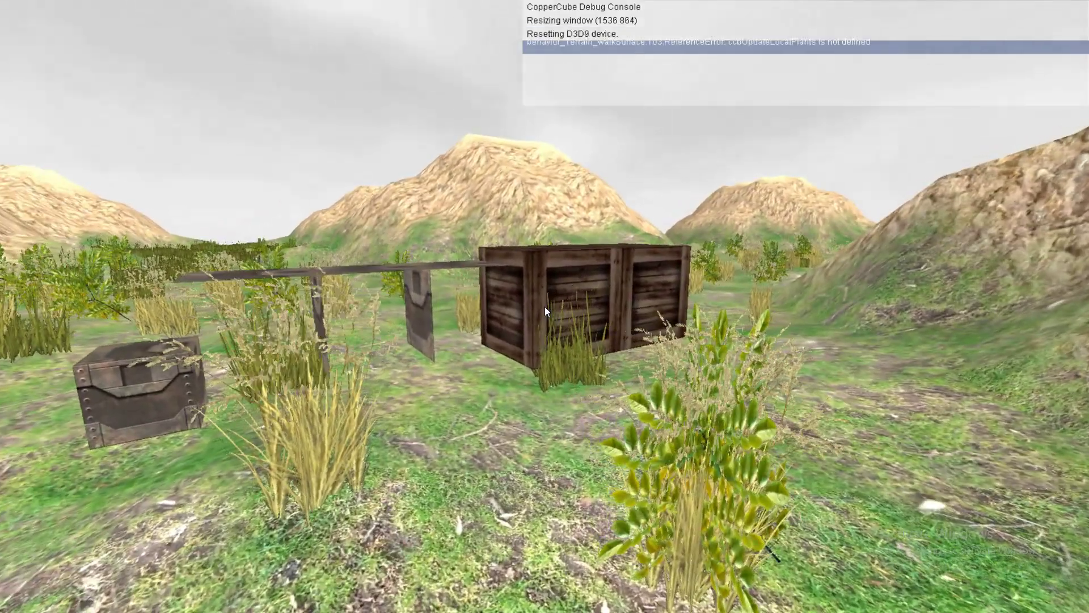
key(w)
key(w)
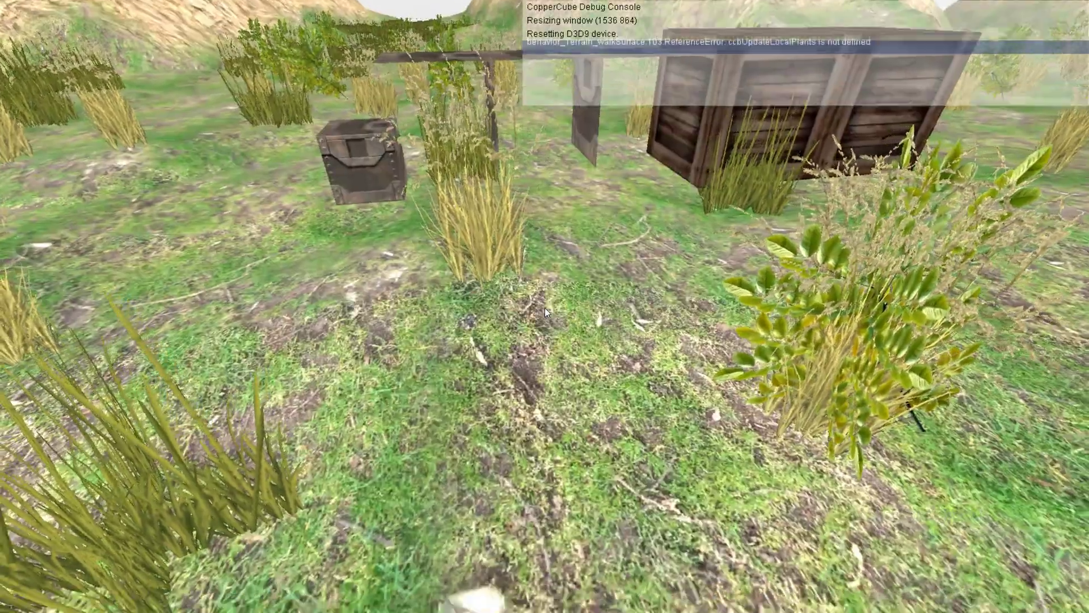
key(s)
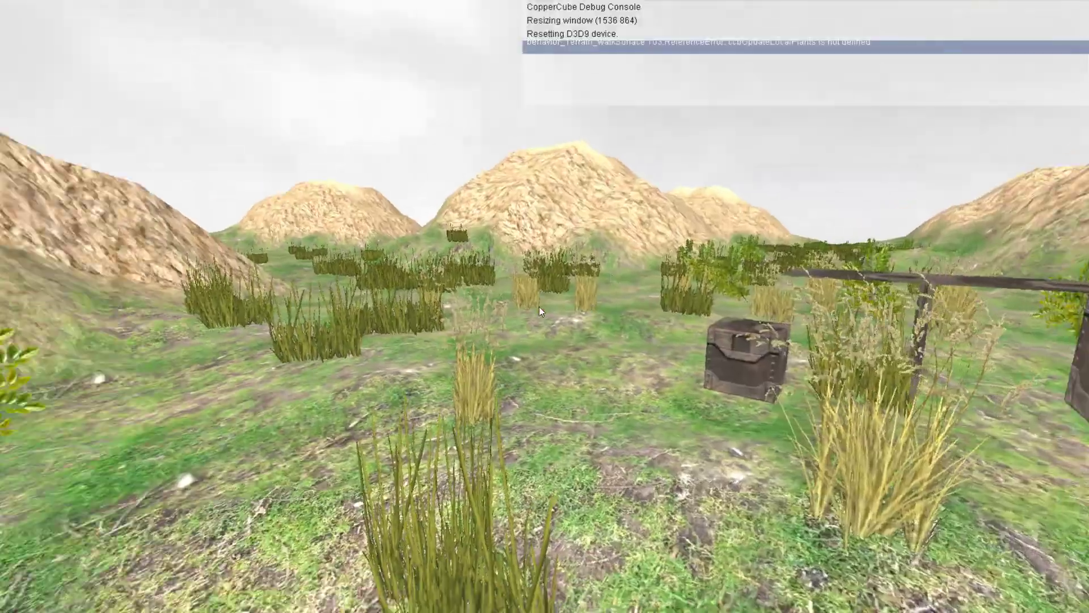
key(Escape)
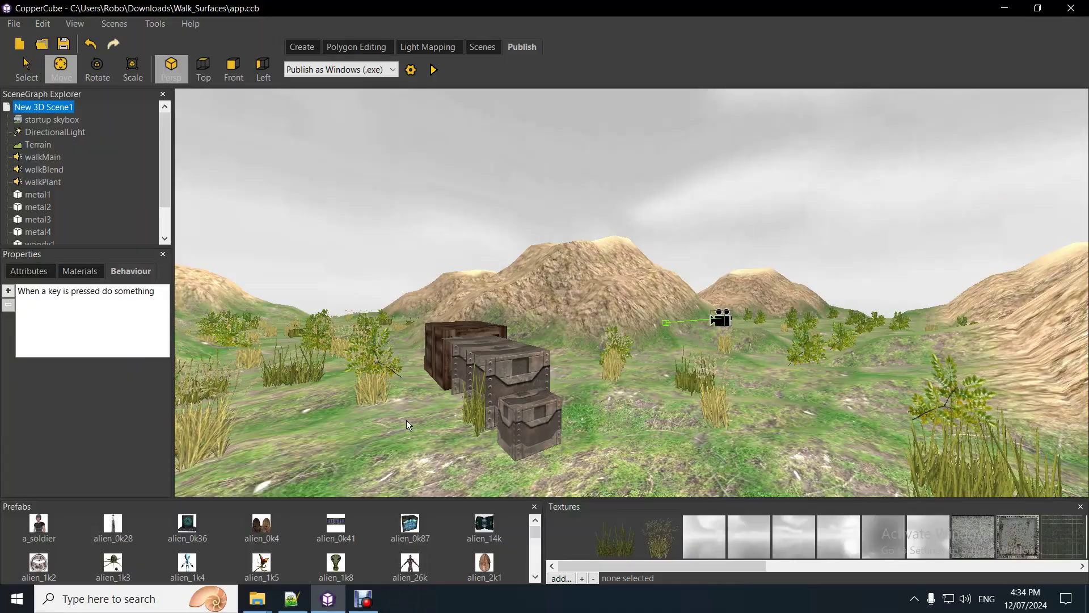
Step: Switch to File Explorer, go up to the Walk_Surfaces folder and check the modified time of app.exe
mouse_move(257, 599)
click(248, 573)
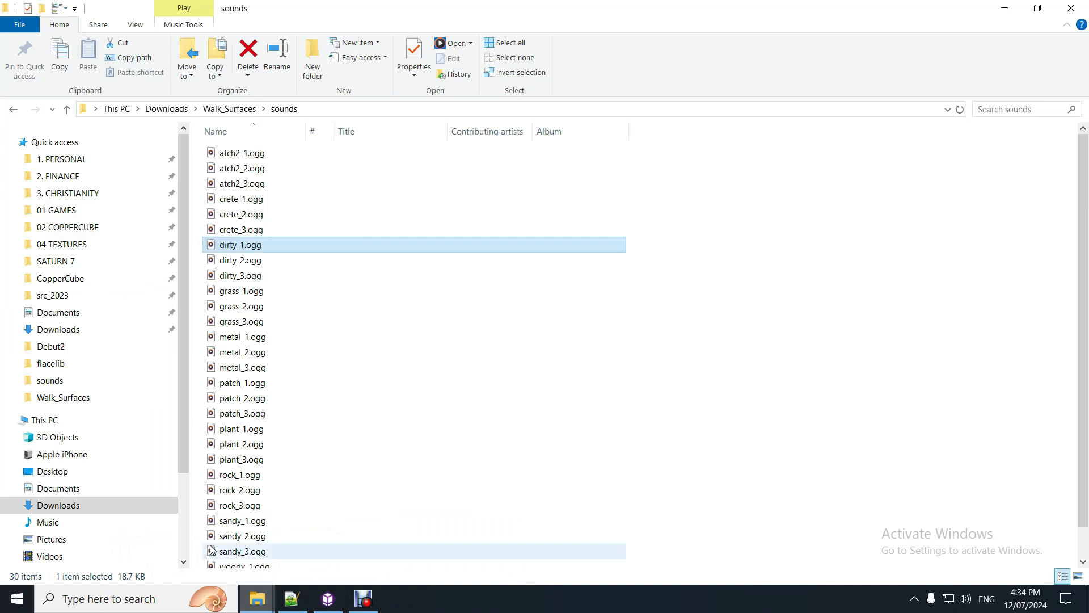
click(241, 117)
click(282, 295)
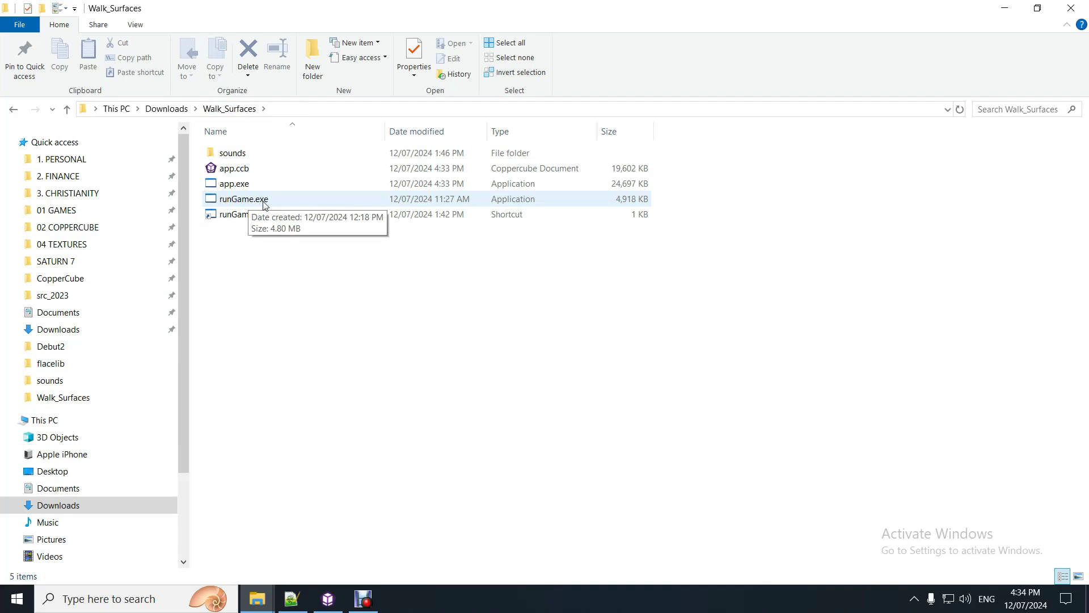
click(256, 185)
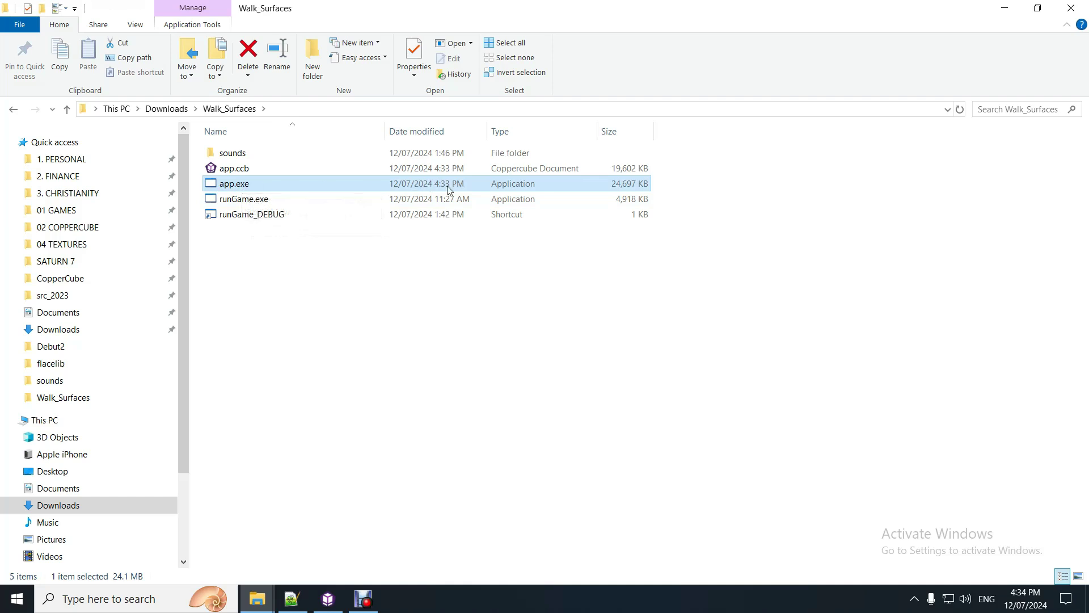
Step: Compare runGame.exe with the runGame_DEBUG shortcut in the Walk_Surfaces folder
click(245, 215)
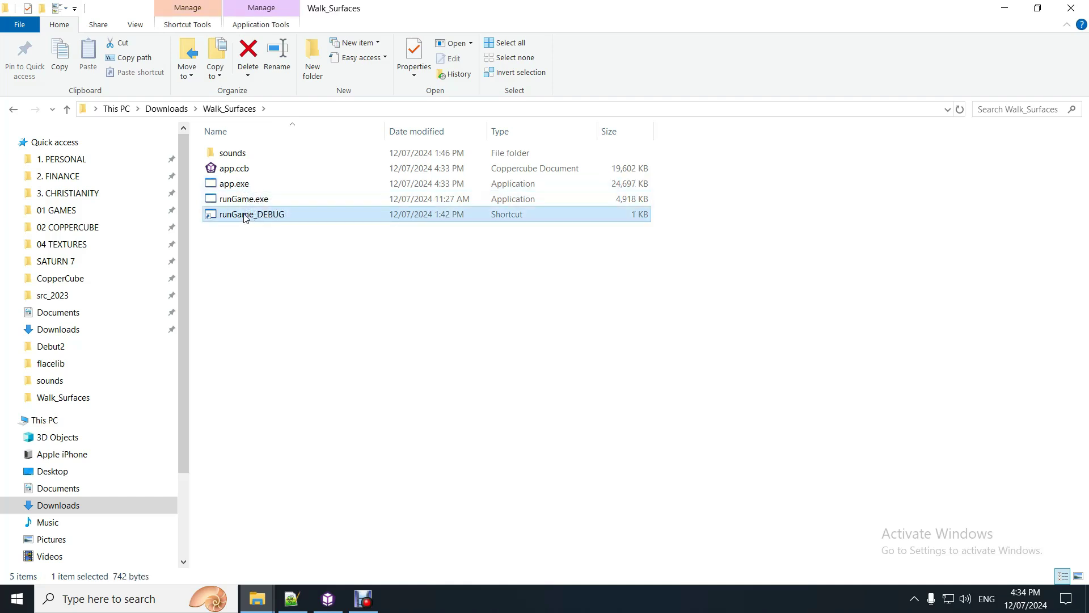
click(245, 199)
click(251, 215)
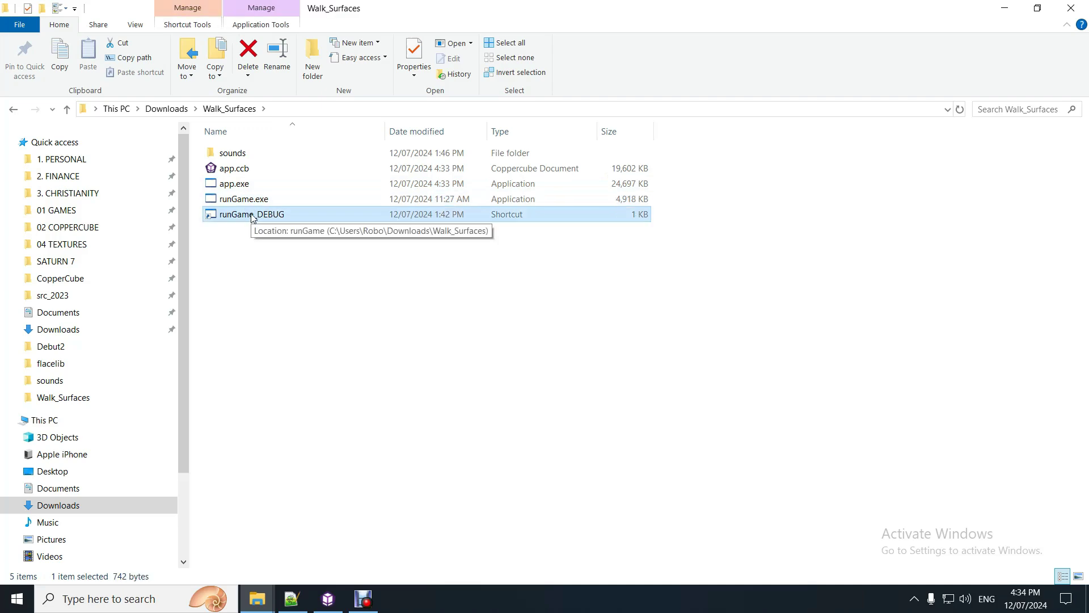
click(248, 215)
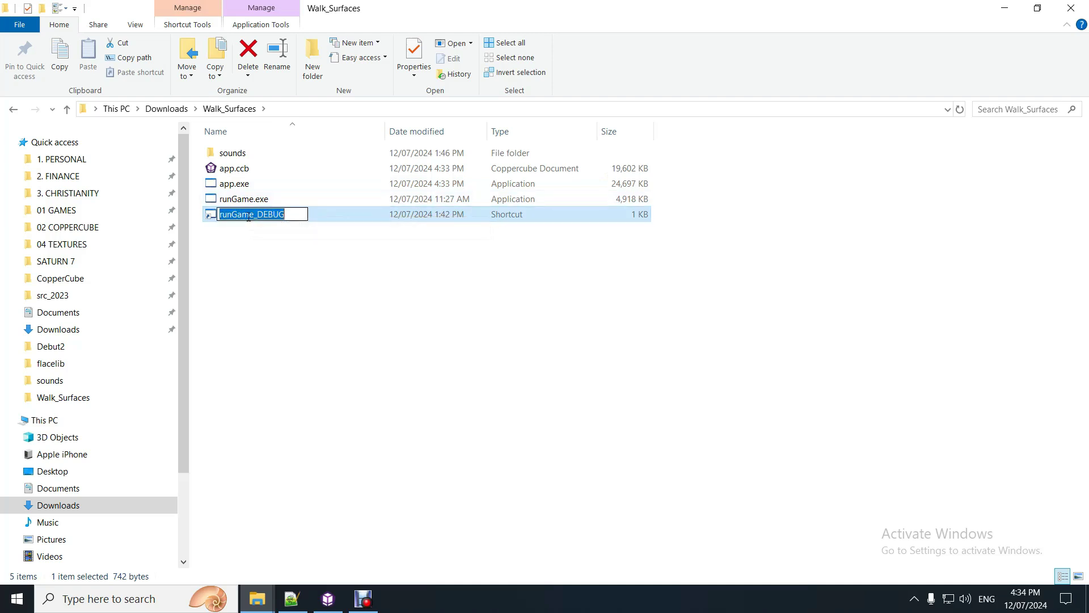
click(257, 200)
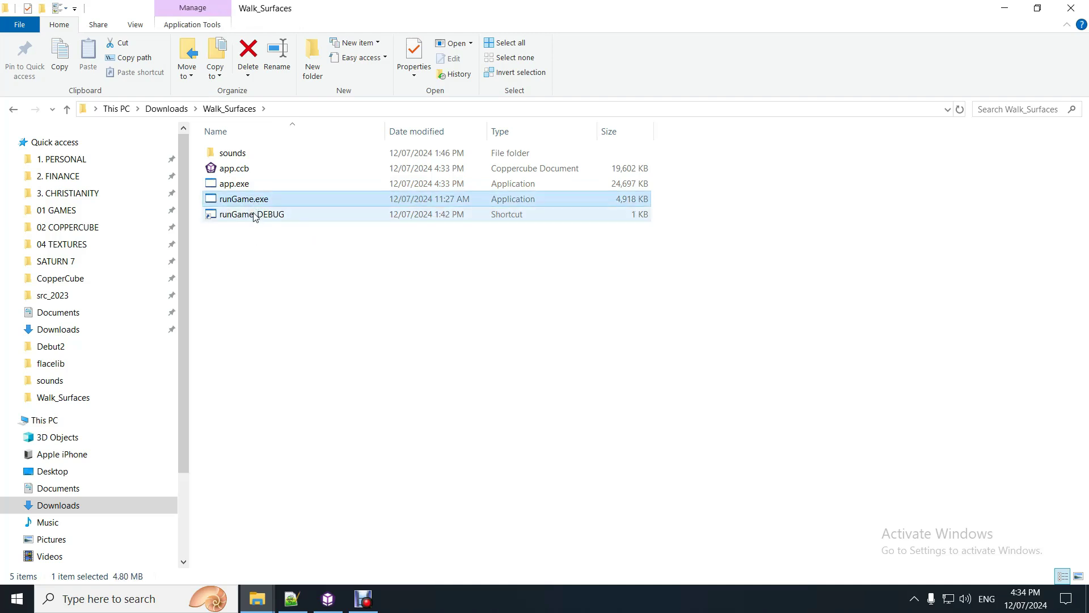
click(253, 219)
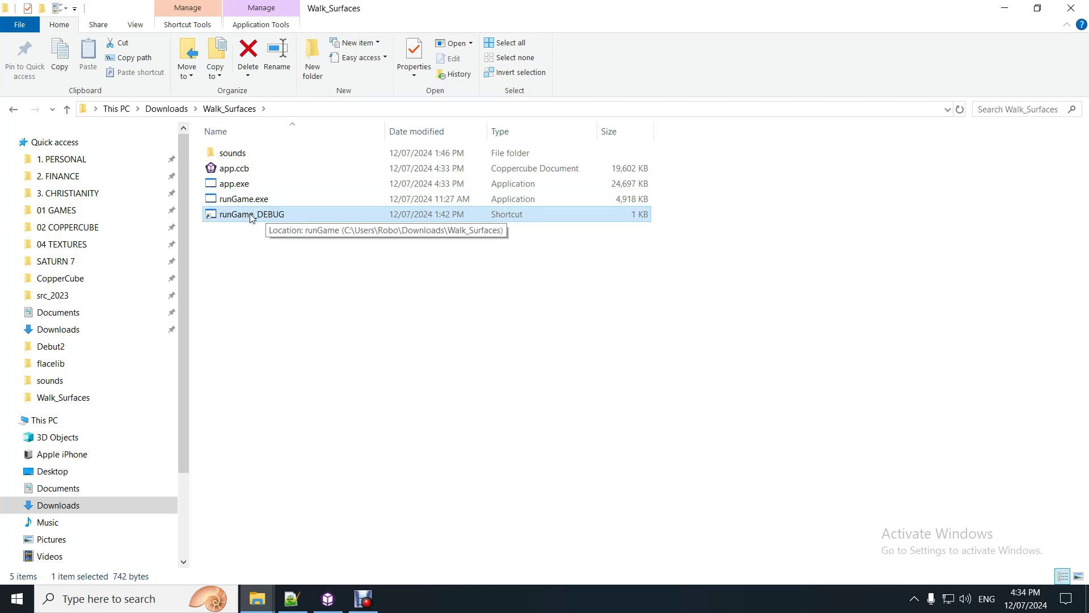
Step: Launch the game from runGame_DEBUG and walk over the terrain past the plants to the crates while watching the player height readings
double_click(252, 215)
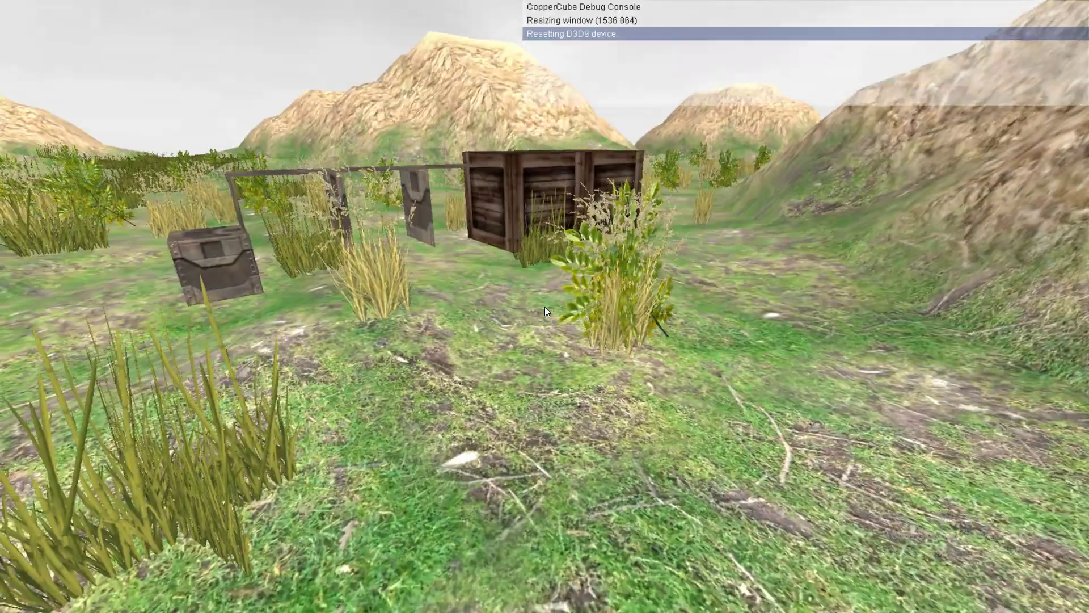
key(w)
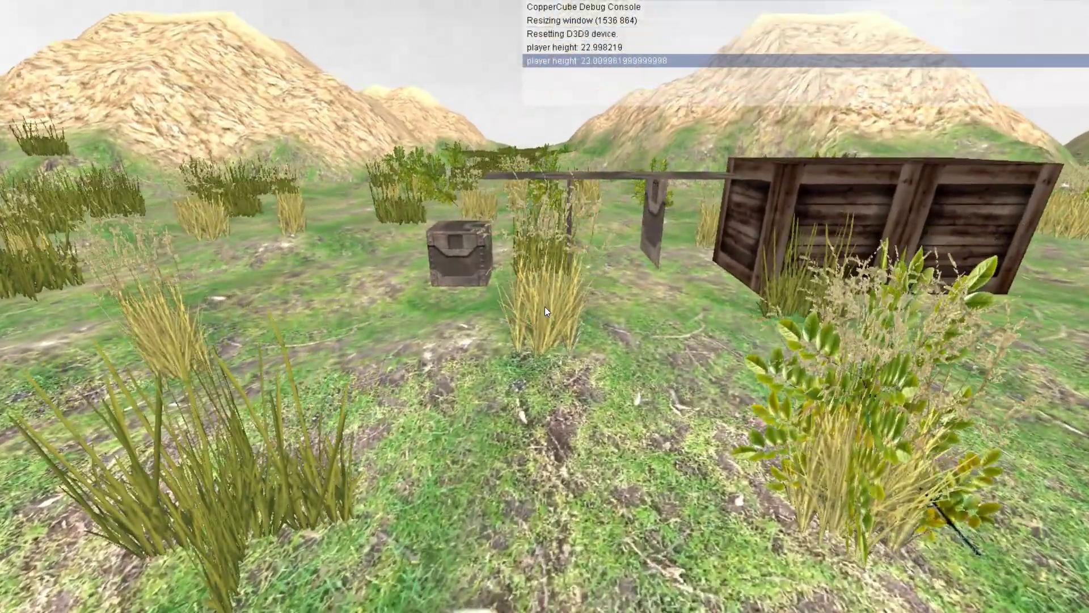
key(Left)
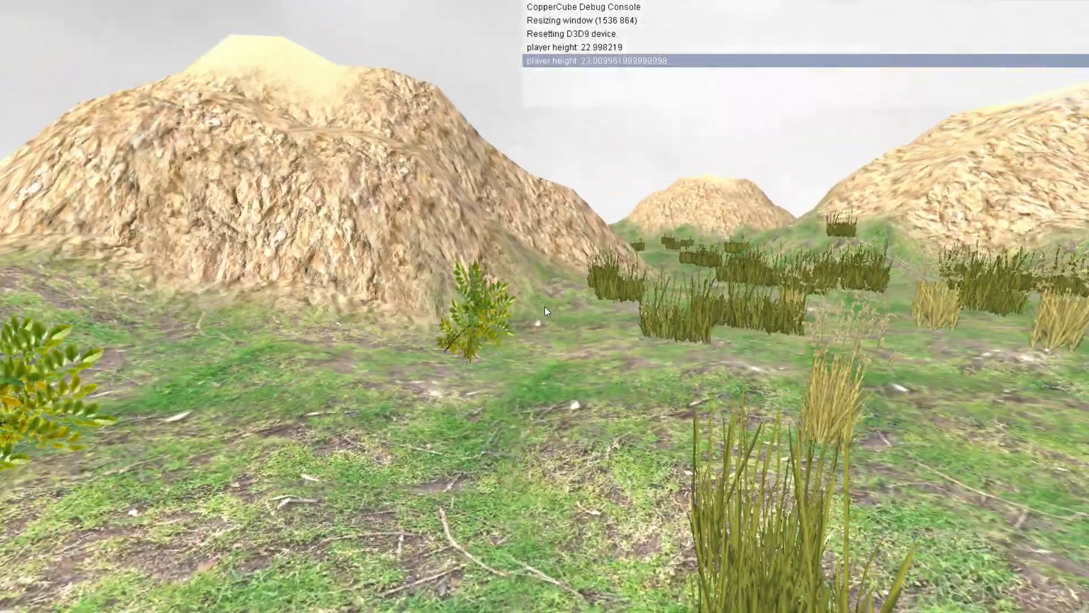
key(Right)
key(Up)
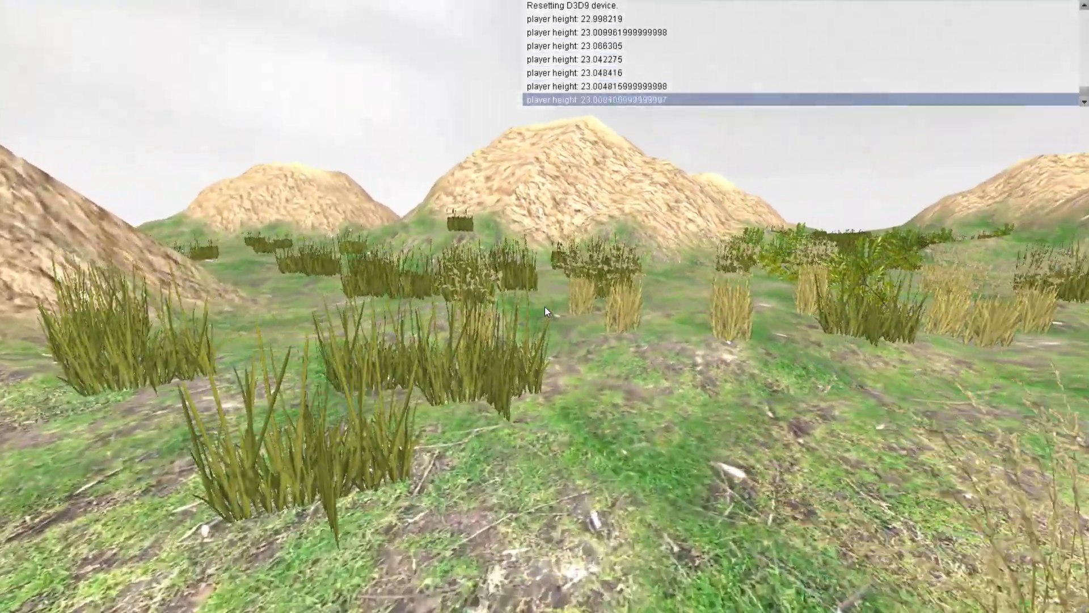
key(Right)
key(Up)
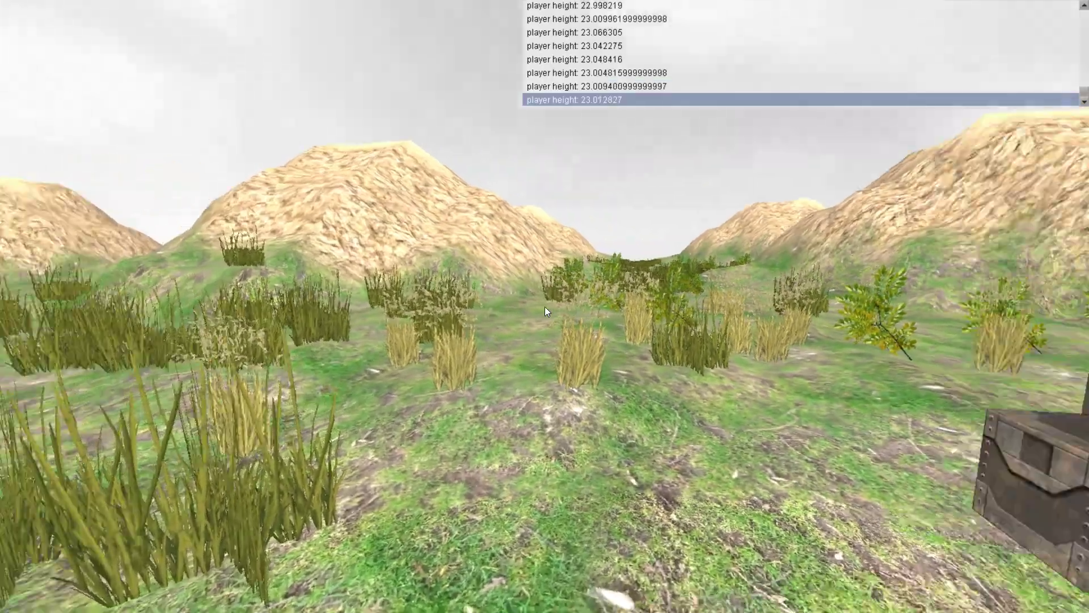
key(w)
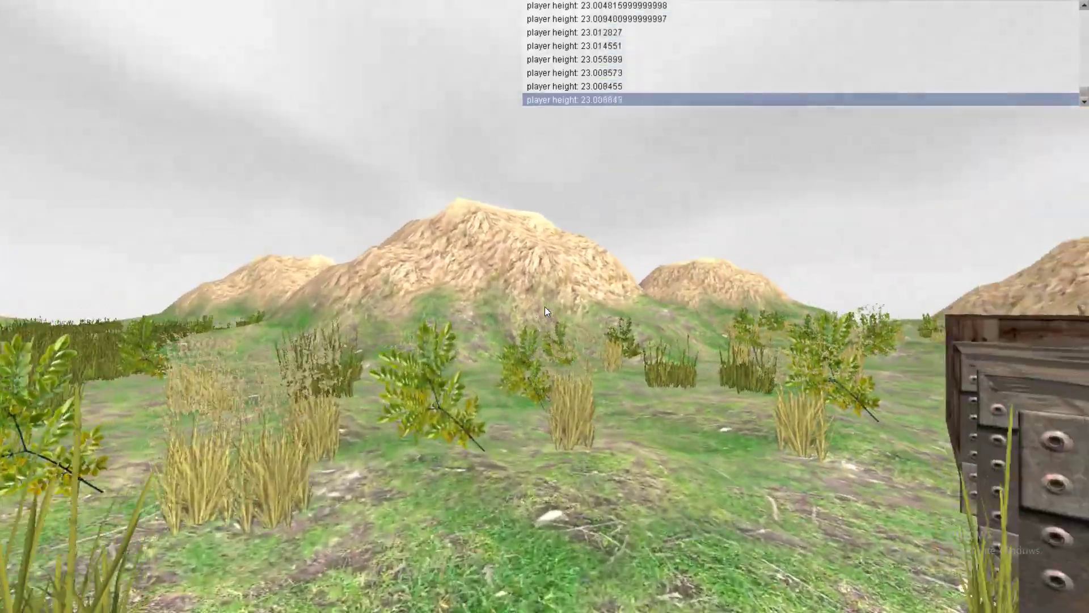
key(Up)
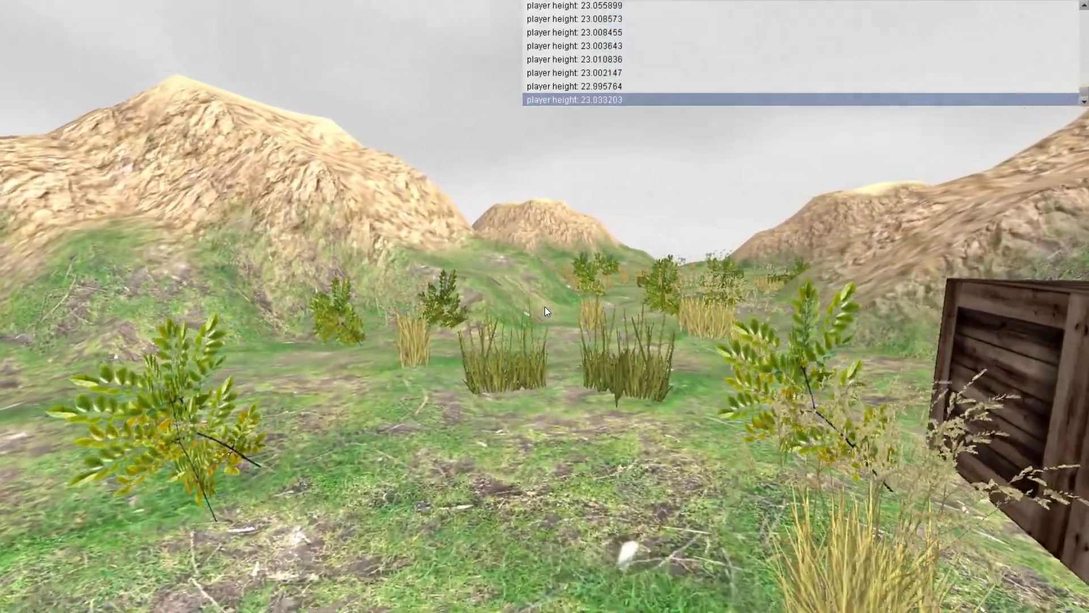
key(Right)
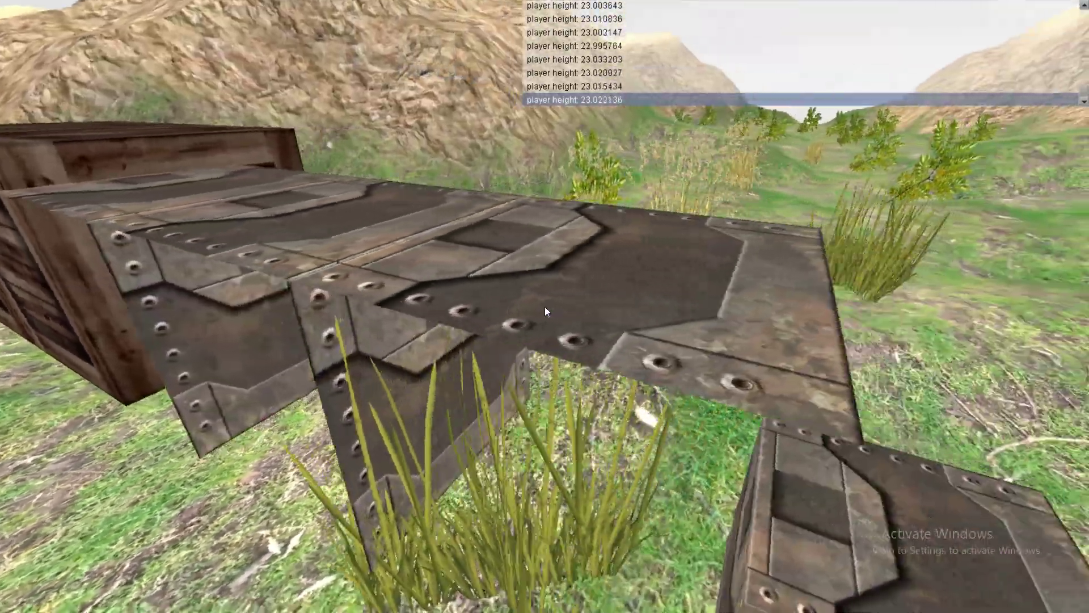
Step: Jump onto the metal crates, walk forward and back along them to check the player height readings, and quit the game
key(Left)
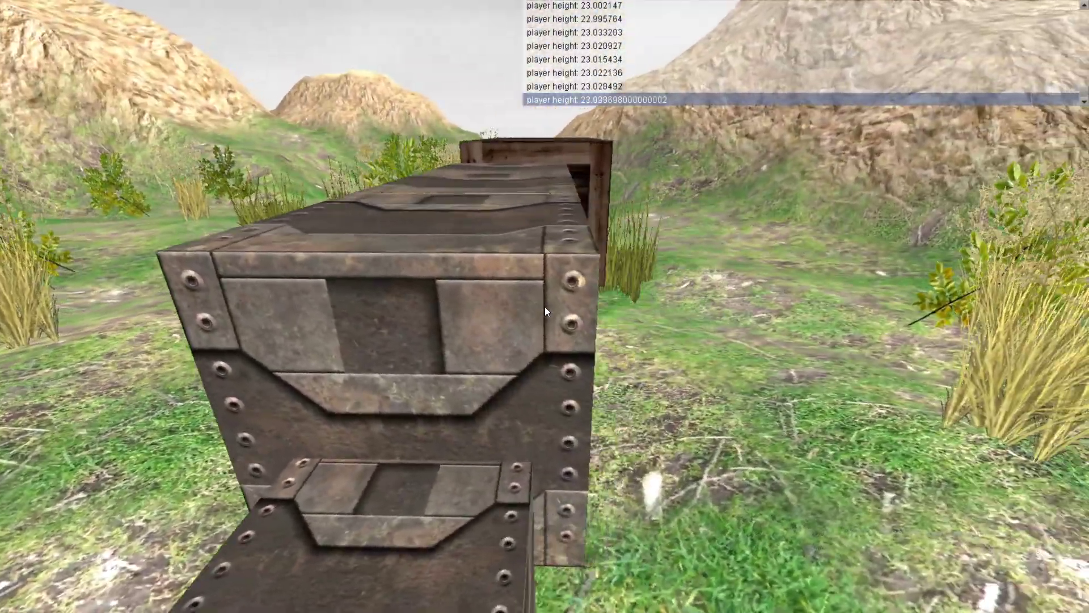
key(a)
key(space)
key(w)
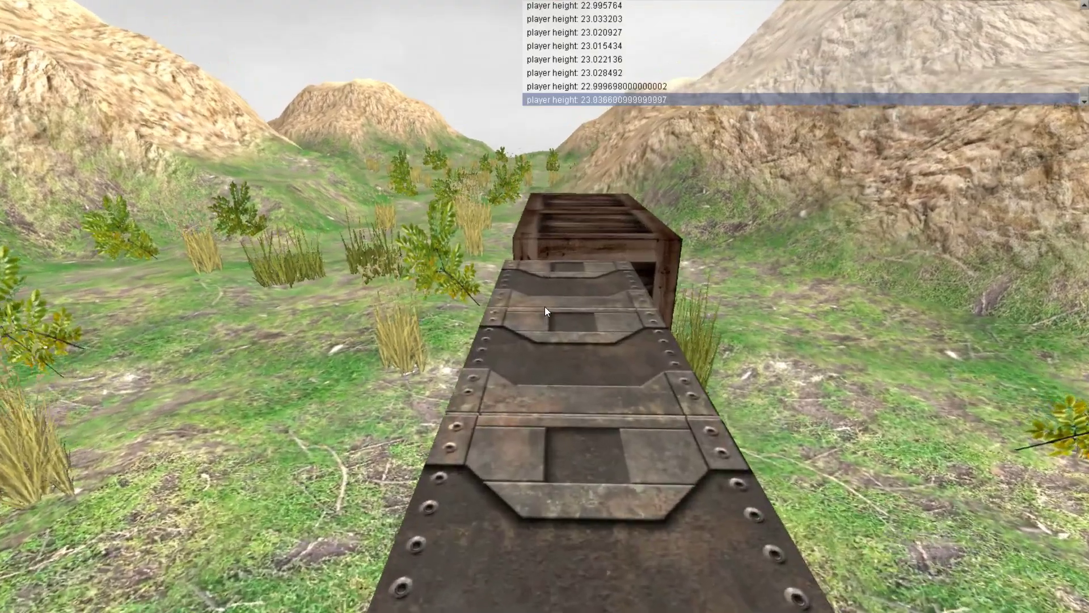
key(Up)
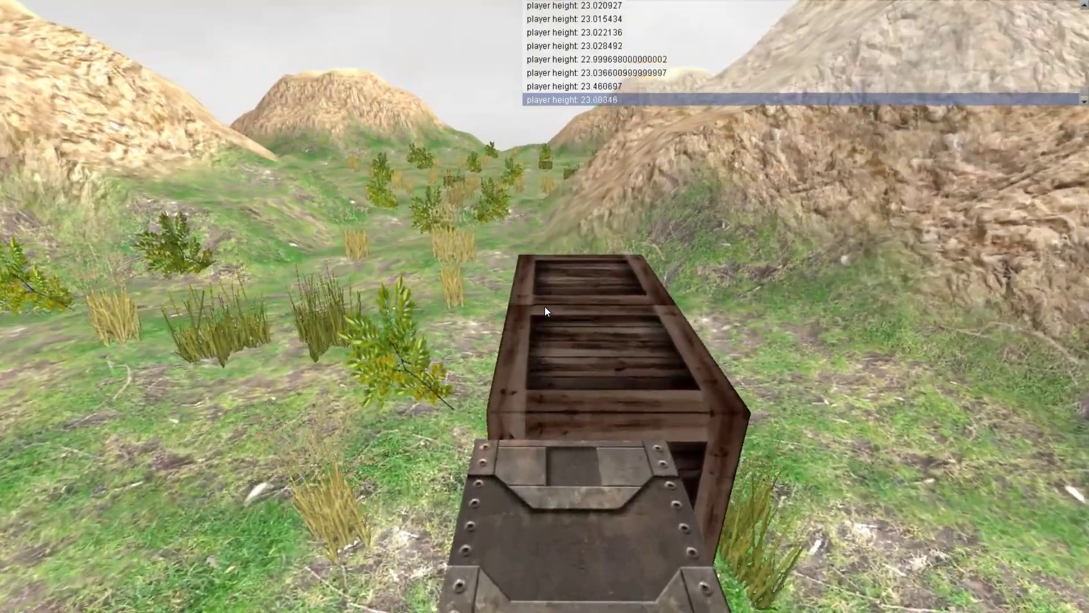
key(Up)
key(Down)
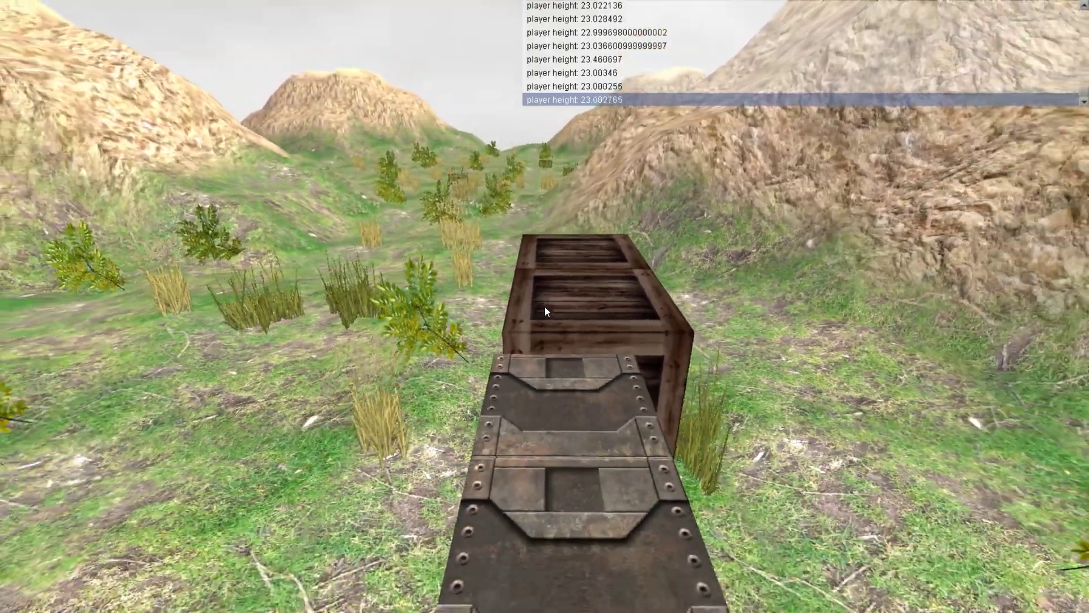
key(Down)
key(Escape)
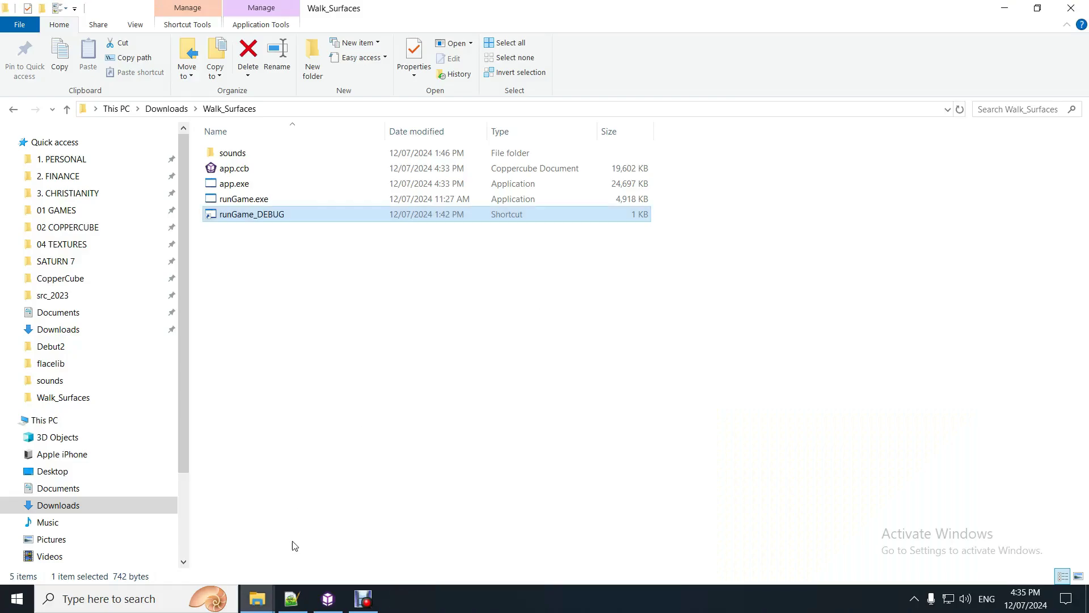
Step: Switch back to CopperCube and open the Player_Height value in the camera's Terrain walk surfaces behavior
click(321, 598)
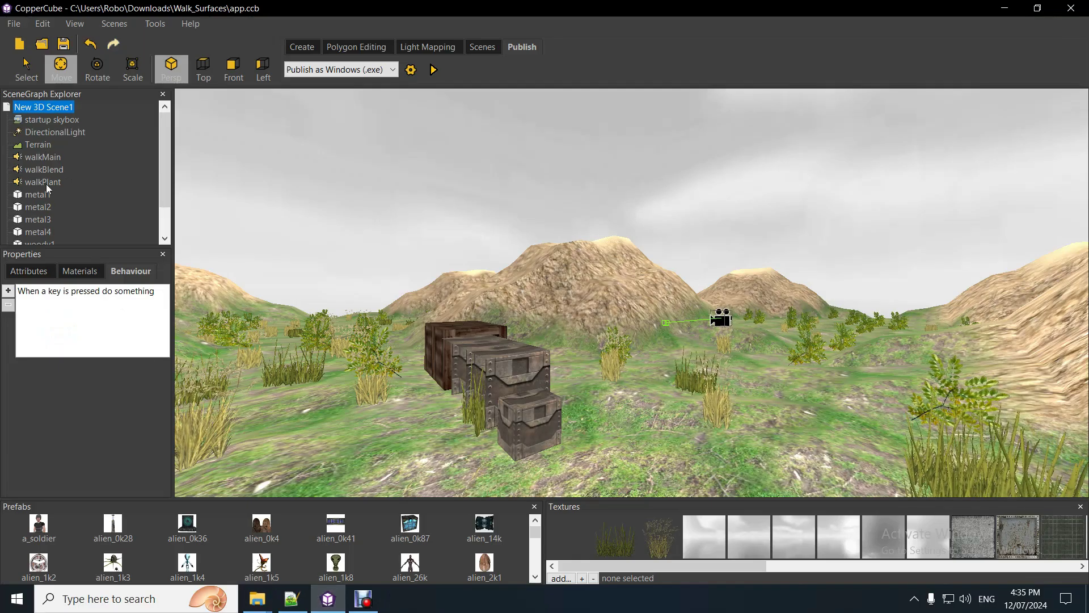
scroll(85, 203, down, 1)
click(57, 233)
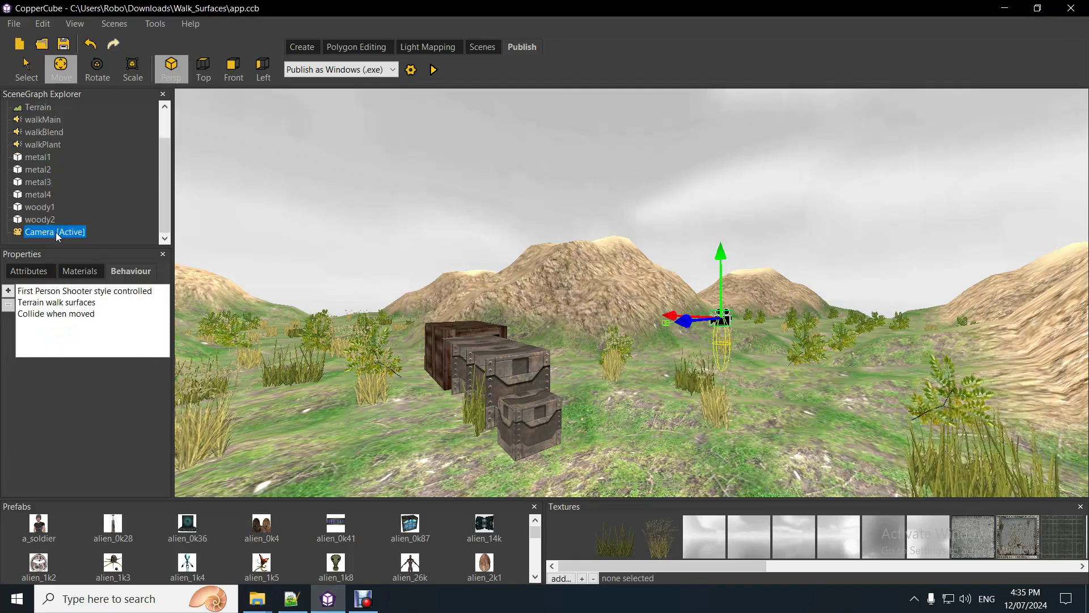
click(68, 303)
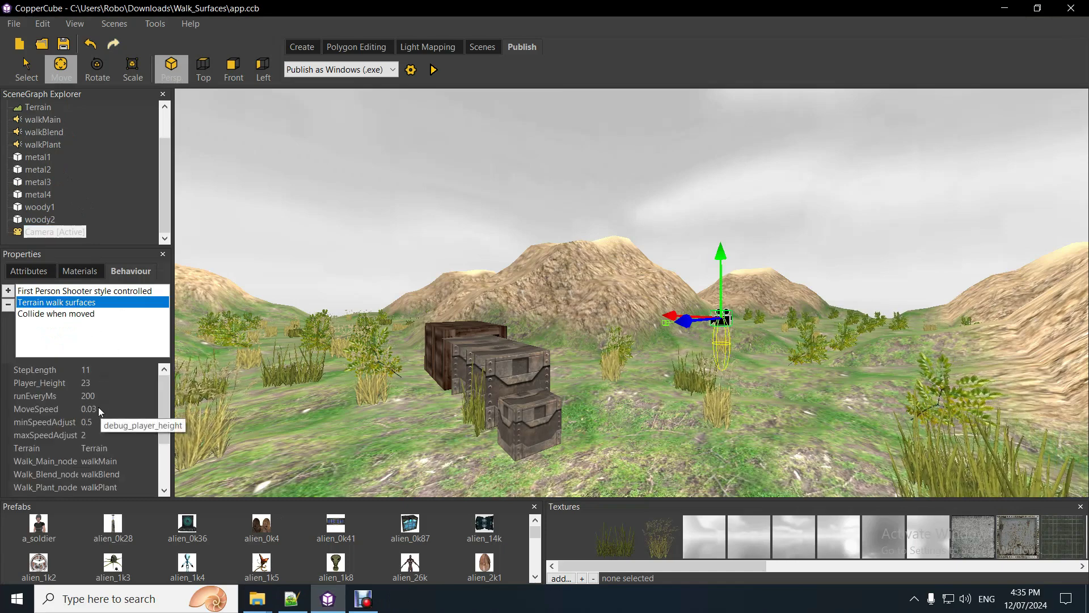
click(98, 383)
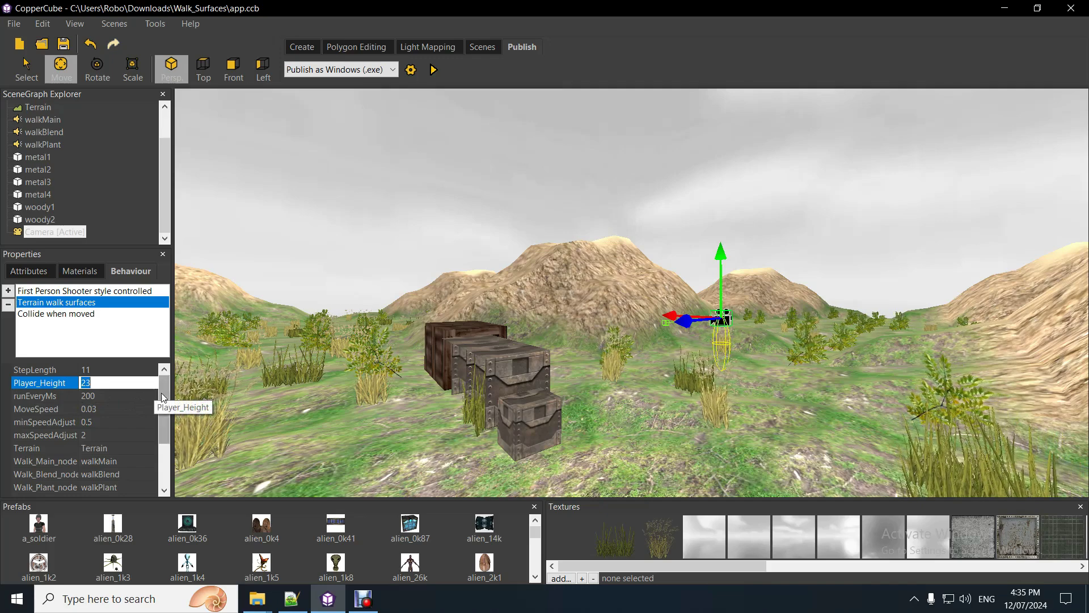
Step: Turn off the player height debug option and enable debug_walking in the camera's Terrain walk surfaces behavior
drag(166, 398, 115, 486)
click(87, 487)
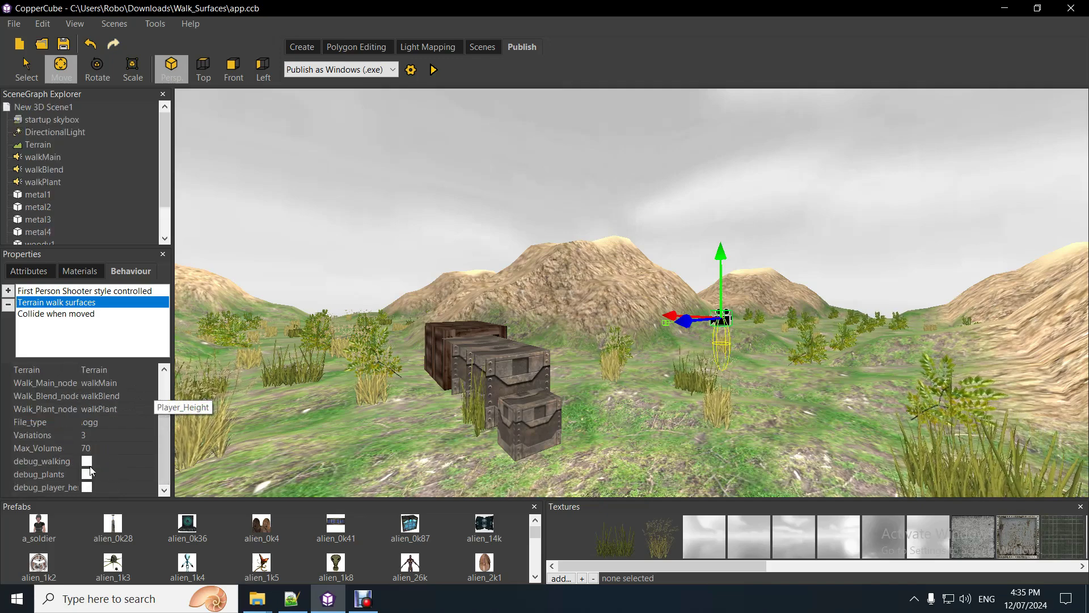
click(157, 444)
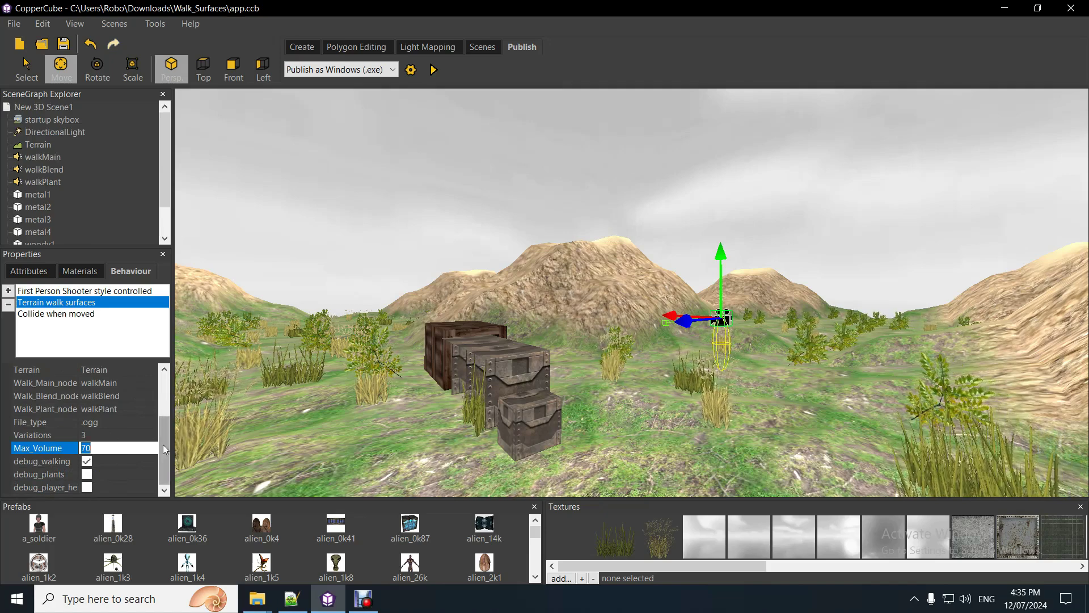
Step: Select the New 3D Scene1 root node, run the game with the debug console, and quit it
drag(163, 449, 156, 210)
click(53, 110)
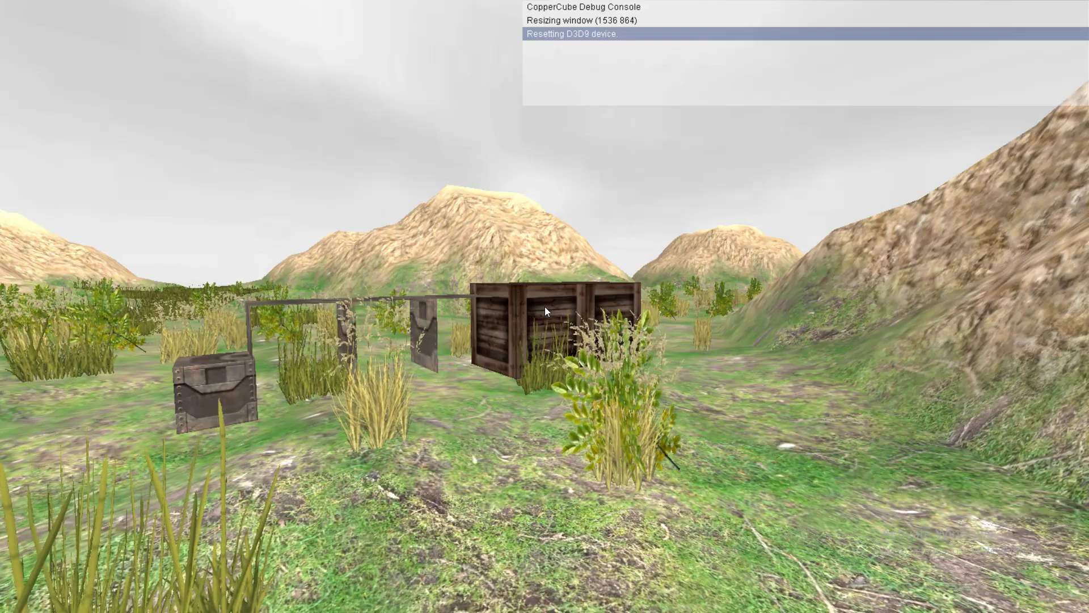
key(Escape)
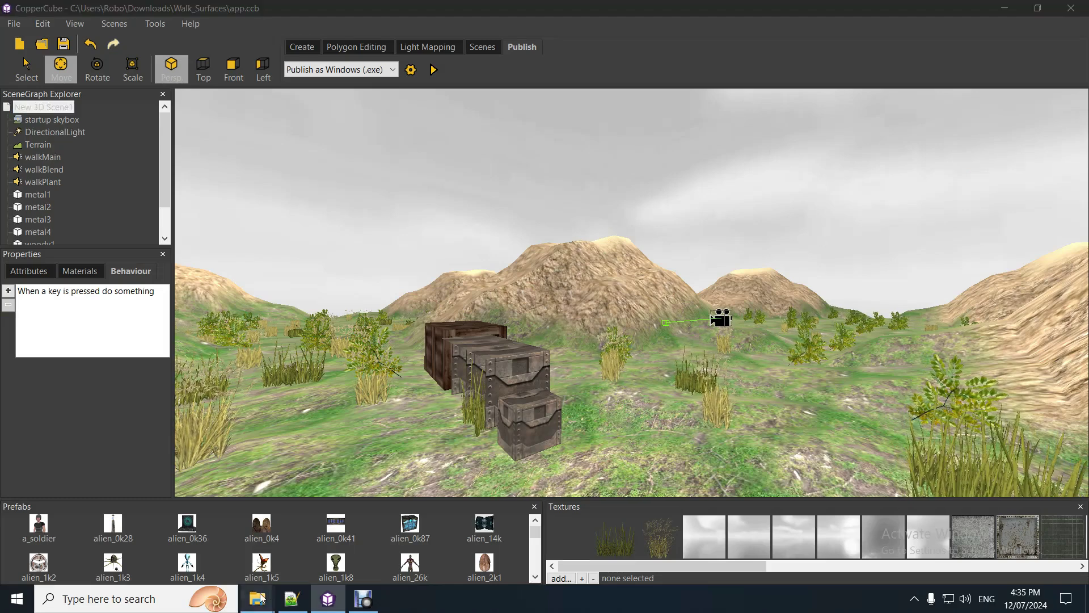
Step: Switch to the Walk_Surfaces folder, launch runGame_DEBUG, and take a first step on the grass to check the walking debug output
click(260, 598)
click(195, 545)
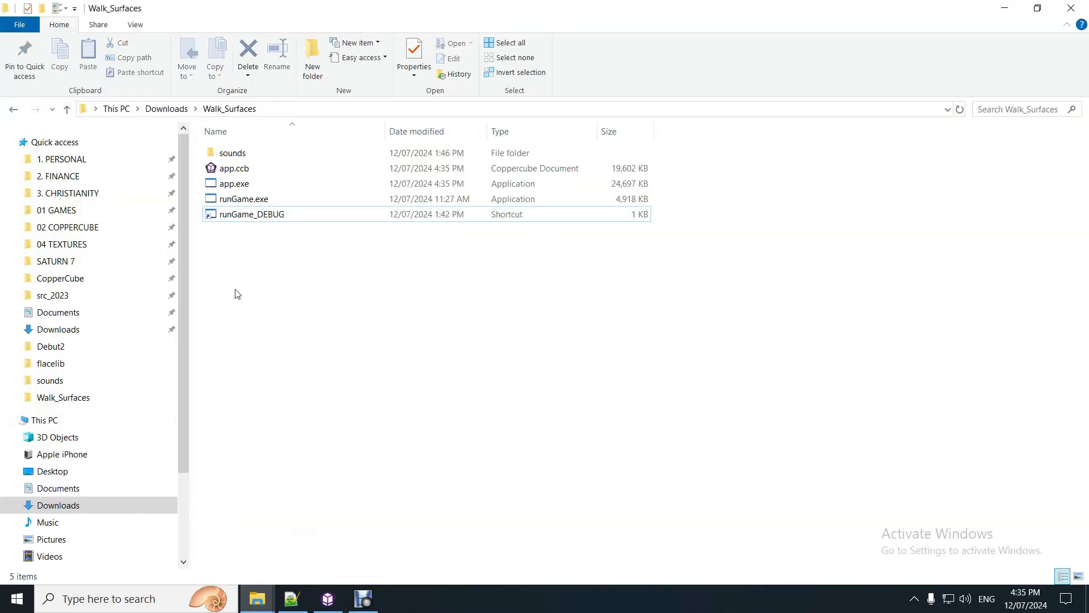
double_click(251, 216)
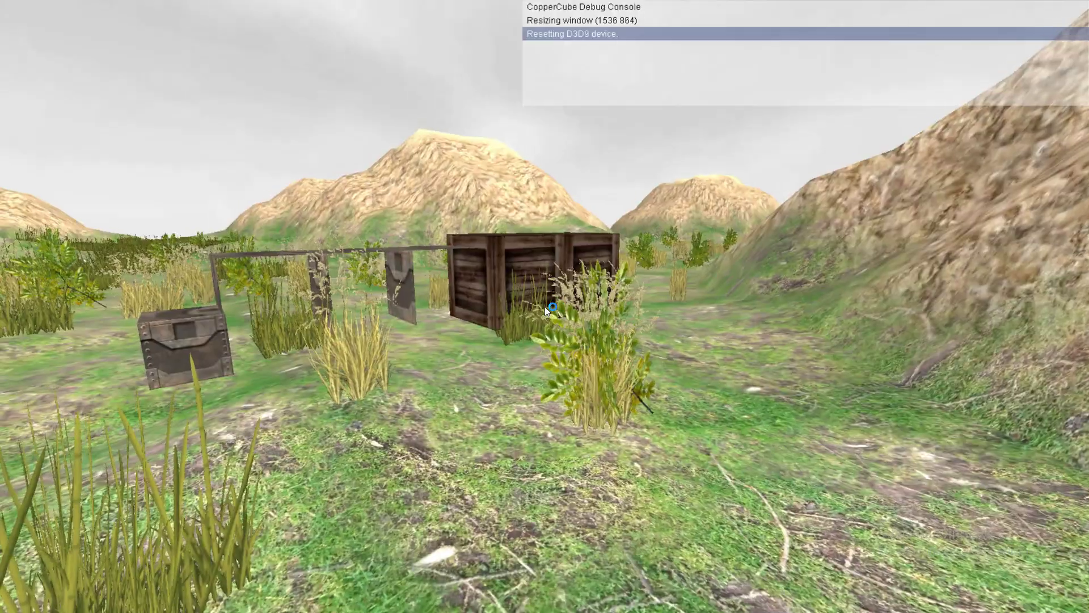
key(Up)
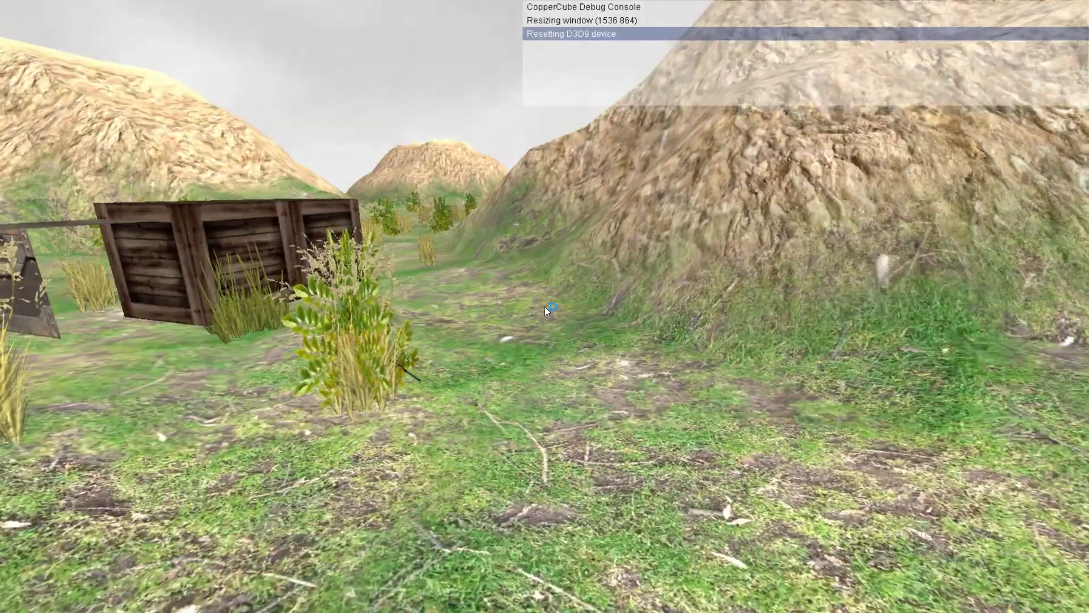
key(w)
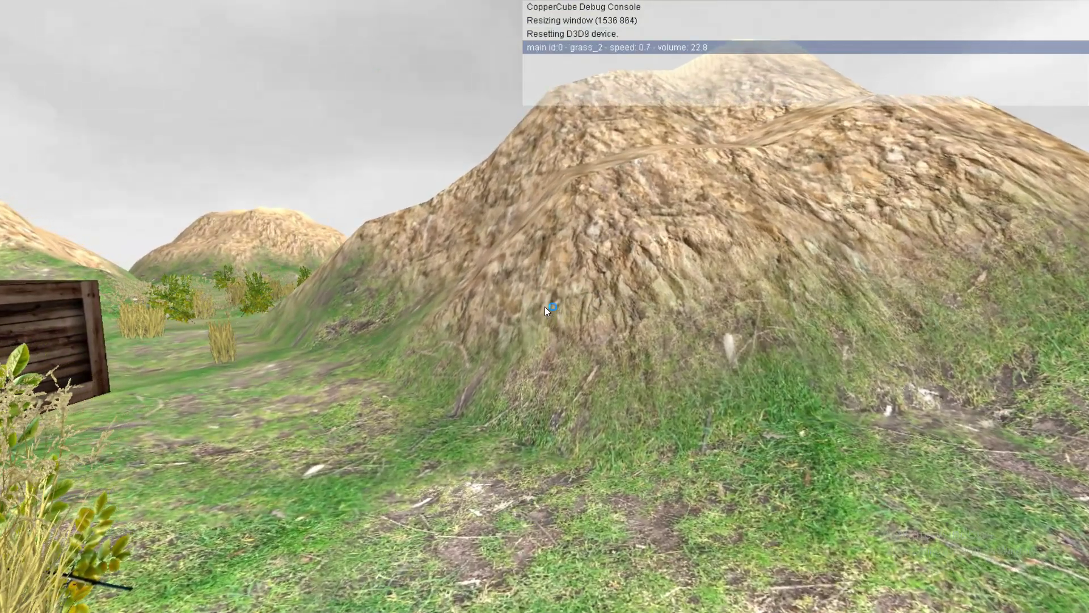
key(Left)
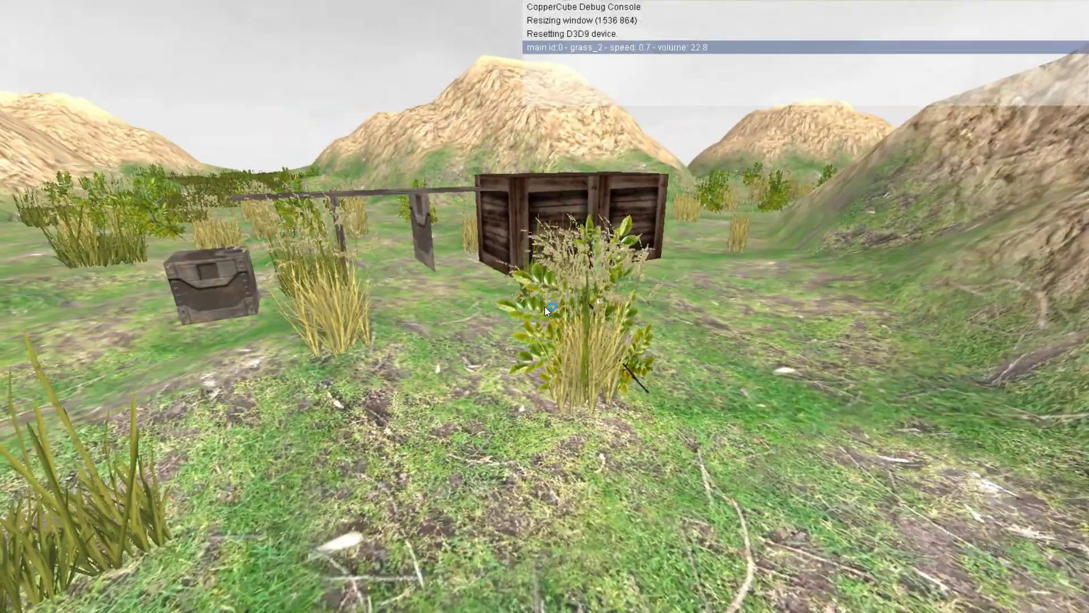
Step: Walk across the grass to the foot of the rocky hill and look around it while watching the walking debug lines
key(Right)
key(Right)
key(Up)
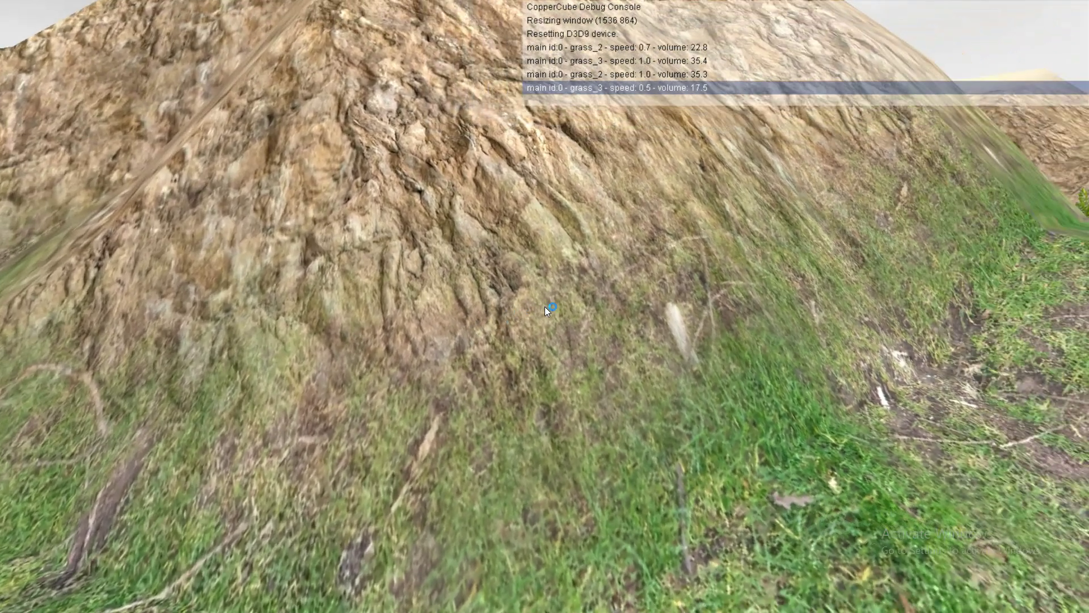
key(Down)
key(Down)
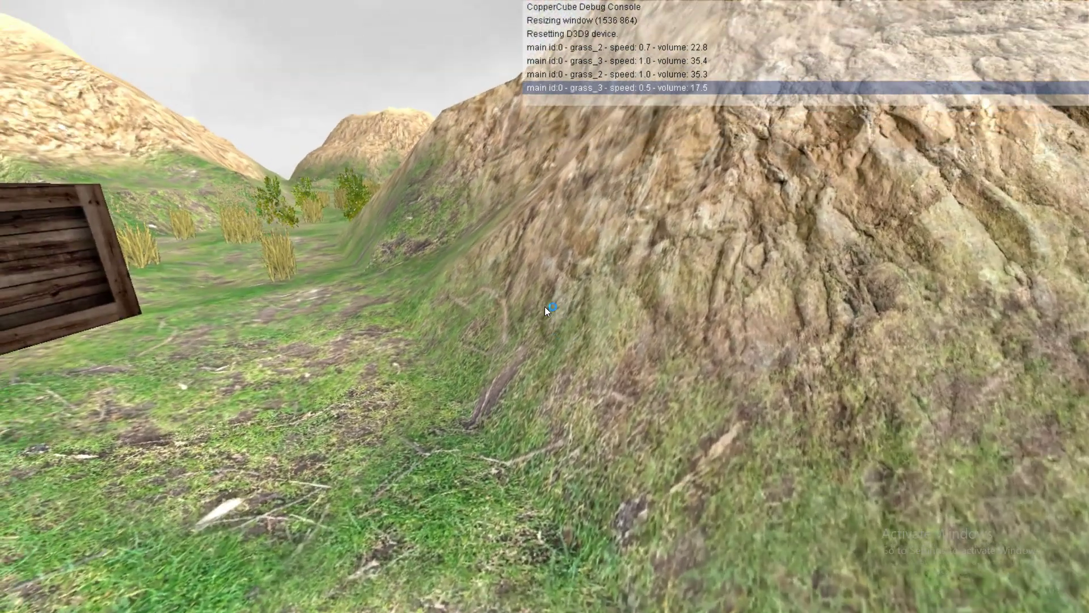
key(Up)
key(Down)
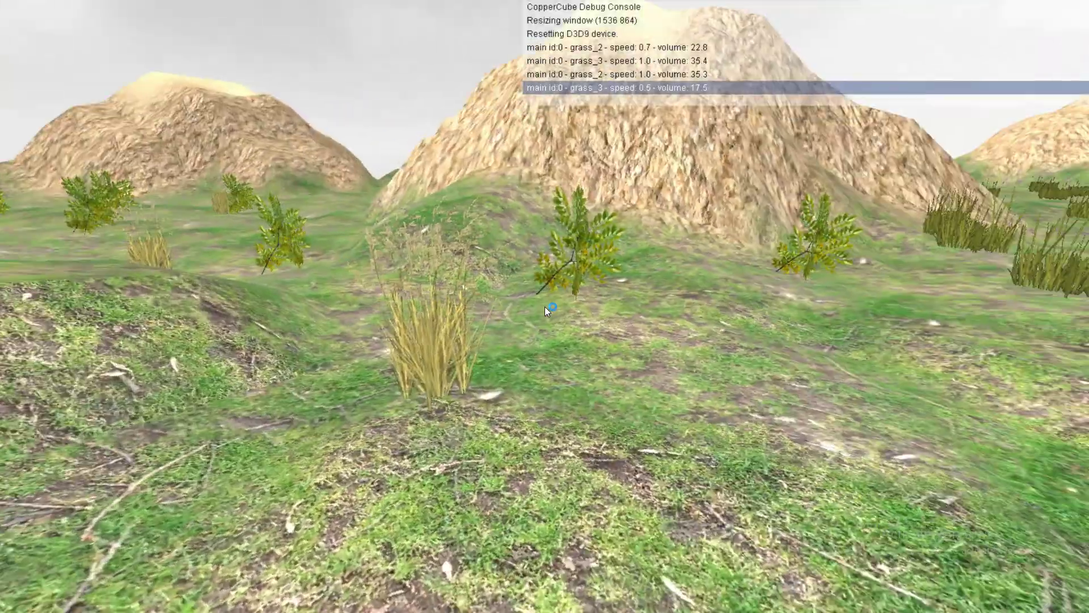
key(Up)
key(Right)
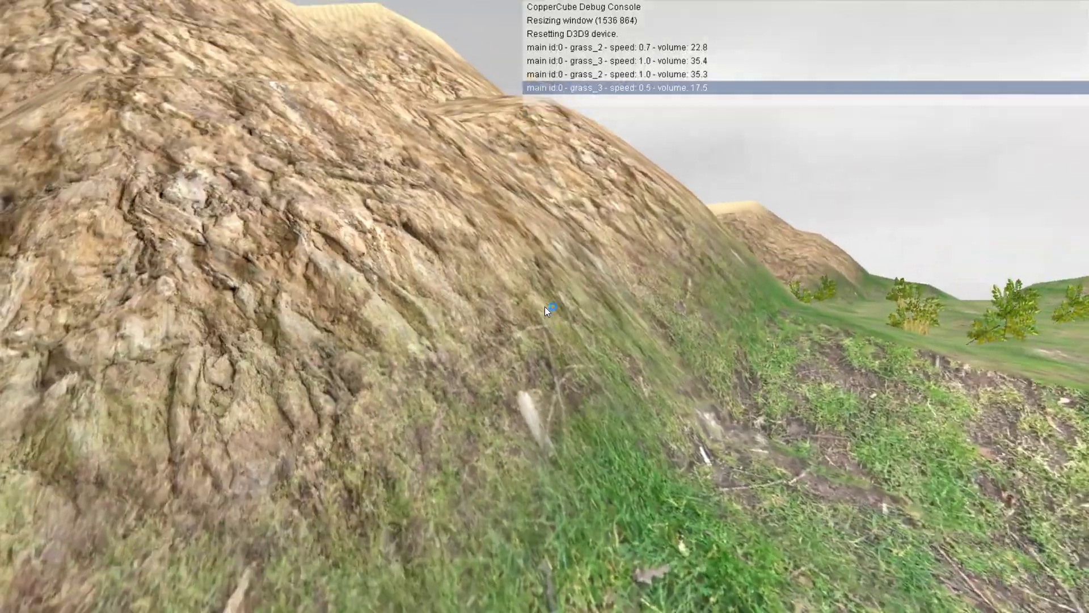
Step: Walk a little further by the hill, stop facing the grass clumps, and read the logged sound names, speeds and volumes
key(Down)
key(Down)
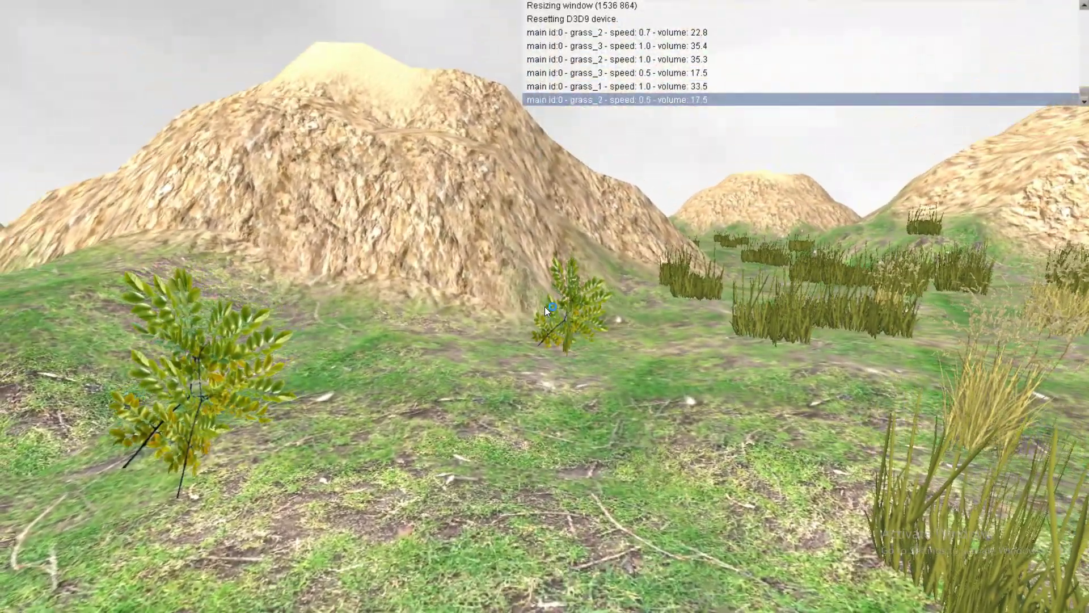
key(Down)
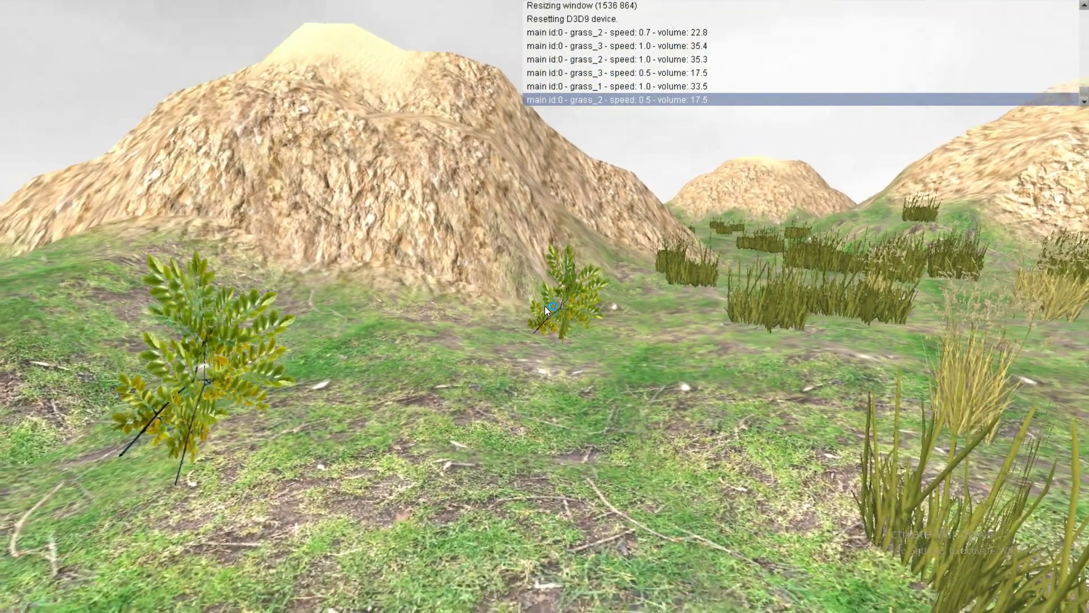
key(Right)
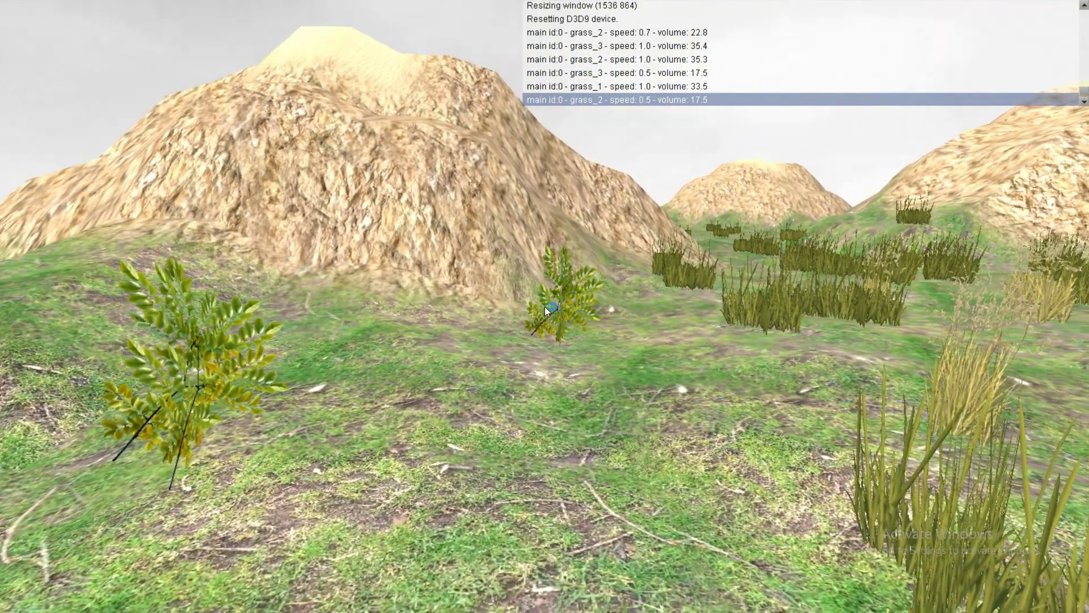
key(Down)
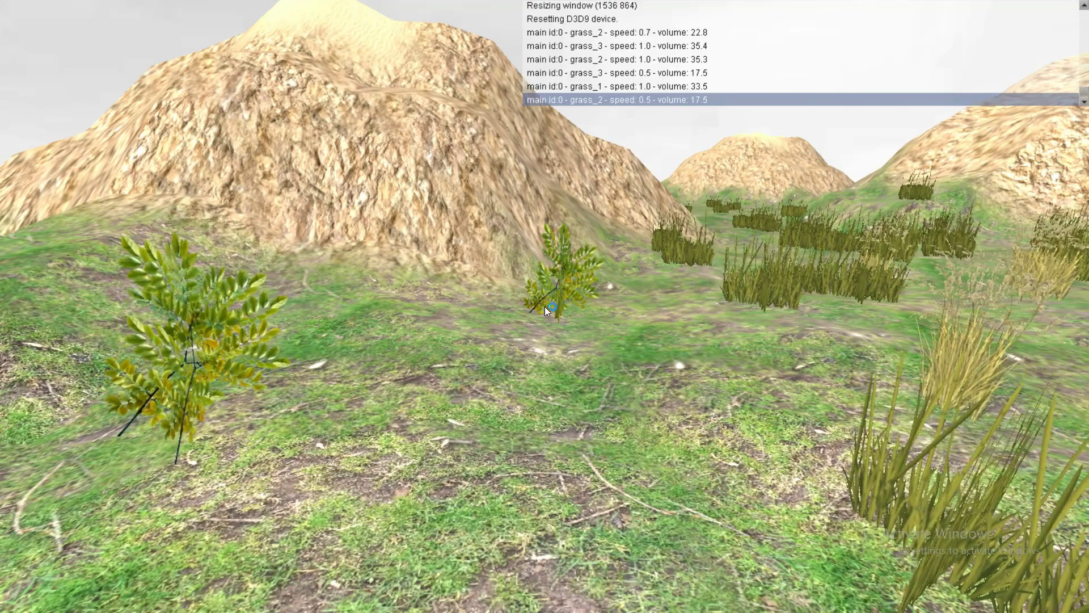
Step: Walk past the leafy plant toward the tall grass and turn to the metal crates, checking the walking log entries
key(w)
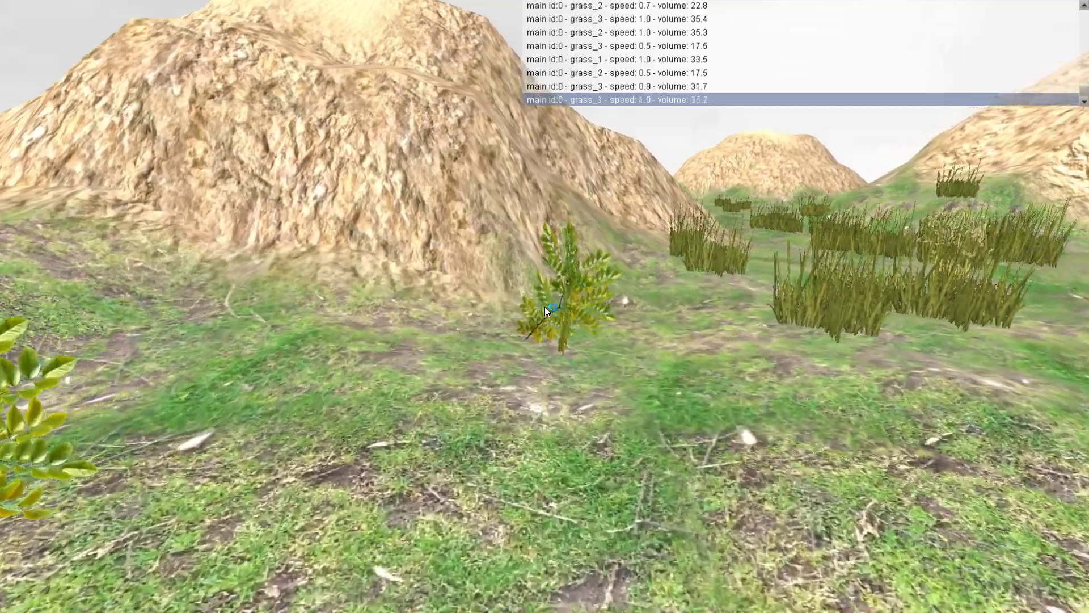
key(w)
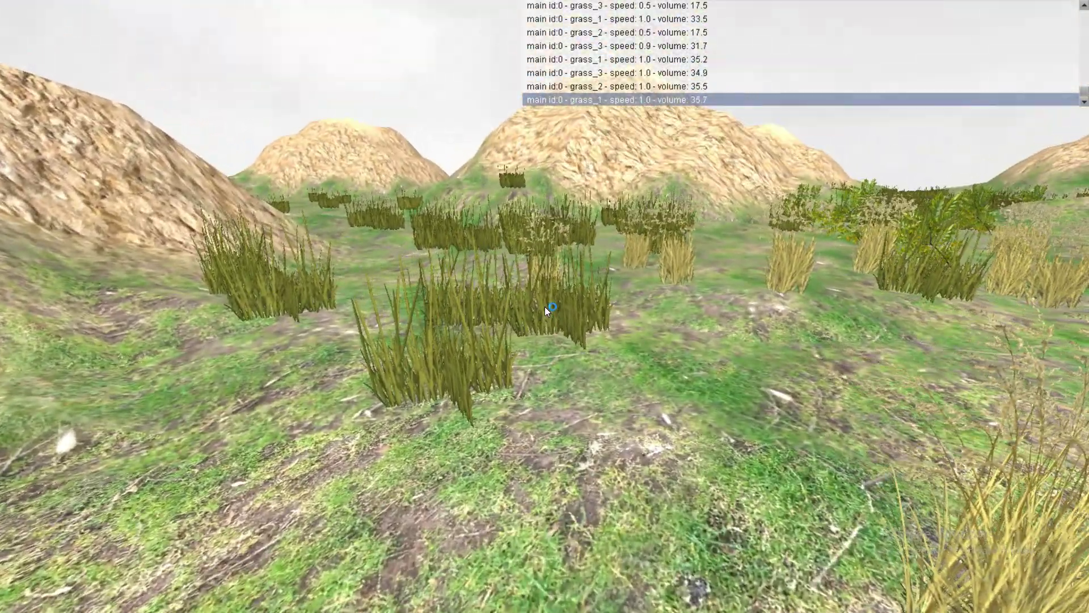
key(Right)
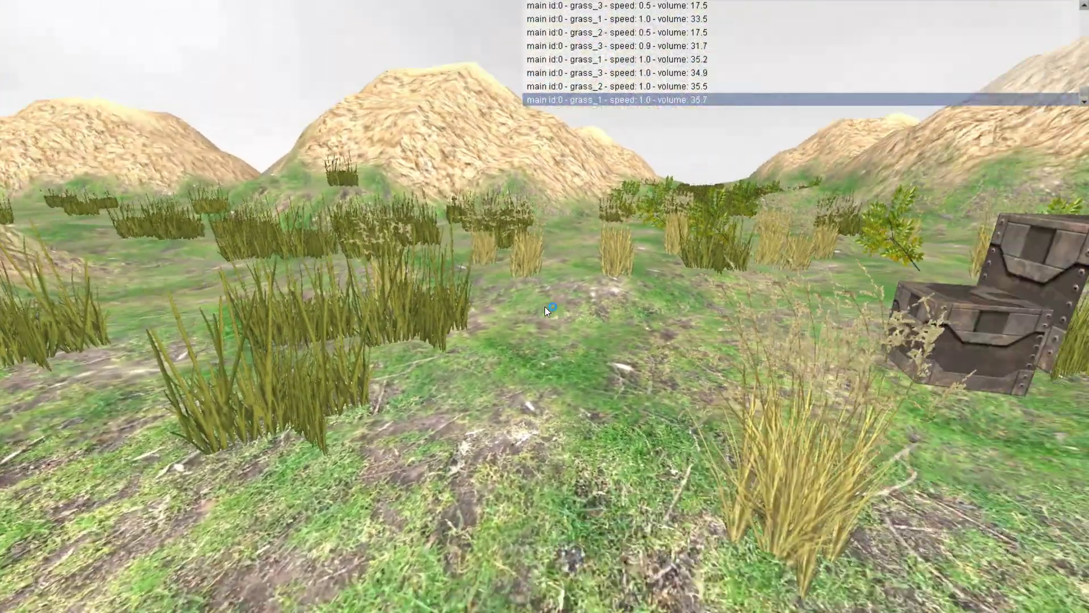
key(Right)
key(Right)
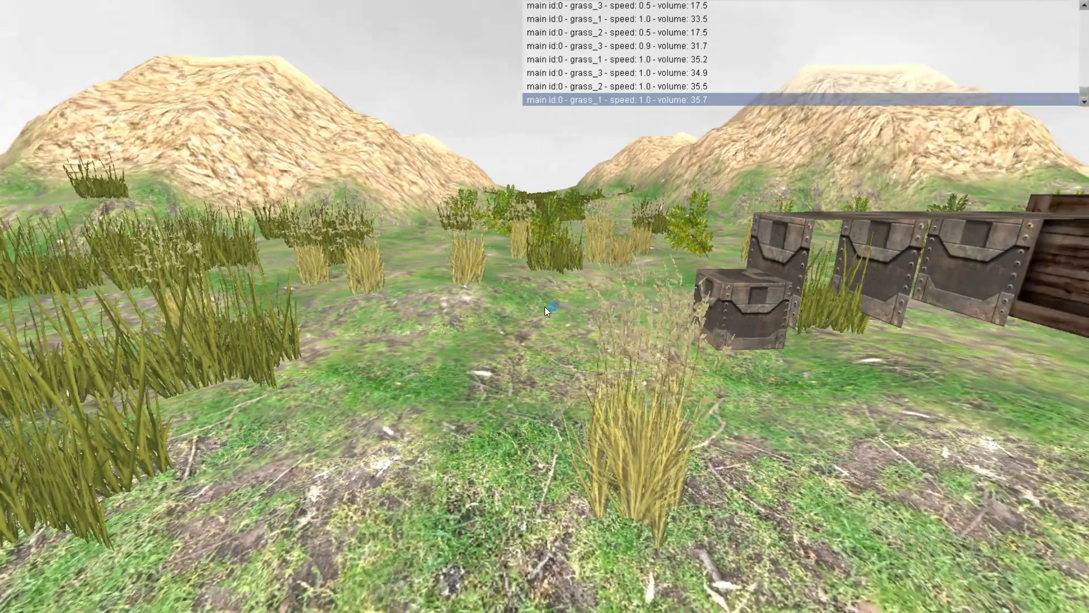
key(Right)
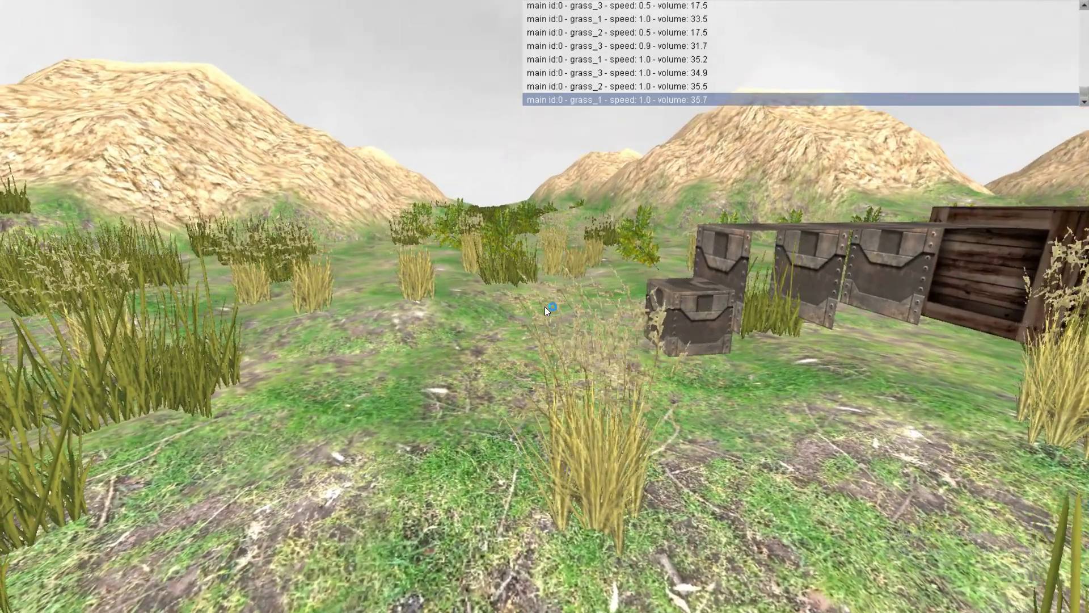
Step: Move around the dry grass tufts in front of the crates to compare the logged footstep speed and volume
key(Up)
key(Right)
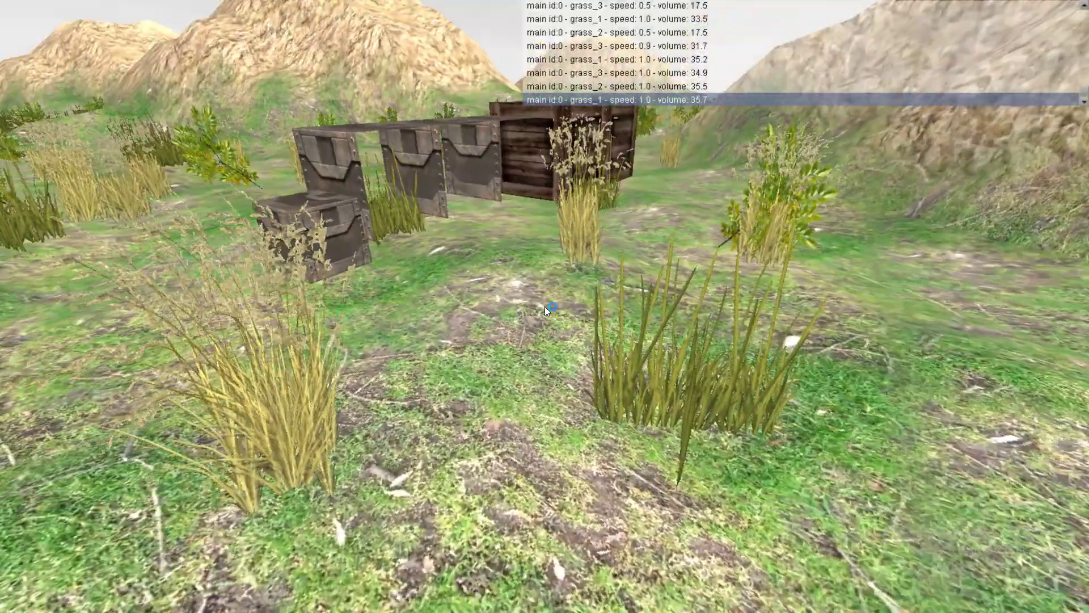
key(w)
key(Down)
key(Left)
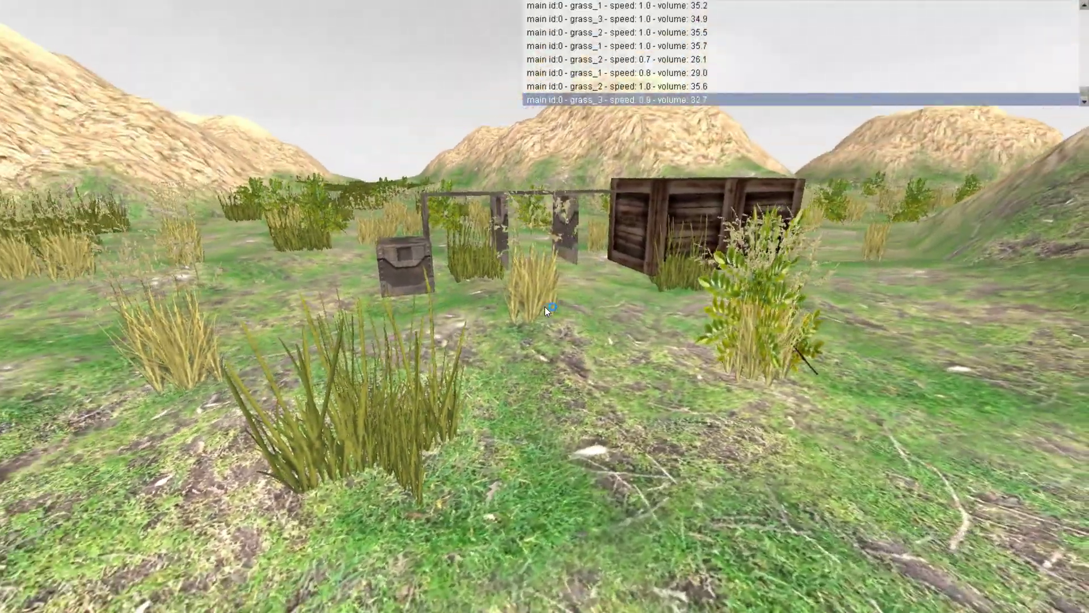
key(w)
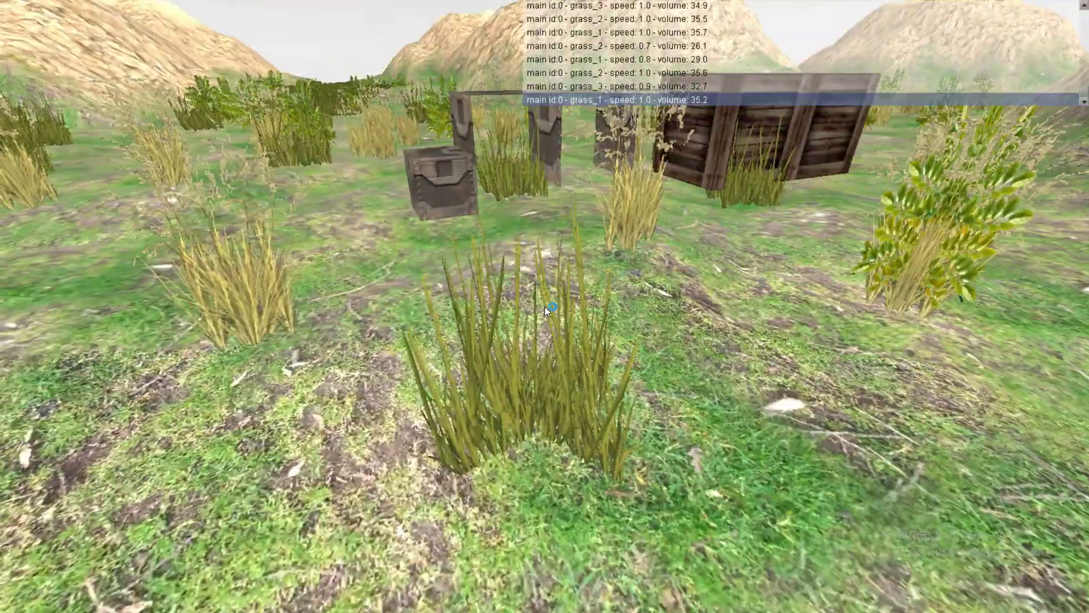
key(Up)
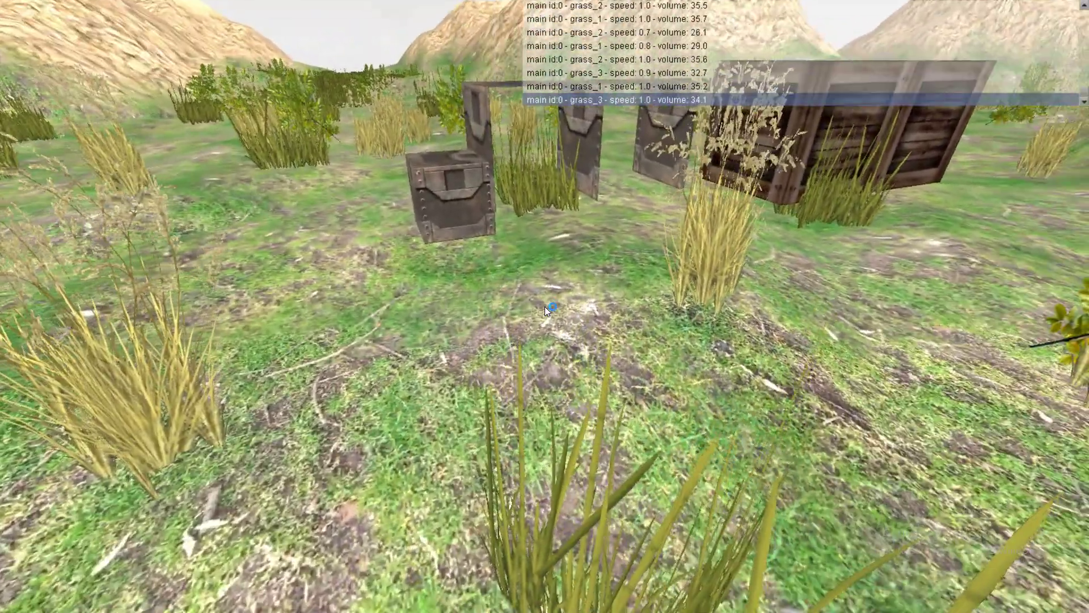
Step: Pause by the green tuft to read the walking log, then continue toward the tall grass beside the hill
key(Down)
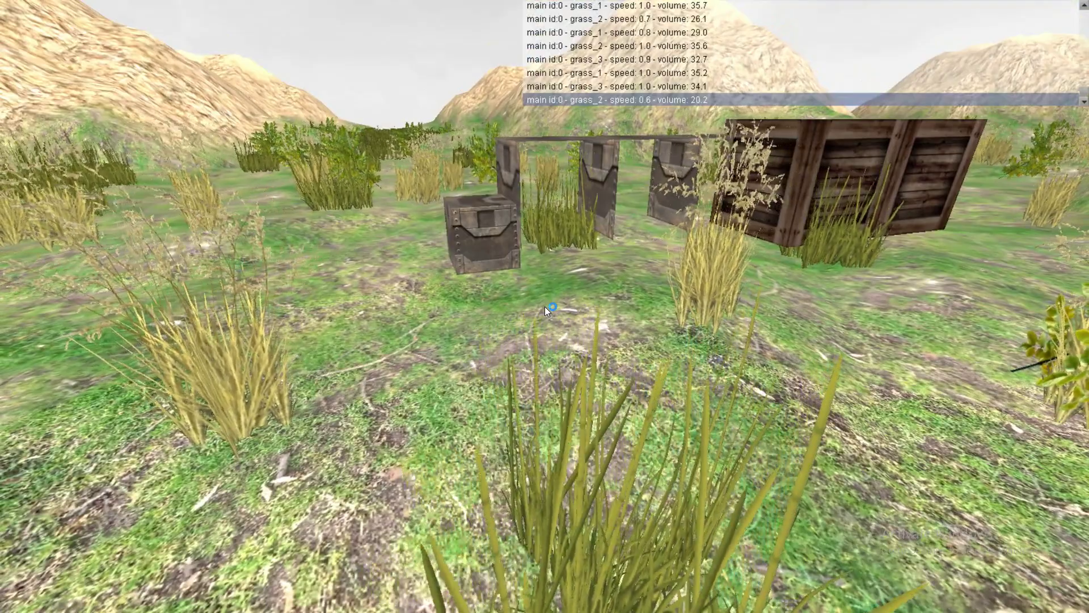
key(Left)
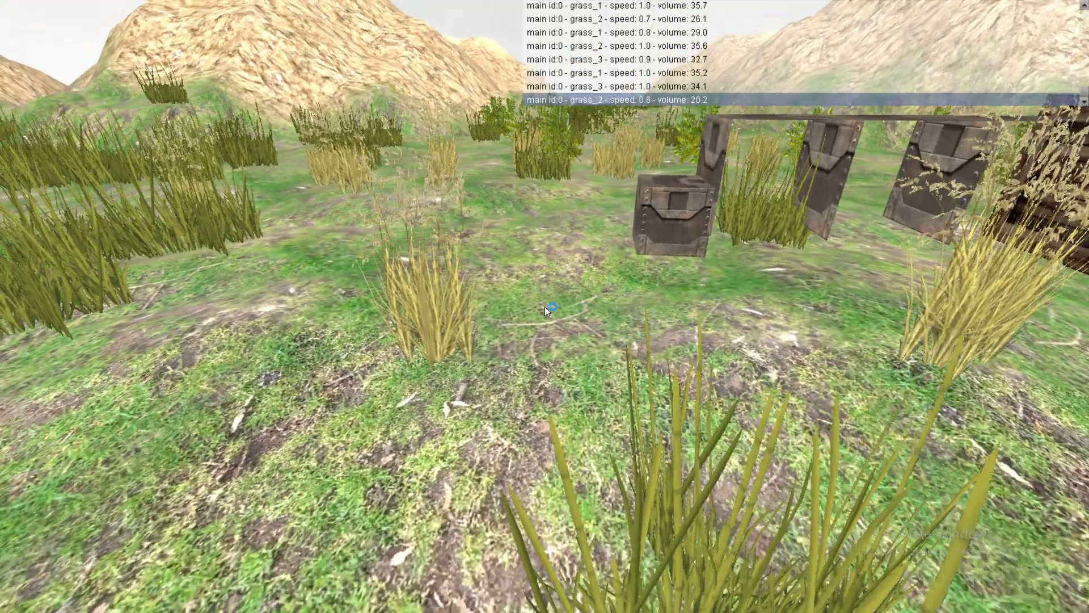
key(Down)
key(Down)
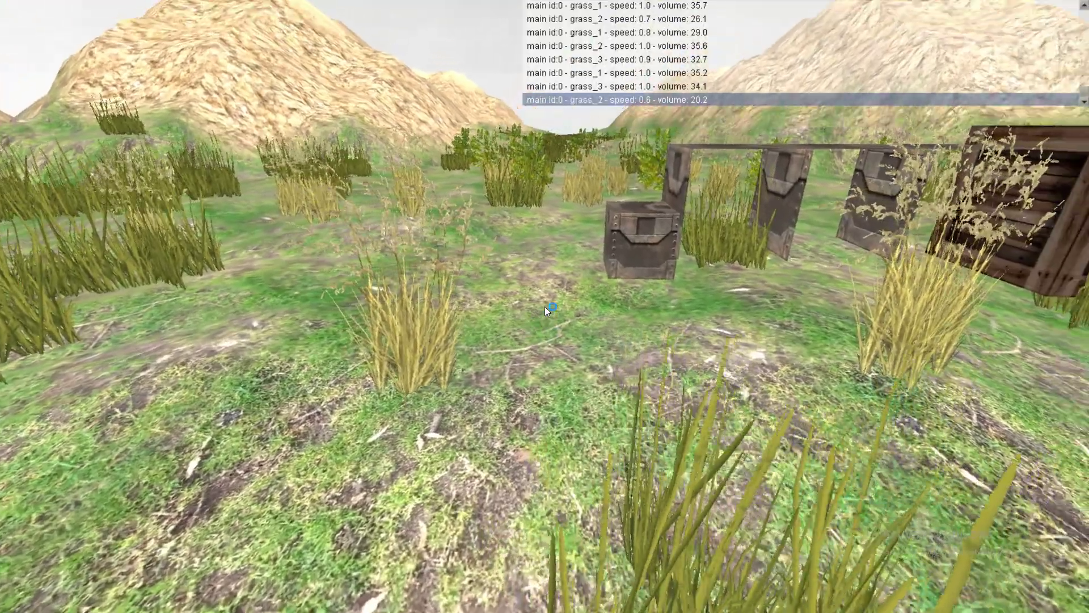
key(w)
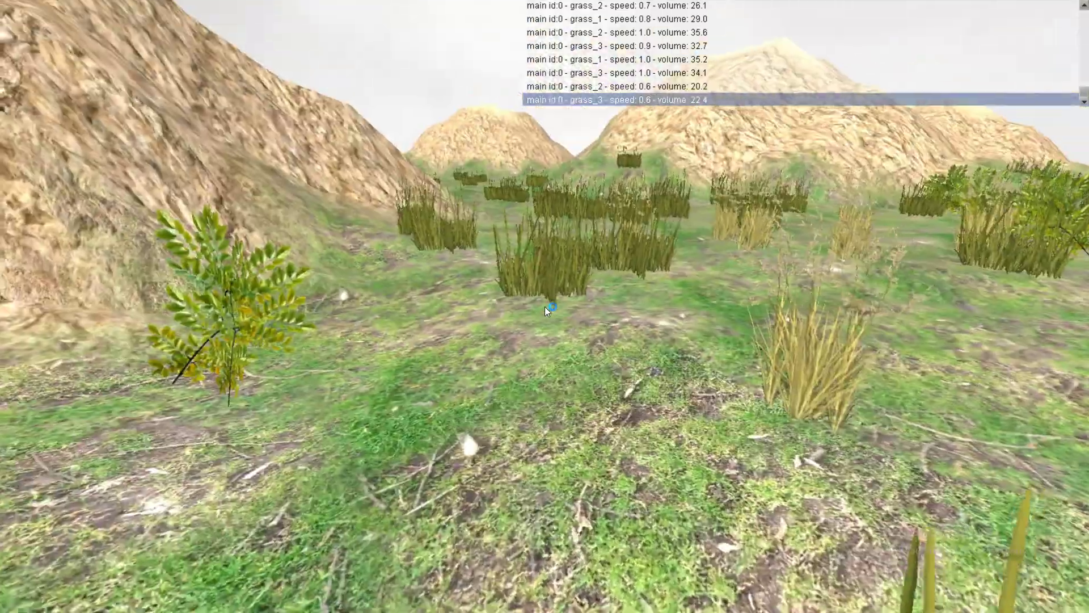
key(Up)
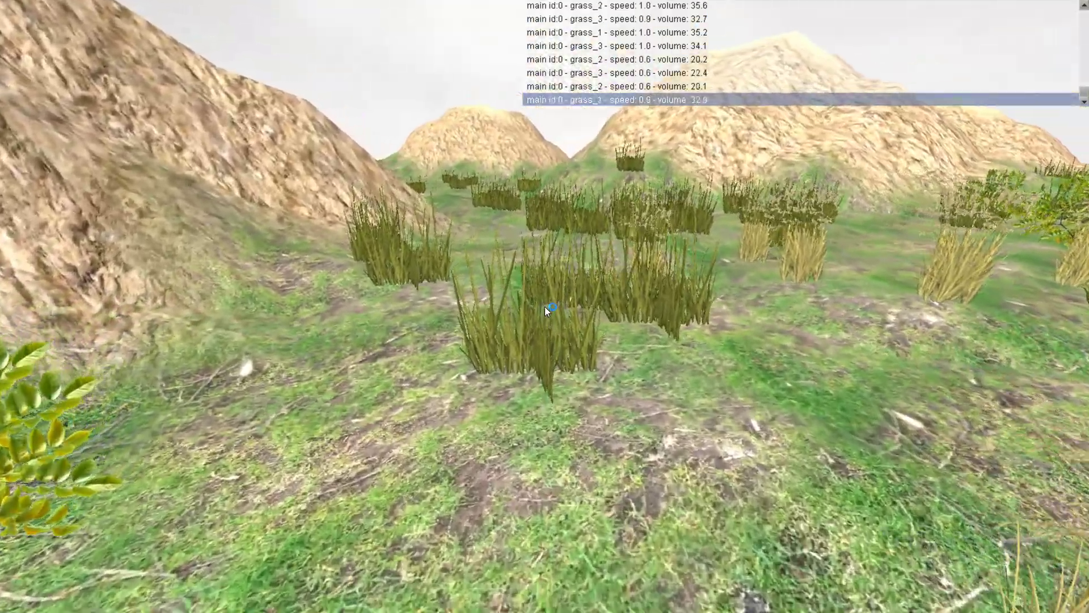
key(Down)
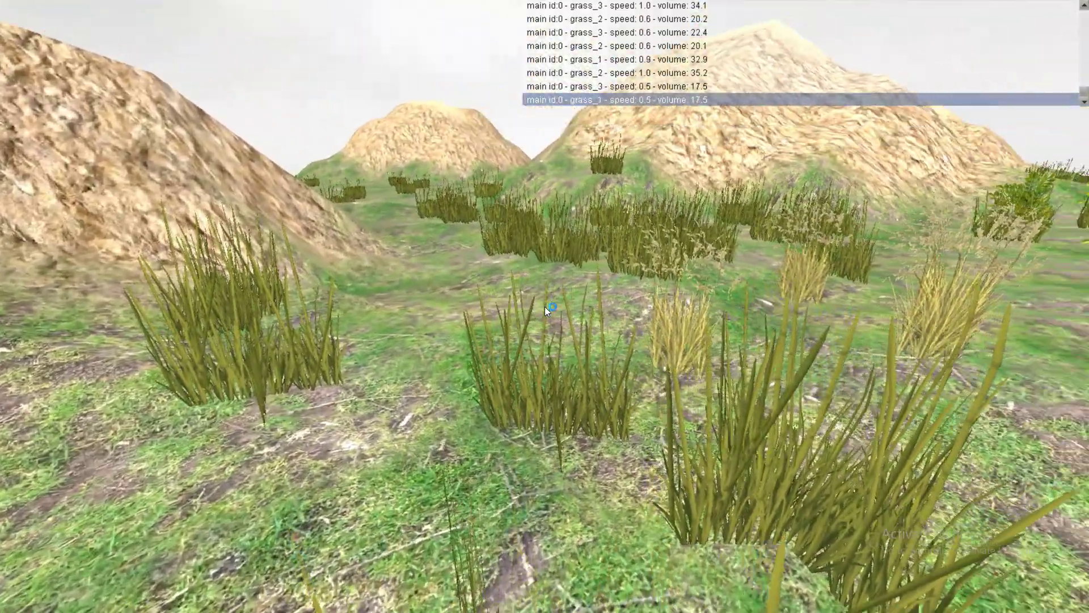
Step: Turn from the crates and walk through the grass clumps, checking how each footstep's speed and volume are logged
key(Right)
key(Up)
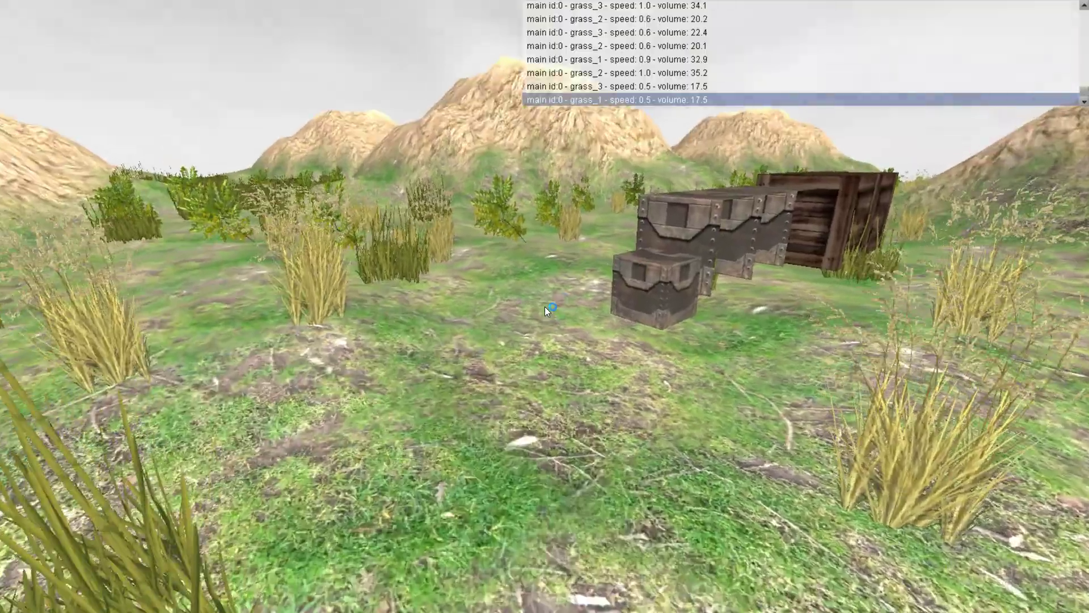
key(Up)
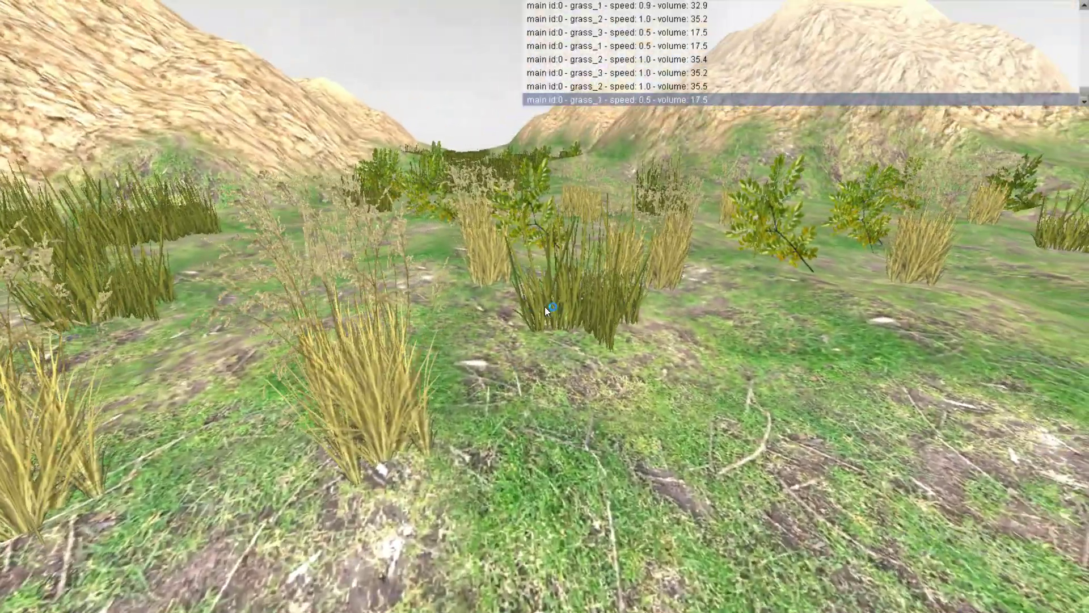
key(Left)
key(Up)
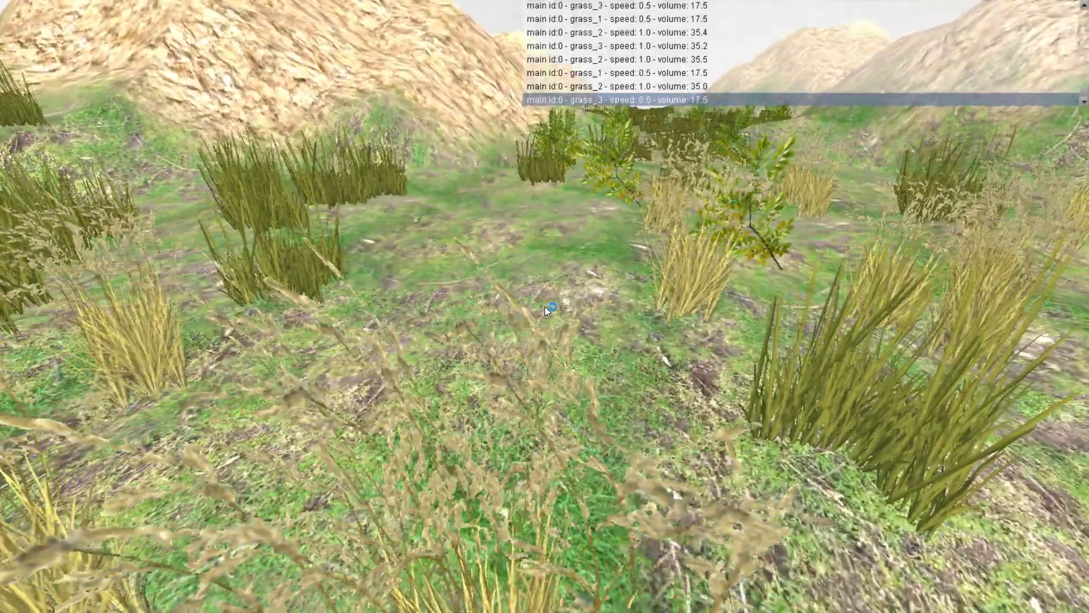
Step: Walk through the grass clumps toward the leafy plant and turn to the metal crates, checking the logged footsteps
key(w)
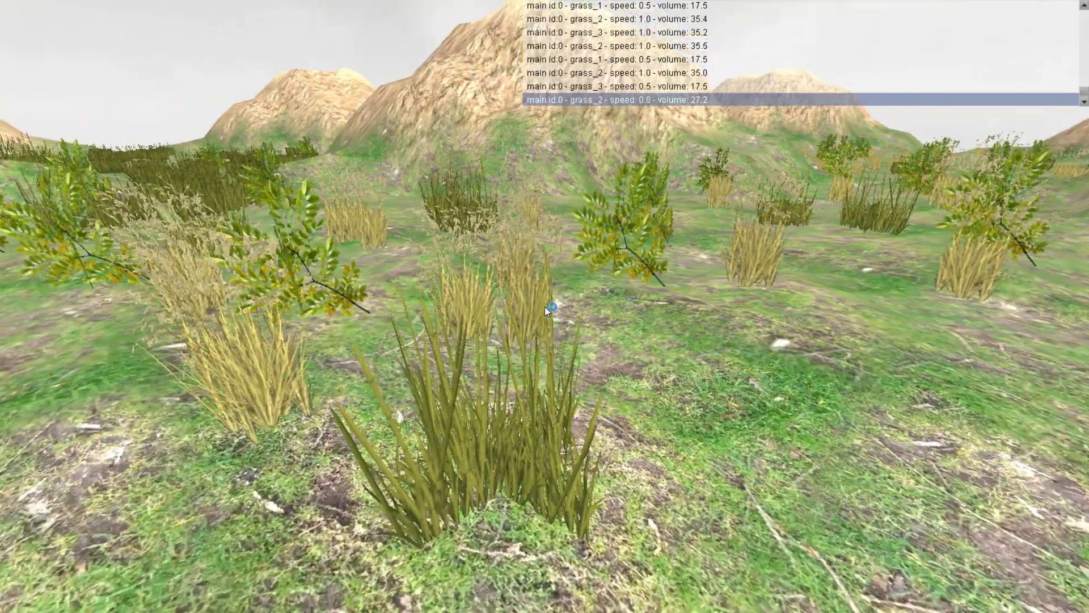
key(w)
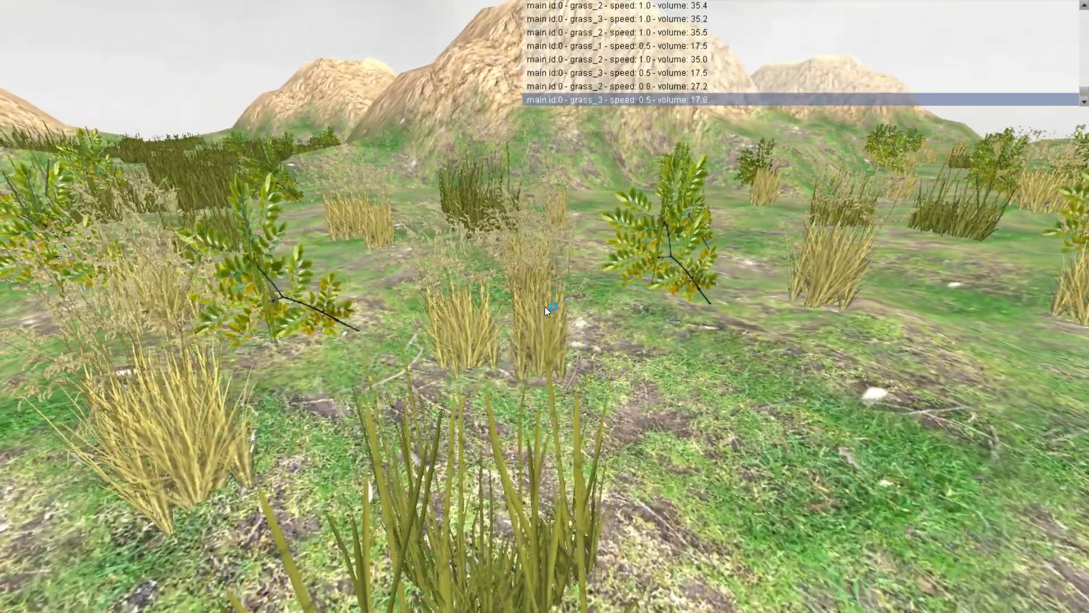
key(Right)
key(w)
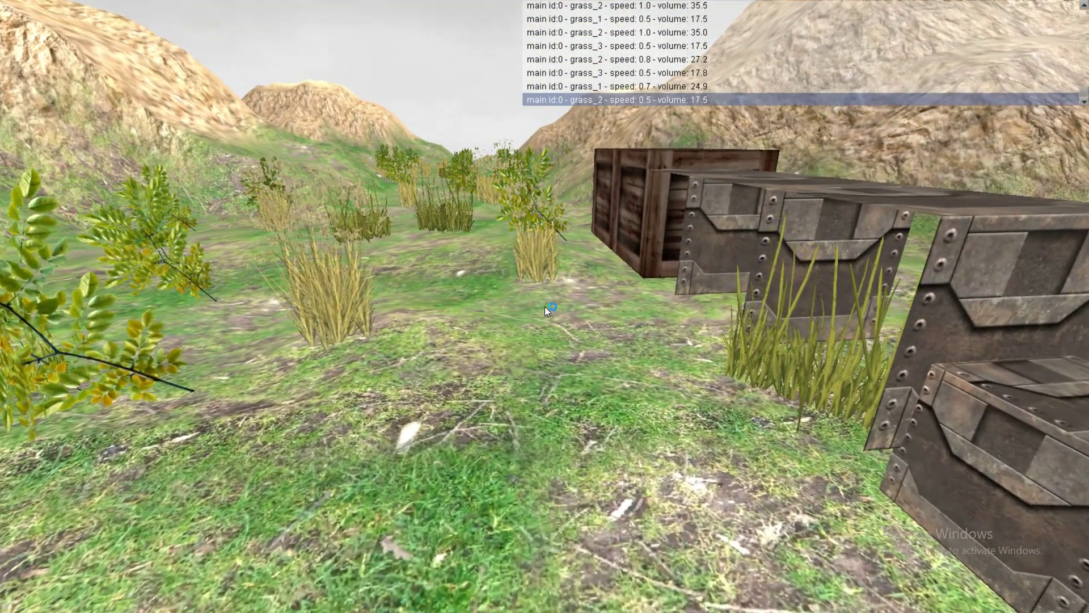
key(Left)
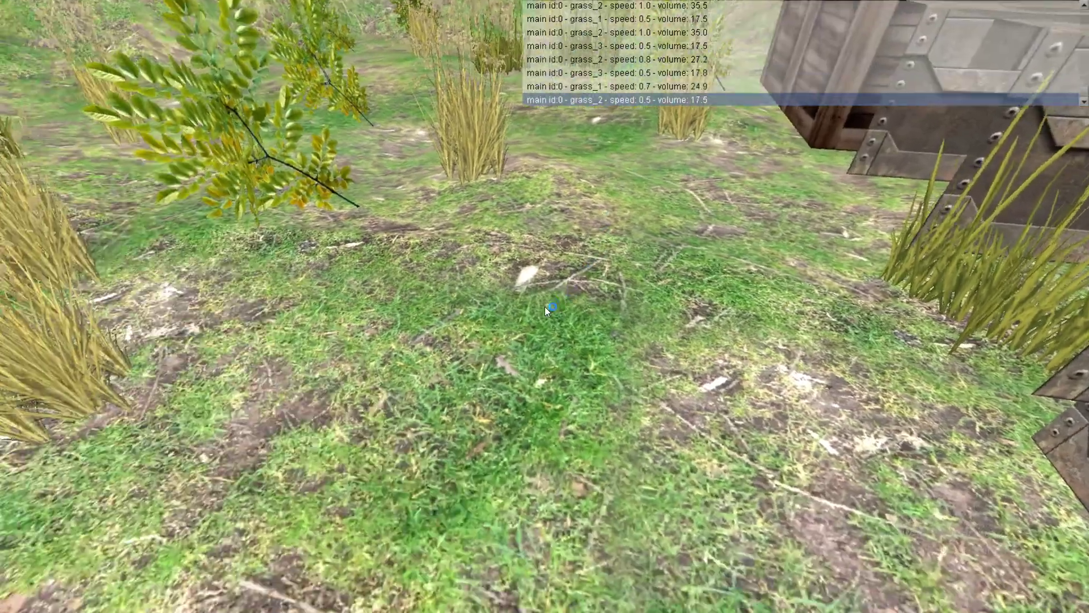
Step: Walk past the leafy plant and dry tufts beside the wooden crate, comparing the logged grass footstep speed and volume
key(w)
key(w)
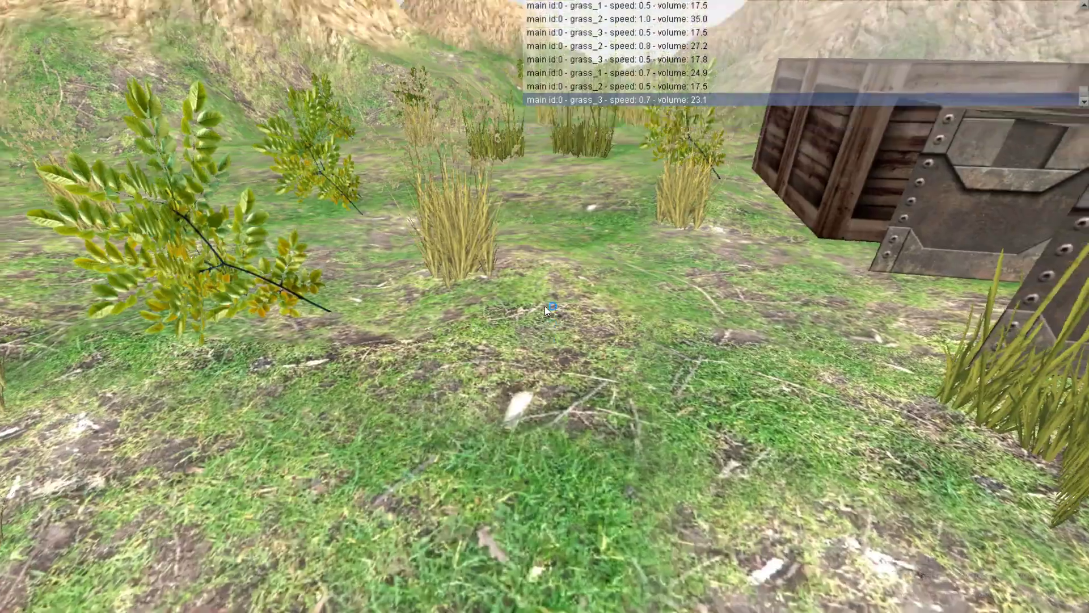
key(Down)
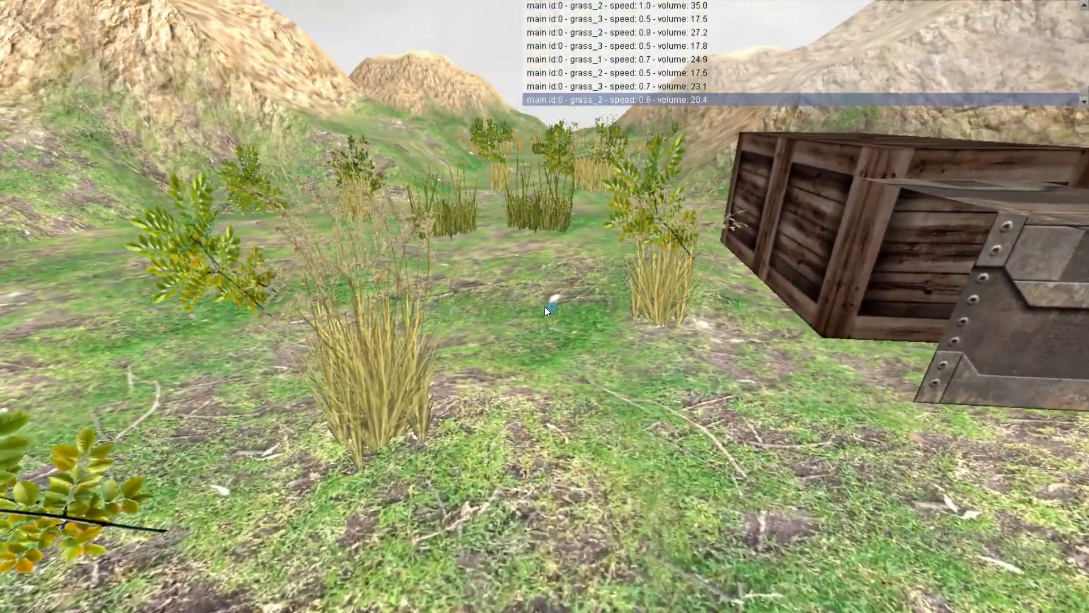
key(w)
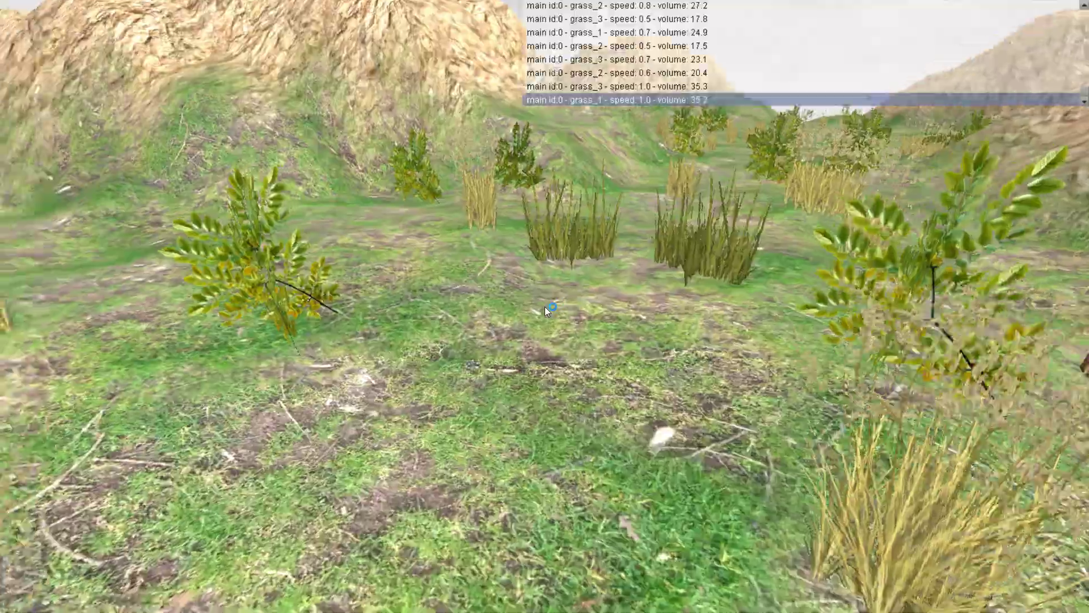
key(w)
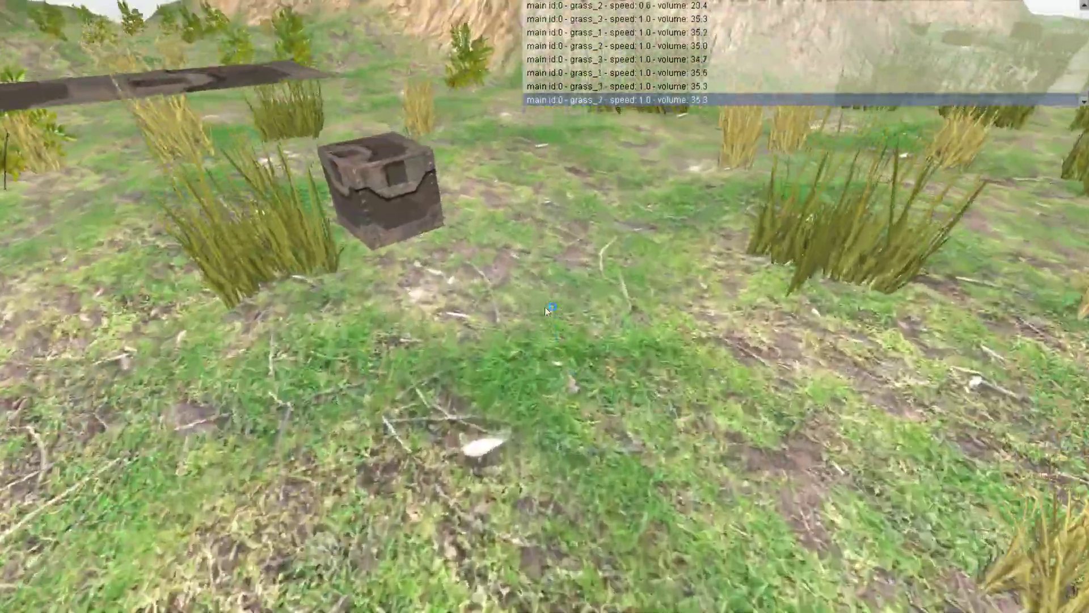
Step: Approach the small metal crate, jump onto the metal crate row and walk along it to check the metal footstep entries
key(Up)
key(Left)
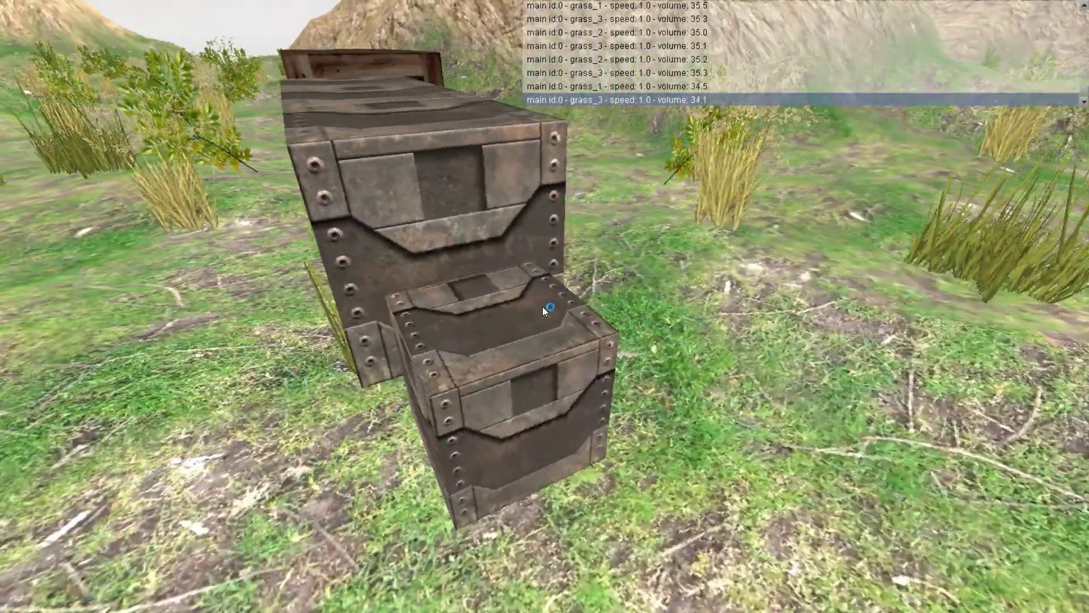
key(Up)
key(space)
key(Up)
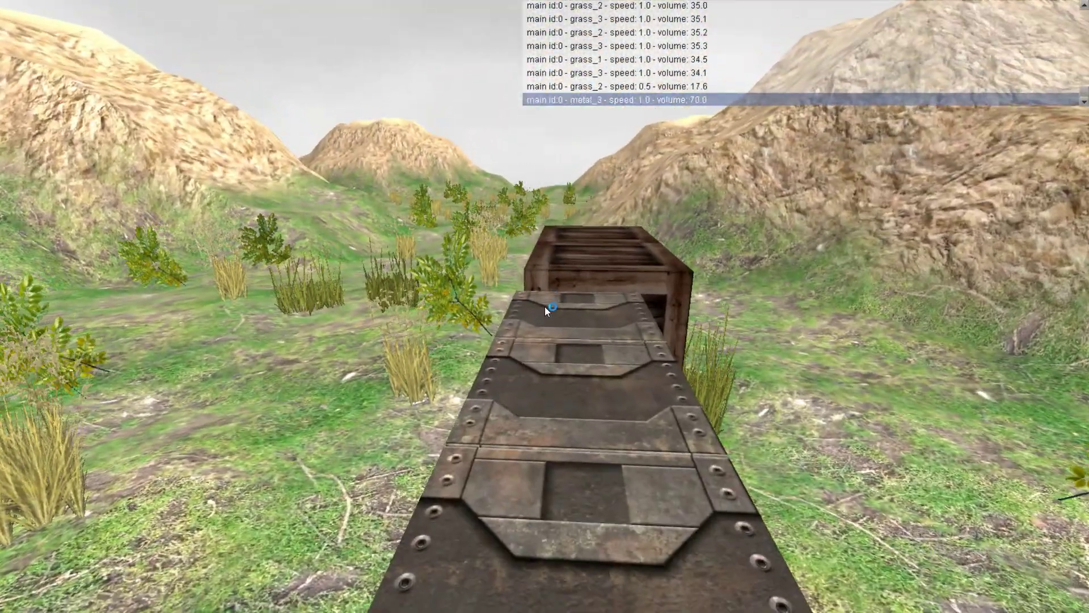
key(Up)
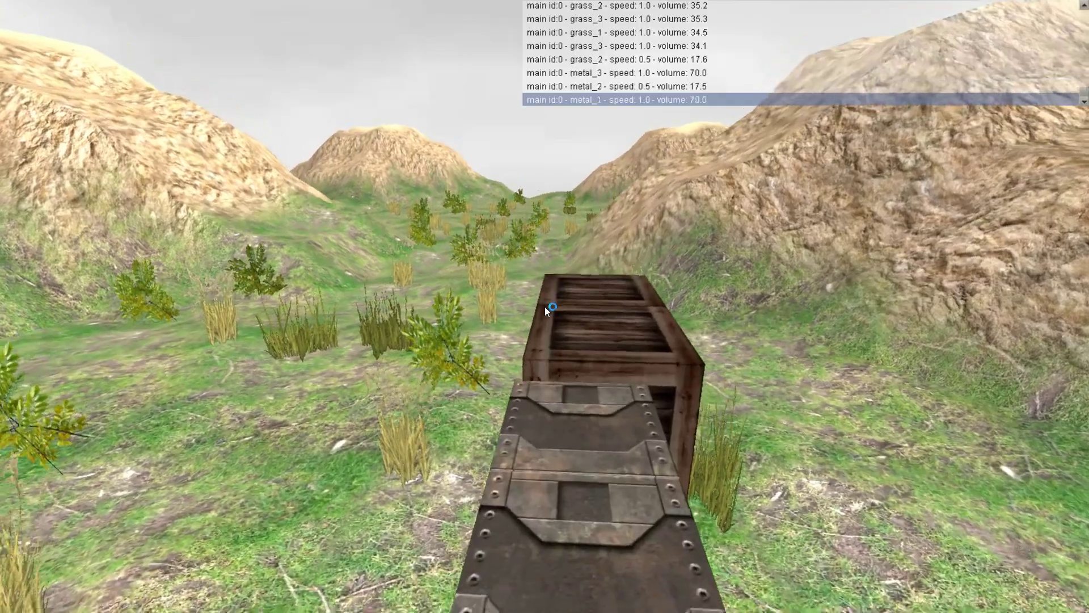
Step: Cross onto the wooden crate, turn around and walk back over the metal crates, comparing the wood and metal log entries
key(Right)
key(w)
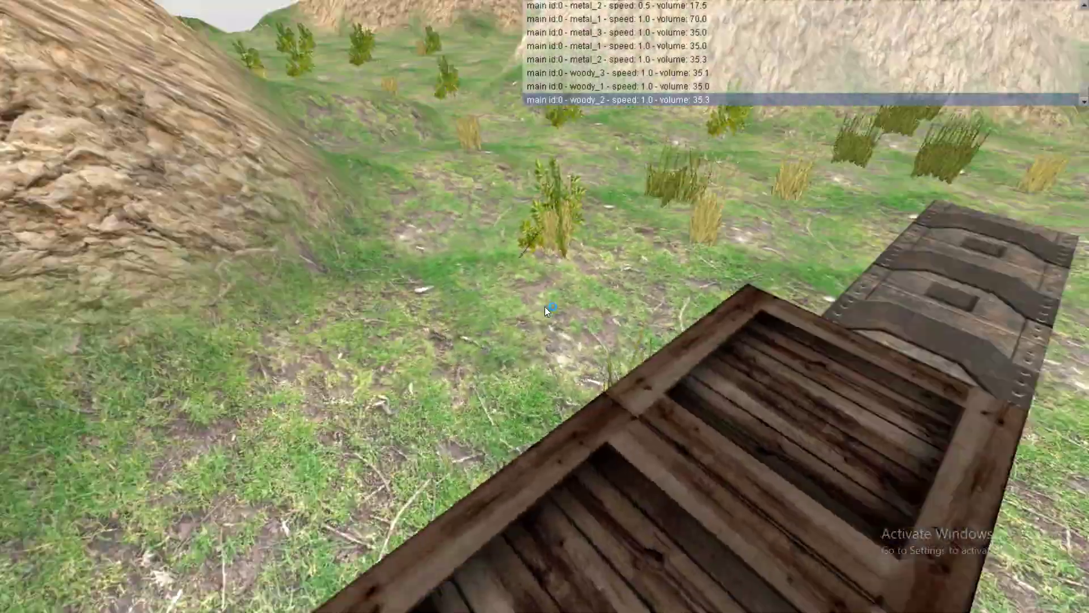
key(Right)
key(Up)
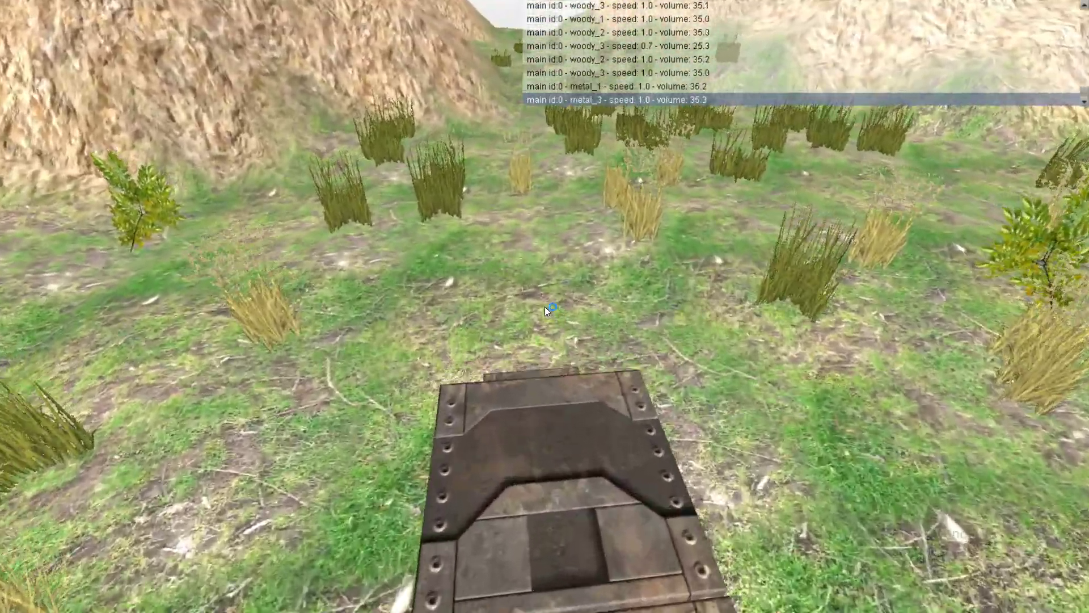
Step: Walk the crate row to the wooden crate and back, stepping off the metal end onto the grass to compare surface sounds
key(w)
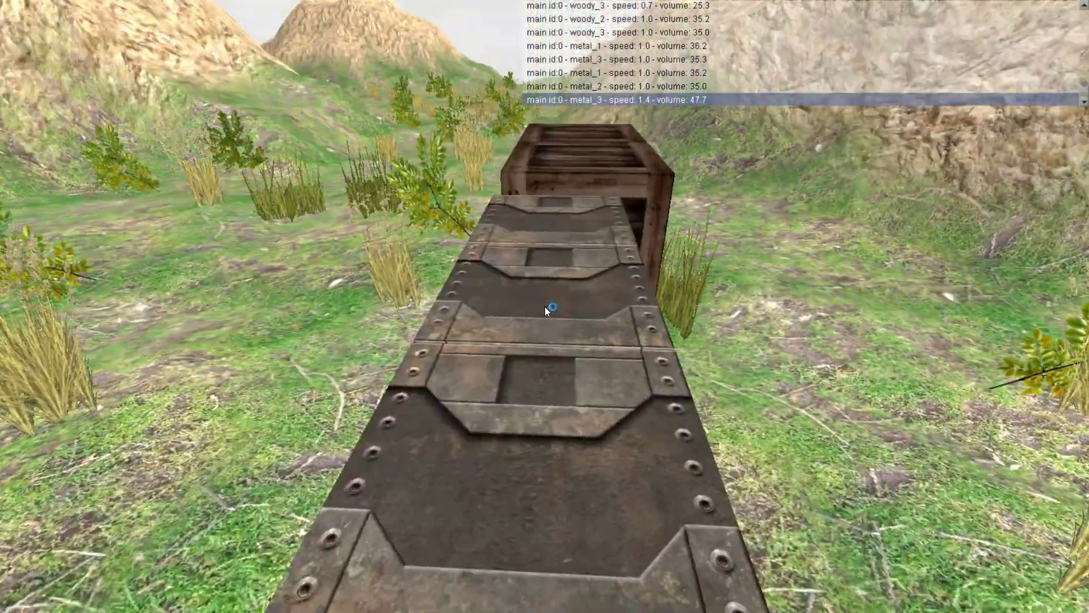
key(Up)
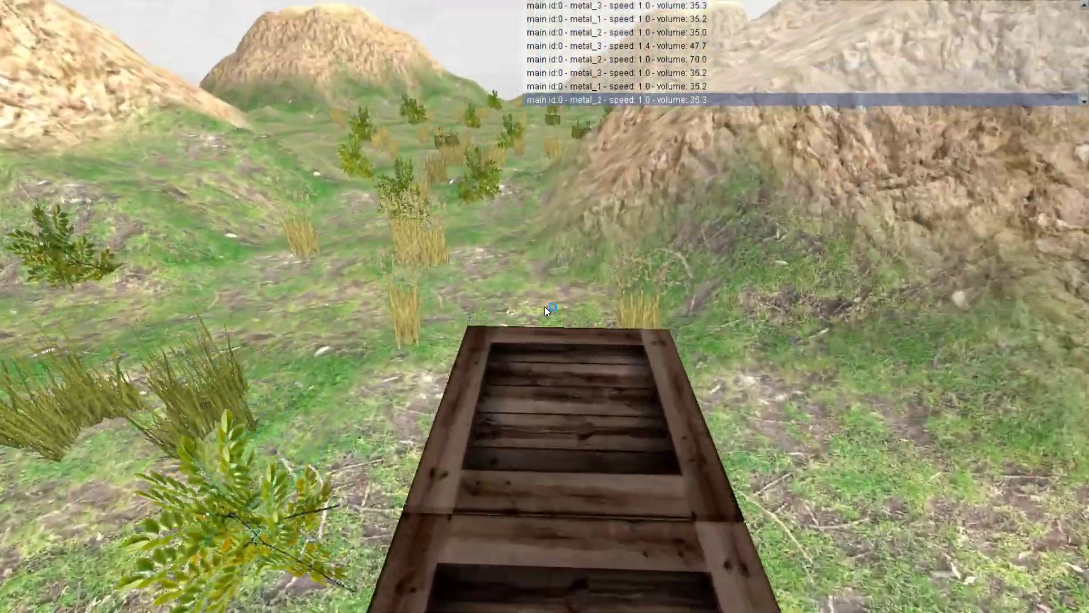
key(Right)
key(Up)
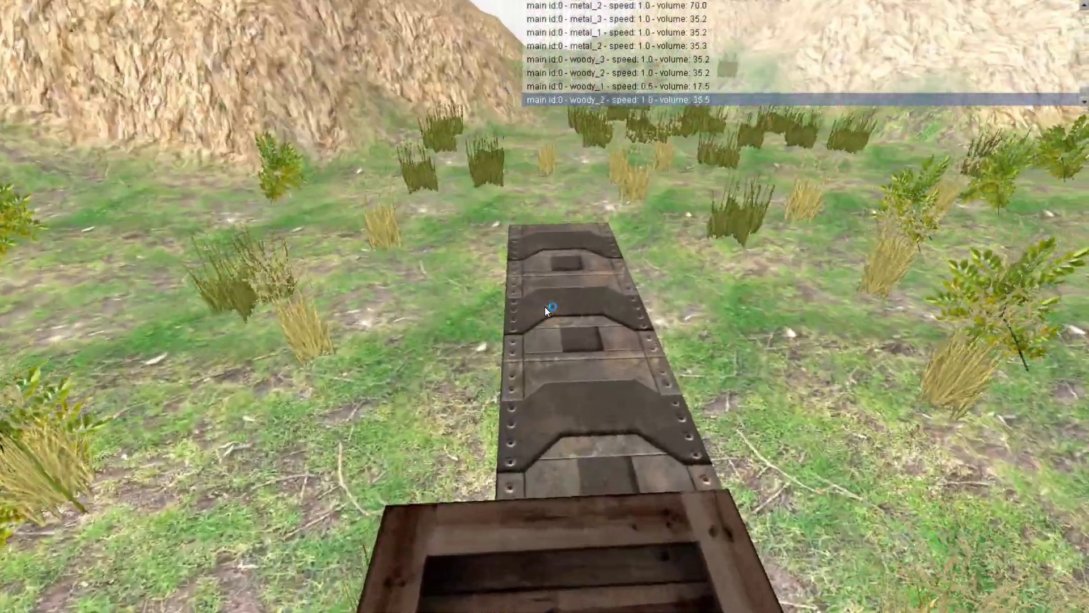
key(w)
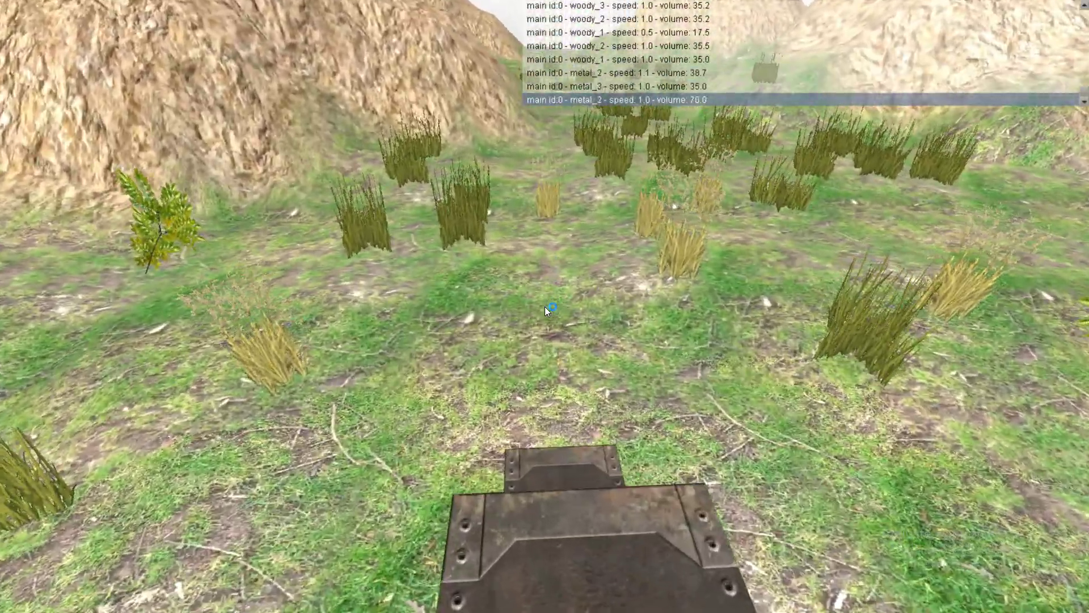
key(Up)
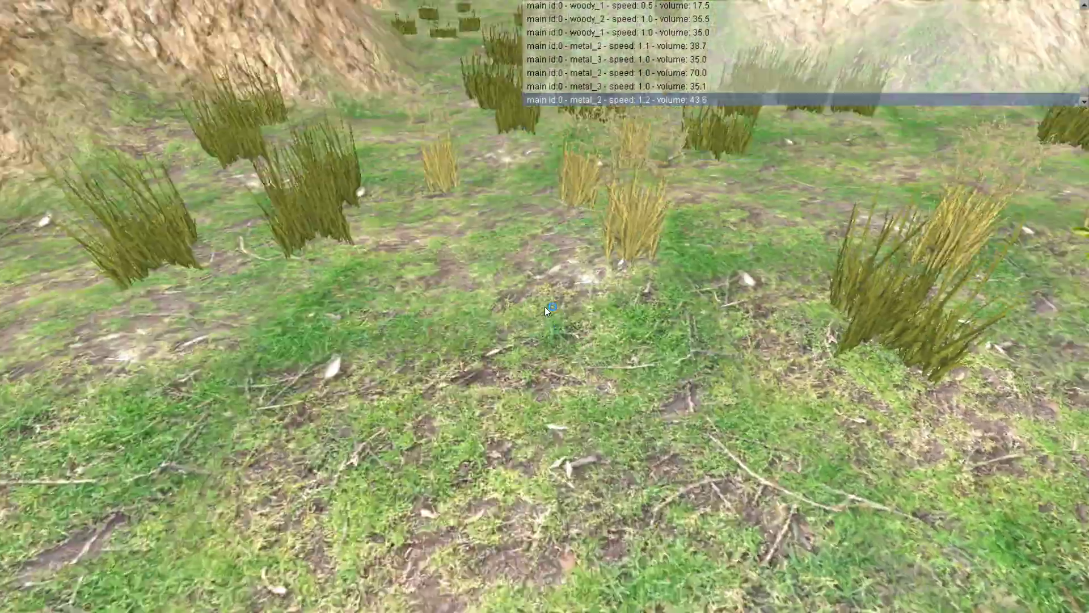
Step: Walk and strafe on the grass around the small metal crate, checking the logged grass footsteps
key(Right)
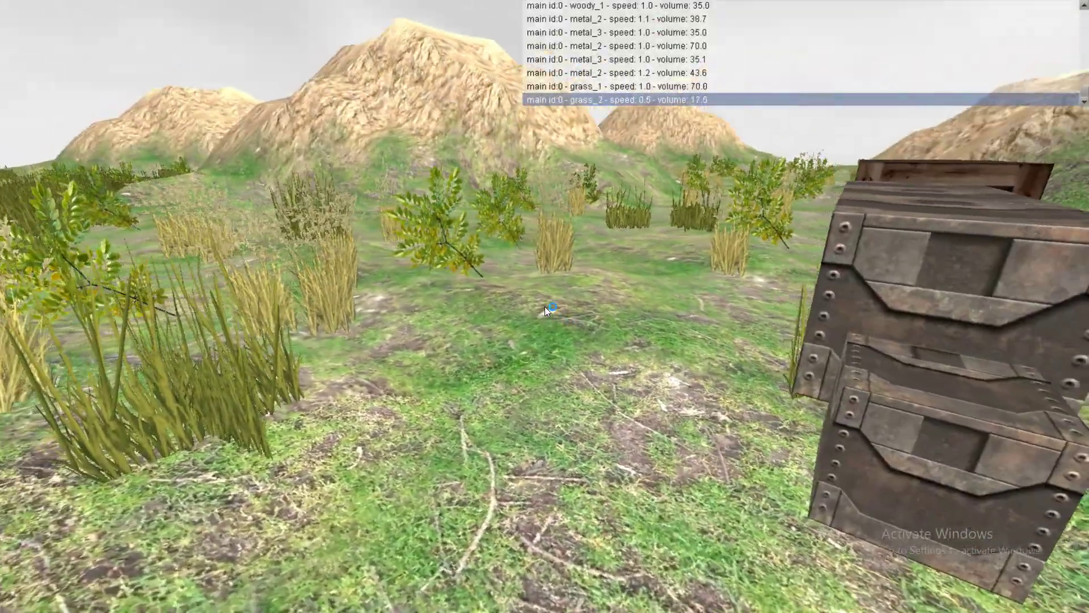
key(Up)
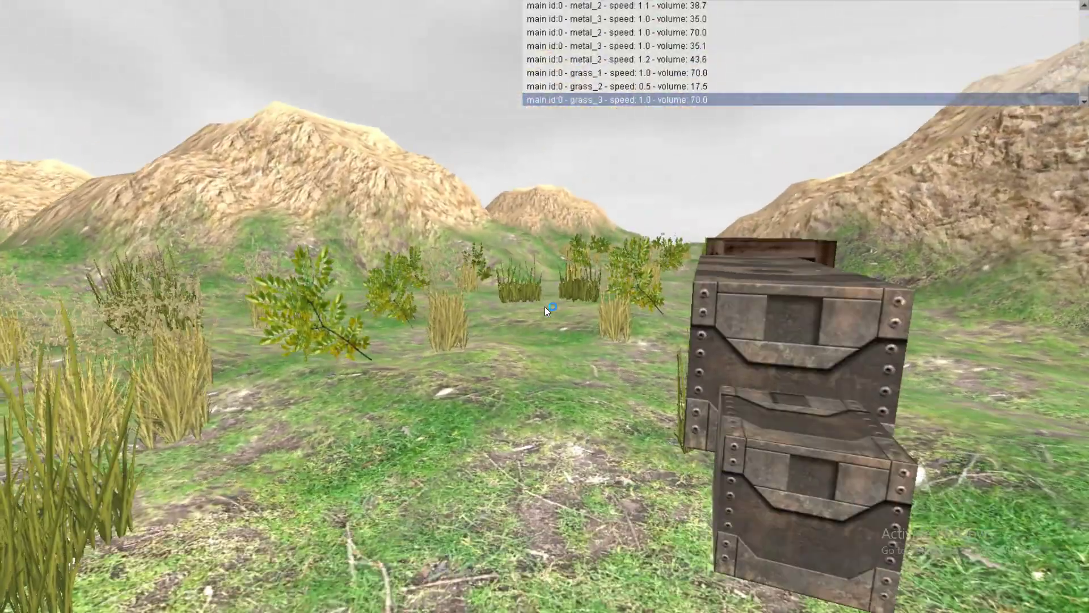
key(Up)
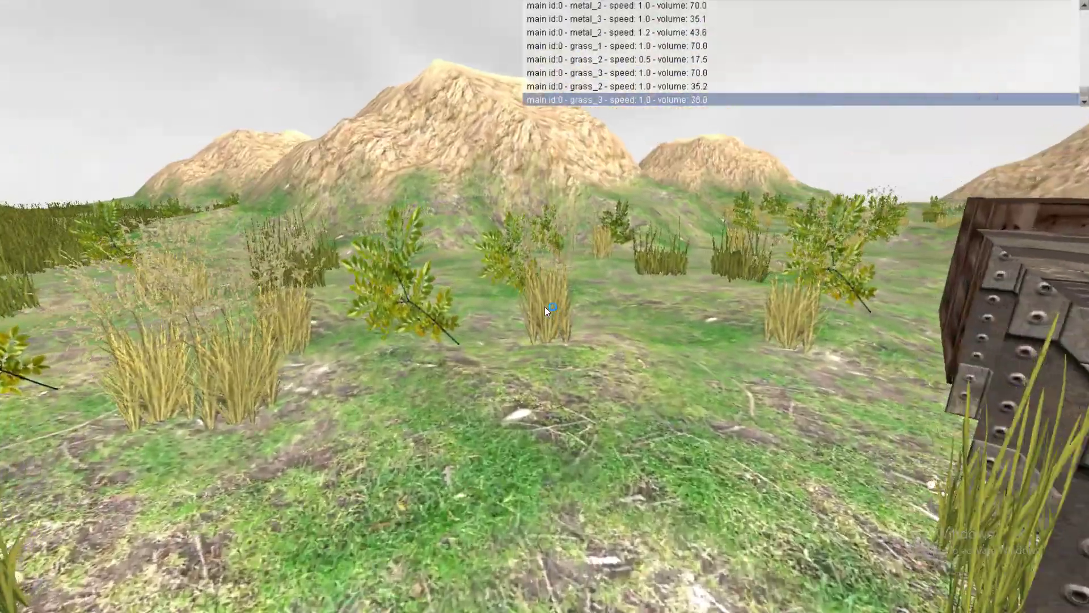
key(Right)
key(d)
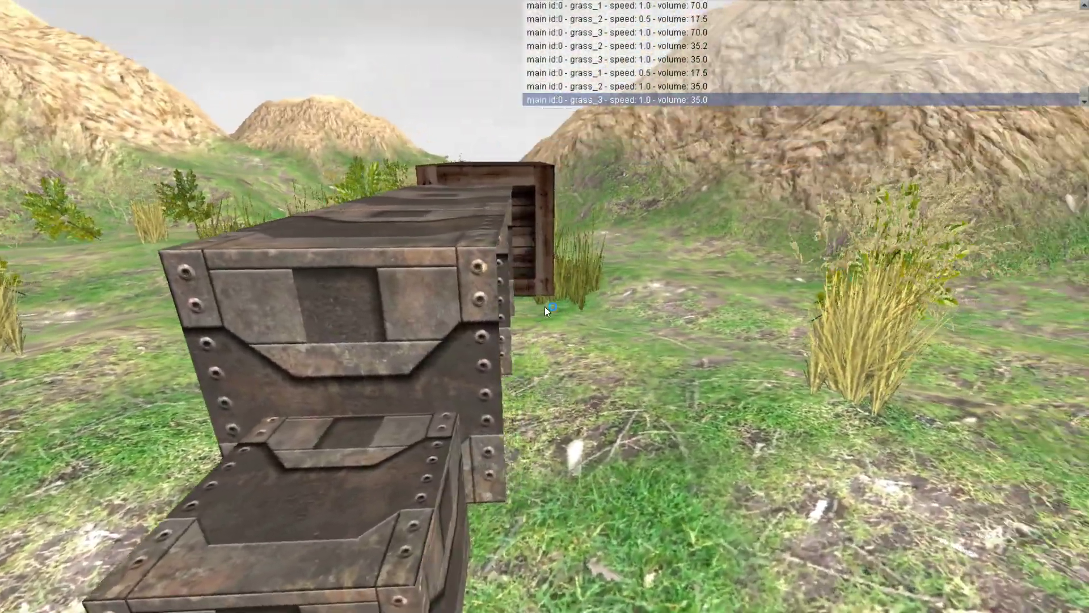
key(a)
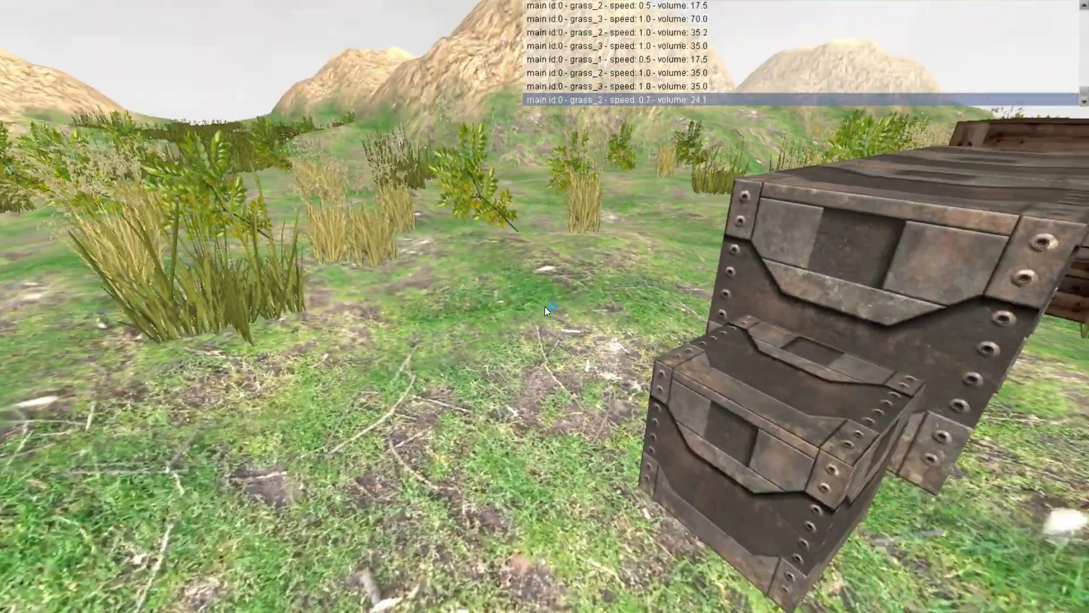
Step: Exit the debug game and switch to the CopperCube editor to view the crates and terrain in the scene
key(Escape)
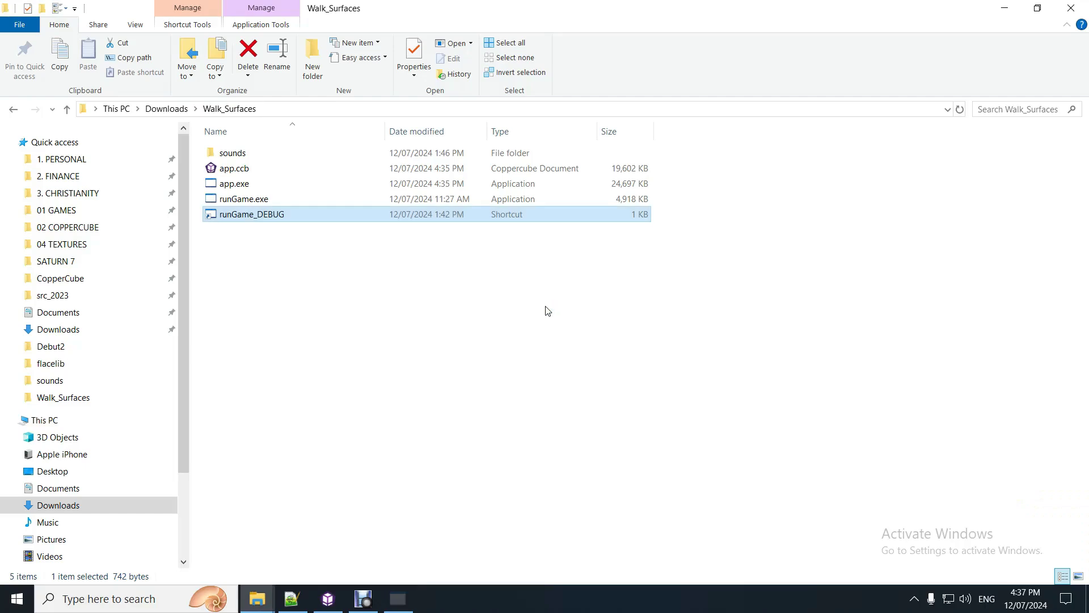
click(327, 597)
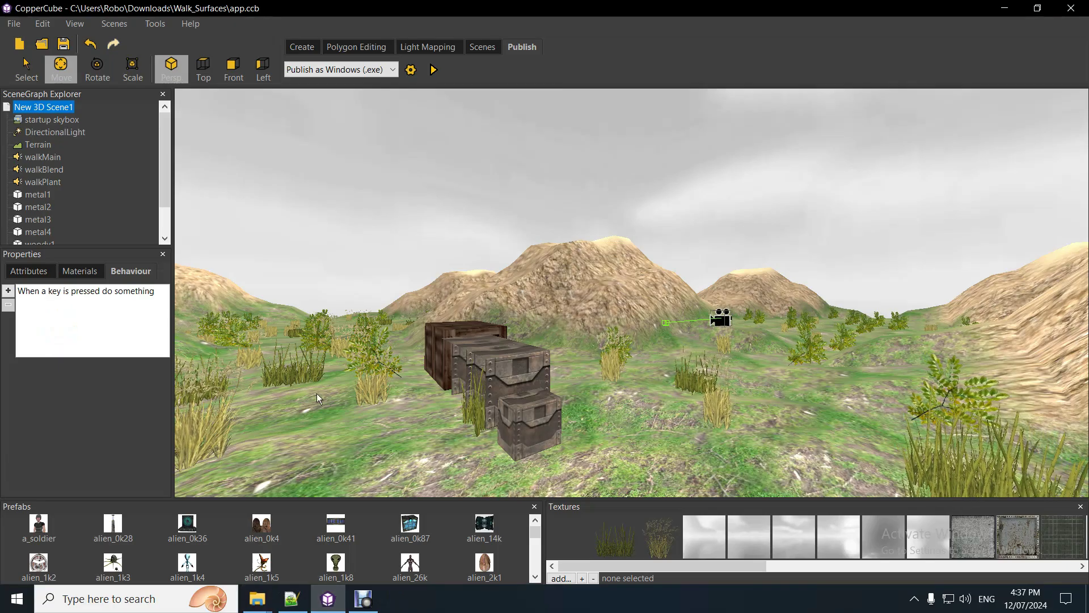
drag(317, 393, 321, 397)
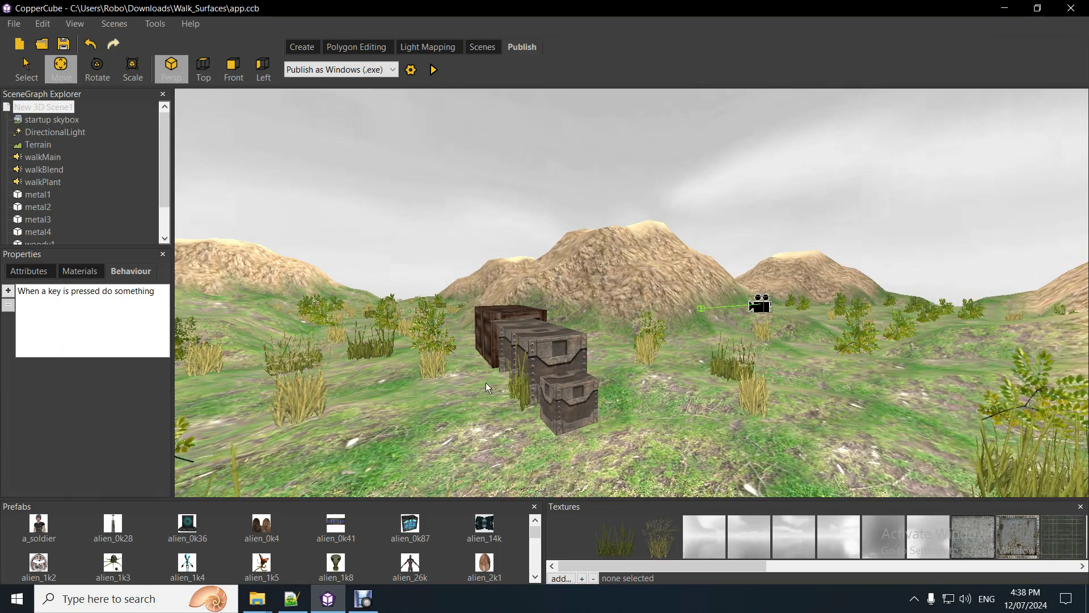
right_drag(459, 381, 450, 387)
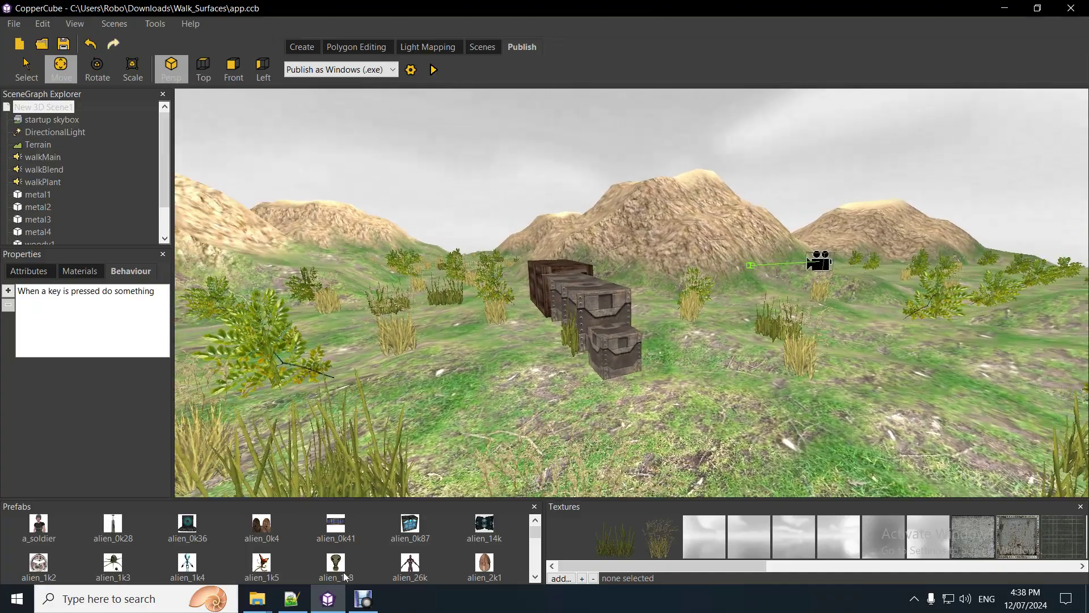
Step: Switch to Notepad++ and show the added extension functions, including ccbGetCollisionNode, in CSpidermonkeyScriptEngine.cpp
key(alt+Tab)
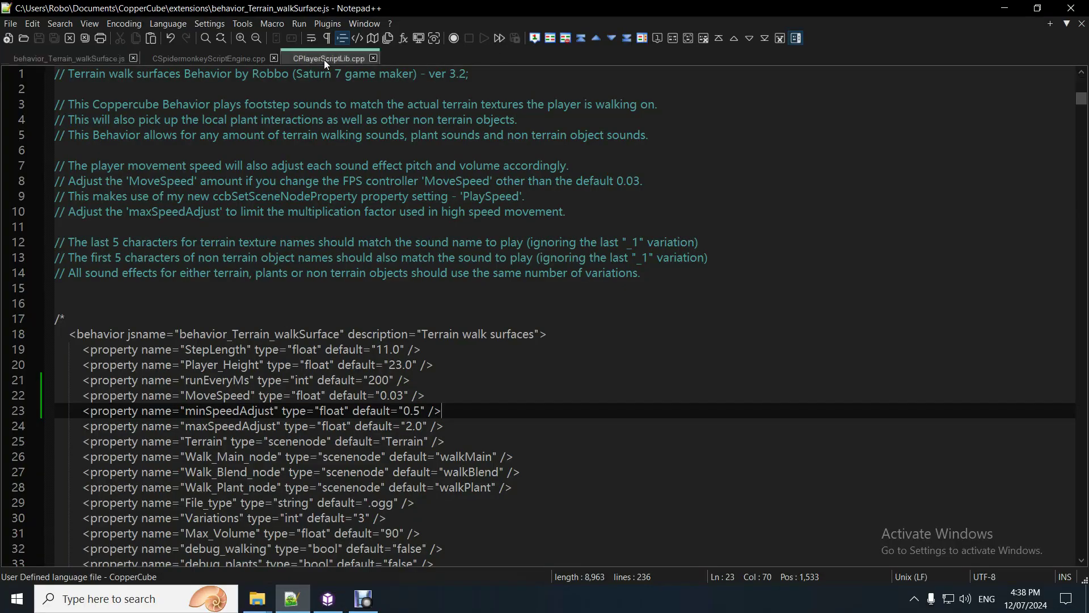
click(326, 58)
click(230, 59)
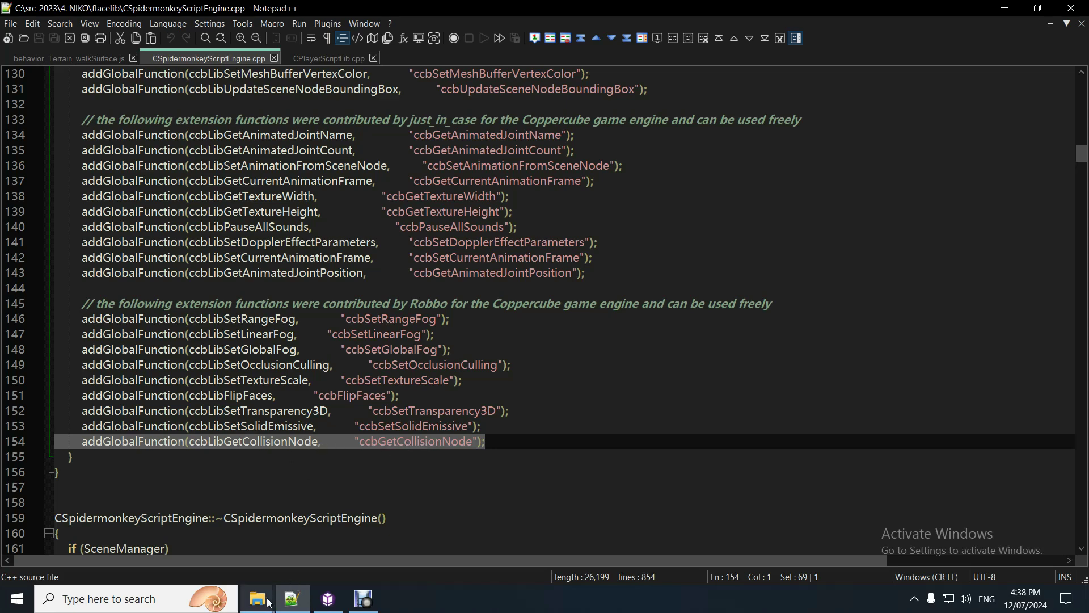
mouse_move(269, 603)
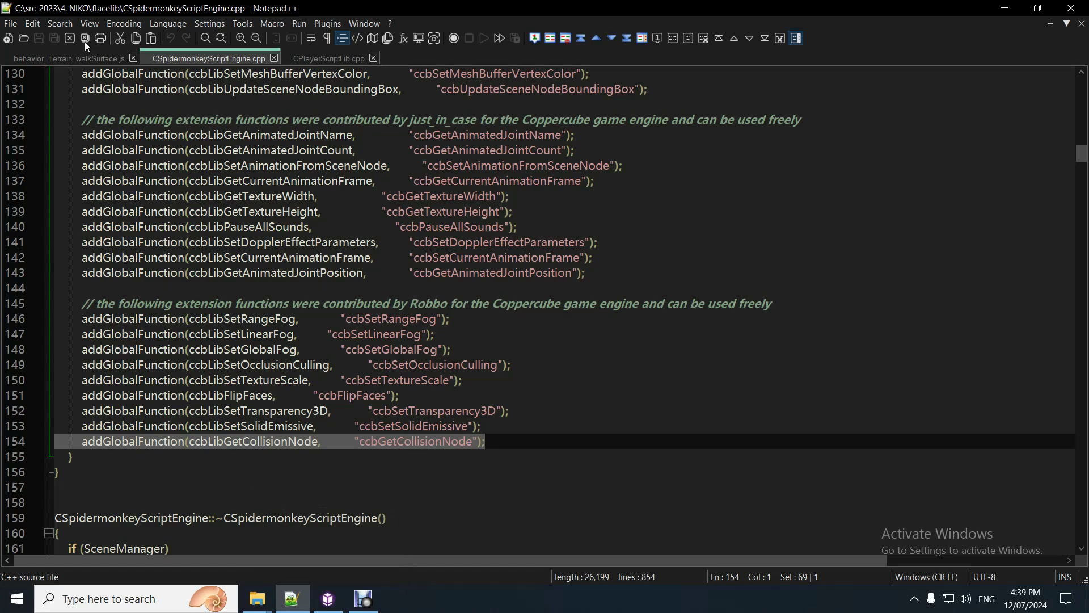
Step: Review the behavior_Terrain_walkSurface.js code down to the terrain sound section, highlighting the ccbGetTerrainSurface and ccbGetCollisionNode calls
click(70, 58)
scroll(186, 393, down, 20)
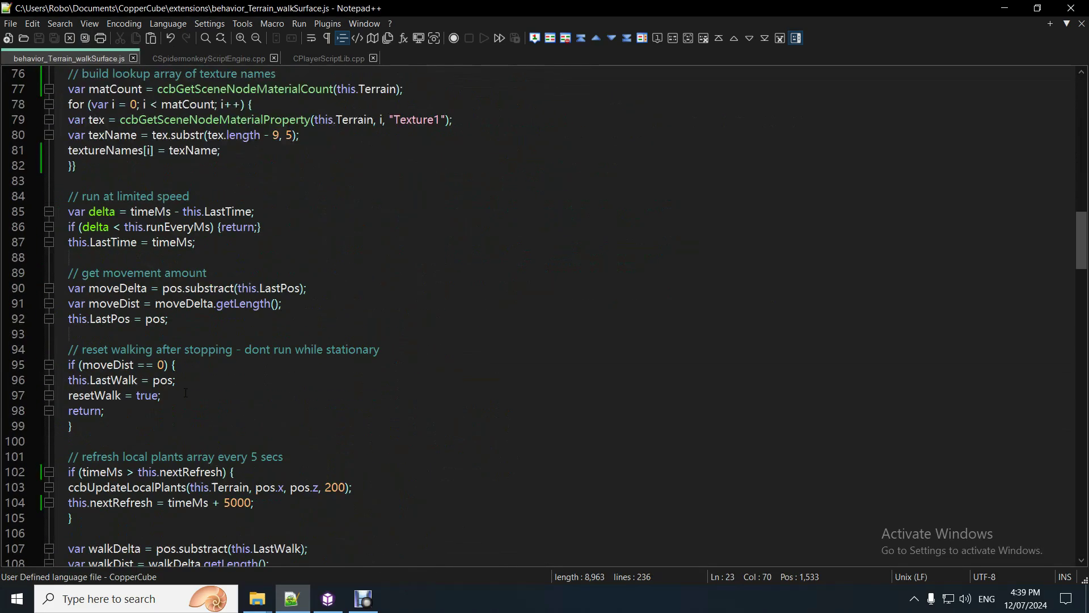
scroll(180, 394, down, 4)
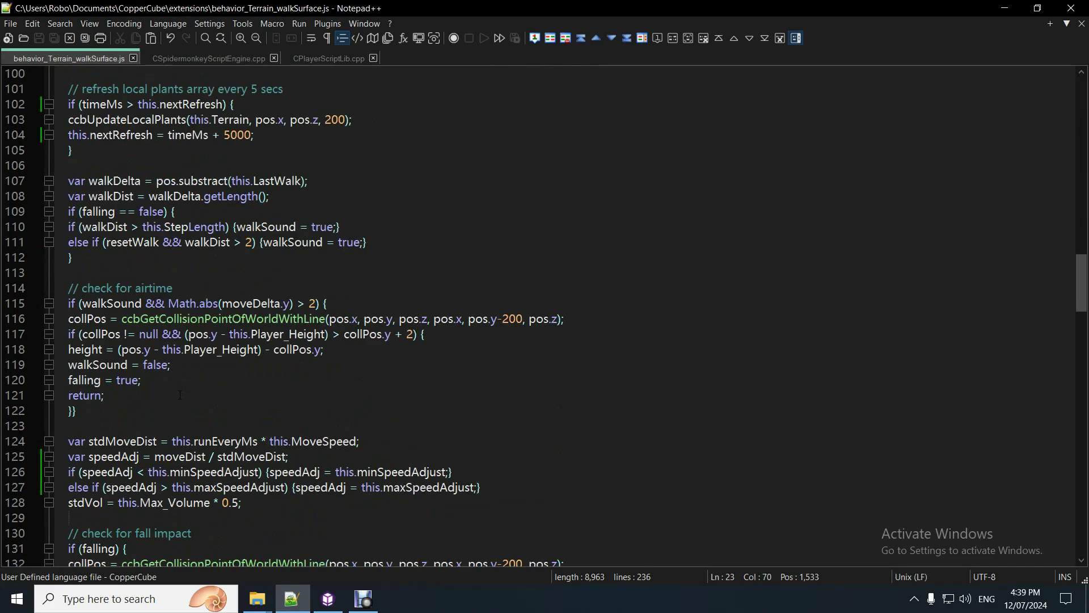
scroll(180, 395, down, 5)
scroll(180, 395, down, 3)
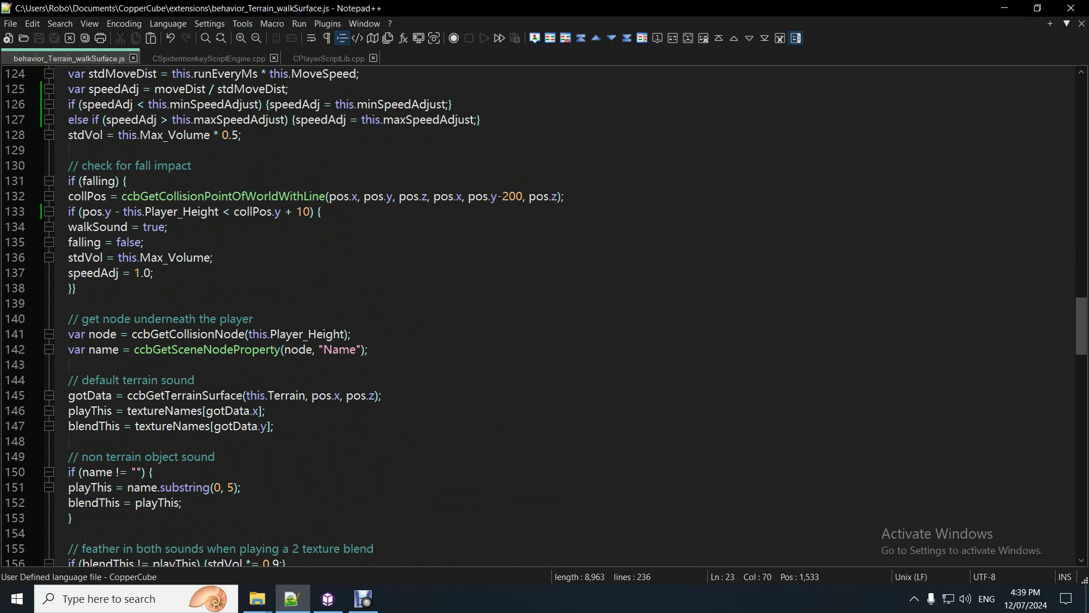
double_click(173, 395)
scroll(173, 395, down, 2)
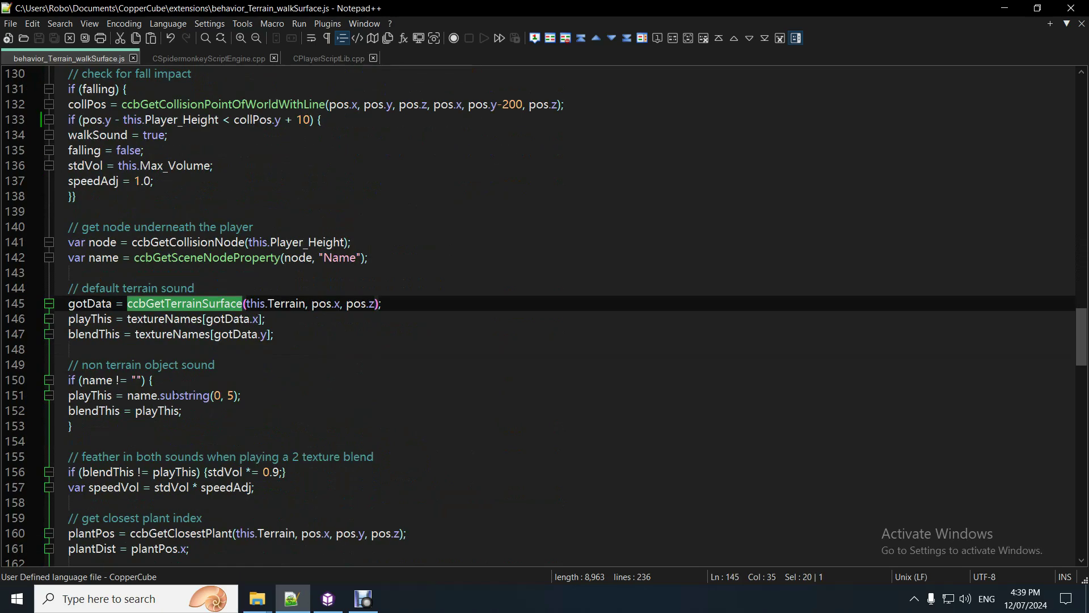
double_click(184, 243)
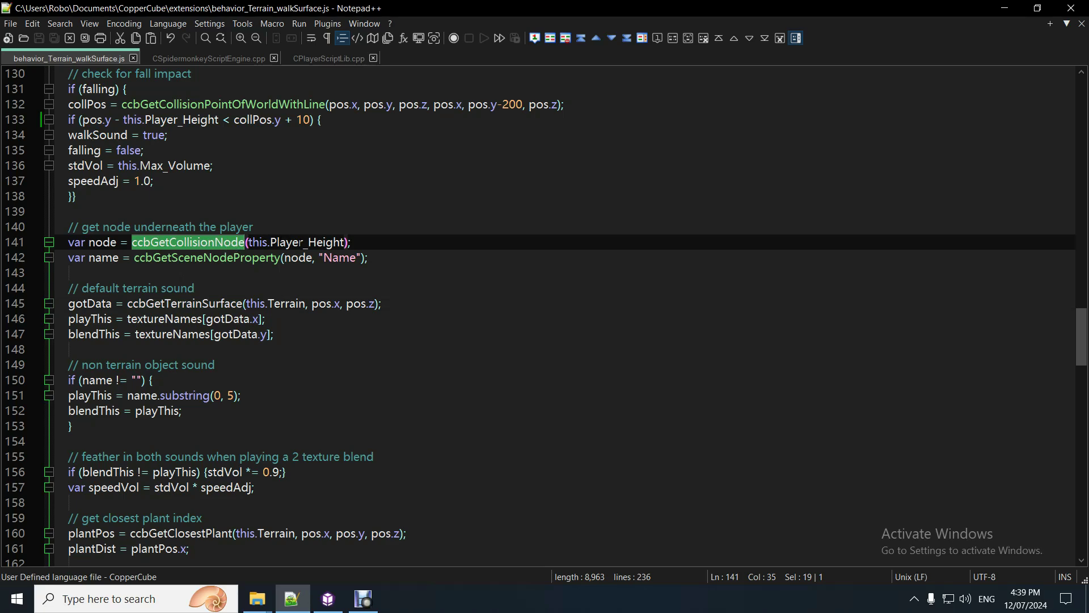
Step: Highlight the Player_Height argument of ccbGetCollisionNode, then examine the non terrain object sound block and its name check
double_click(300, 243)
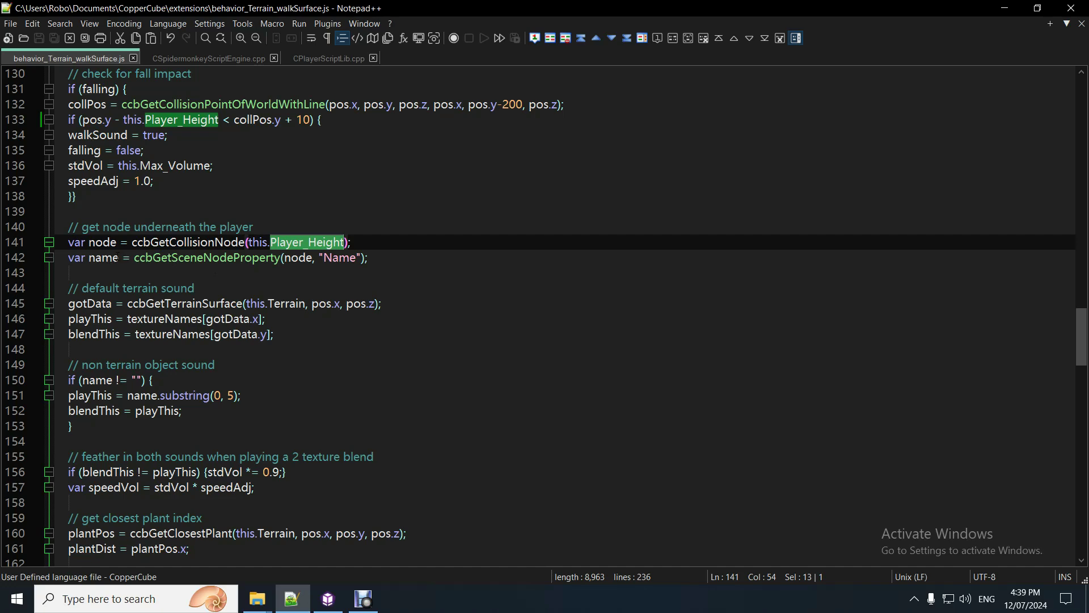
scroll(104, 379, down, 1)
click(107, 377)
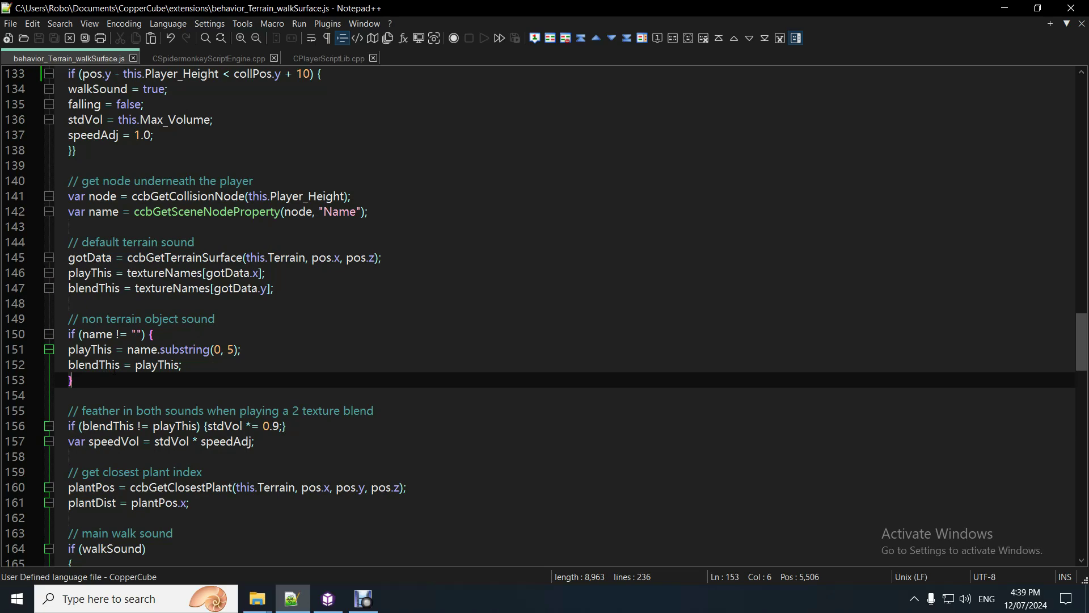
click(174, 335)
click(129, 377)
double_click(97, 335)
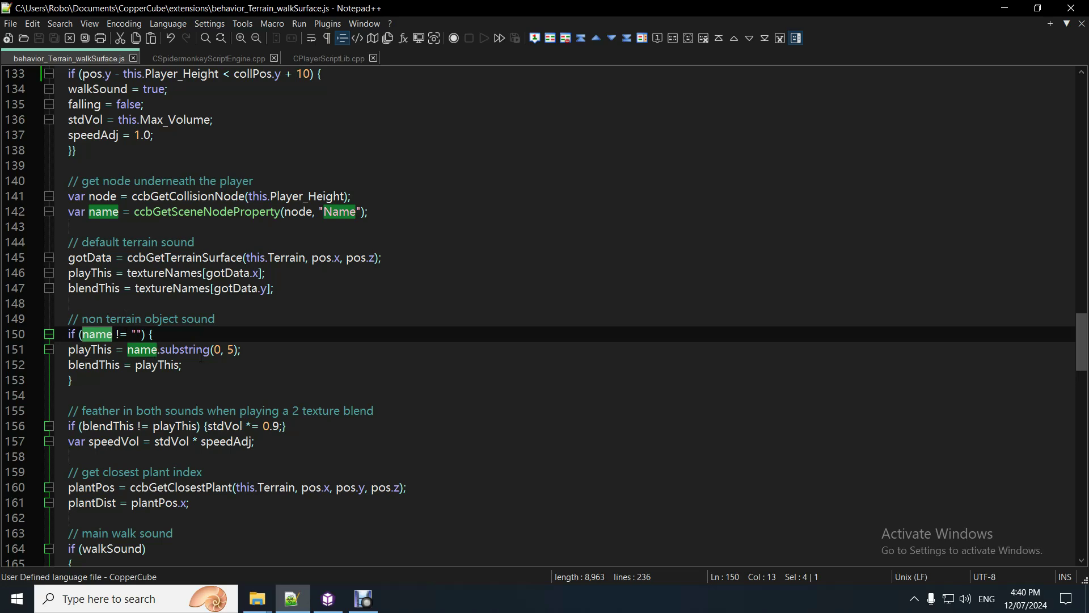
Step: Switch to CopperCube and select the crate nodes from metal1 to woody2 one after another to show their names
click(327, 607)
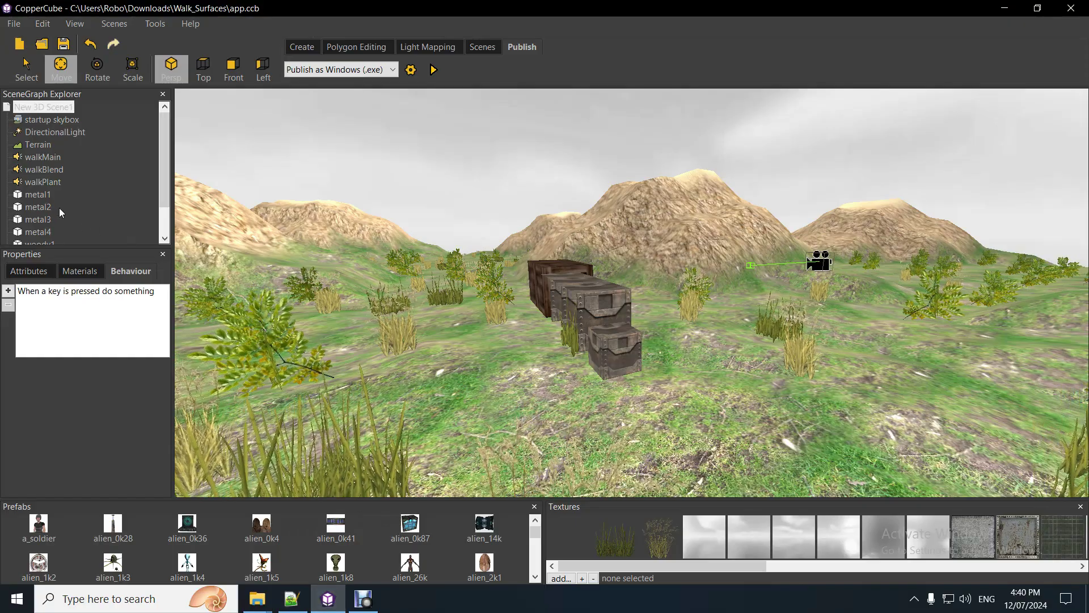
click(36, 194)
key(Down)
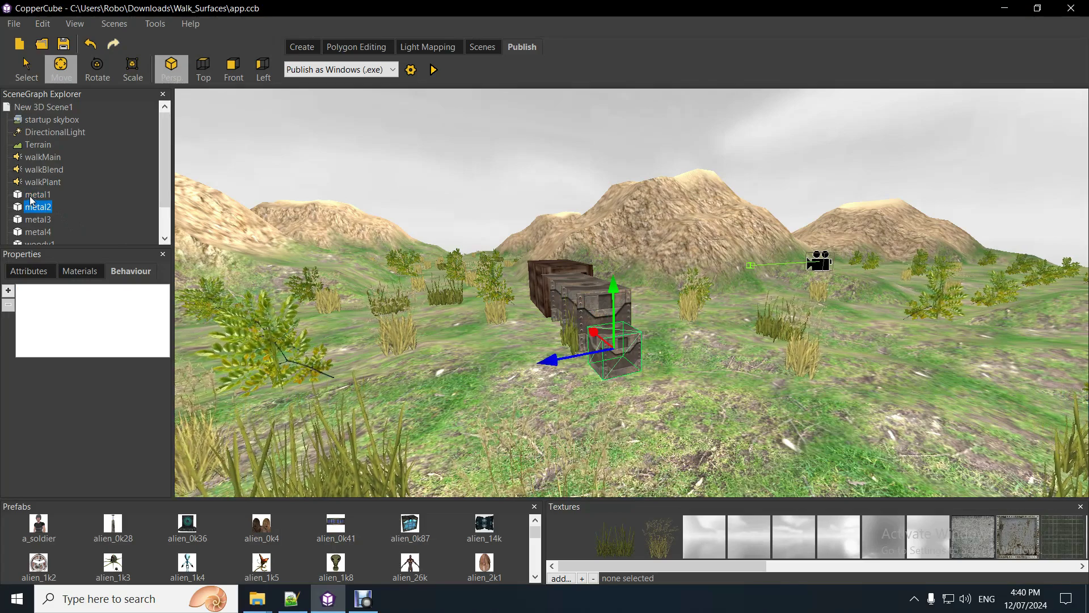
key(Down)
key(Down)
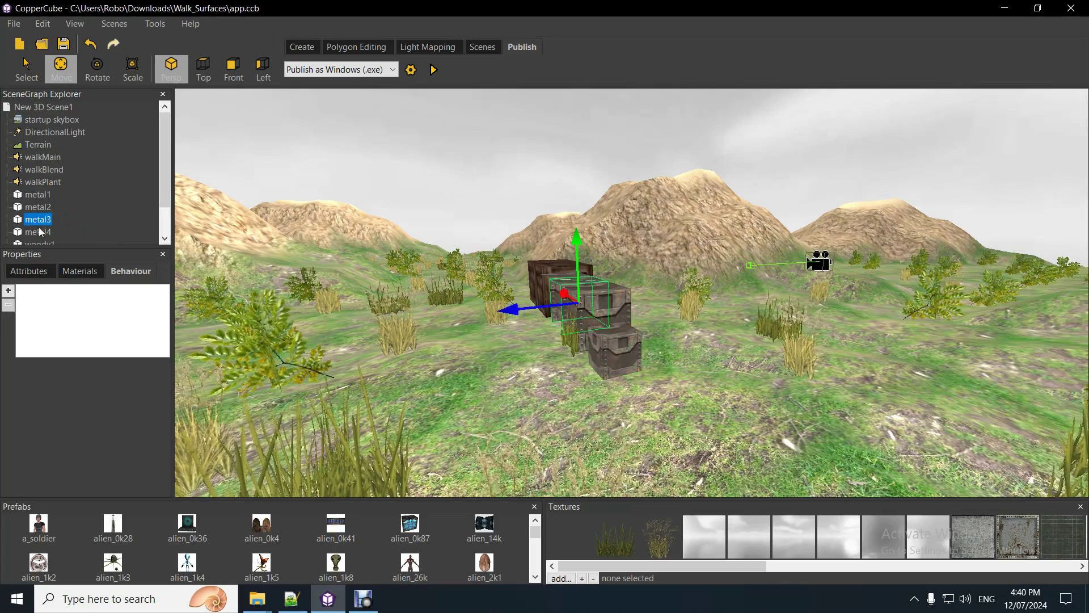
drag(164, 184, 164, 194)
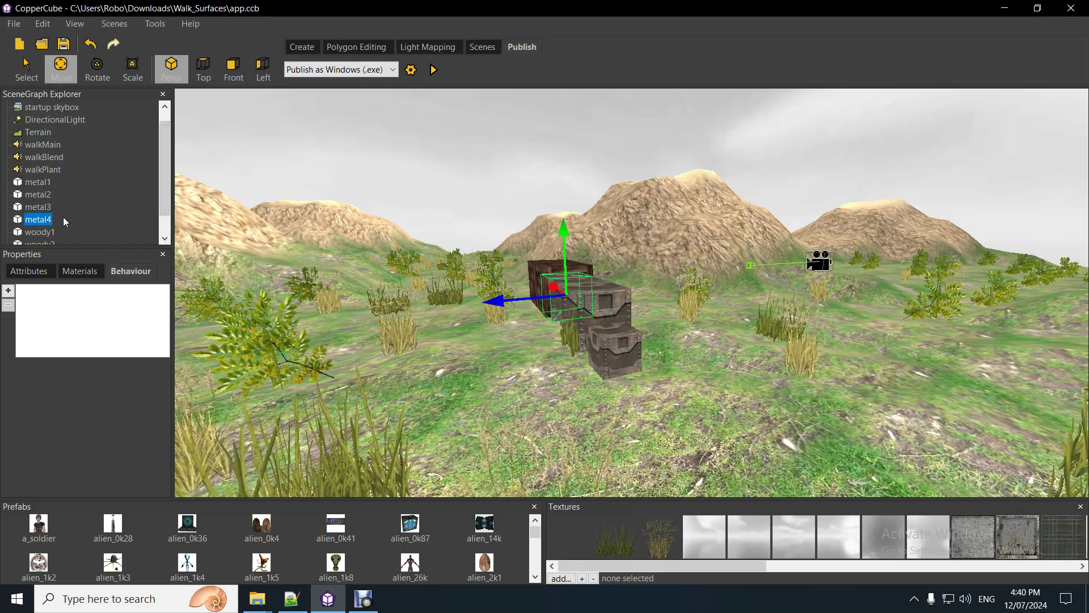
click(34, 182)
click(35, 195)
click(35, 206)
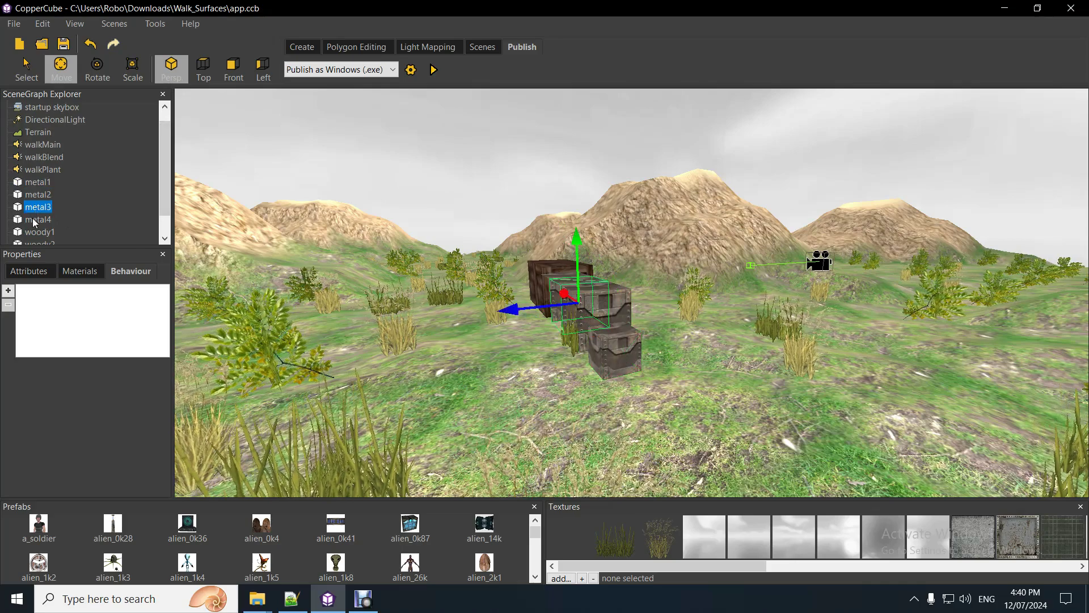
click(39, 233)
scroll(39, 231, down, 1)
click(37, 218)
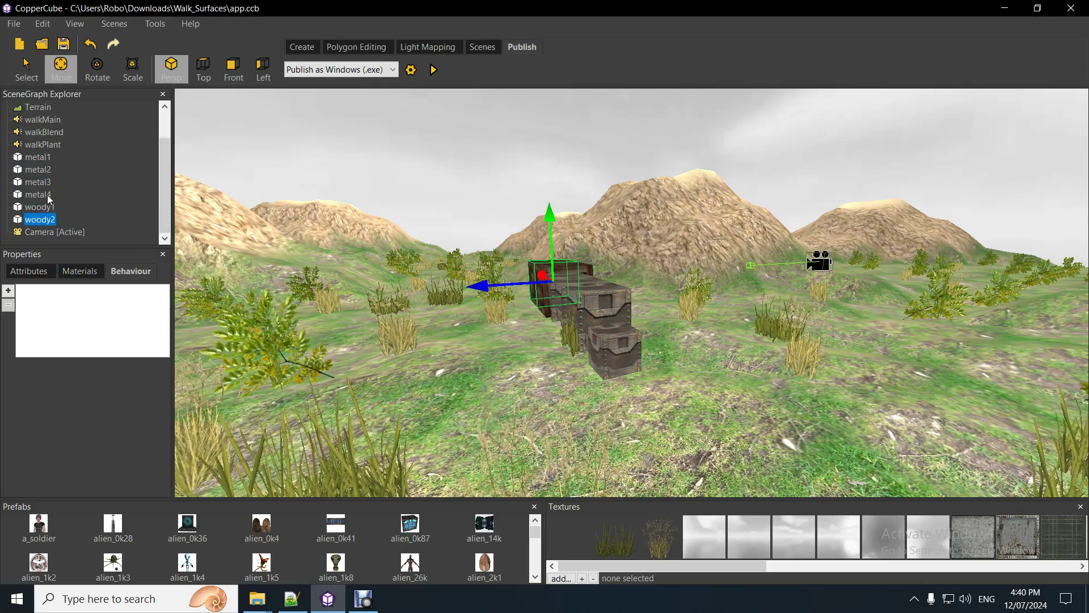
Step: Reselect metal1 and step through the metal and woody nodes again down to woody2, comparing their name prefixes
click(37, 158)
scroll(136, 194, up, 1)
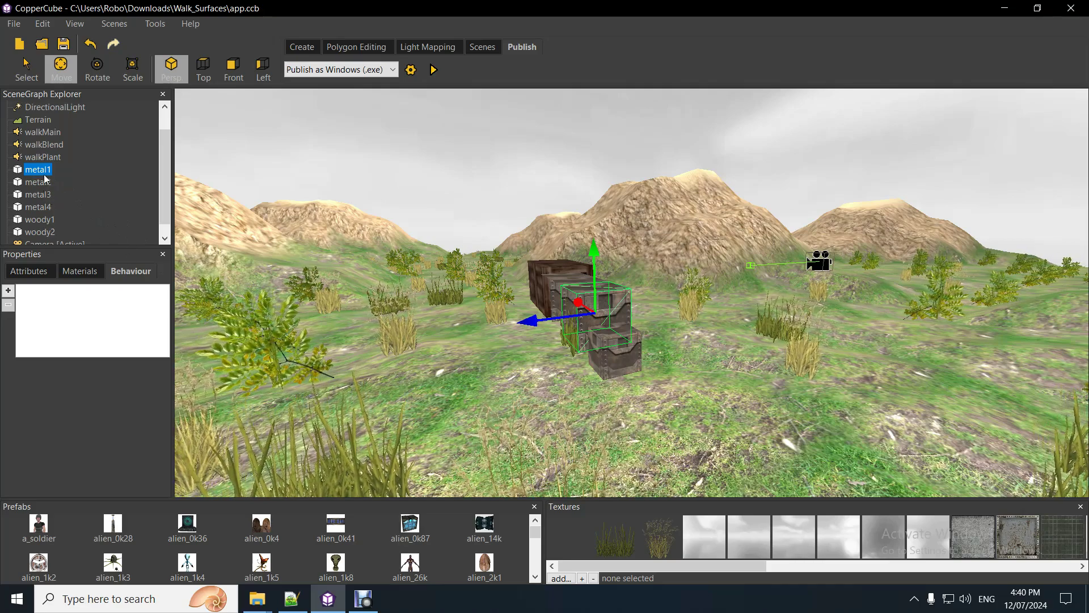
key(Down)
key(Down)
key(Down)
key(Down)
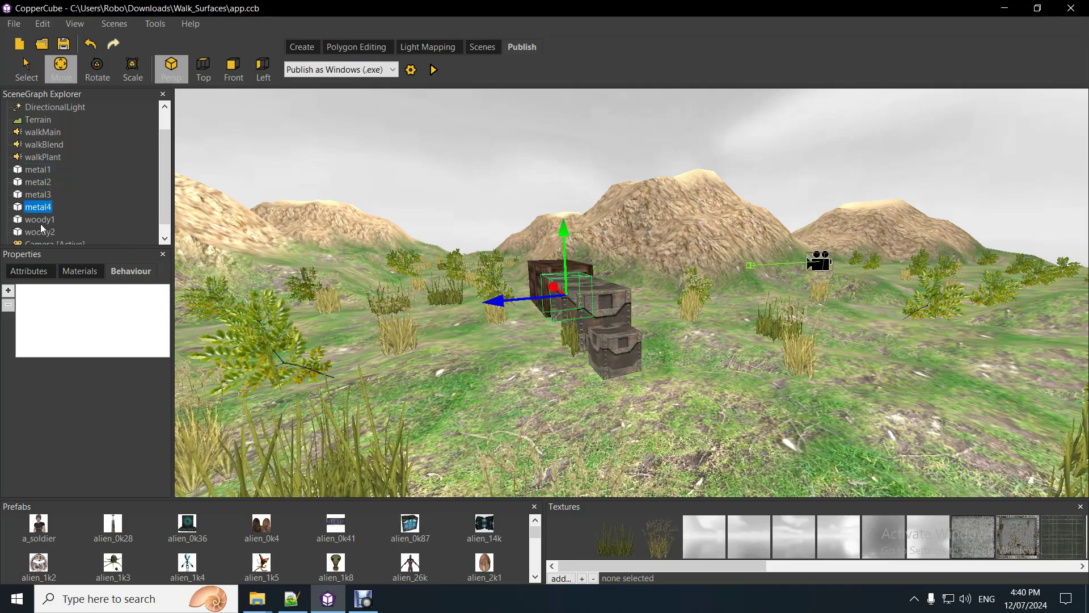
key(Down)
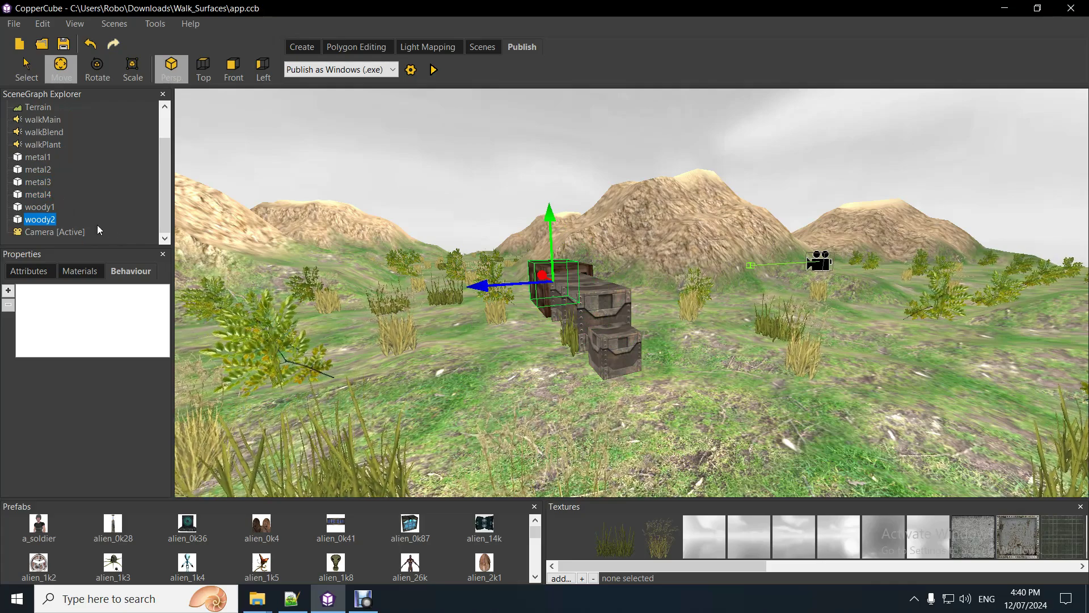
Step: Return to Notepad++ and highlight the header comments on the five-character naming rules for terrain textures and non terrain objects
click(292, 596)
scroll(256, 313, up, 20)
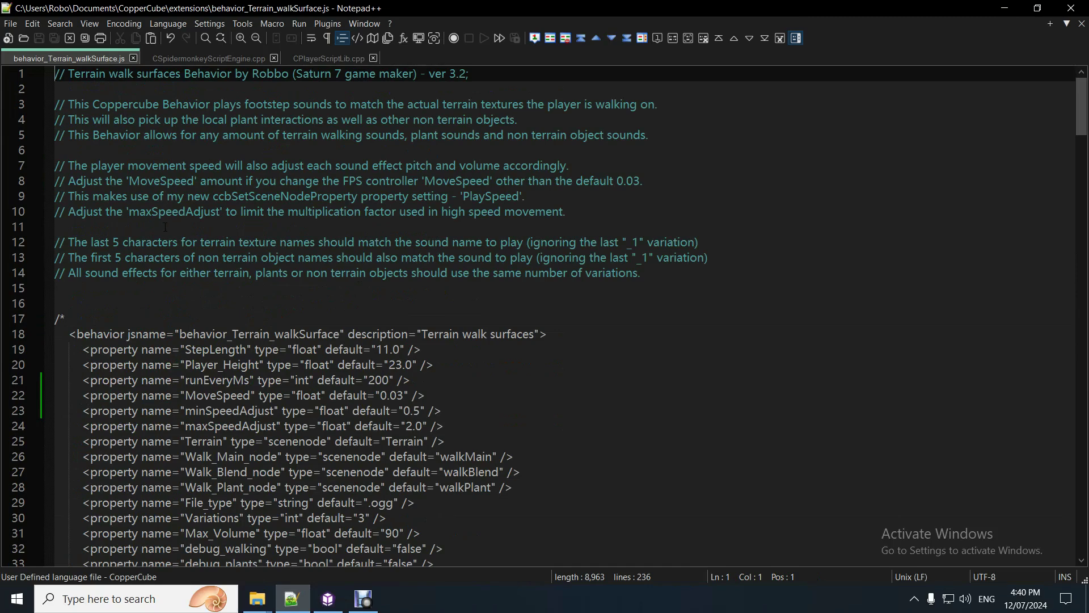
drag(74, 242, 239, 242)
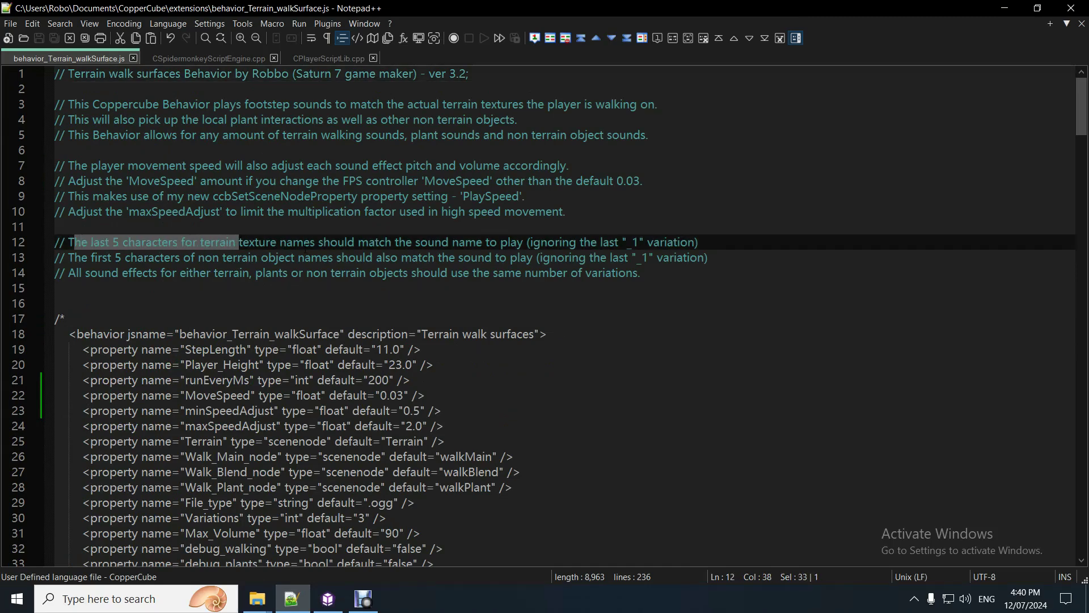
drag(585, 243, 629, 244)
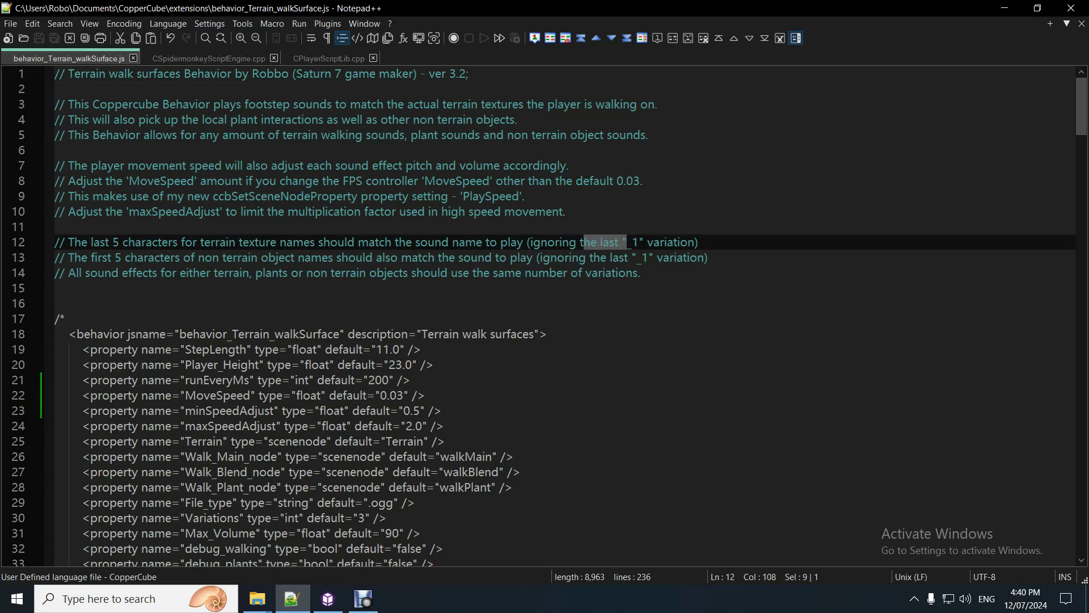
double_click(628, 243)
click(508, 242)
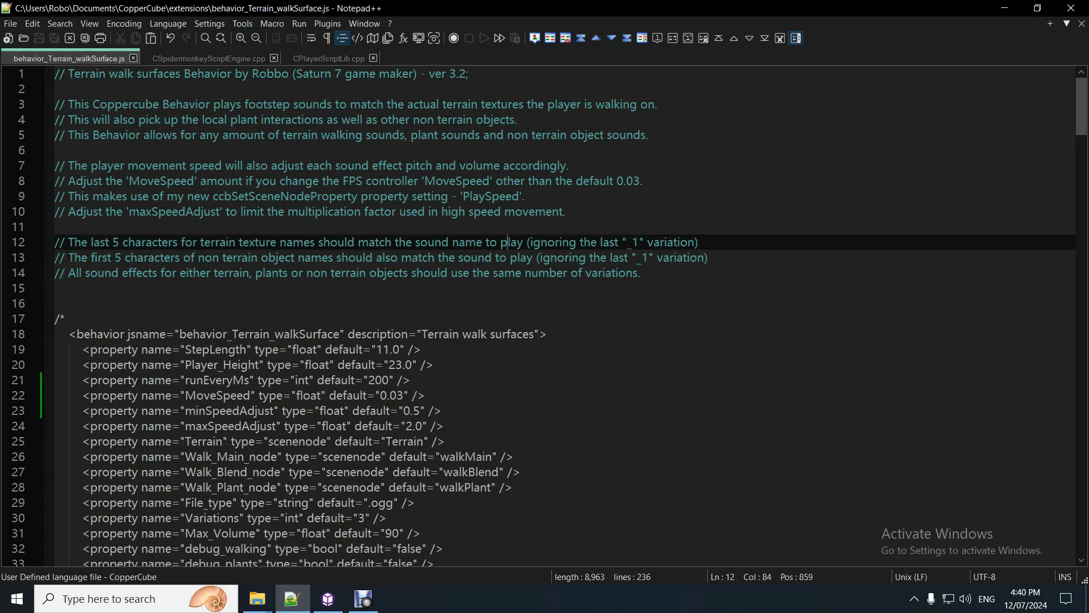
drag(69, 257, 184, 258)
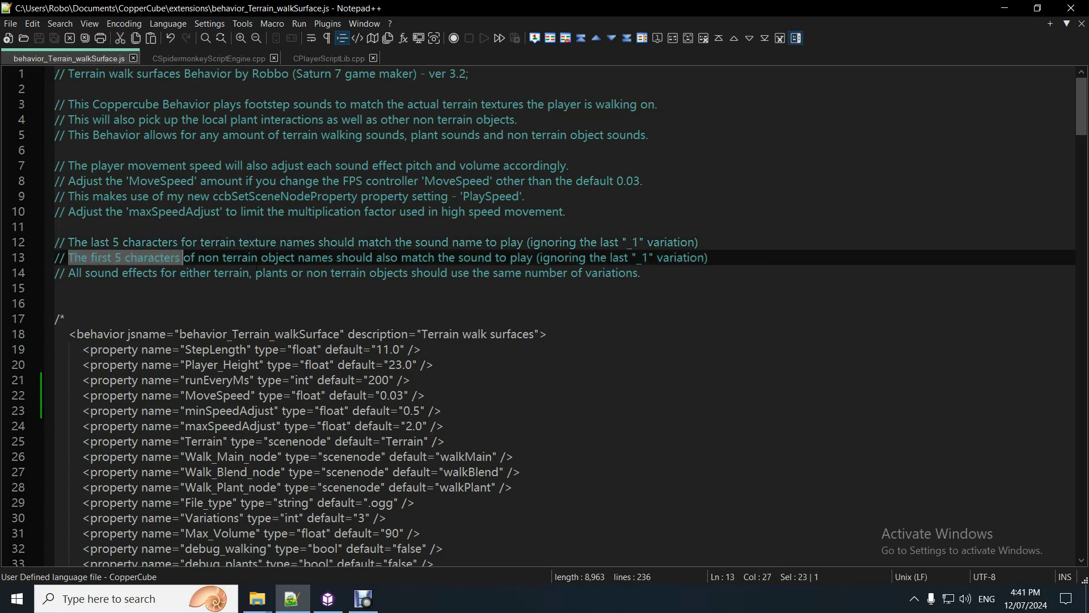
click(527, 258)
Step: Show the open File Explorer folder windows to choose one to switch to
click(263, 598)
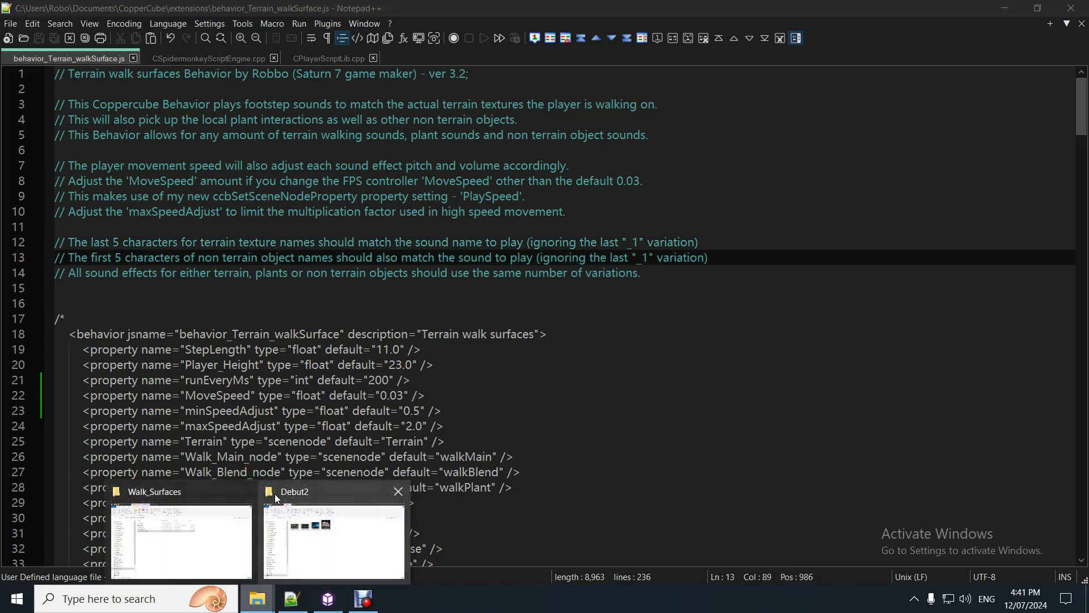
Step: Open the sounds folder inside Walk_Surfaces and examine the names of the metal and woody .ogg sound variations
click(187, 559)
double_click(244, 152)
scroll(254, 426, down, 1)
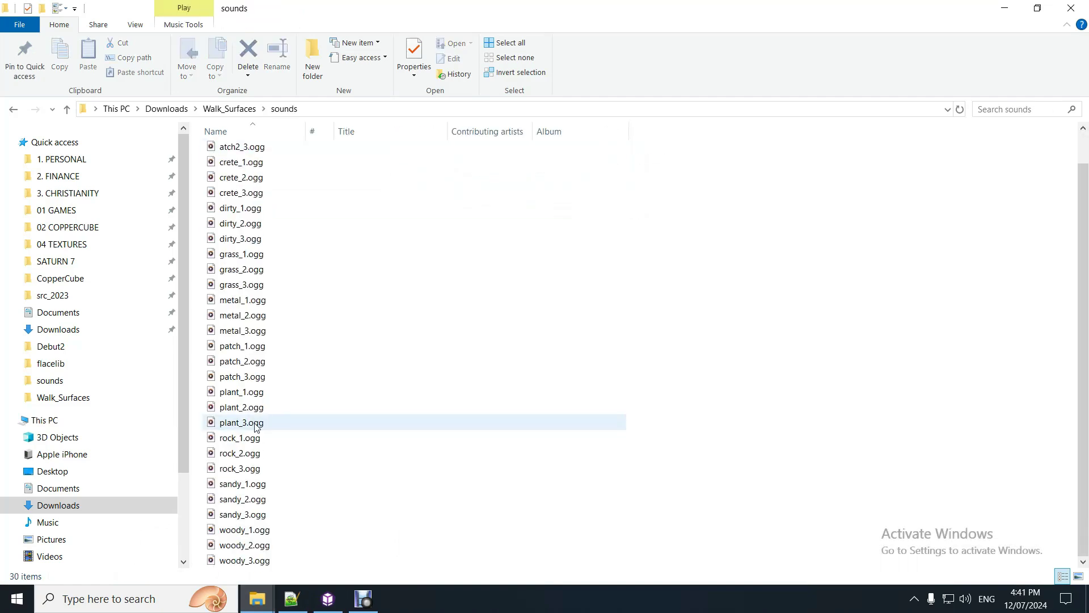
click(245, 300)
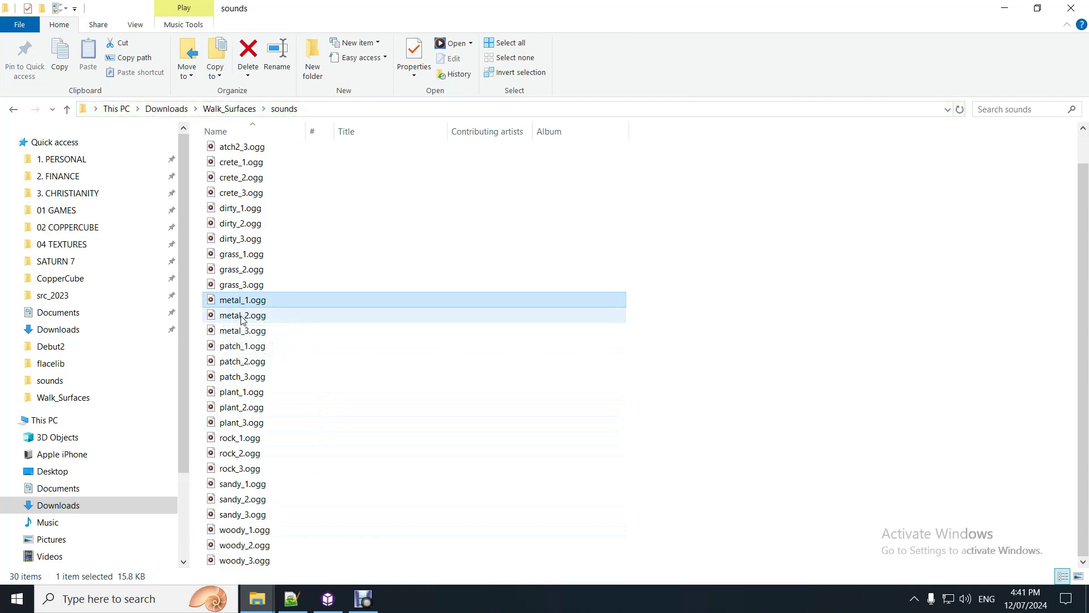
click(242, 319)
click(239, 333)
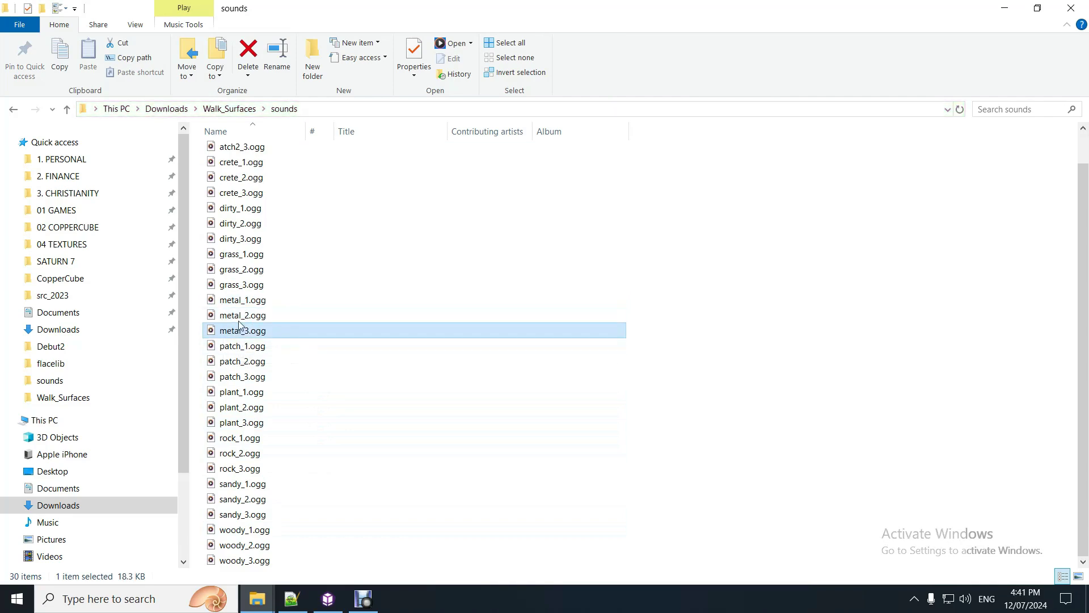
click(239, 314)
click(238, 298)
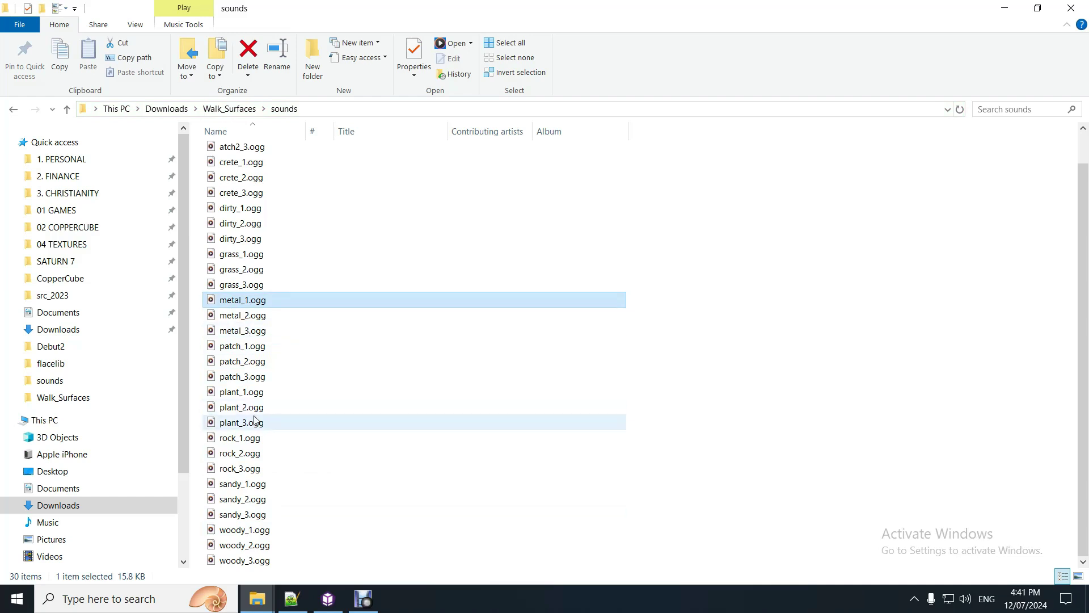
click(255, 530)
click(266, 560)
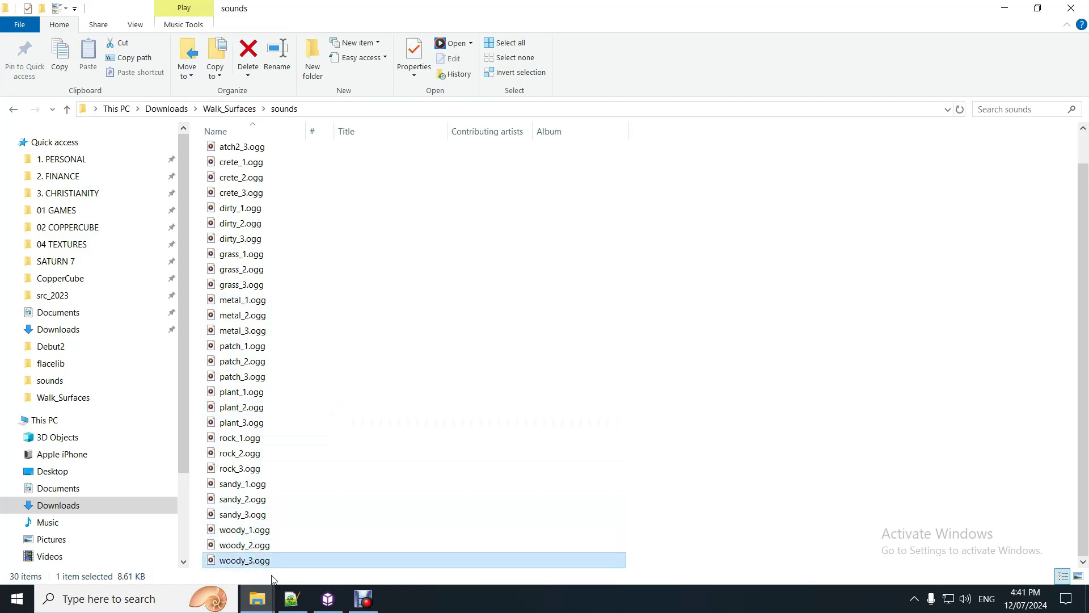
Step: Switch to CopperCube and inspect the woody and metal box objects and their names in the scene
click(328, 598)
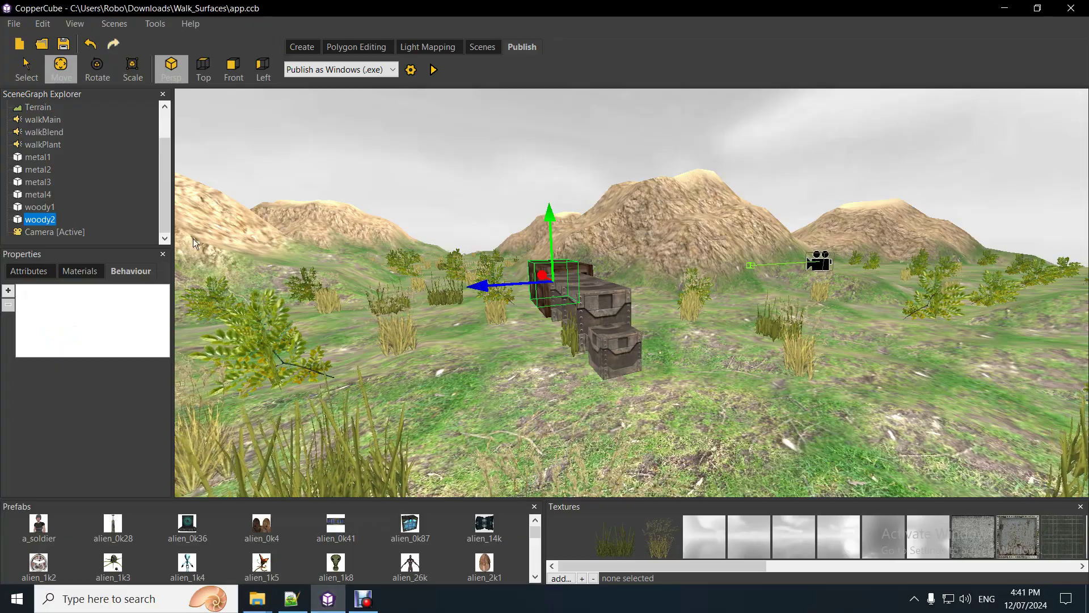
double_click(40, 207)
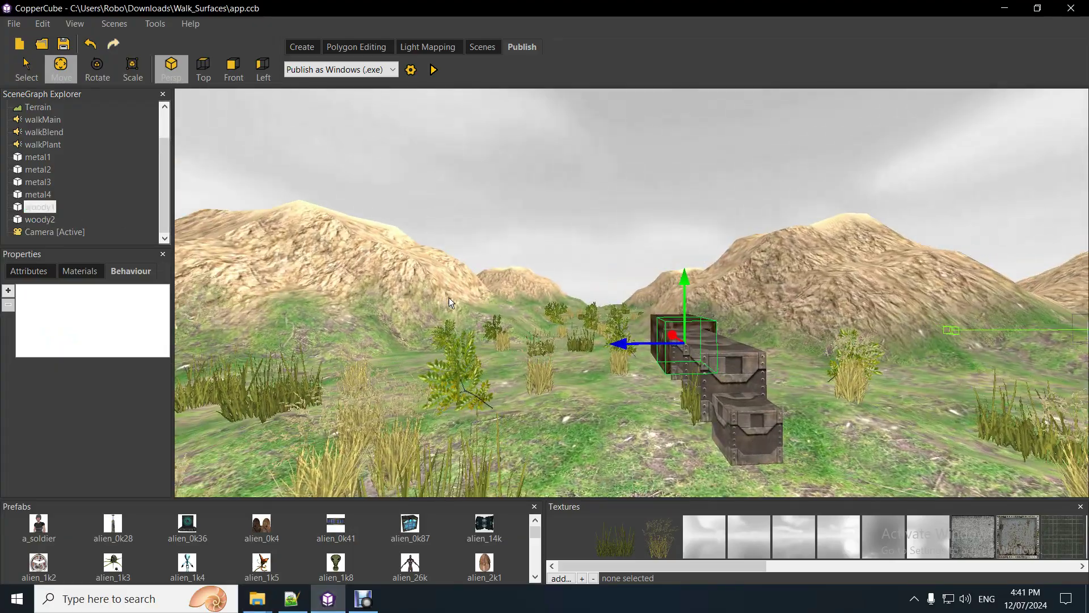
scroll(445, 296, up, 5)
right_drag(444, 296, 494, 317)
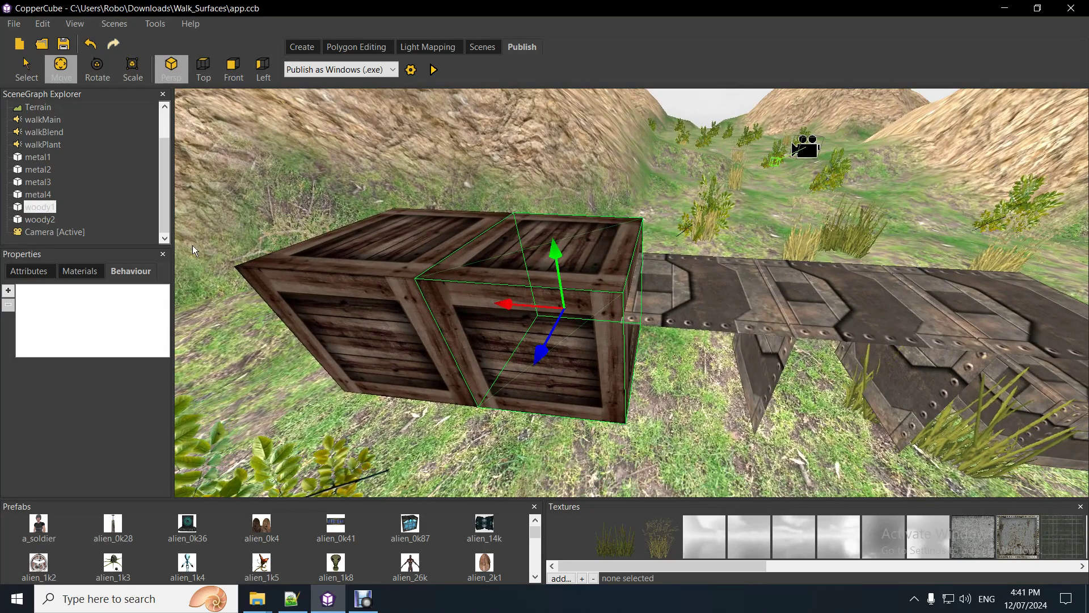
click(43, 208)
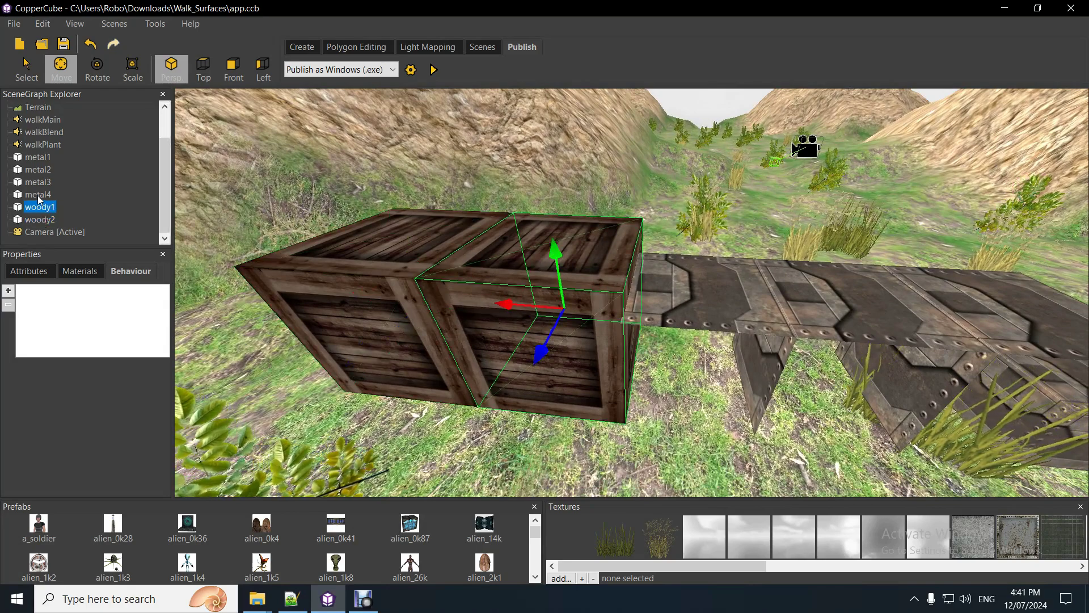
click(39, 196)
click(38, 183)
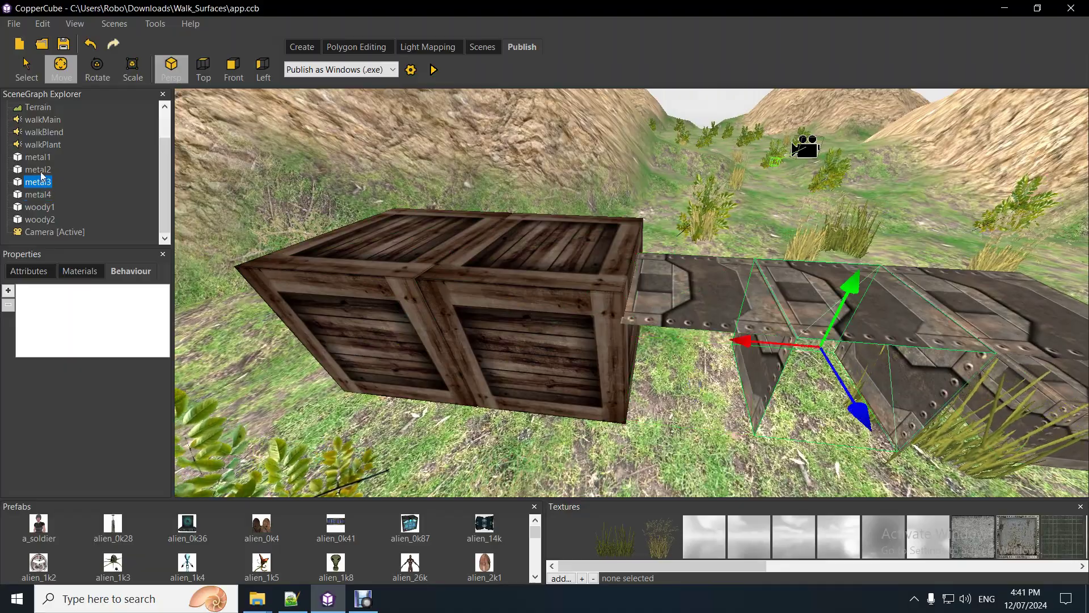
double_click(39, 170)
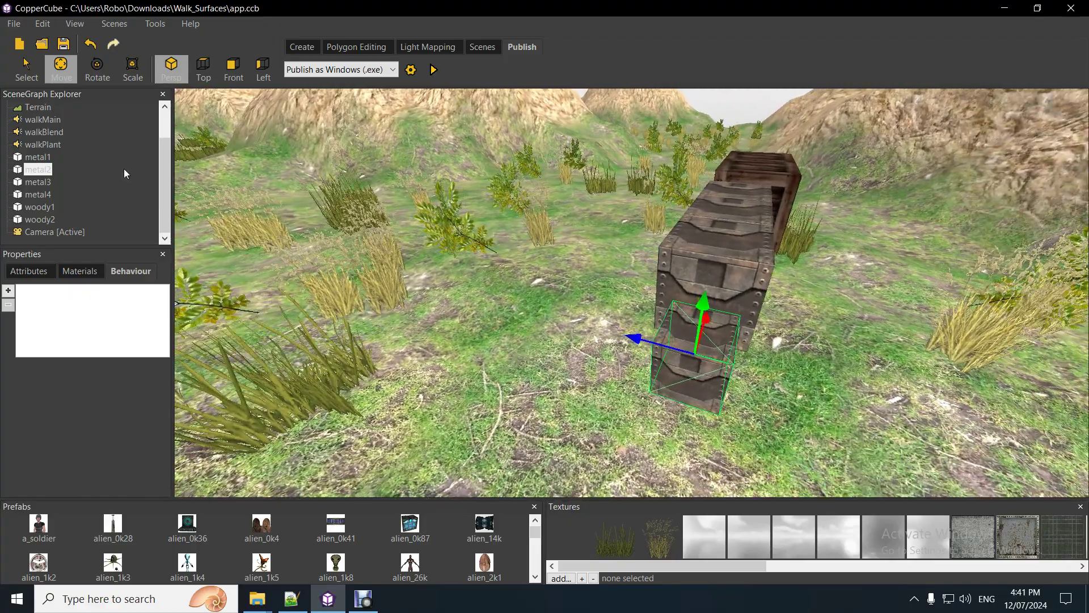
double_click(51, 157)
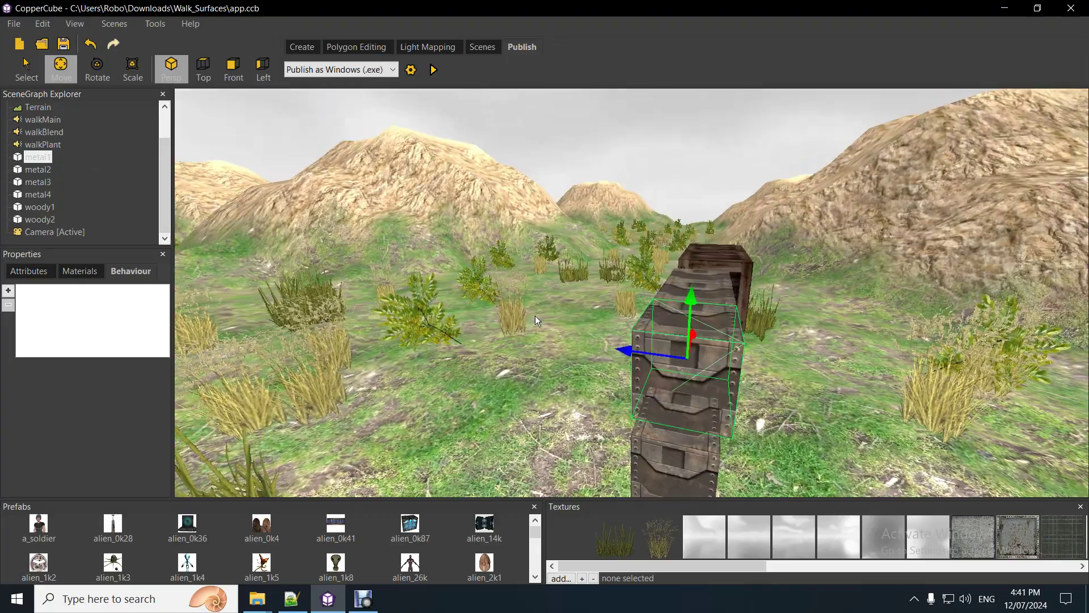
right_drag(539, 339, 589, 407)
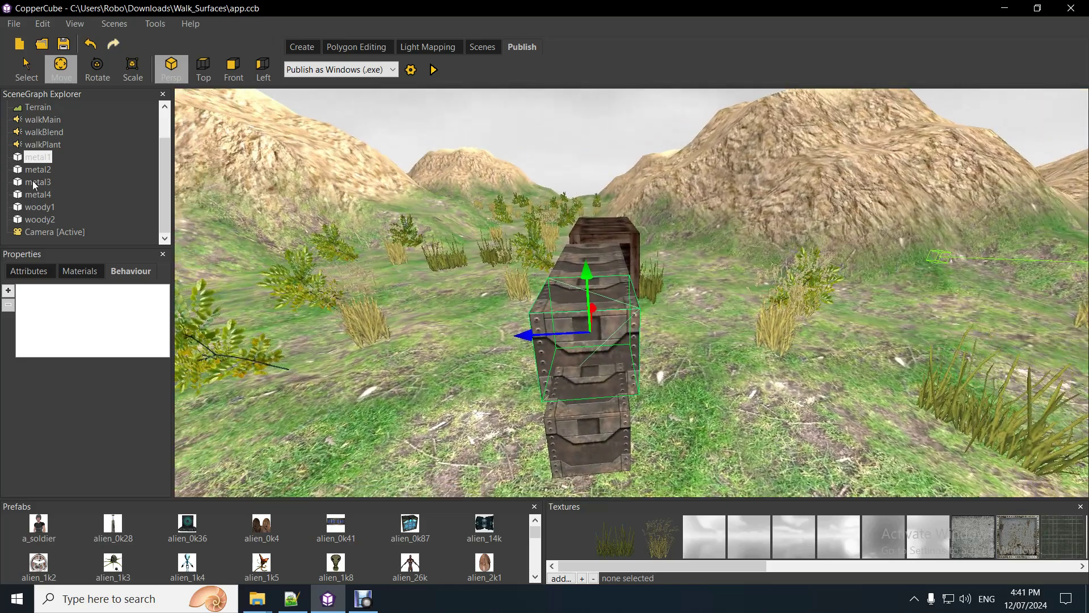
Step: Review the walkMain, walkBlend and walkPlant sound nodes and the Terrain node in the scene graph
click(37, 121)
click(37, 144)
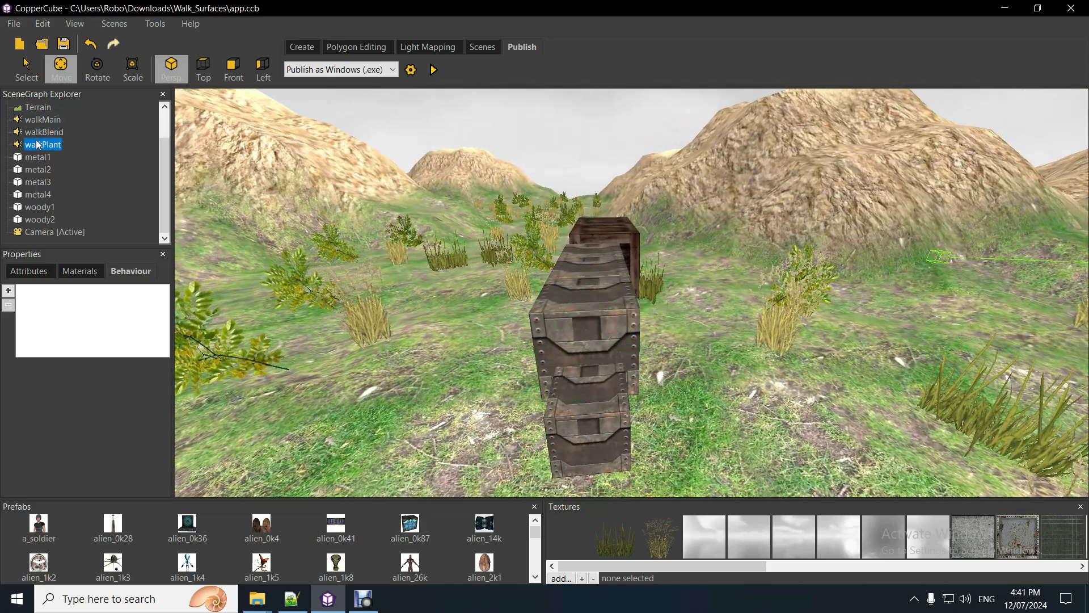
drag(164, 192, 164, 143)
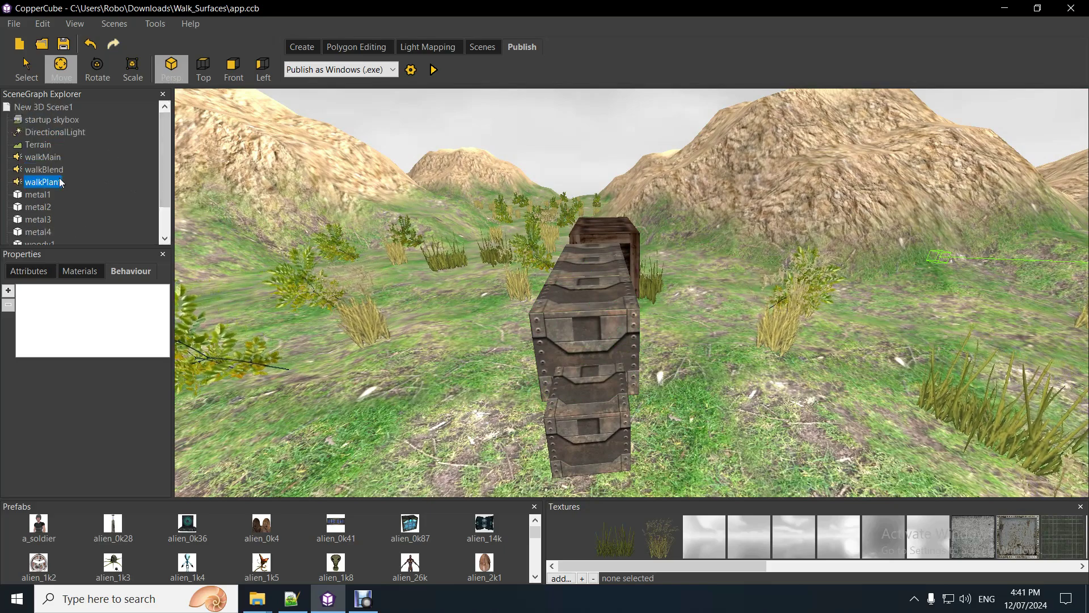
click(49, 170)
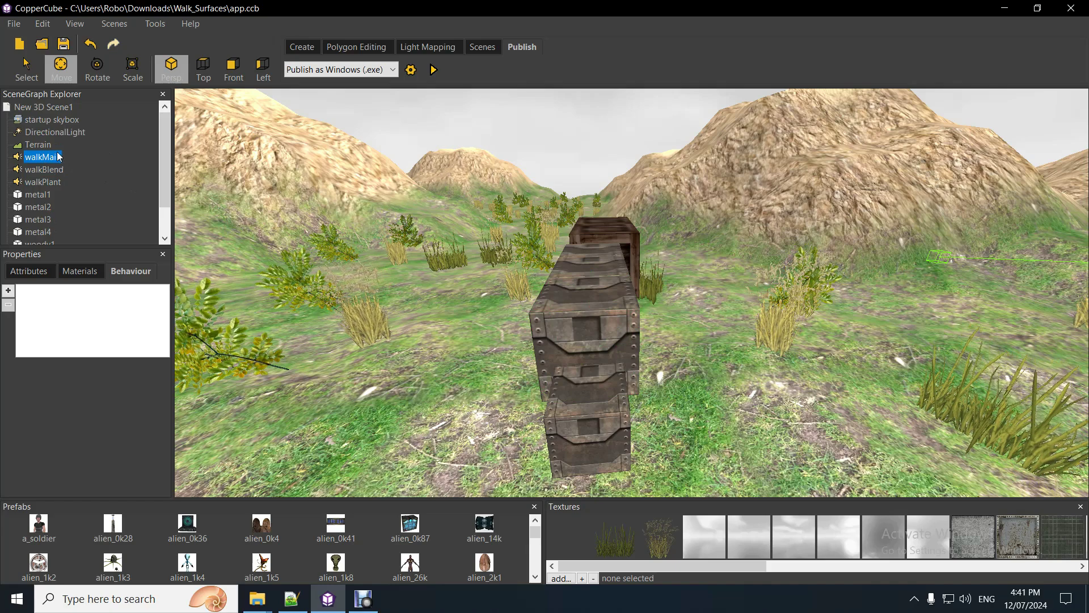
click(57, 145)
Step: In the Camera's Terrain walk surfaces behaviour, turn off debug_walking and turn on debug_plants
scroll(156, 193, down, 1)
click(61, 232)
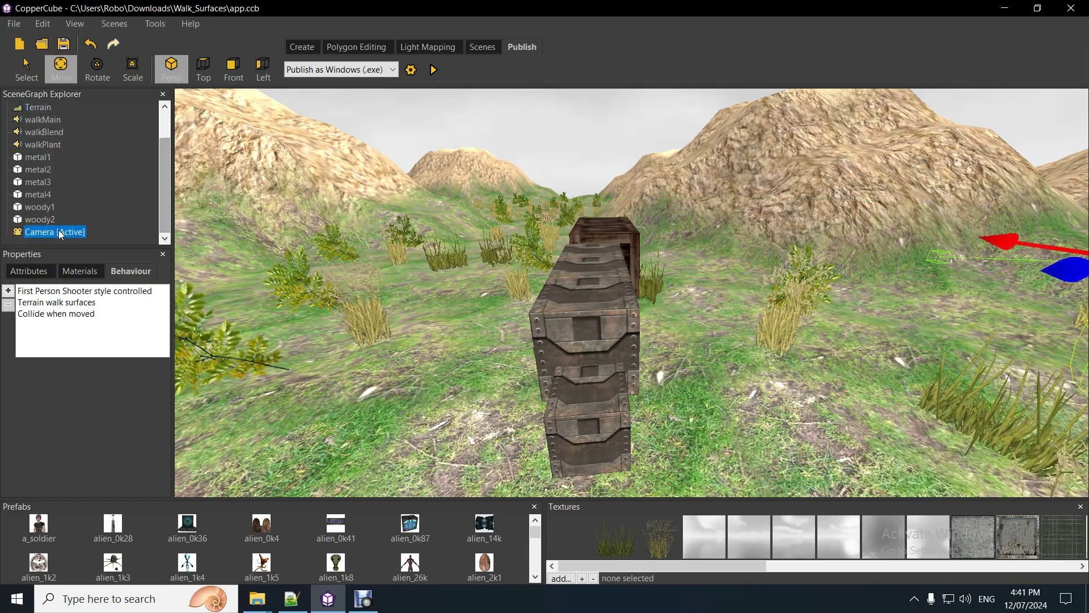
click(75, 303)
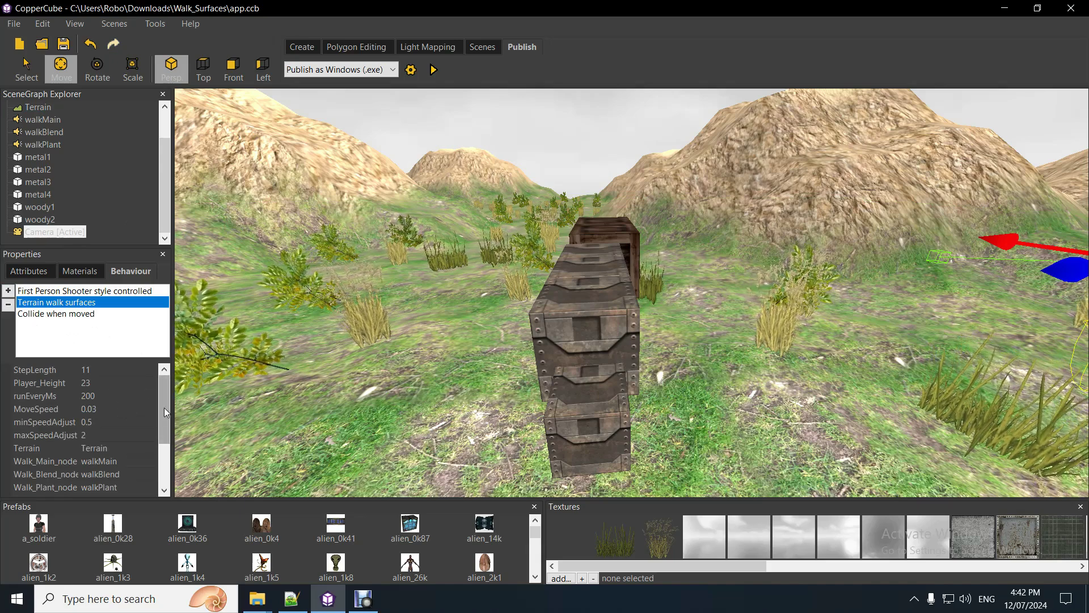
drag(164, 407, 166, 468)
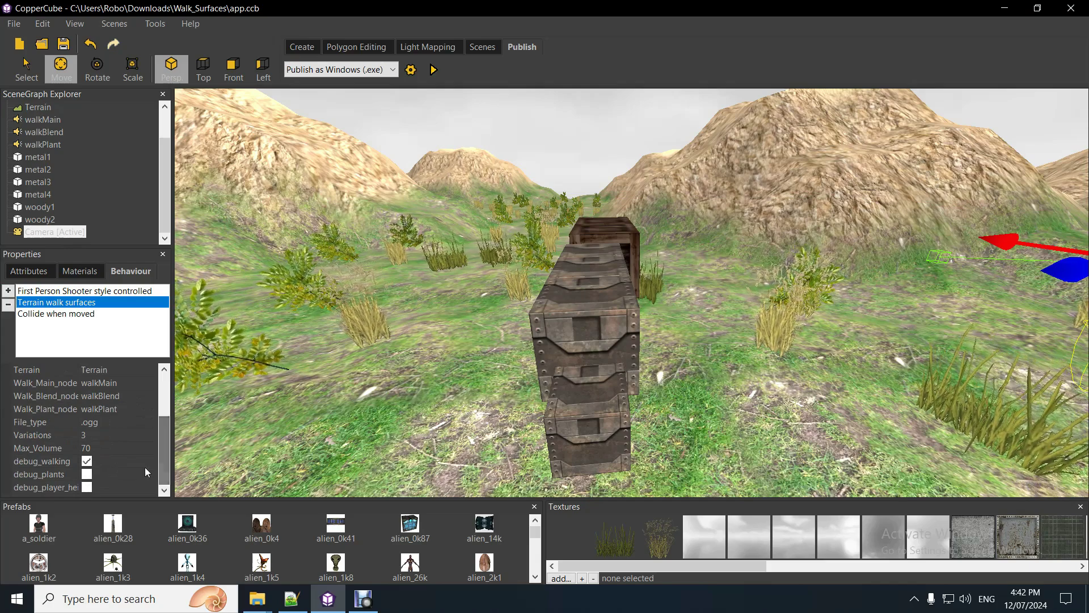
click(87, 461)
click(87, 474)
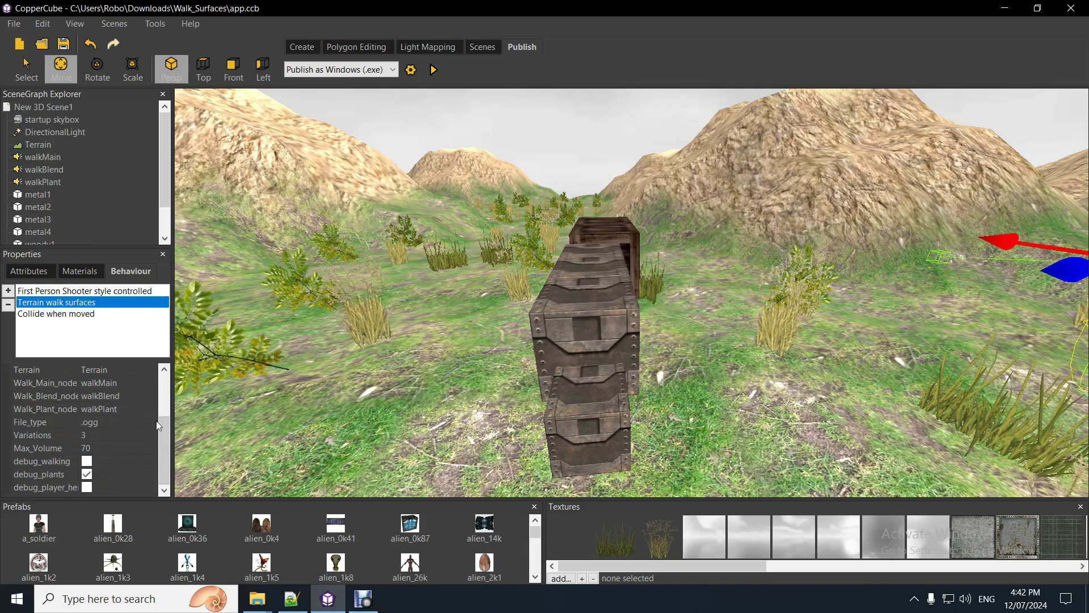
Step: Publish the scene as a Windows .exe and close the game that launches
click(43, 107)
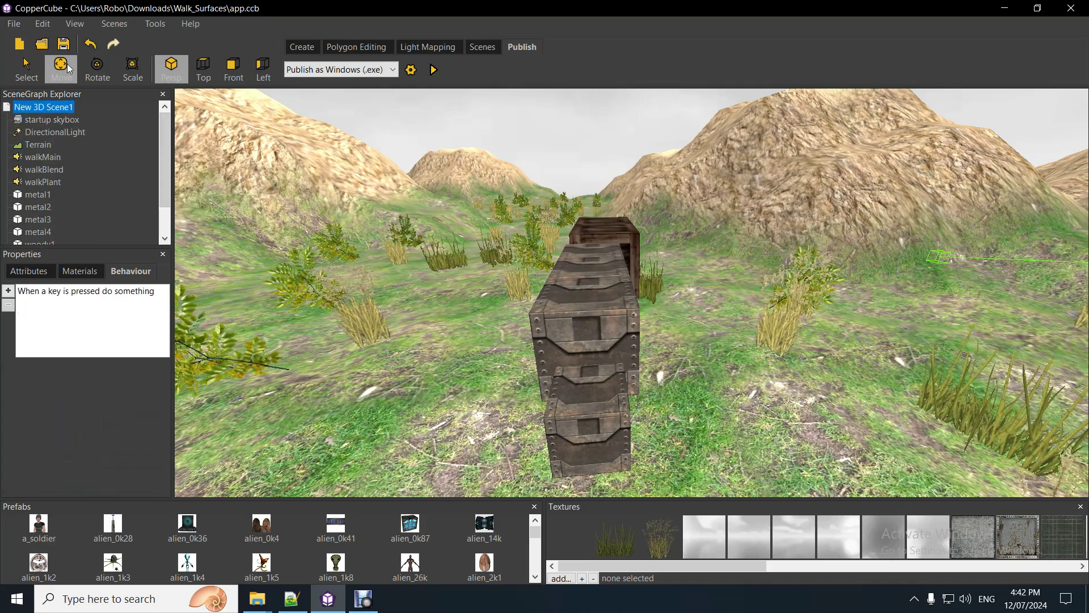
click(434, 69)
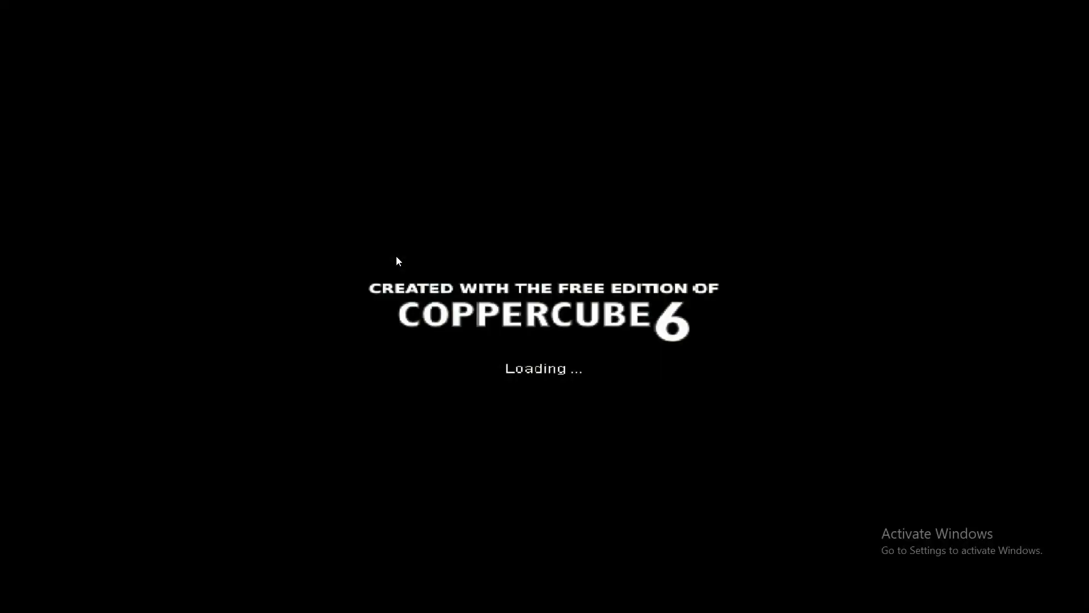
key(Escape)
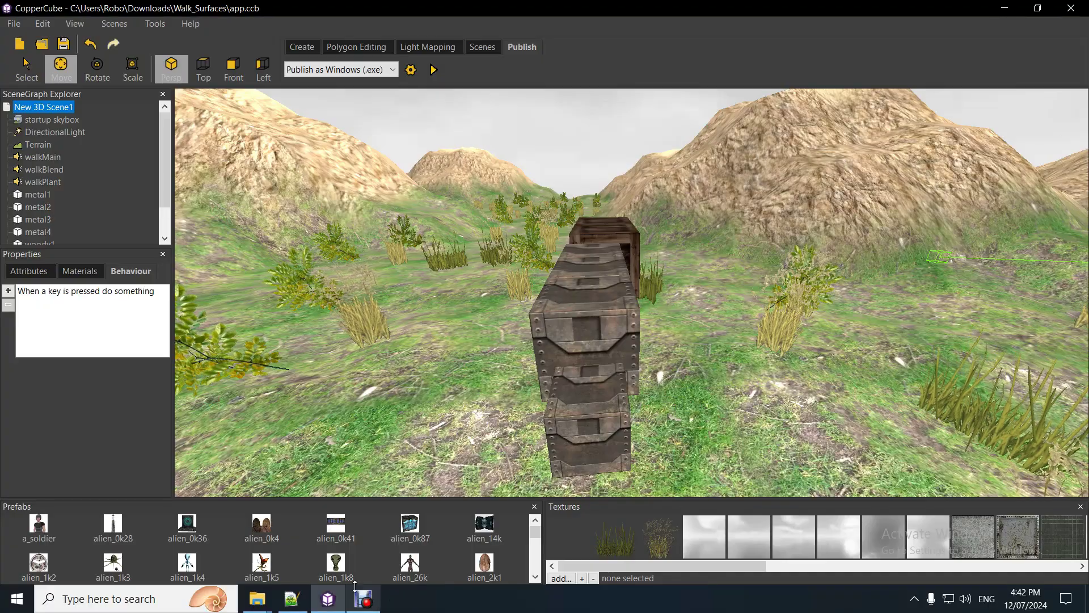
Step: Switch to the Walk_Surfaces folder in File Explorer and launch the runGame_DEBUG shortcut
click(259, 598)
click(218, 548)
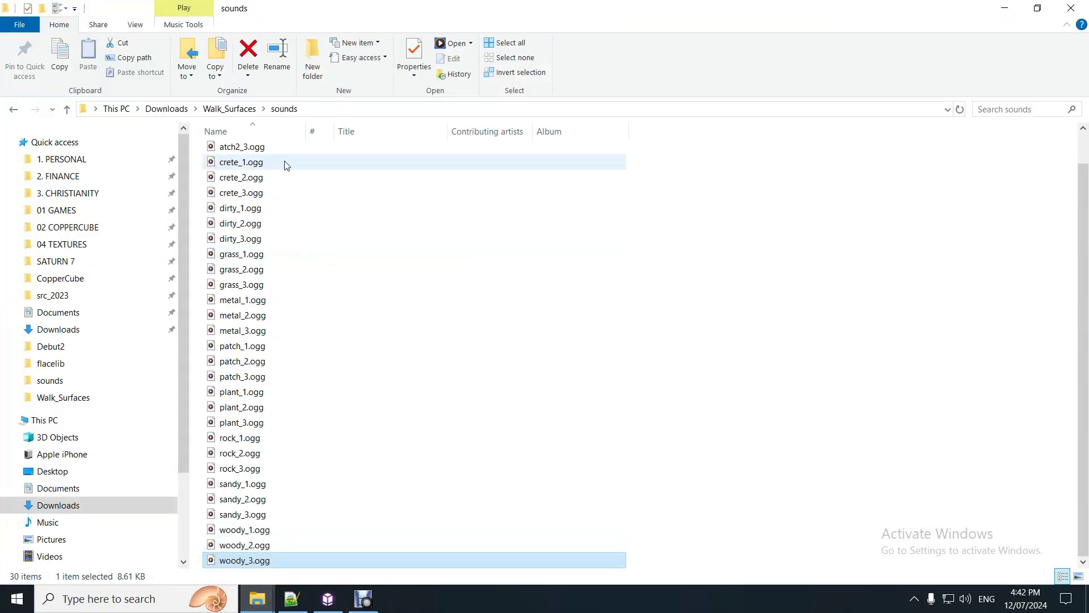
click(228, 109)
click(293, 278)
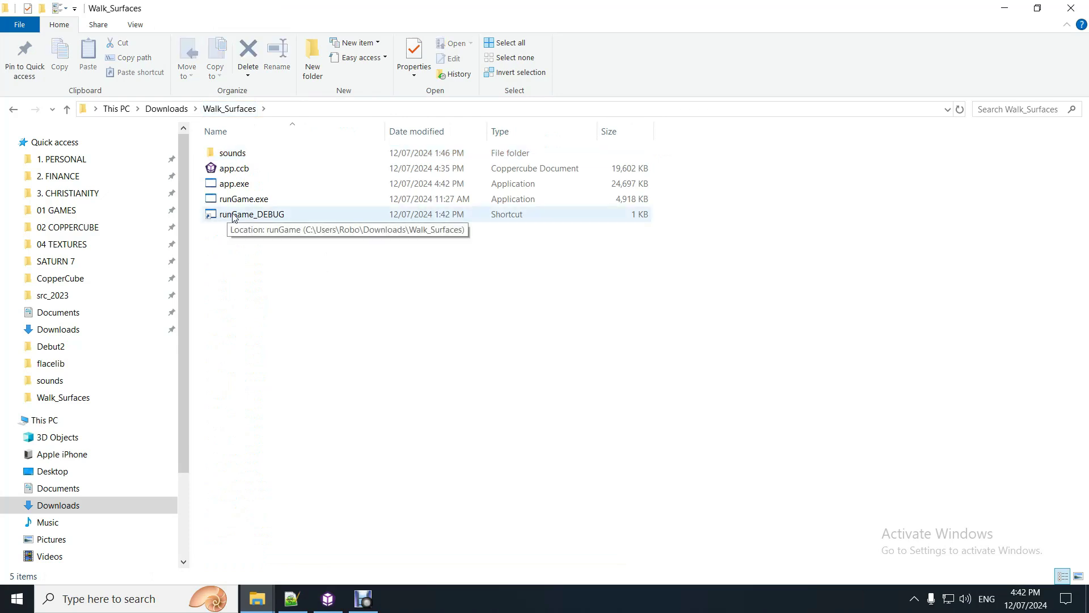
double_click(234, 215)
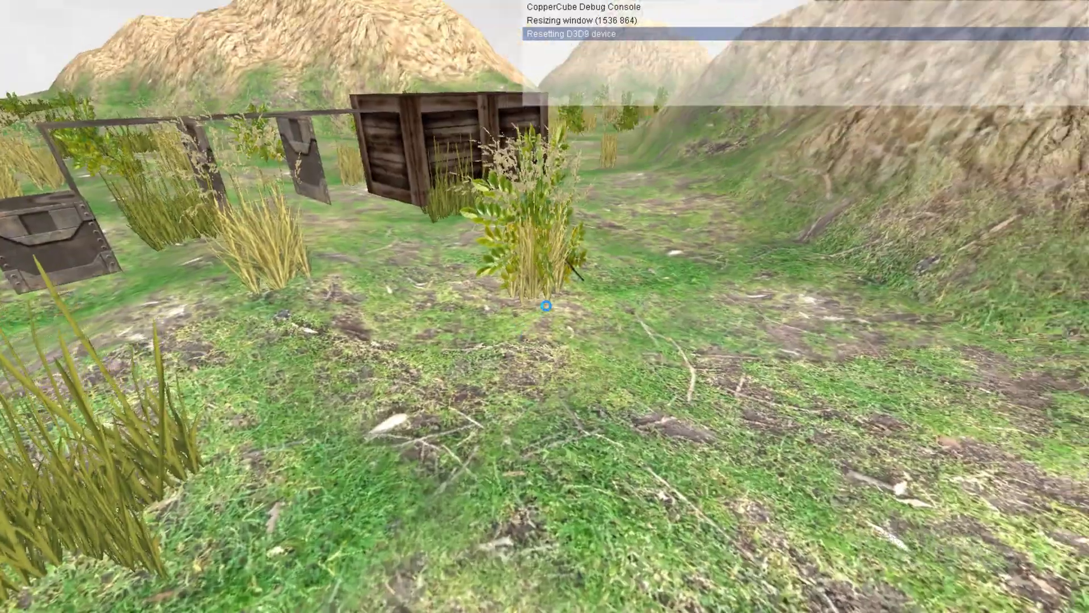
Step: Walk the player through the grass and plants on the terrain to examine the plant sound entries in the debug console
key(w)
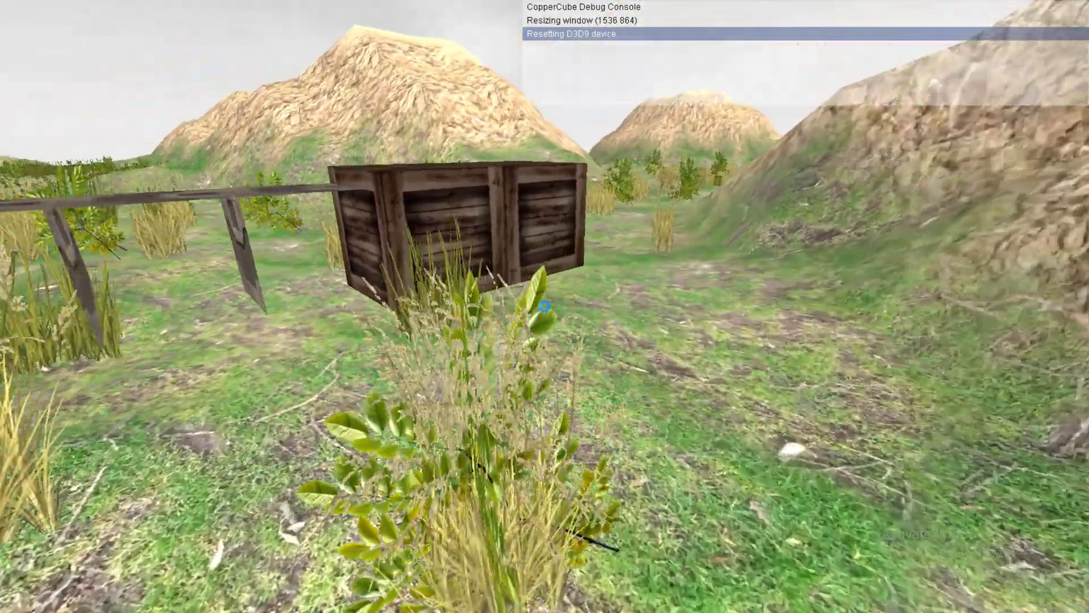
key(s)
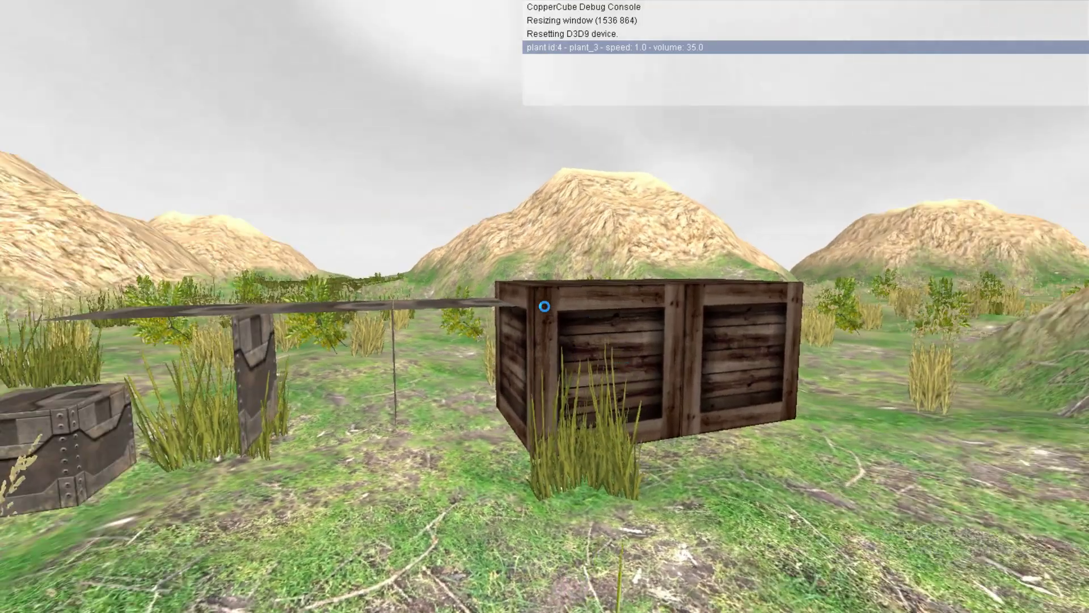
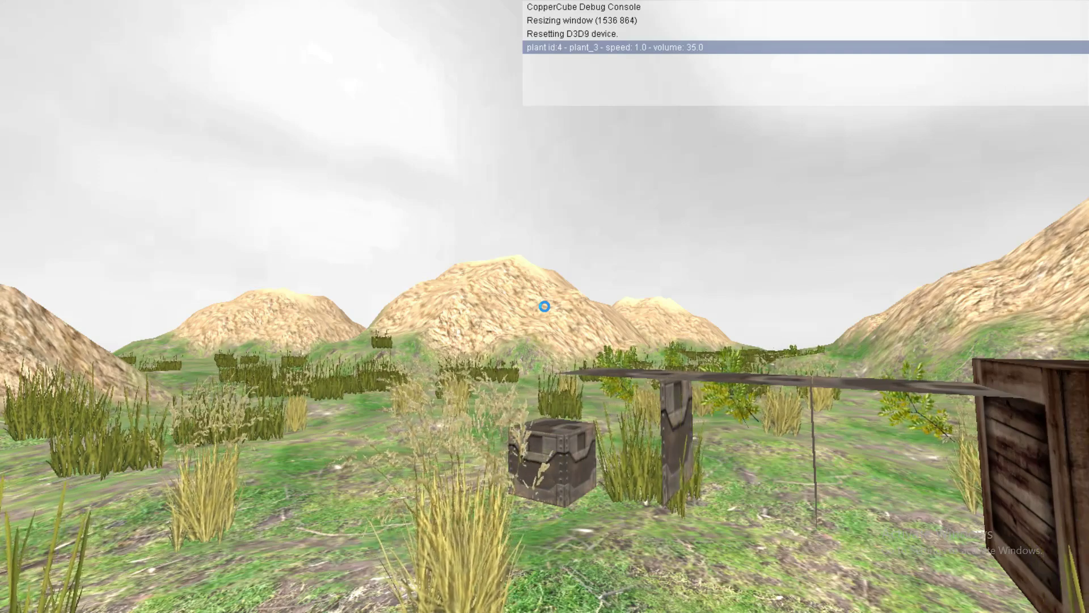
key(w)
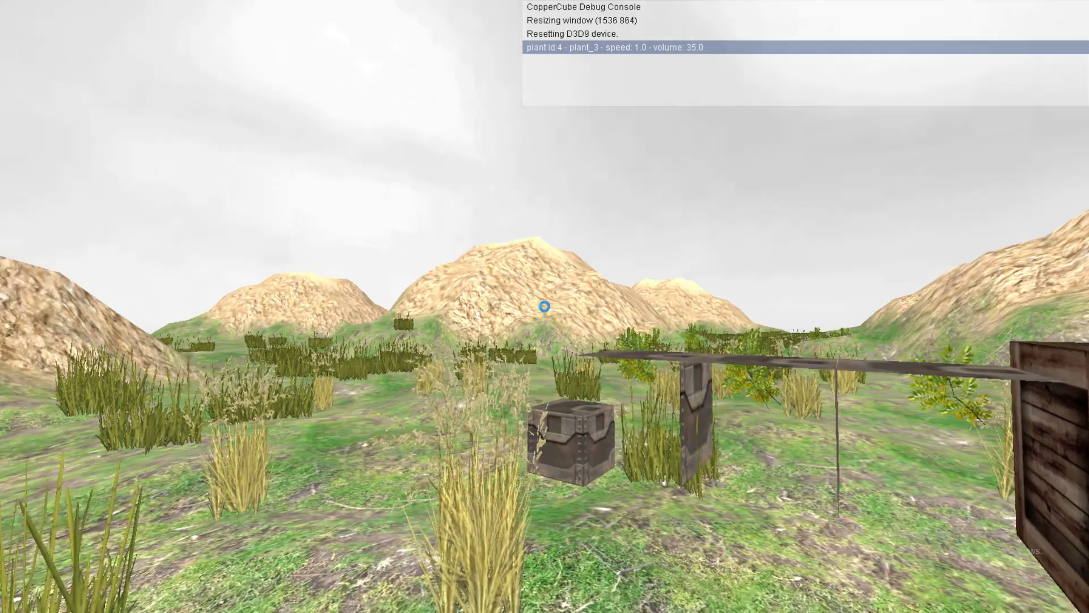
key(w)
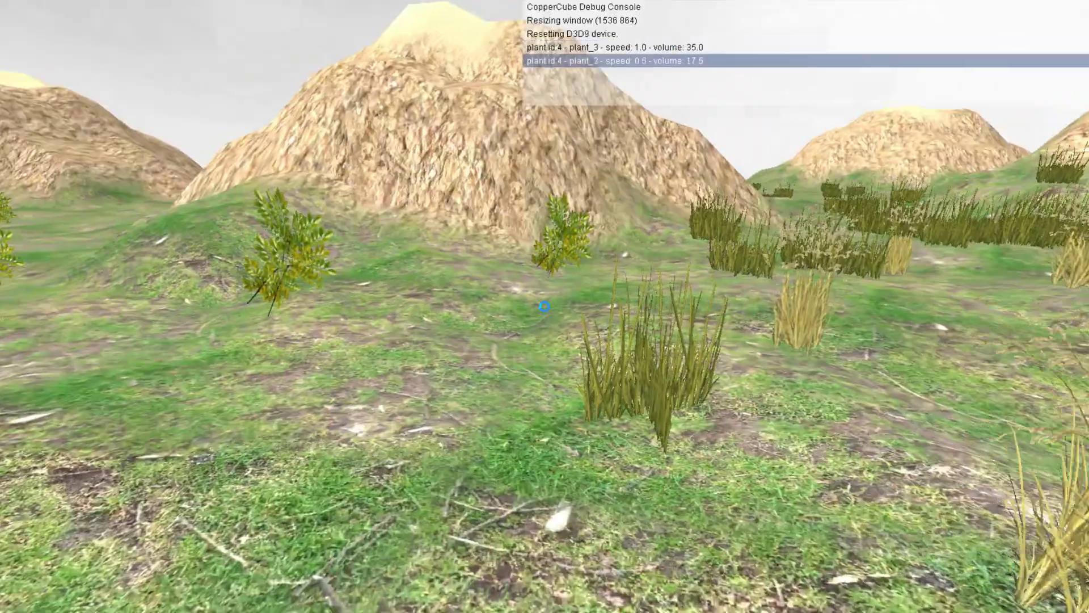
key(w)
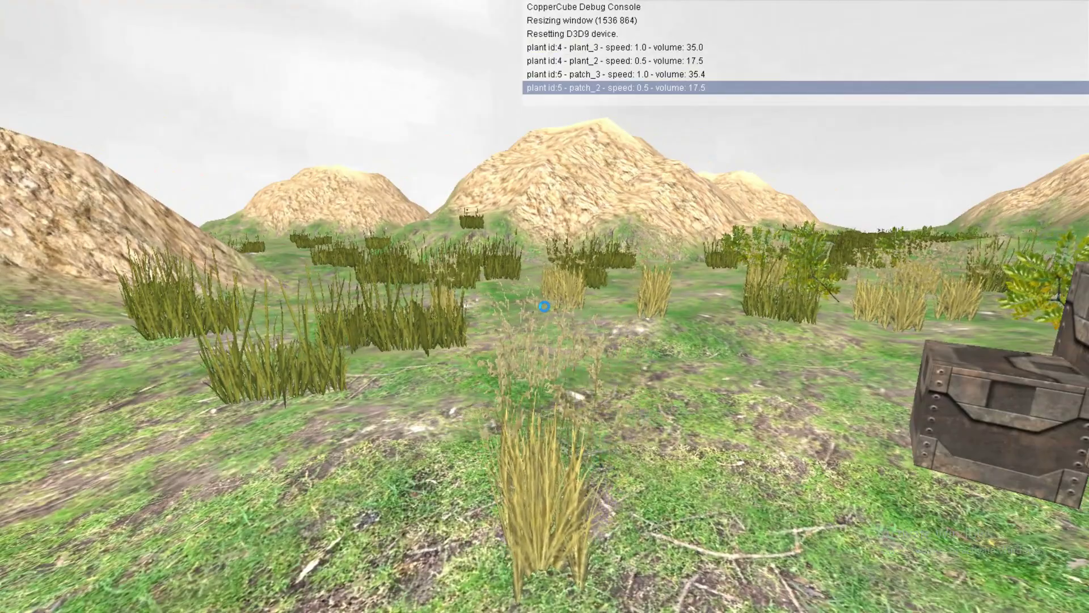
key(w)
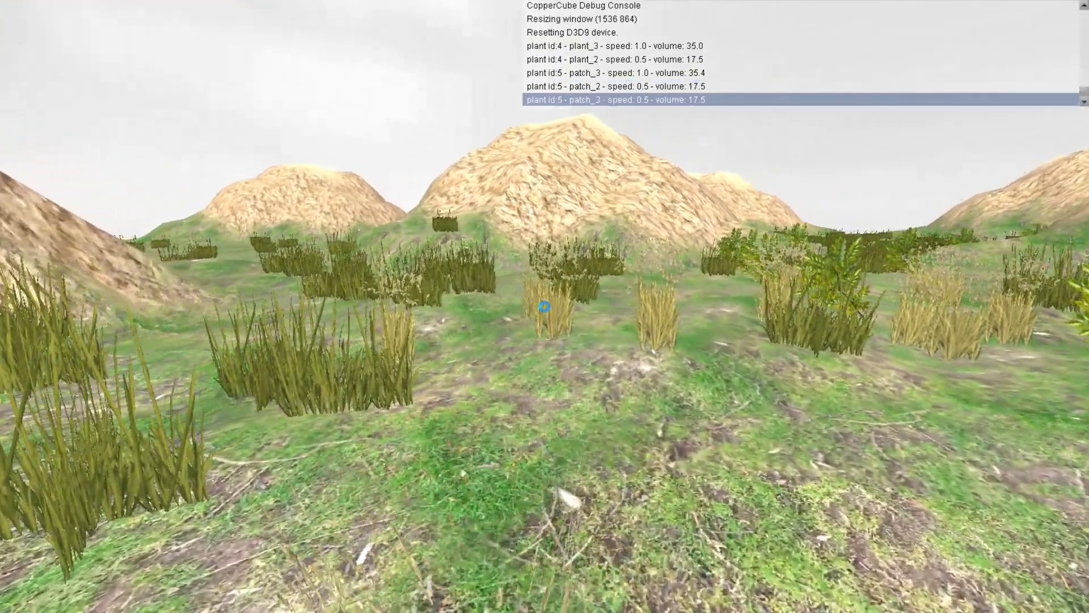
key(w)
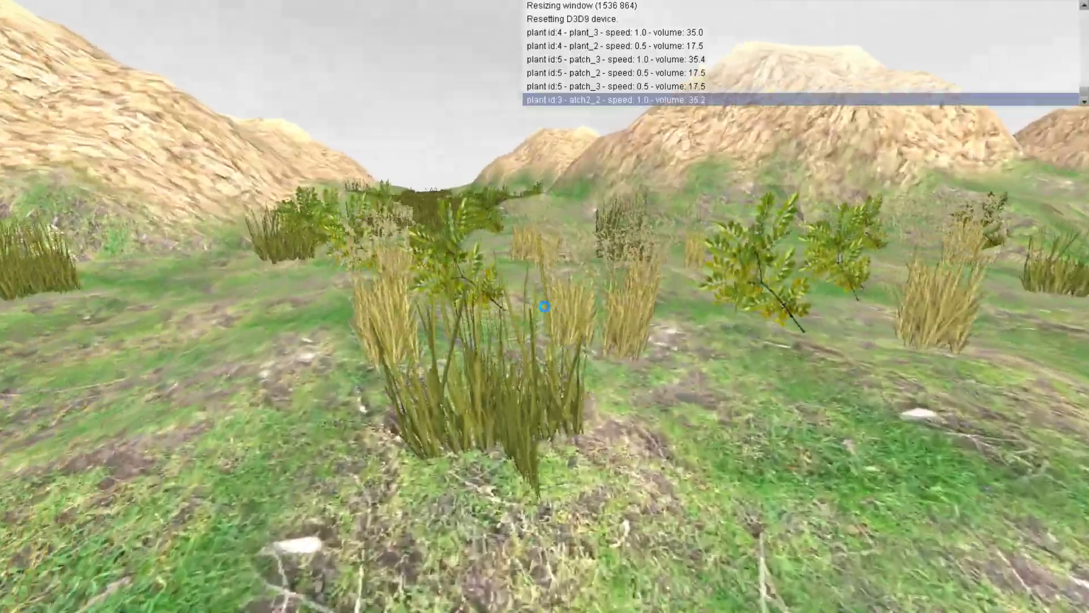
key(w)
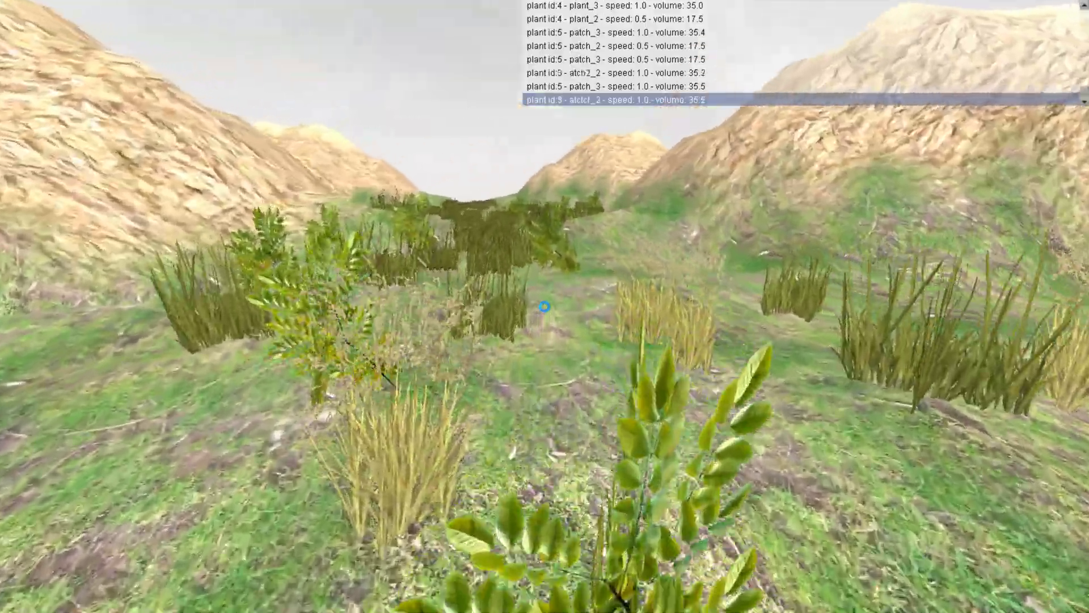
Step: Walk the player at full speed across the grass and past the crates to check the logged plant sounds and volumes
key(w)
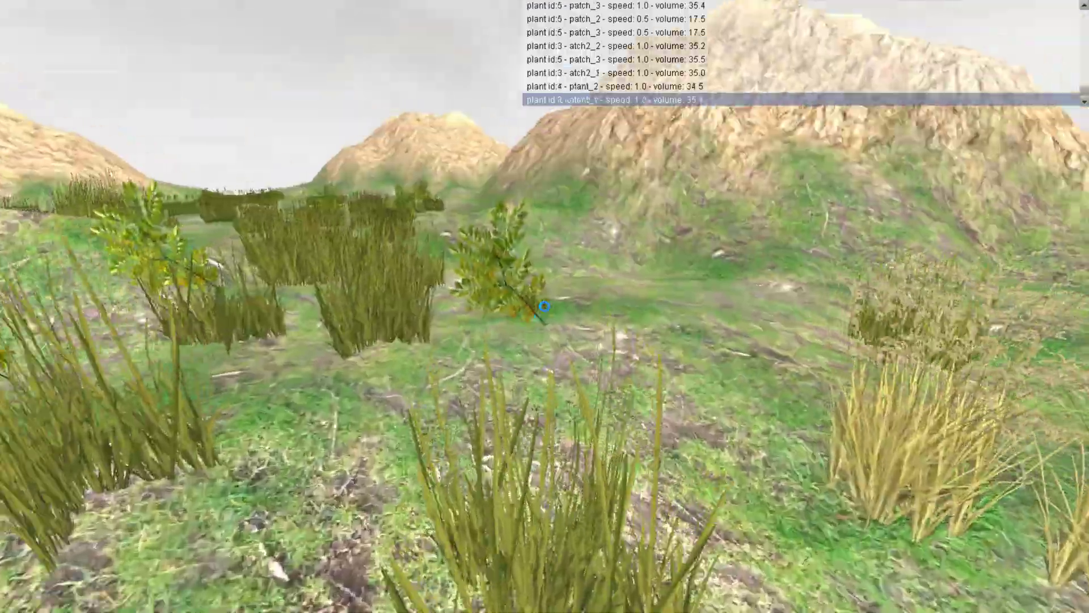
key(w)
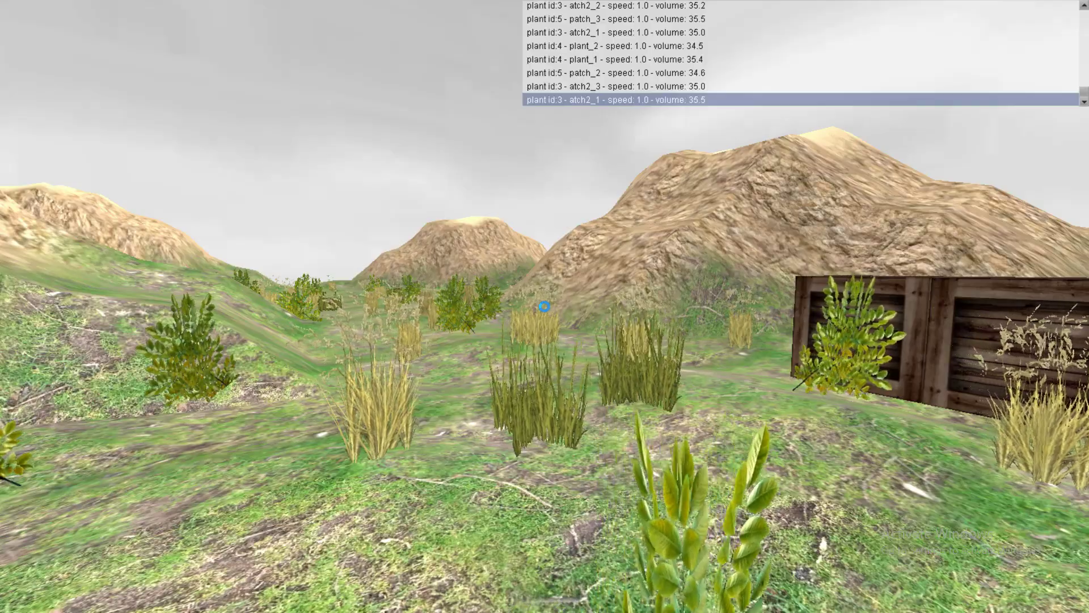
mouse_move(544, 307)
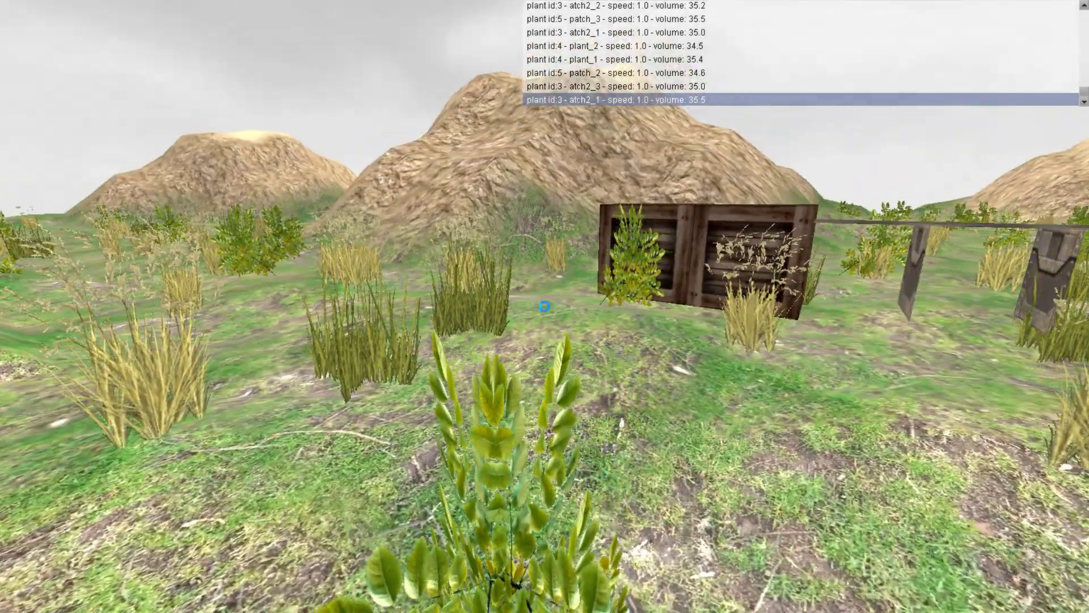
key(w)
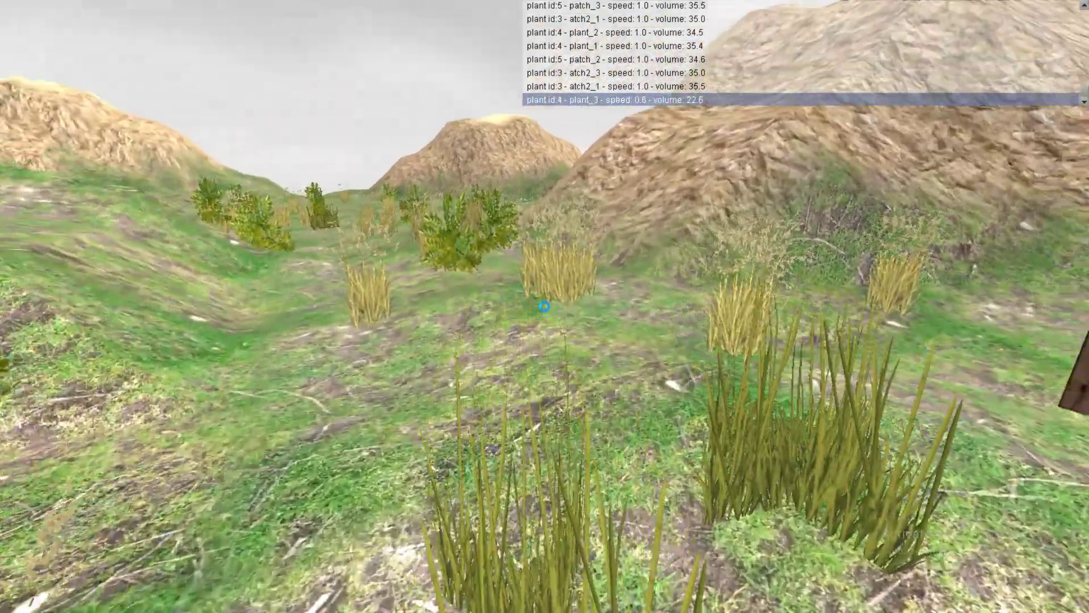
key(w)
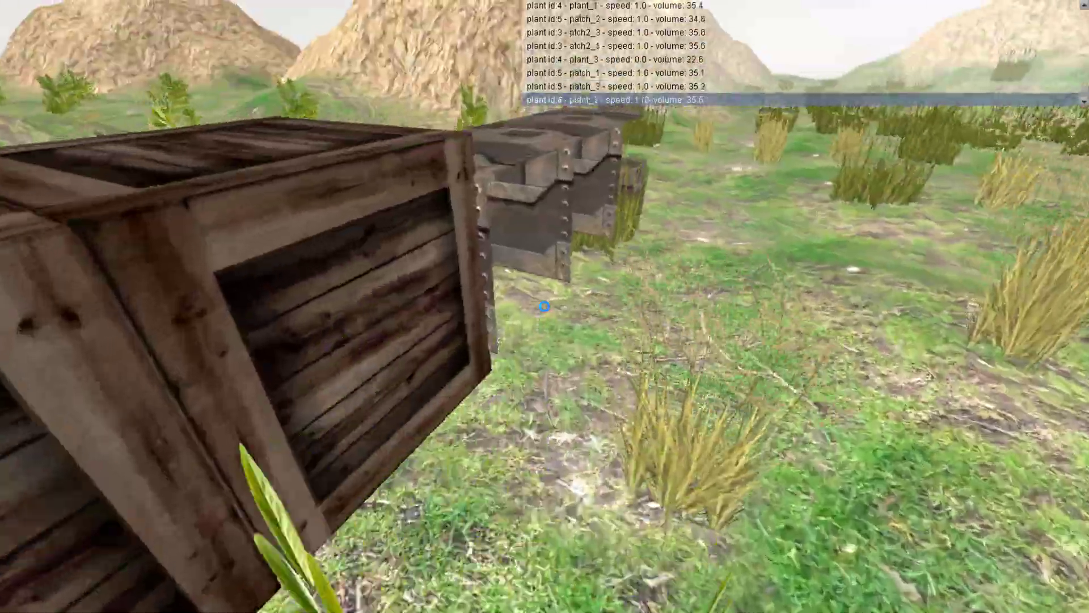
key(w)
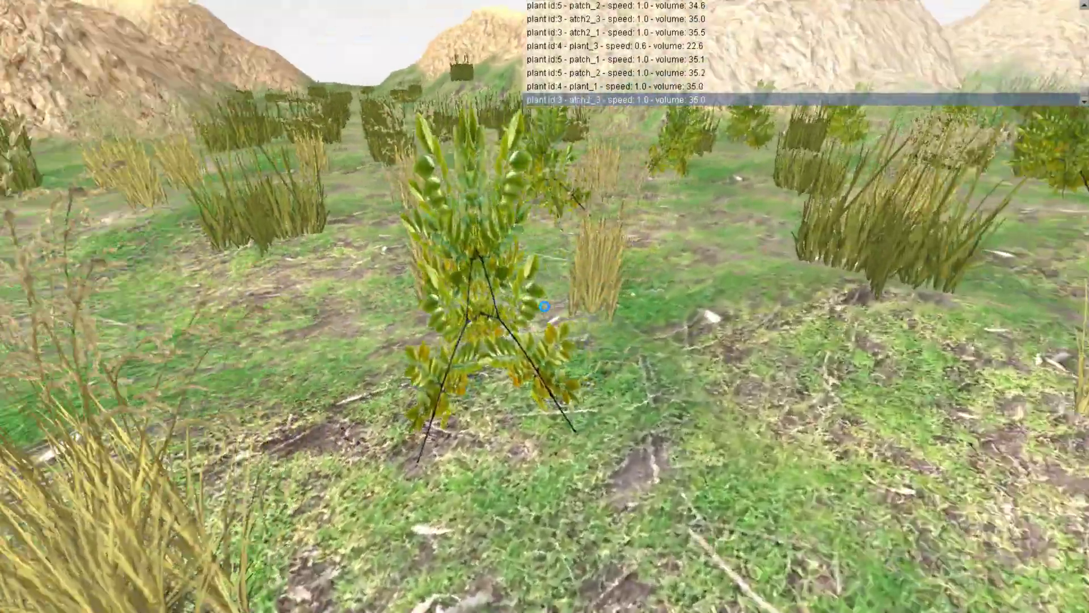
key(w)
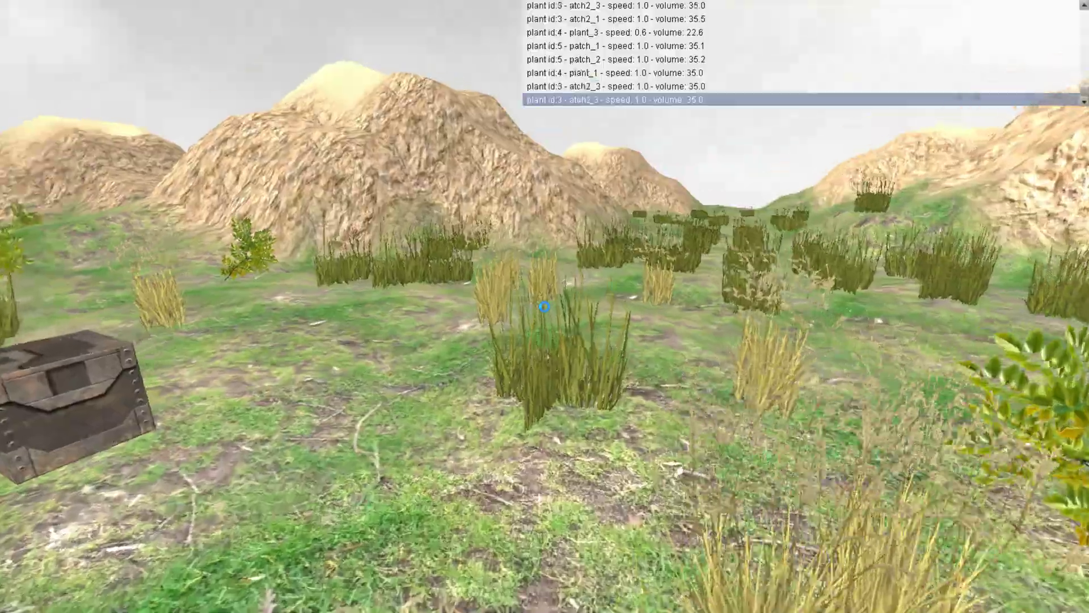
key(w)
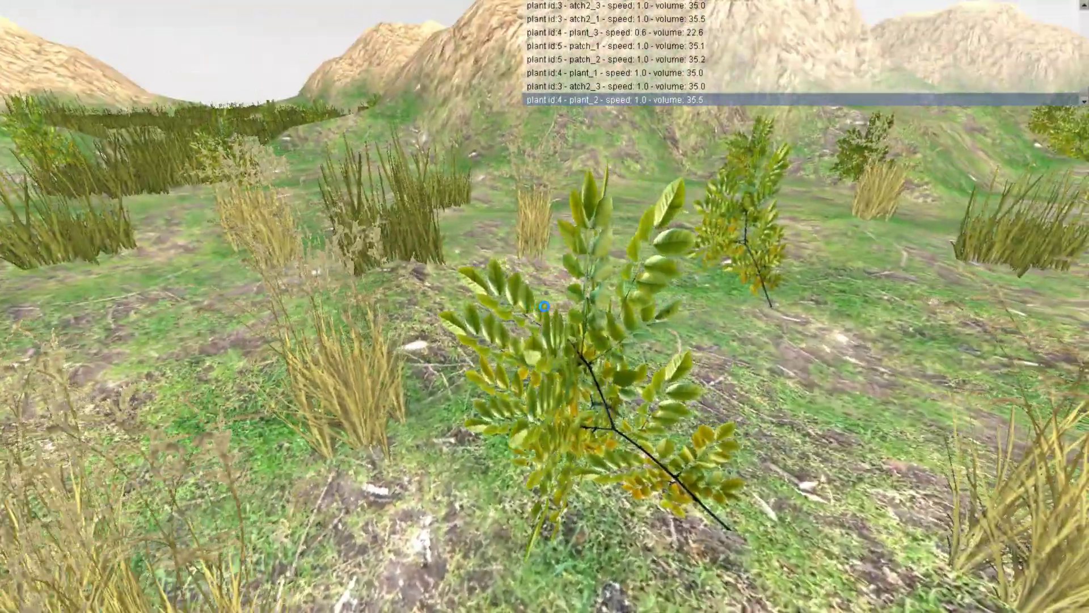
Step: Move the player slowly back and forth around the leafy plant to check how walking speed affects its sound volume
key(w)
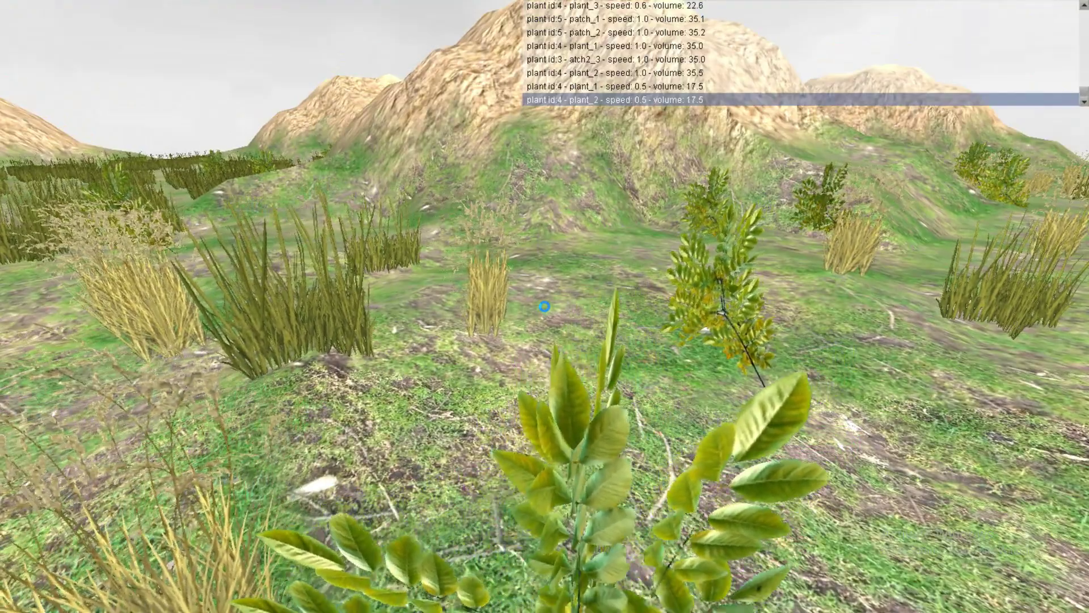
key(w)
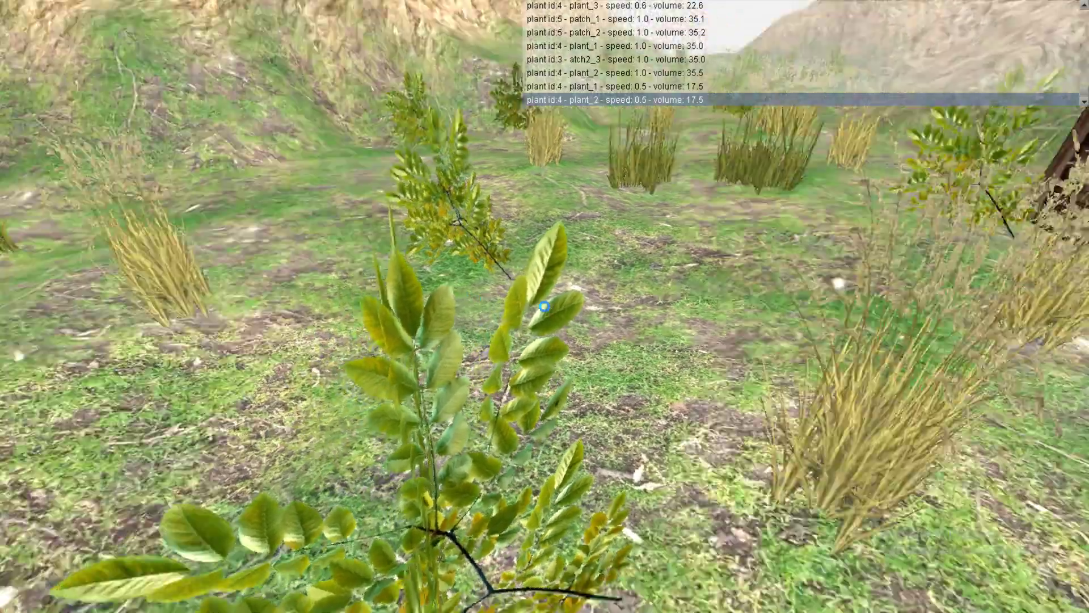
key(w)
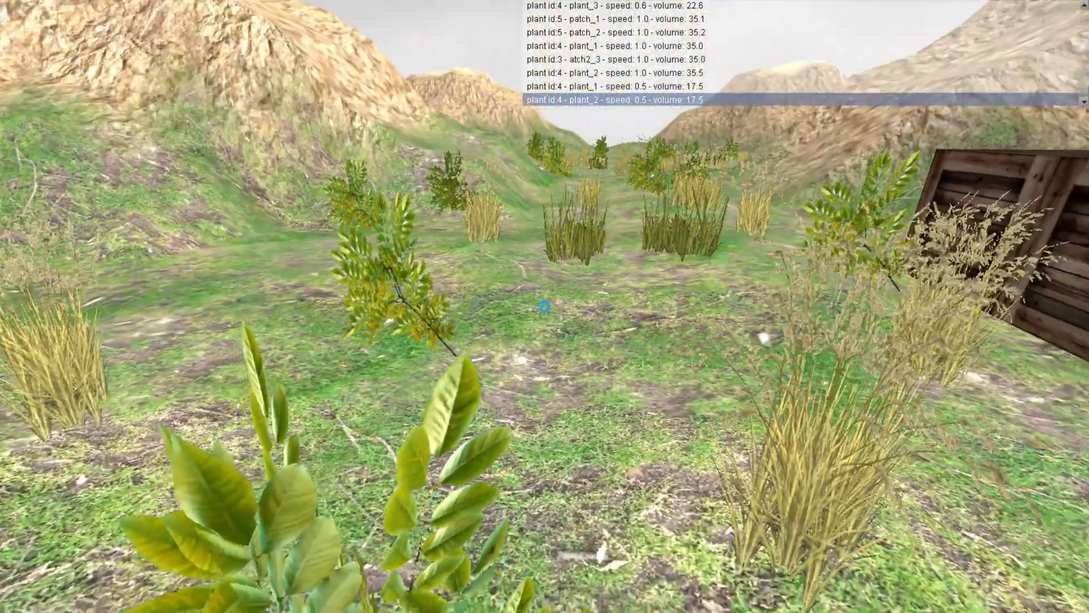
key(w)
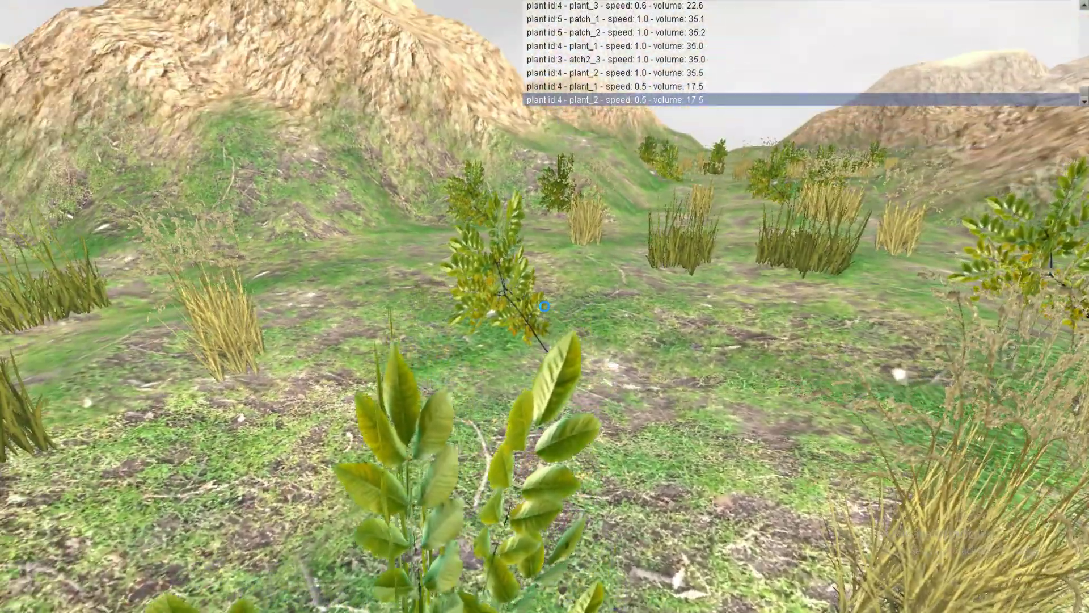
key(w)
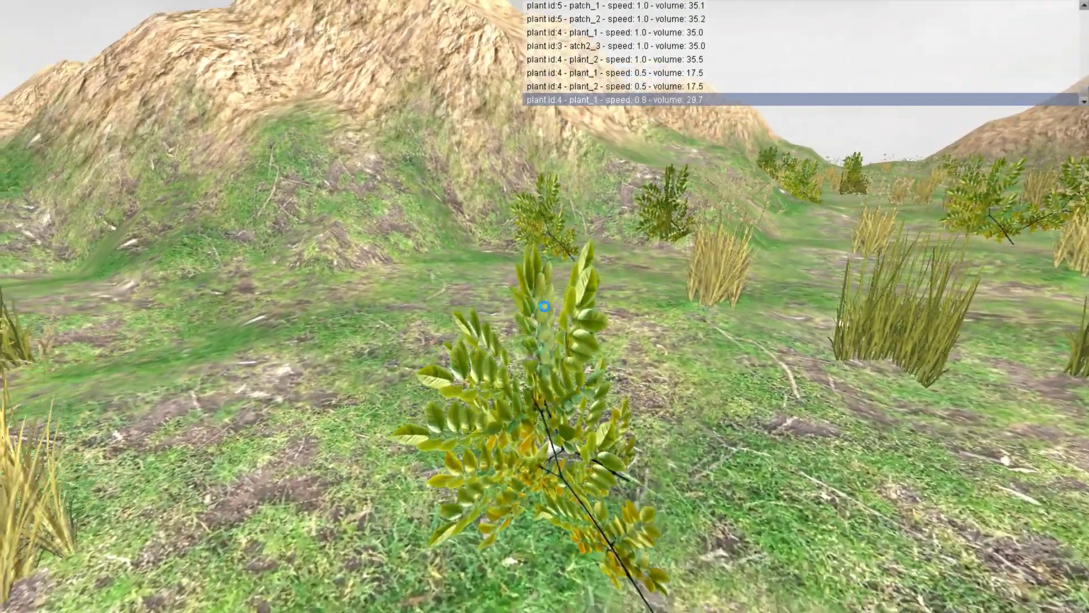
key(w)
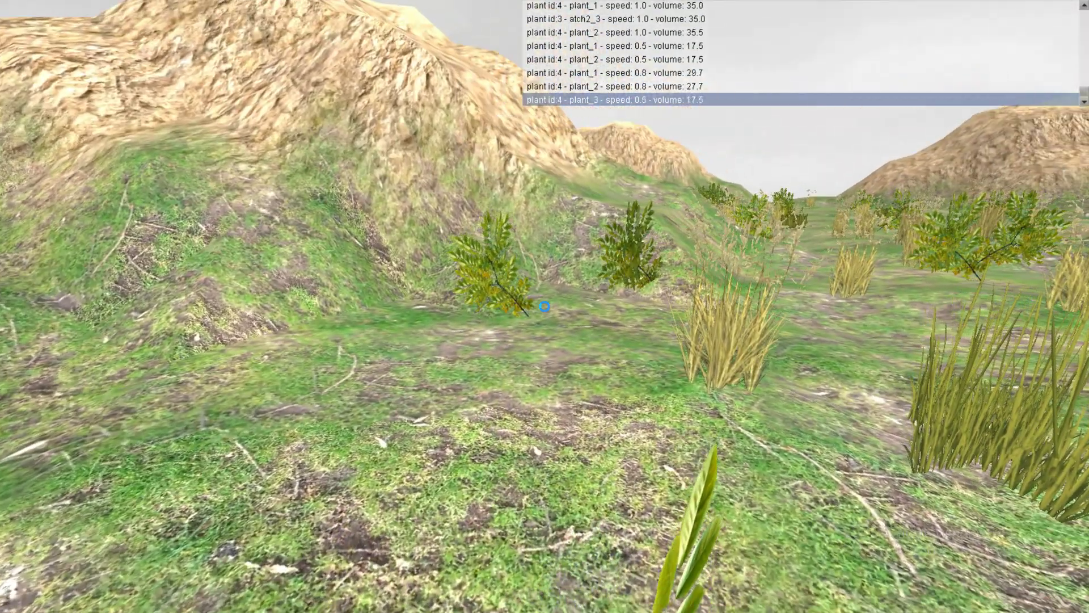
key(d)
key(s)
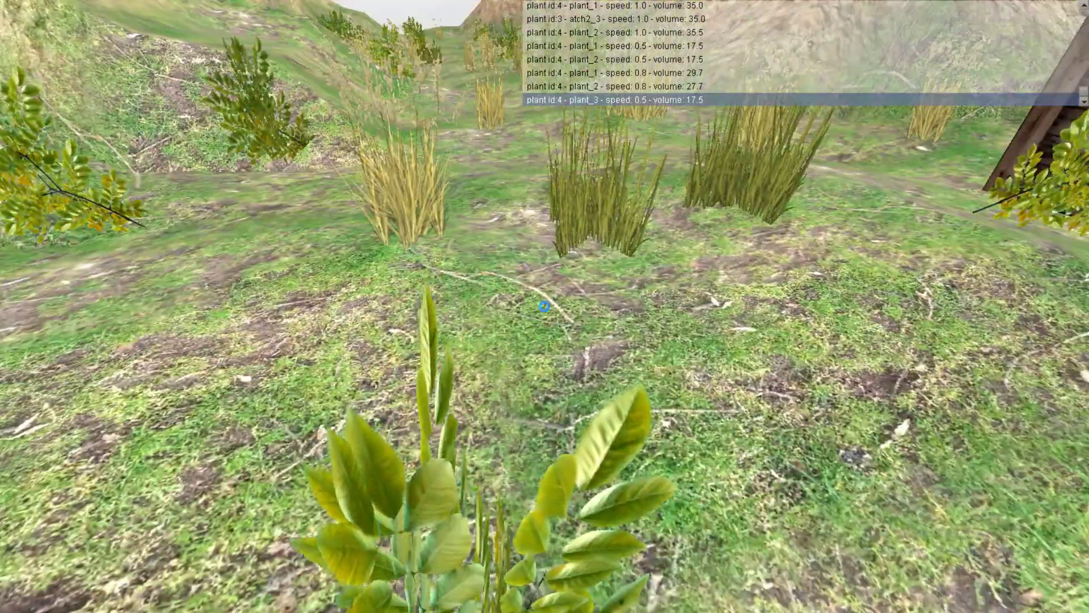
Step: Walk slowly through the green grass patch facing the wooden crate to check its patch sound entries at reduced speed
key(w)
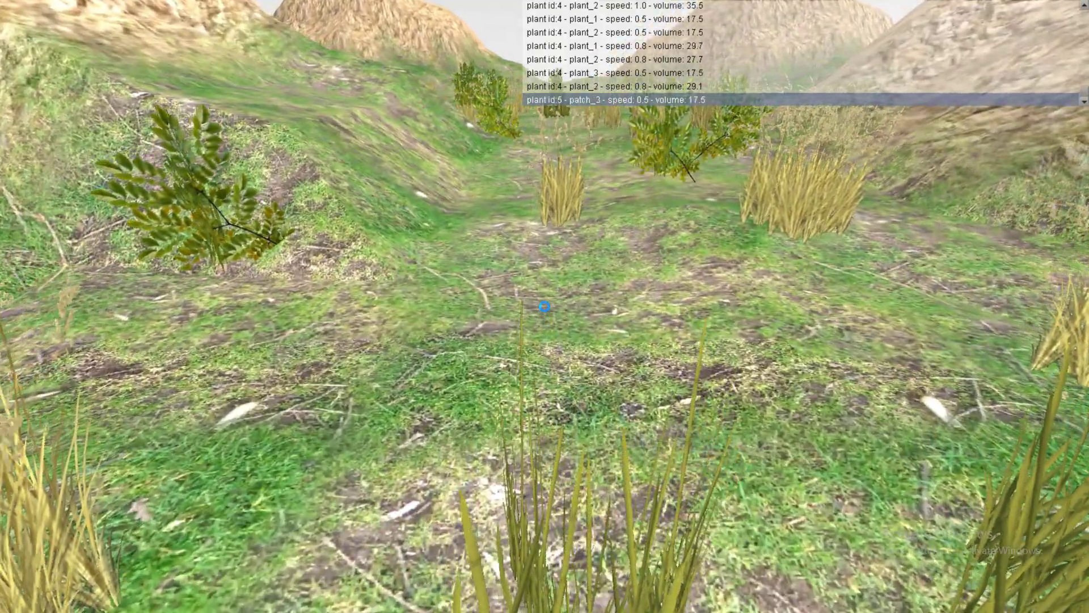
key(w)
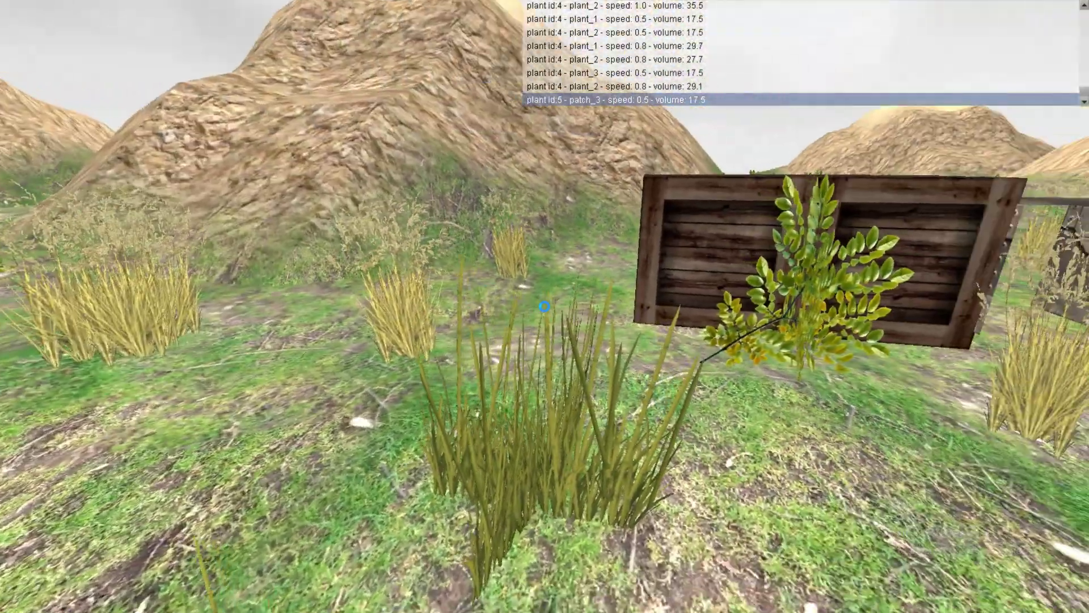
key(w)
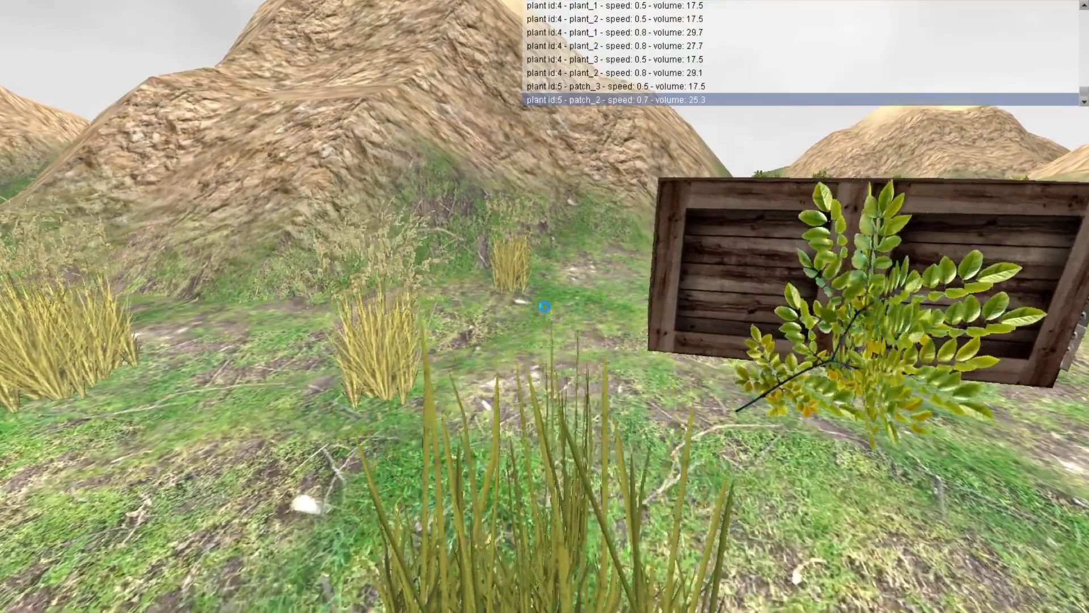
key(w)
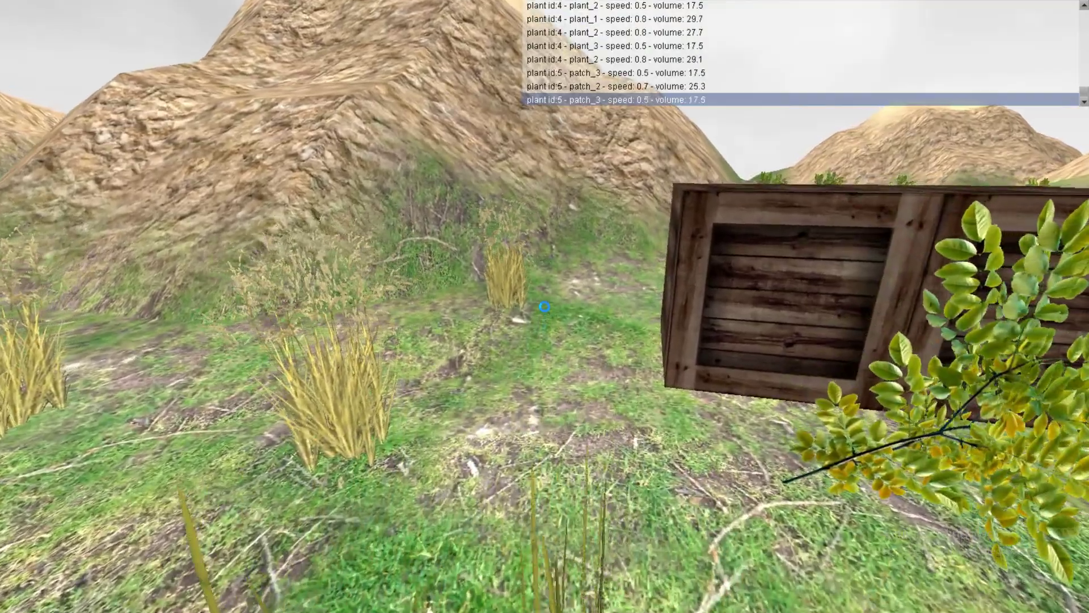
Step: Walk from the crate across the mixed vegetation toward the hillside, comparing the patch and plant sound entries at different speeds
key(w)
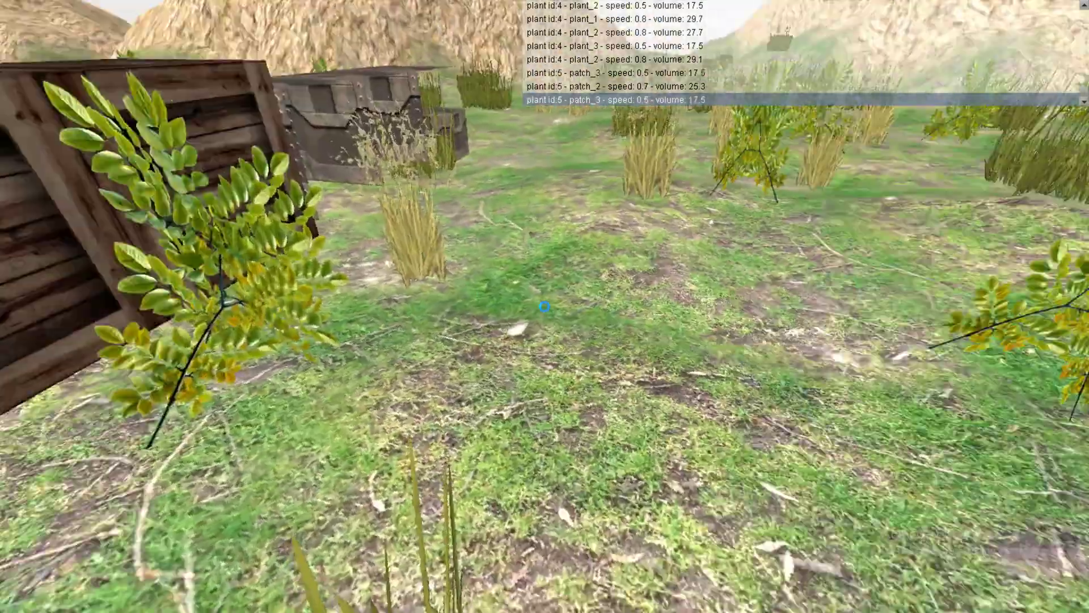
key(w)
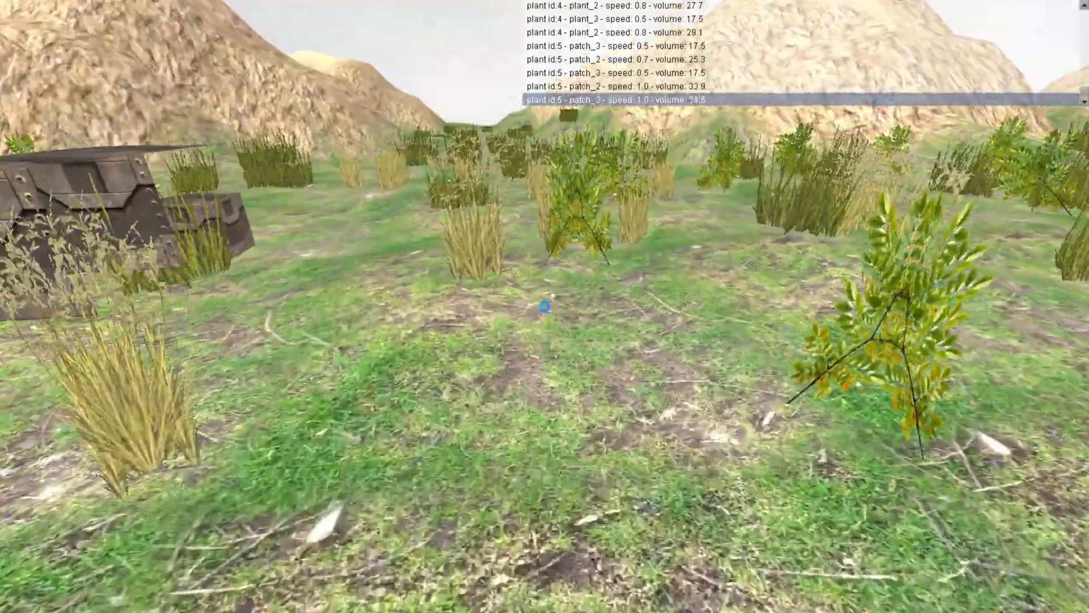
key(w)
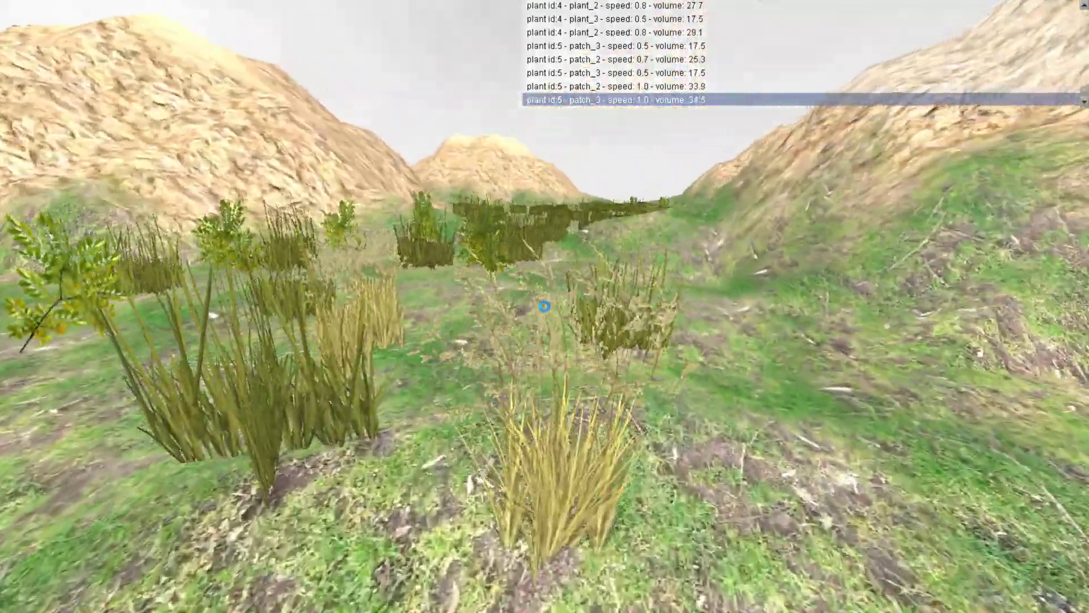
key(w)
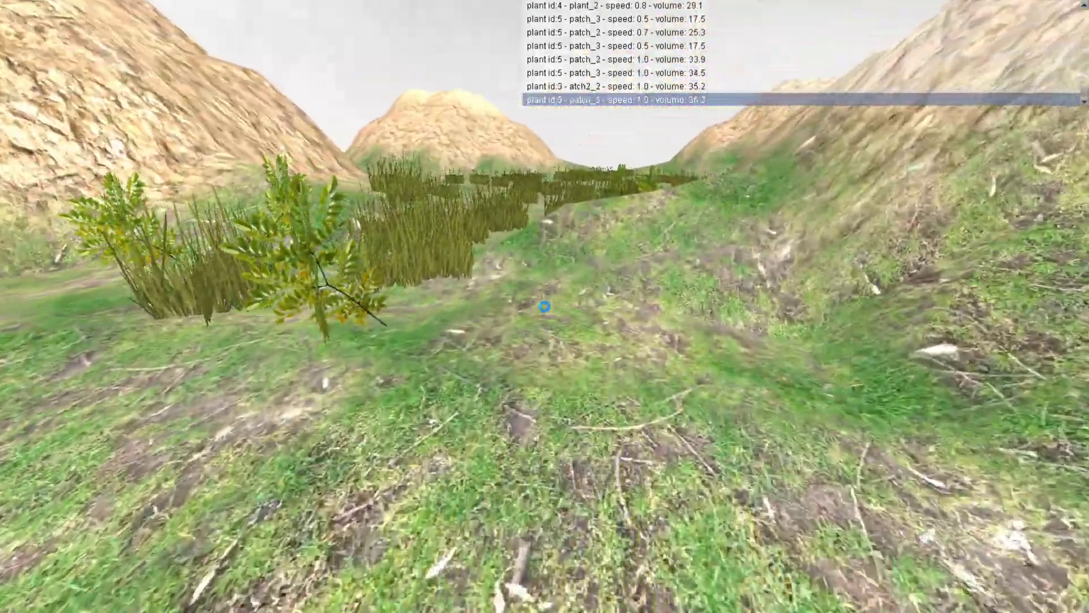
key(w)
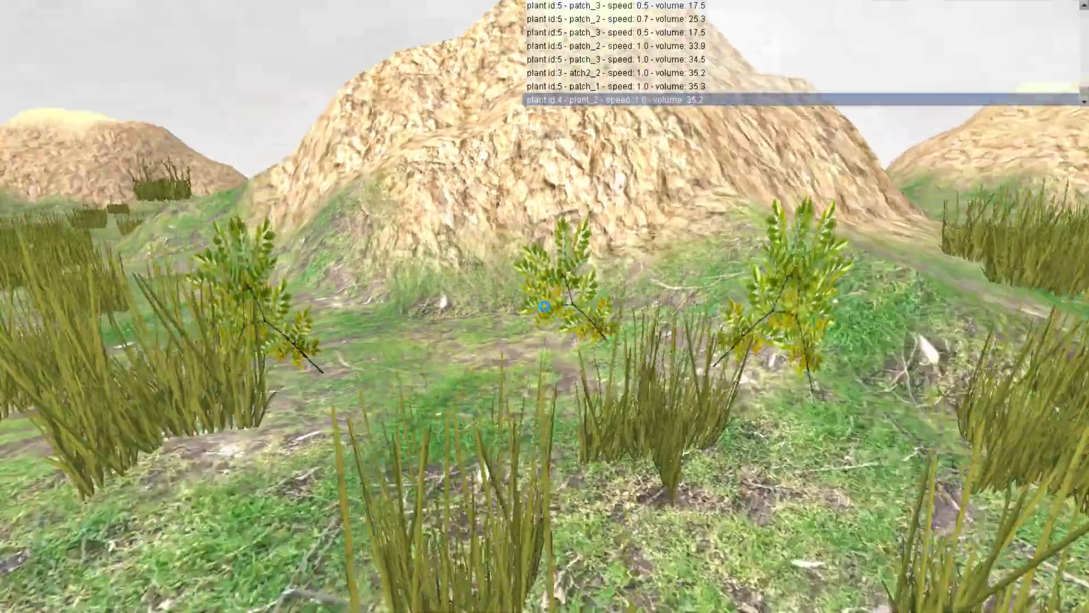
key(w)
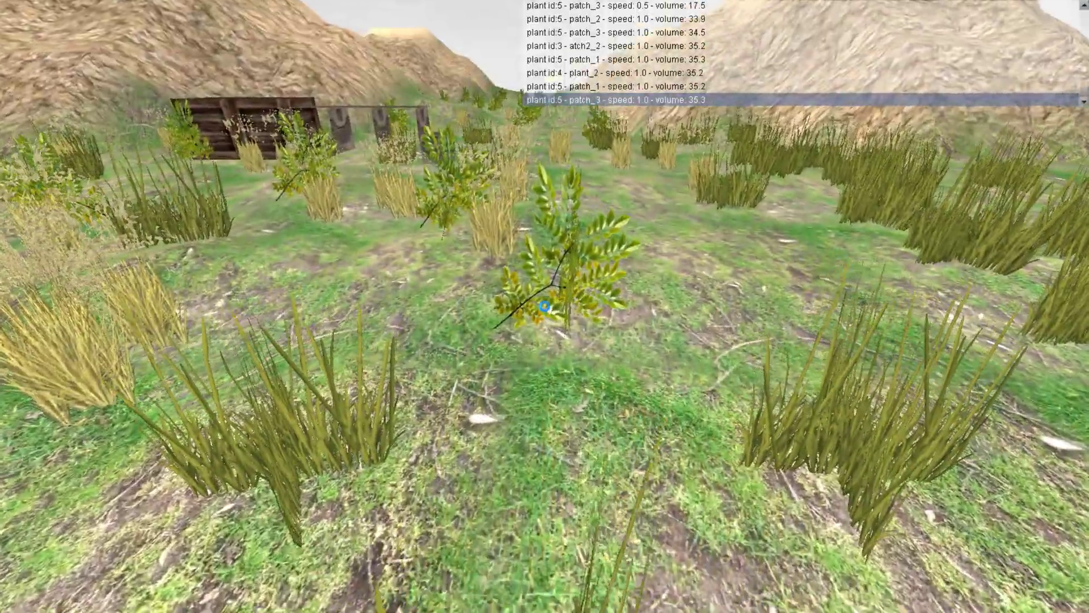
key(w)
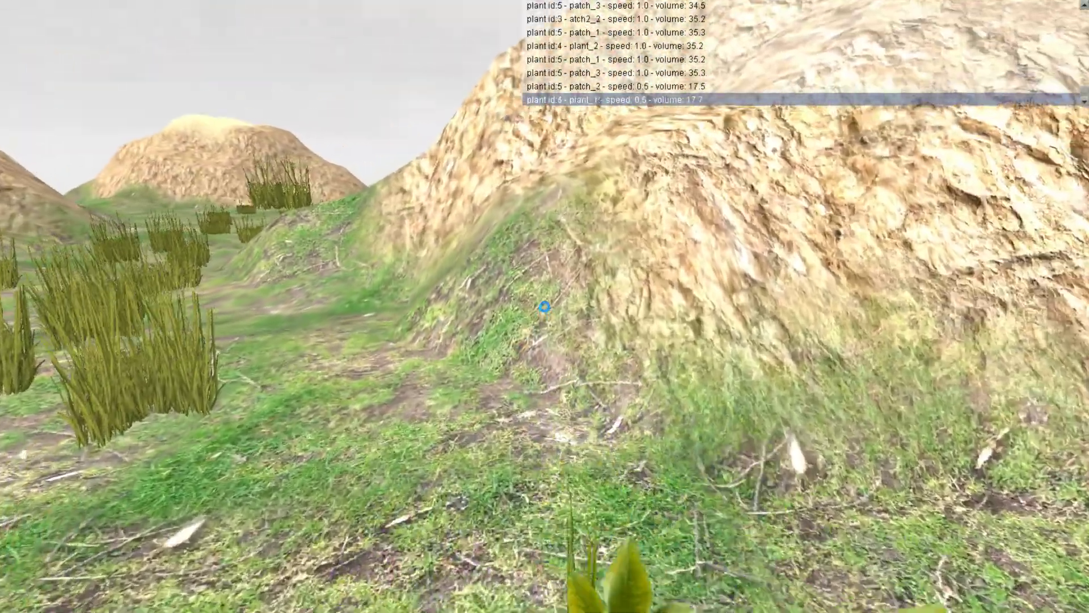
Step: Walk through the green grass patches and past the crates at full speed to check the logged patch sounds and volumes
key(w)
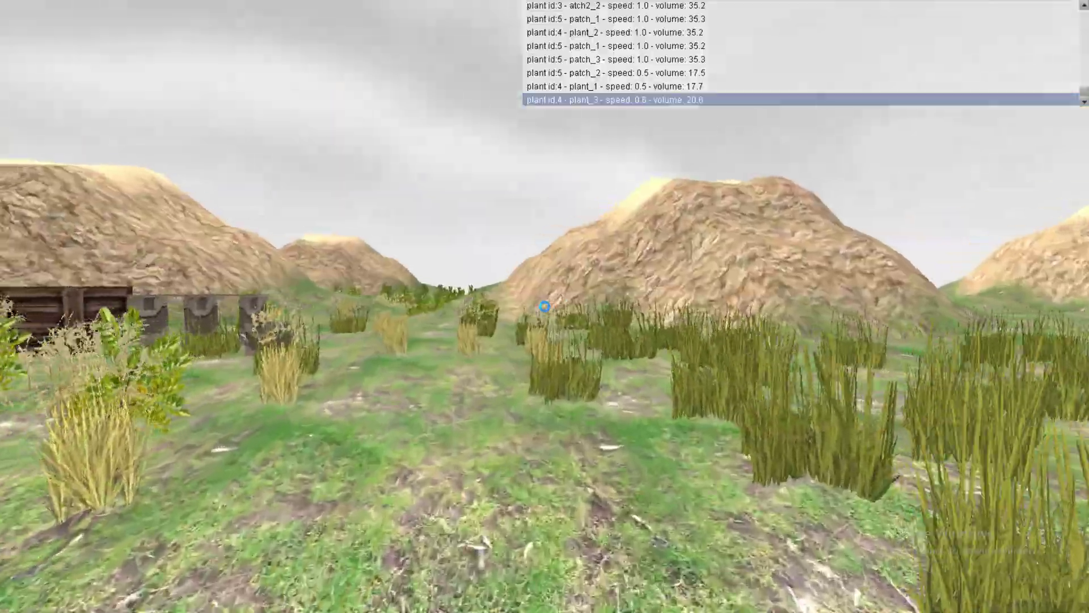
key(w)
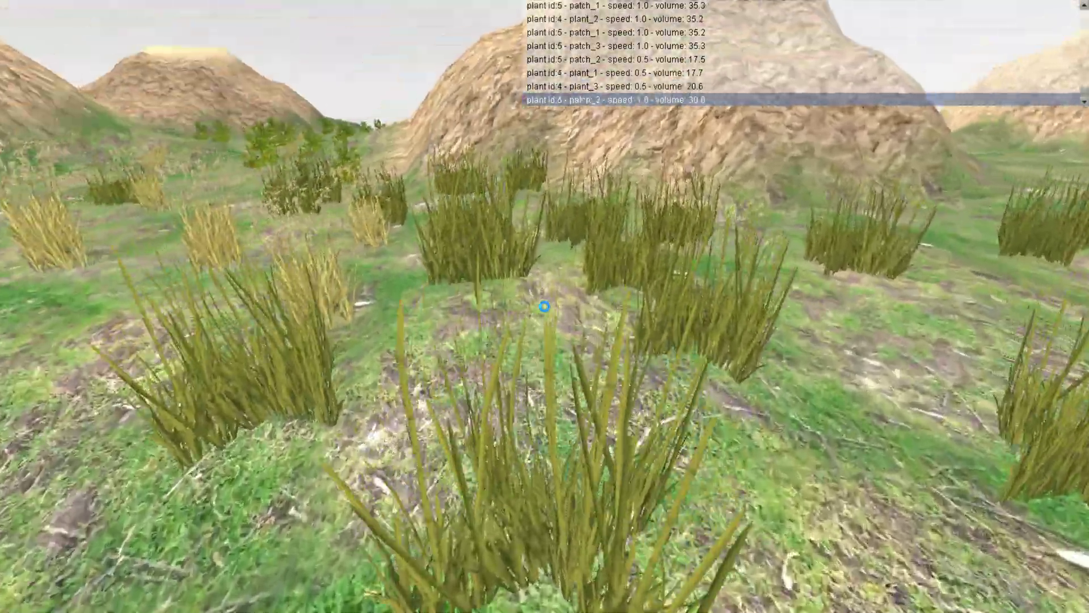
key(w)
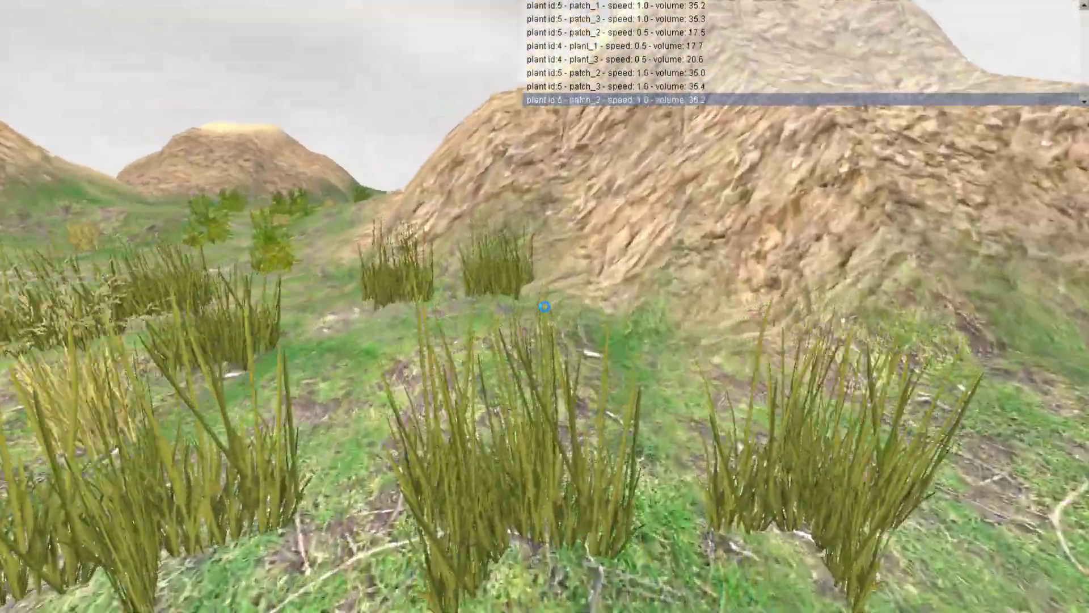
key(w)
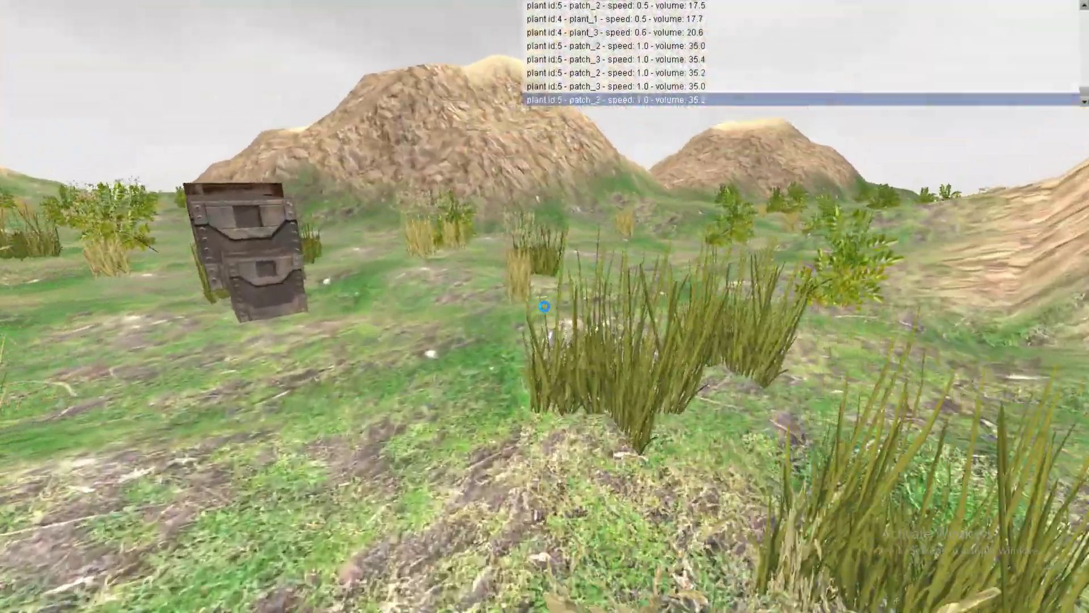
key(w)
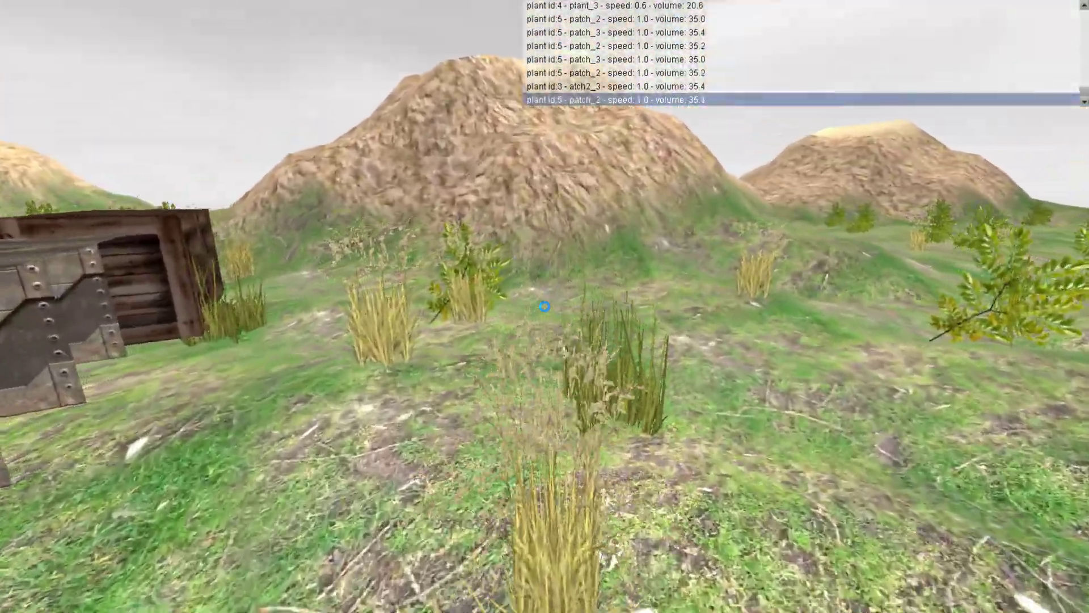
key(w)
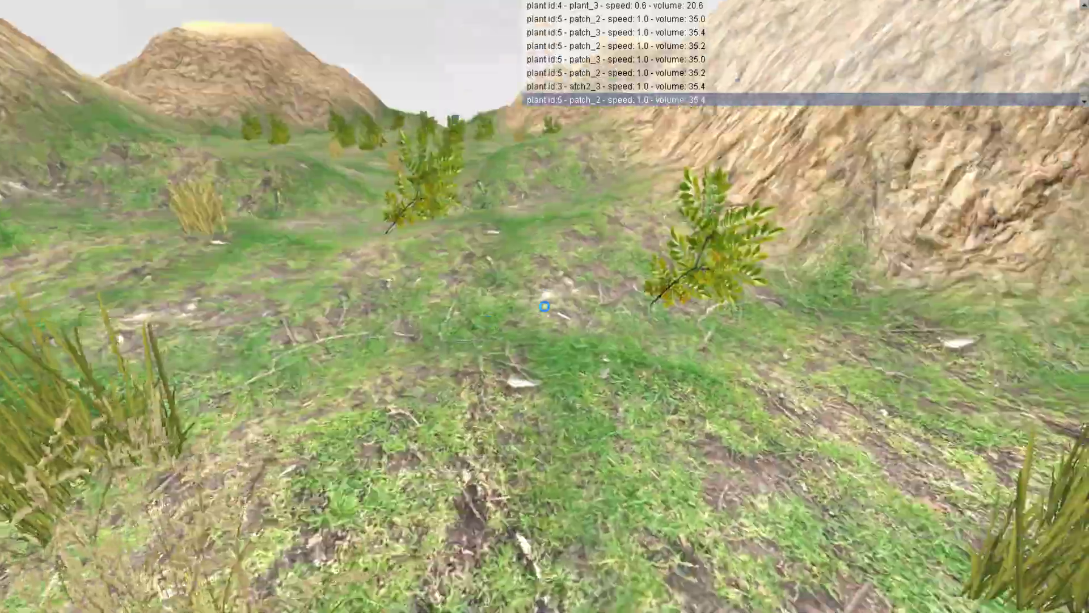
Step: Walk over the dry grass at reduced speed and on past the leafy plant to the hill, comparing volumes at both speeds
key(w)
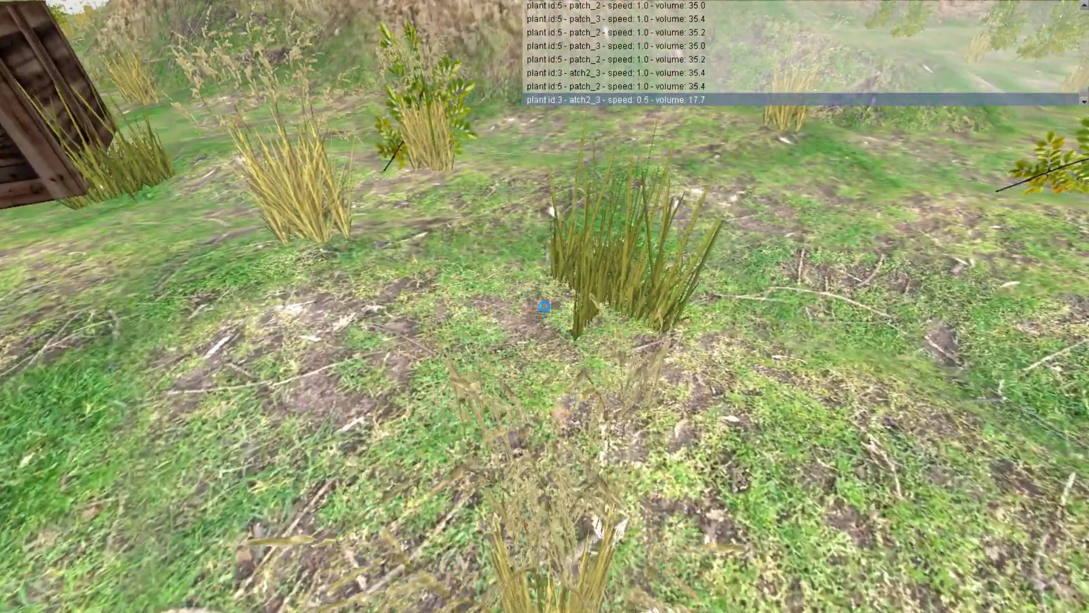
key(w)
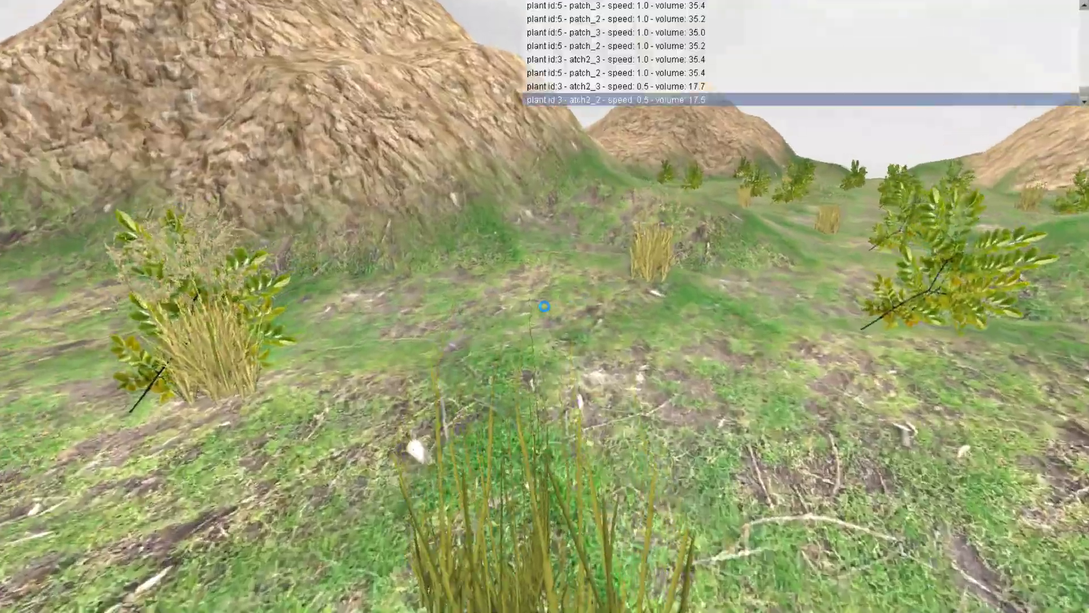
key(w)
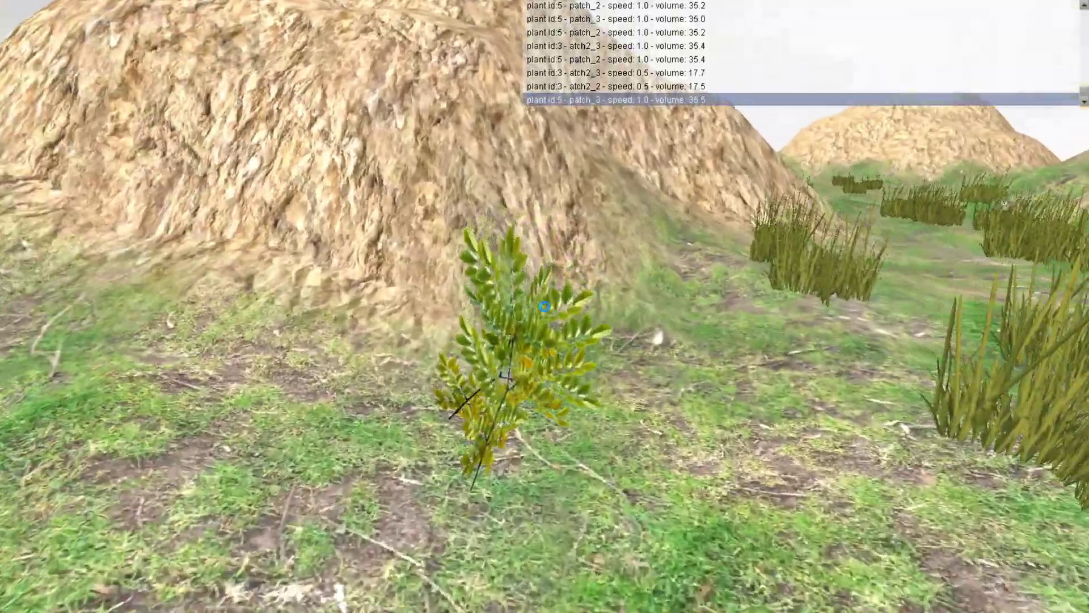
key(w)
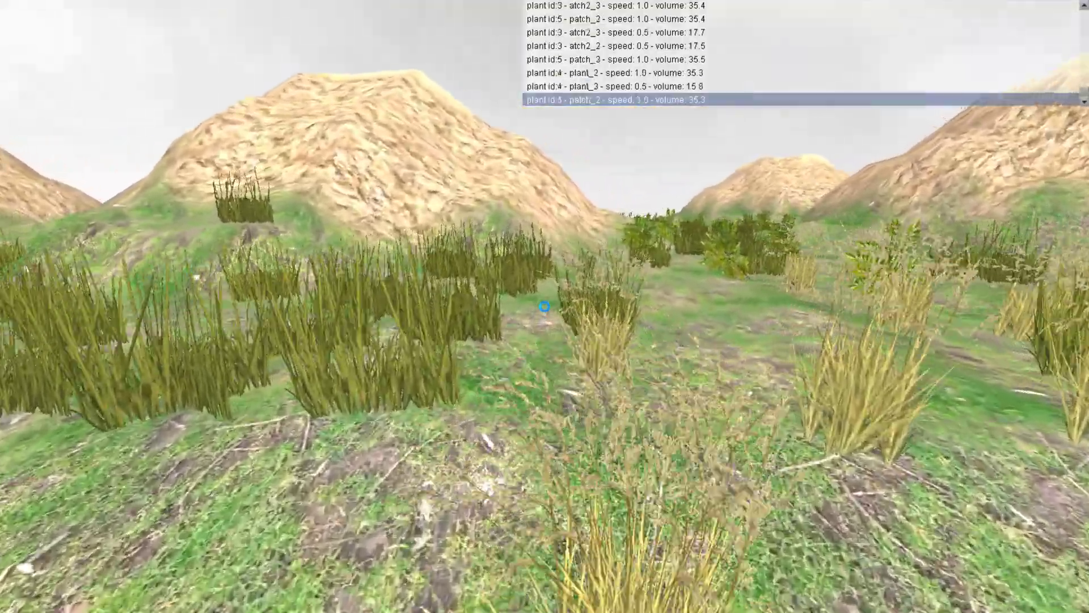
key(w)
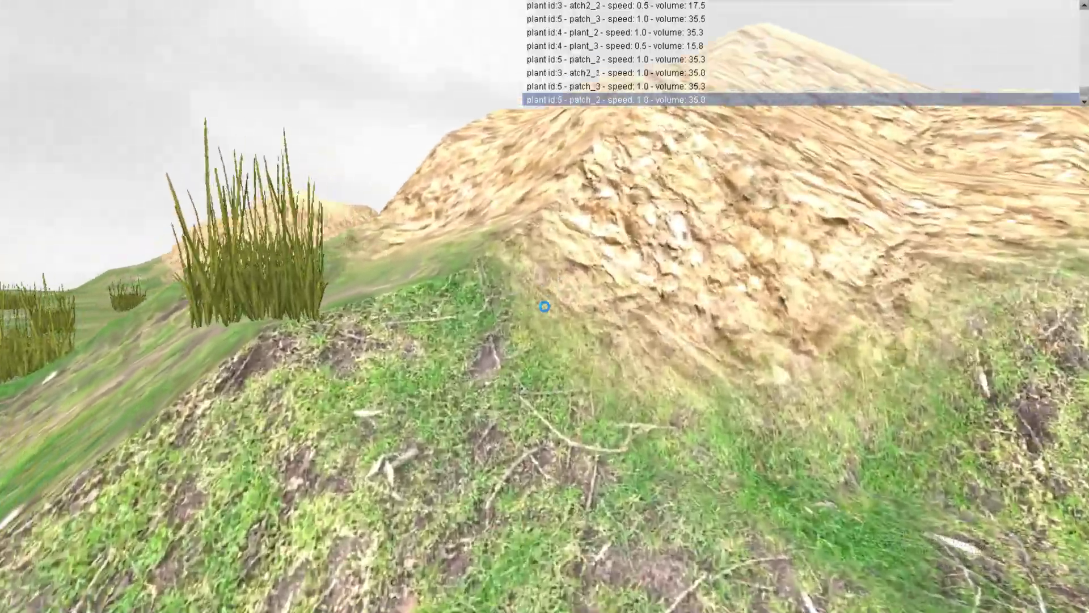
Step: Climb the rocky hillside to the sandy summit to check the log on terrain without plants
key(w)
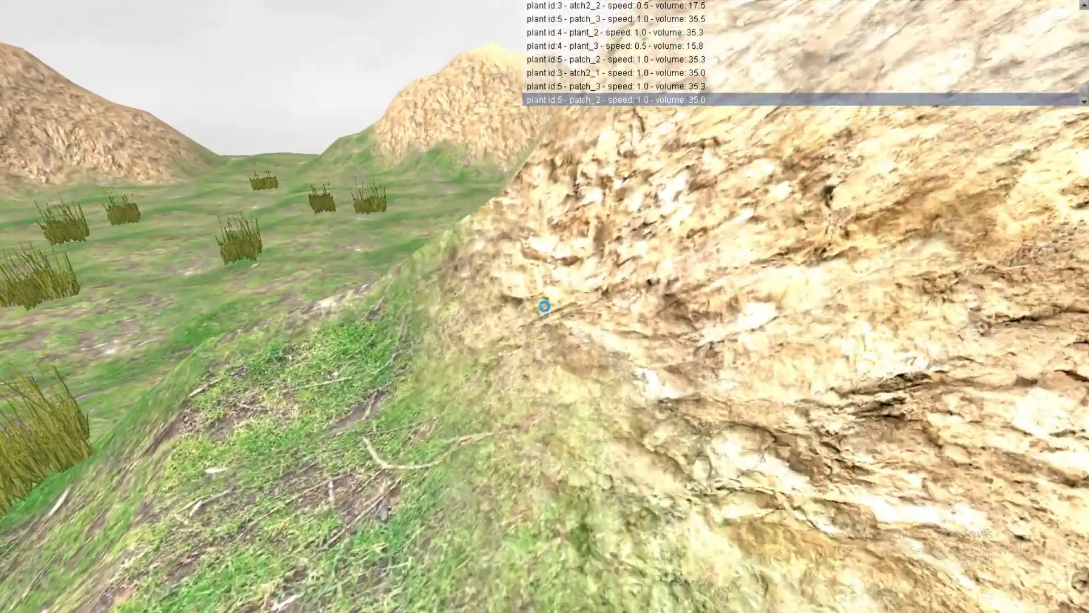
key(w)
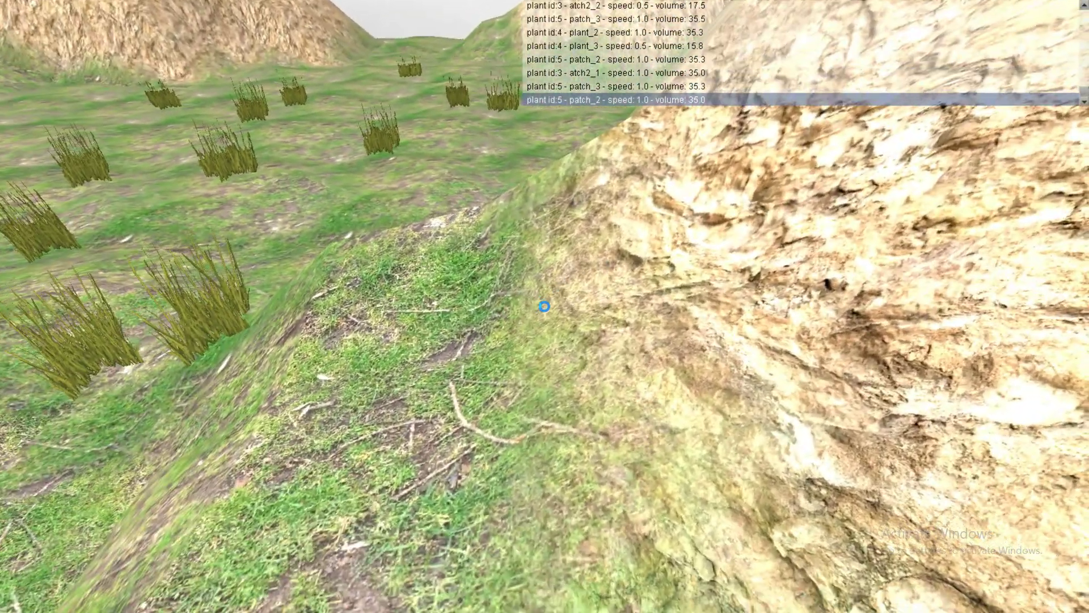
key(Up)
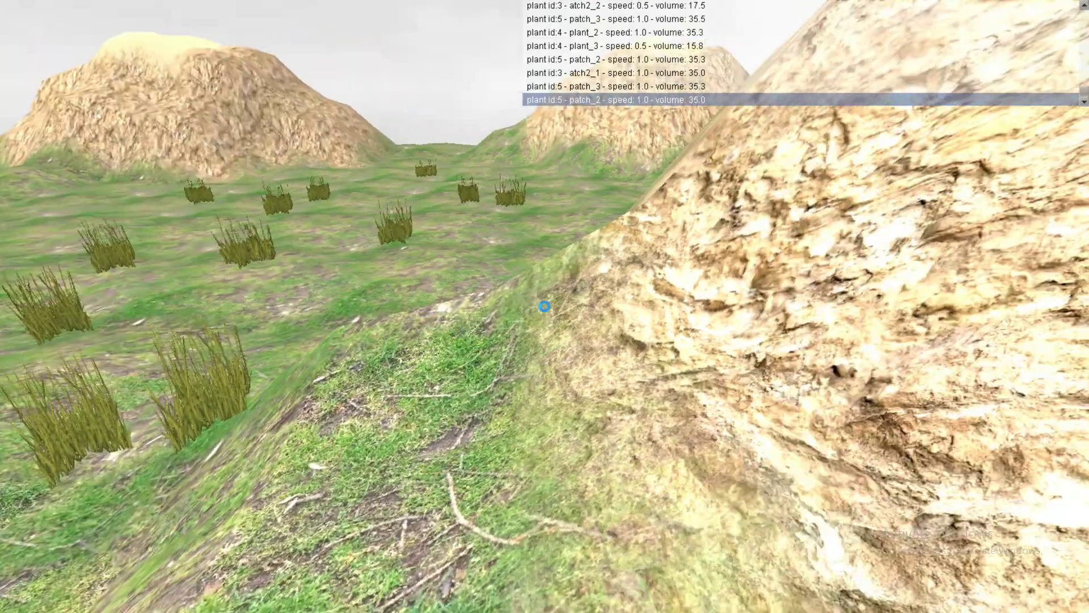
key(w)
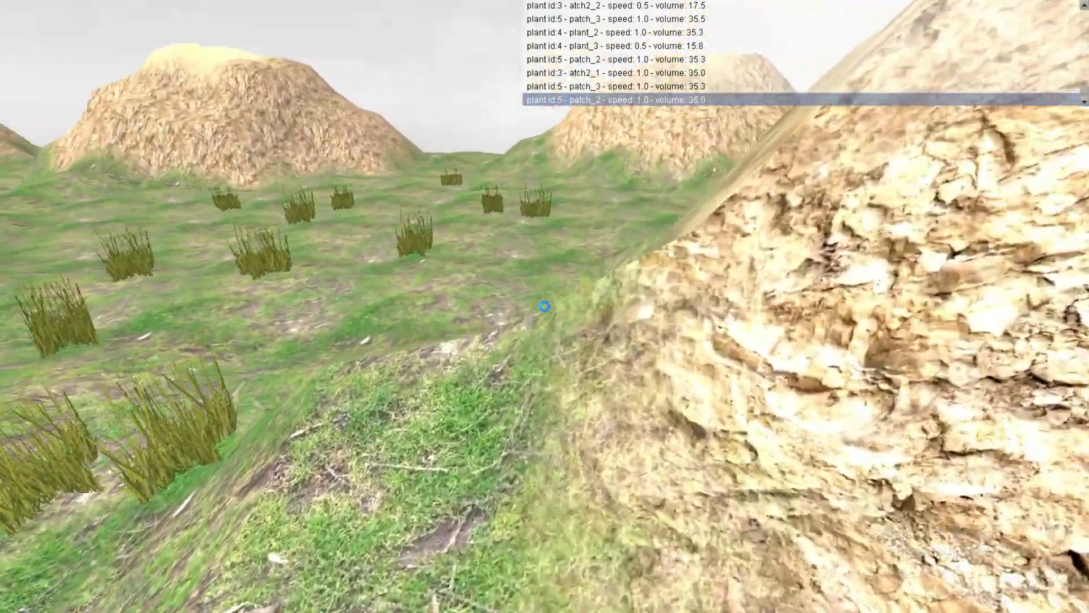
key(Right)
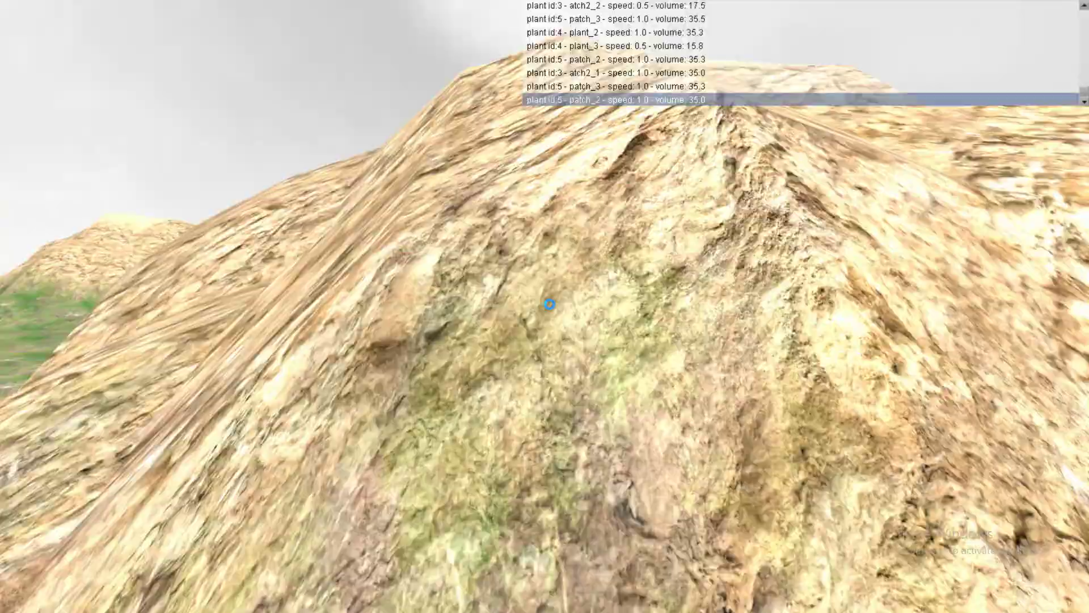
key(Right)
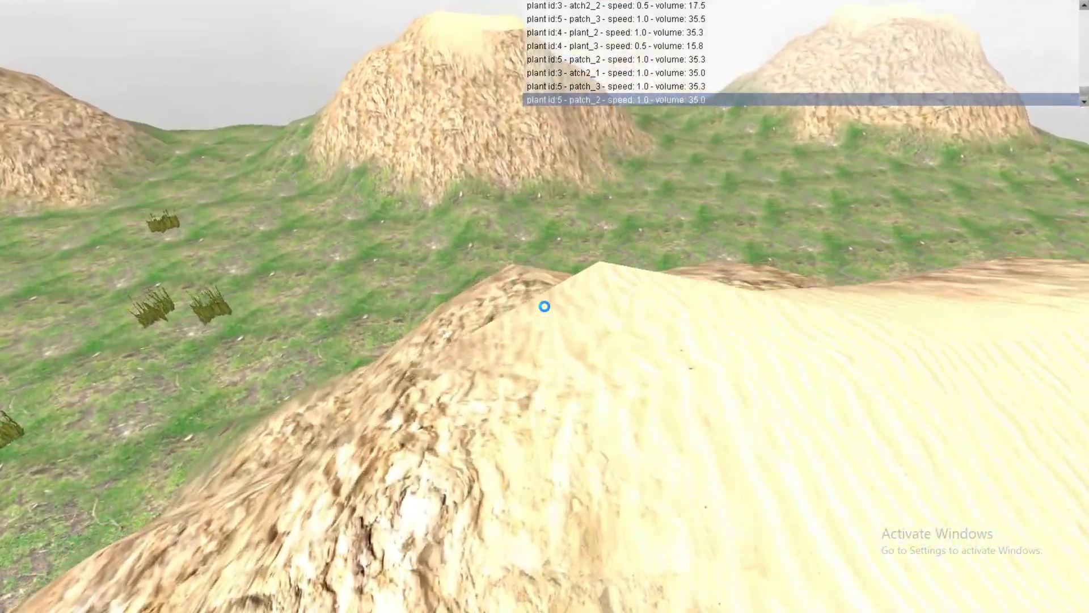
Step: Walk around the sandy hilltop and its rocky edges to check for plant sound entries away from vegetation
key(w)
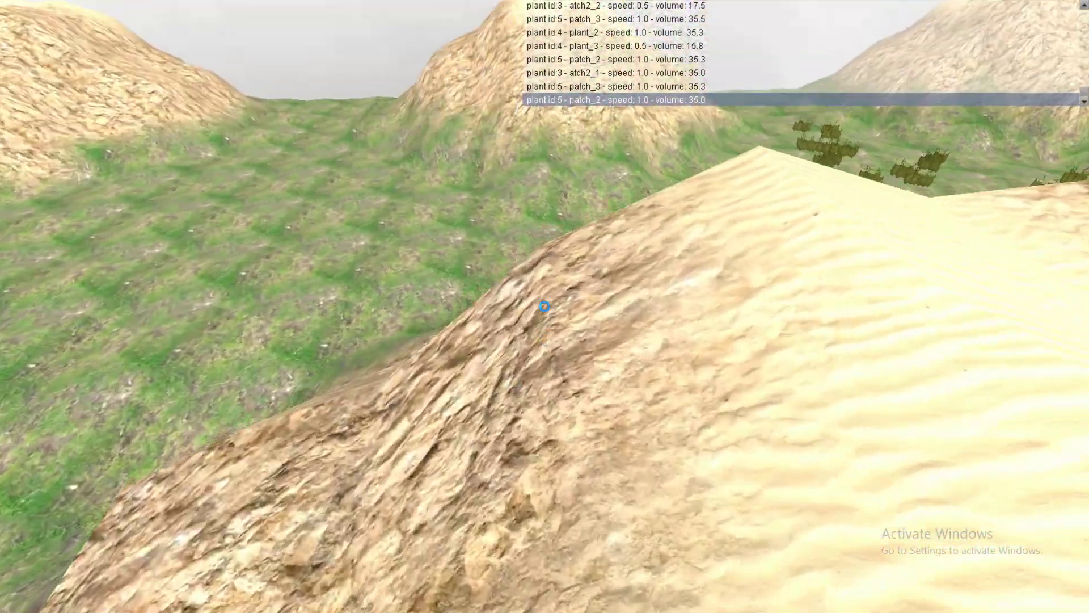
key(w)
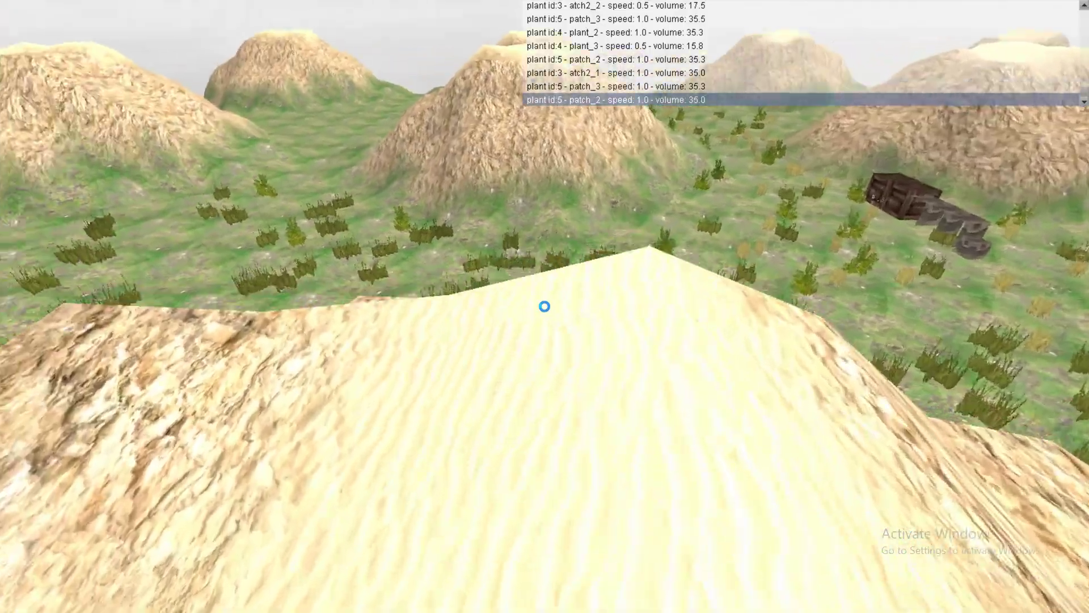
key(Up)
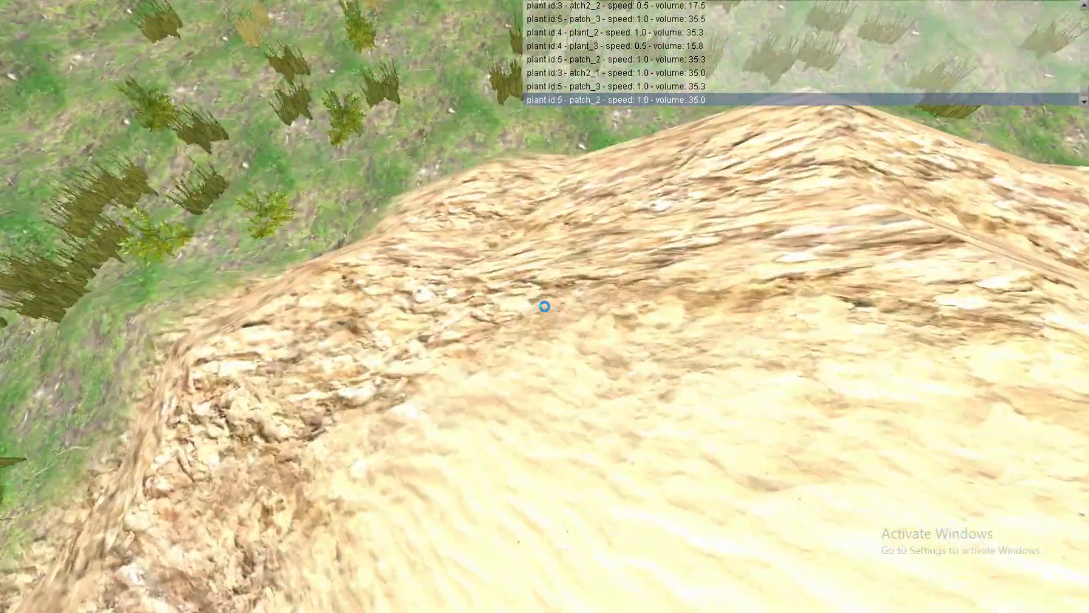
key(w)
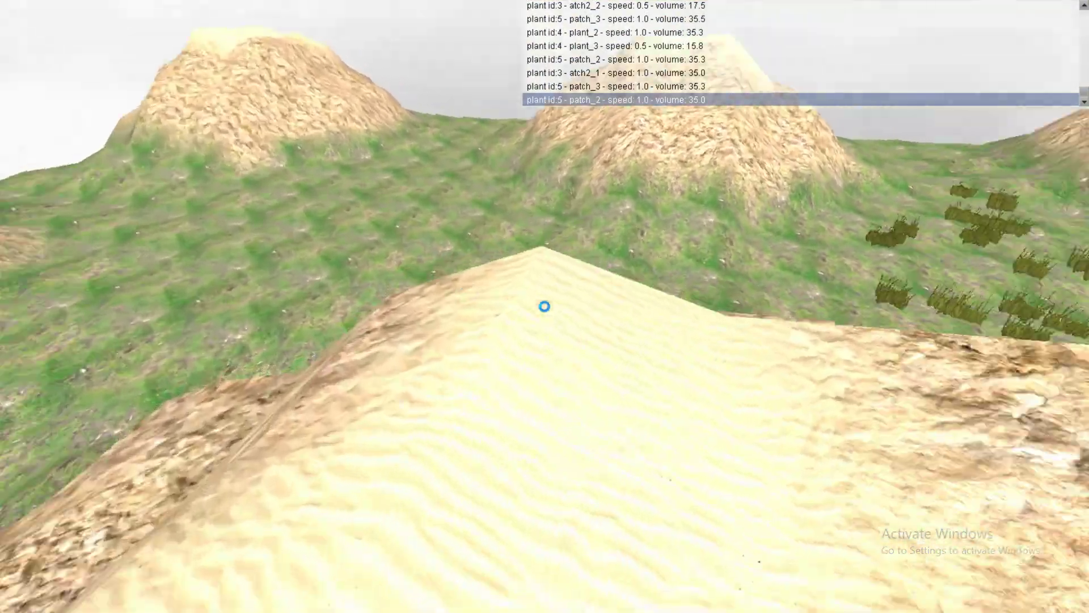
key(Up)
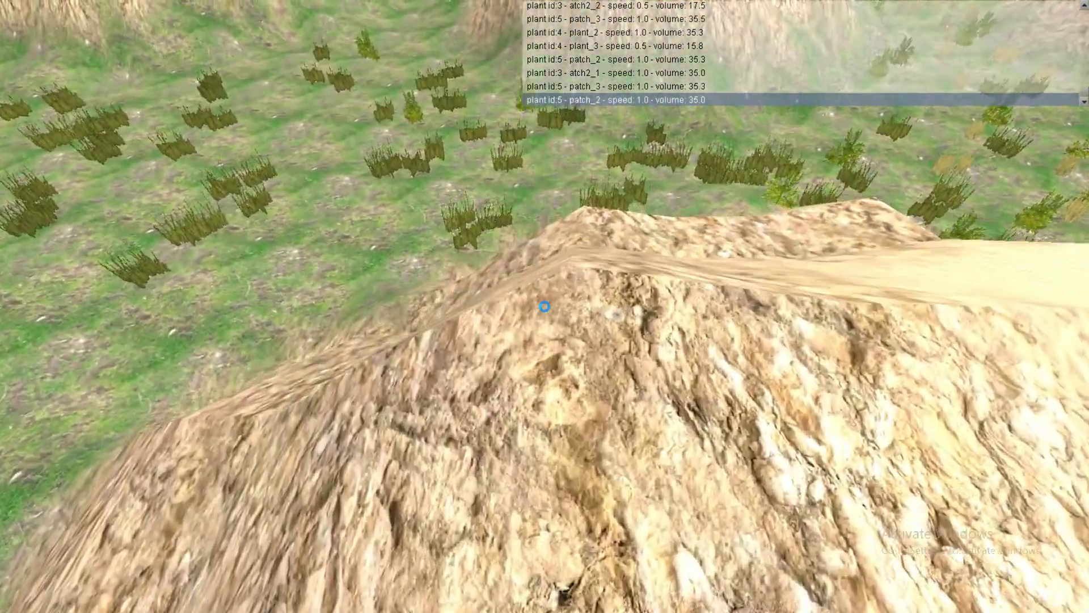
Step: Descend the rocky slope into the valley and walk past the leafy plant to check its sound entry
key(Up)
key(Up)
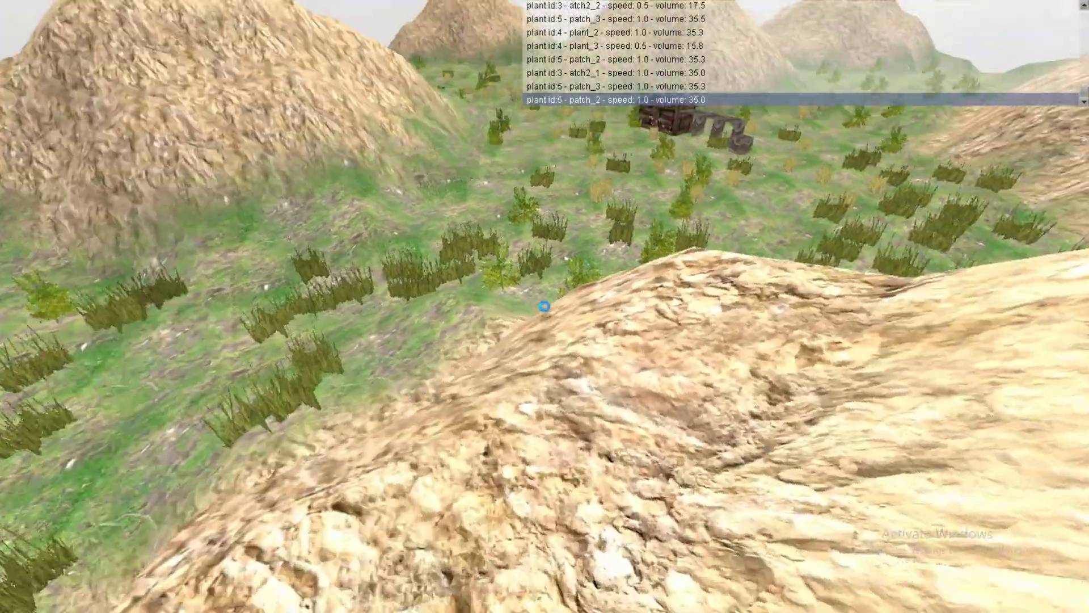
key(Up)
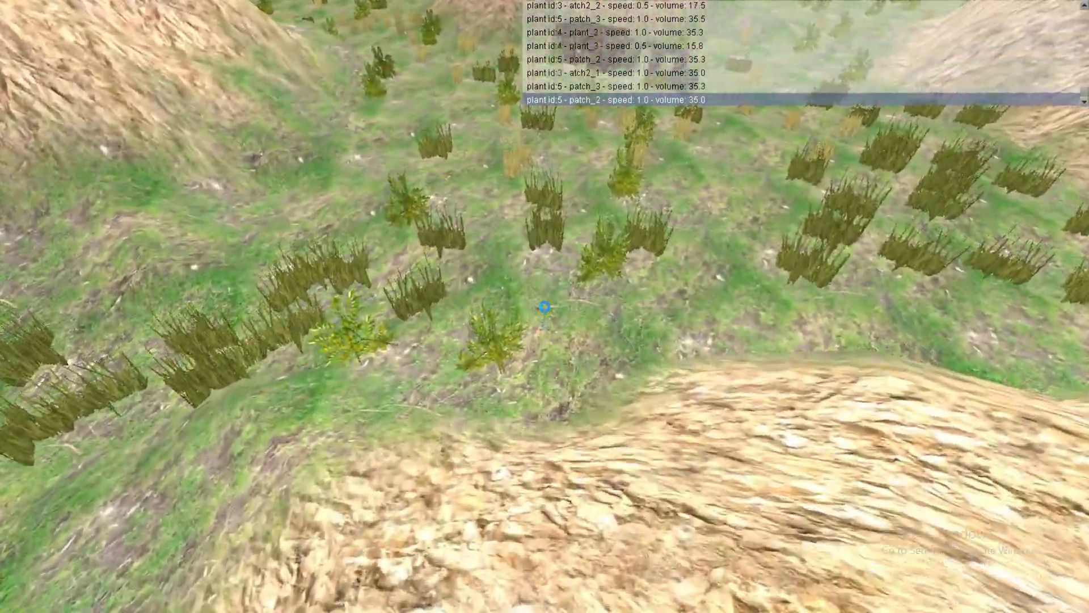
key(Up)
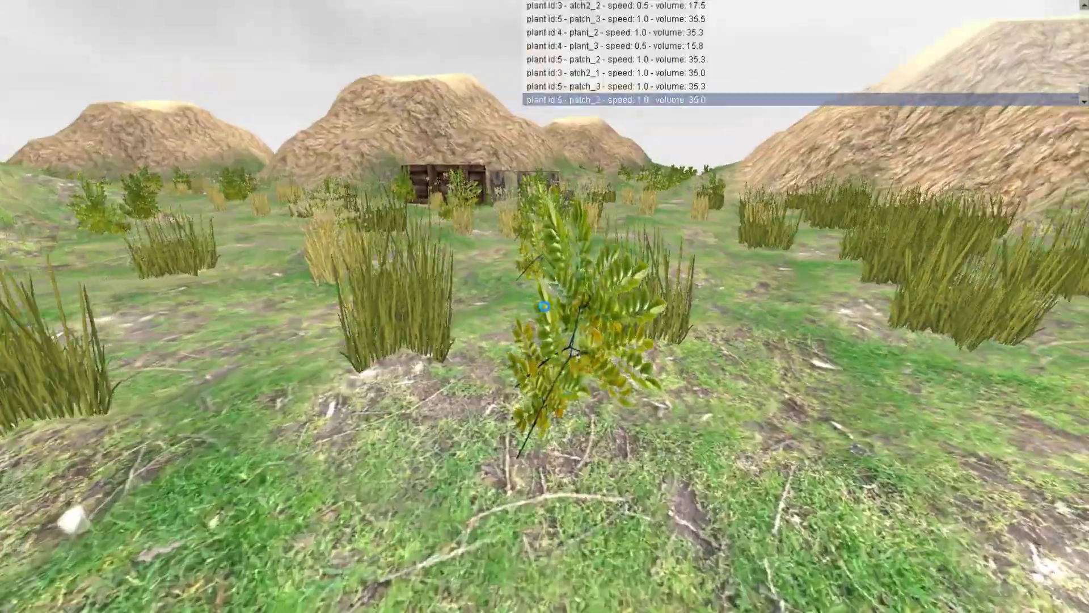
key(Up)
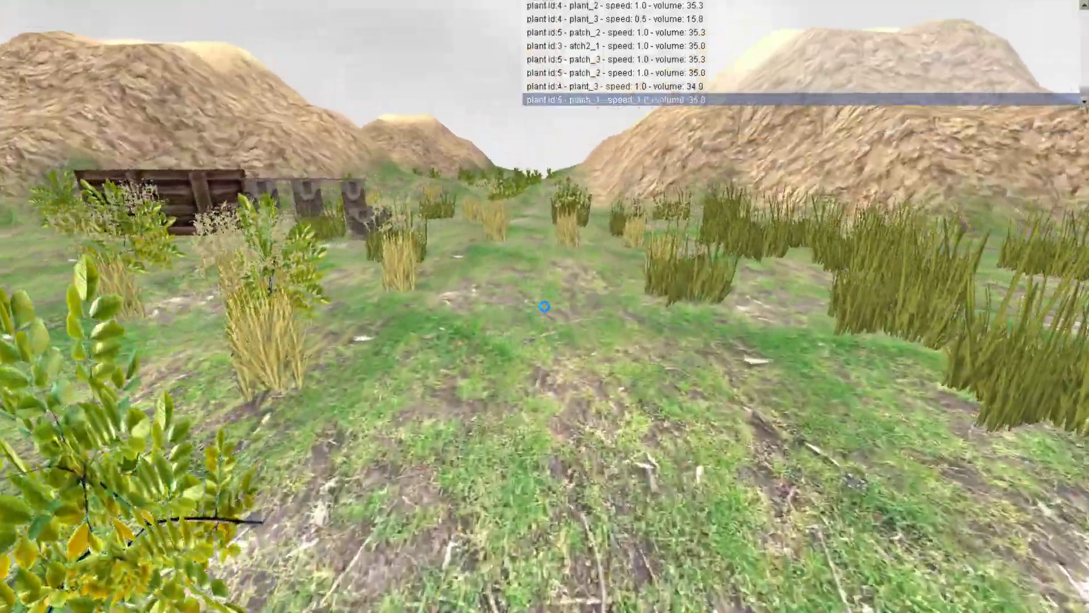
Step: Survey the green and dry grass clumps around the crates and move in among them to continue the sound test
key(w)
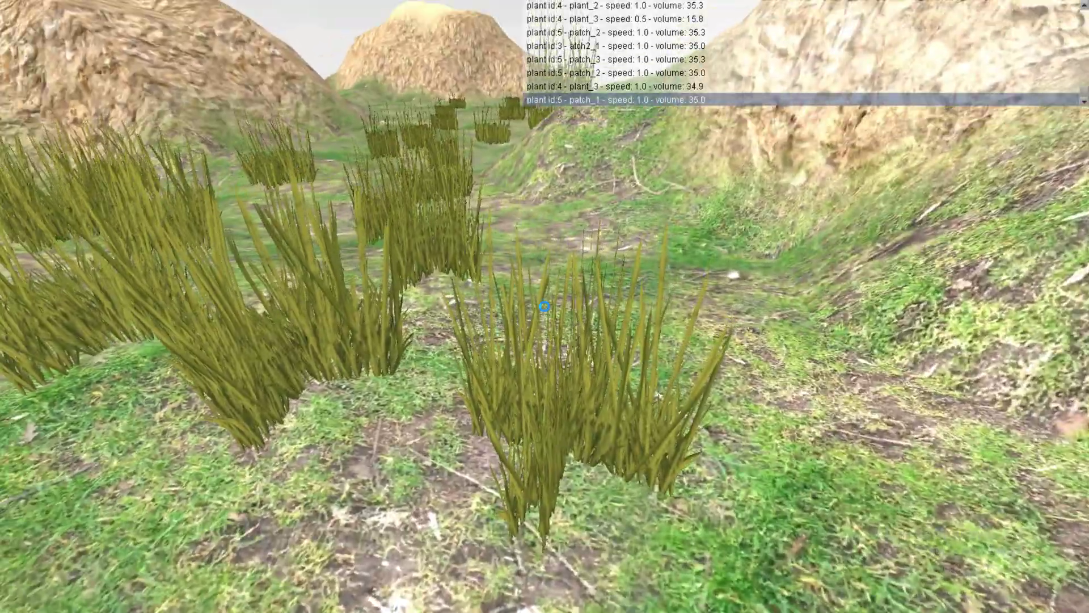
key(Left)
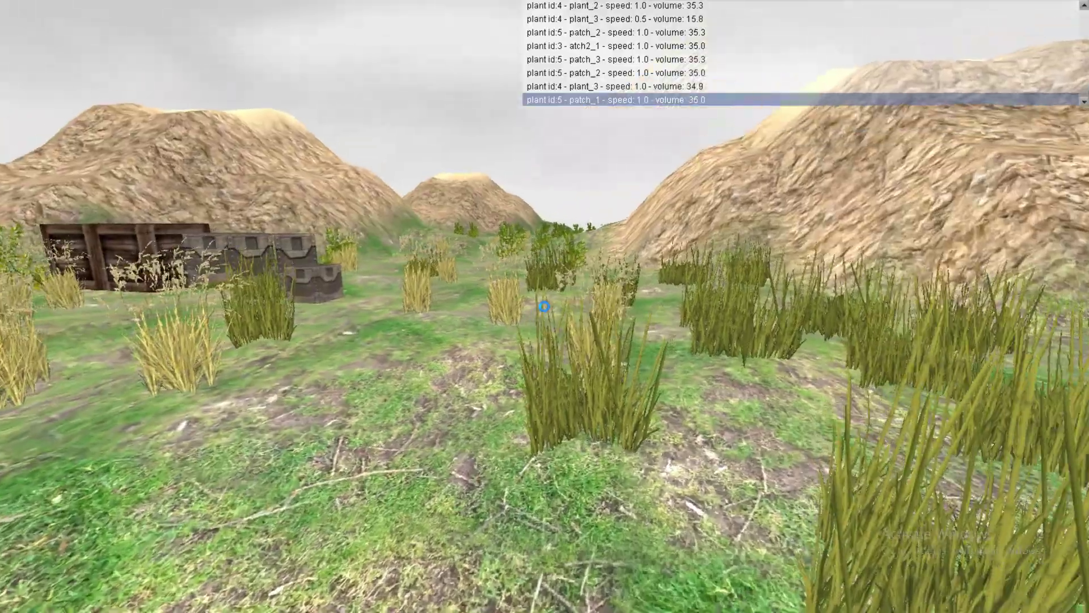
key(Left)
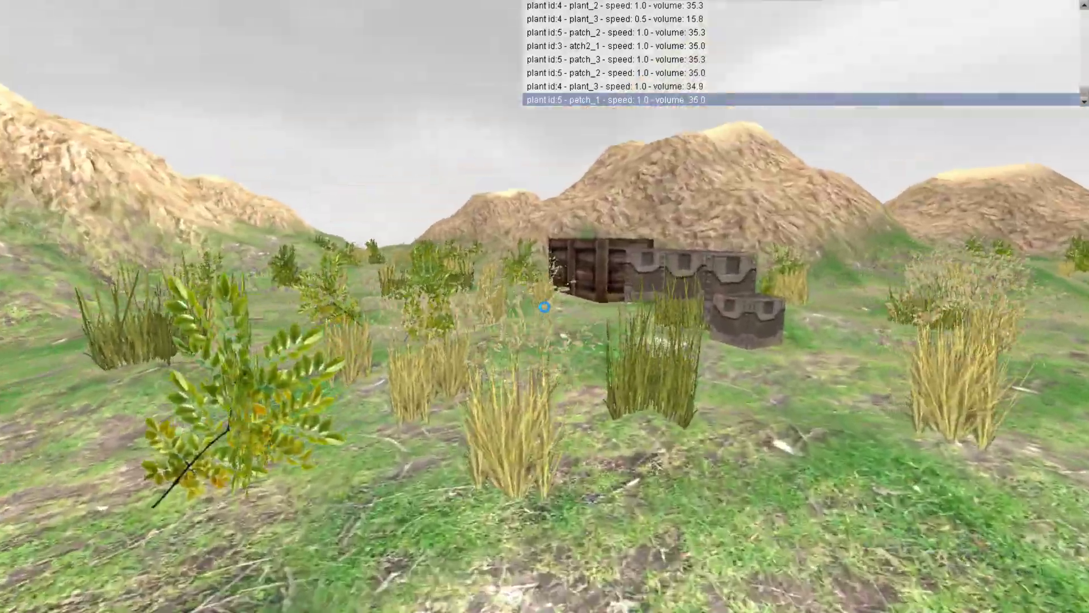
key(Right)
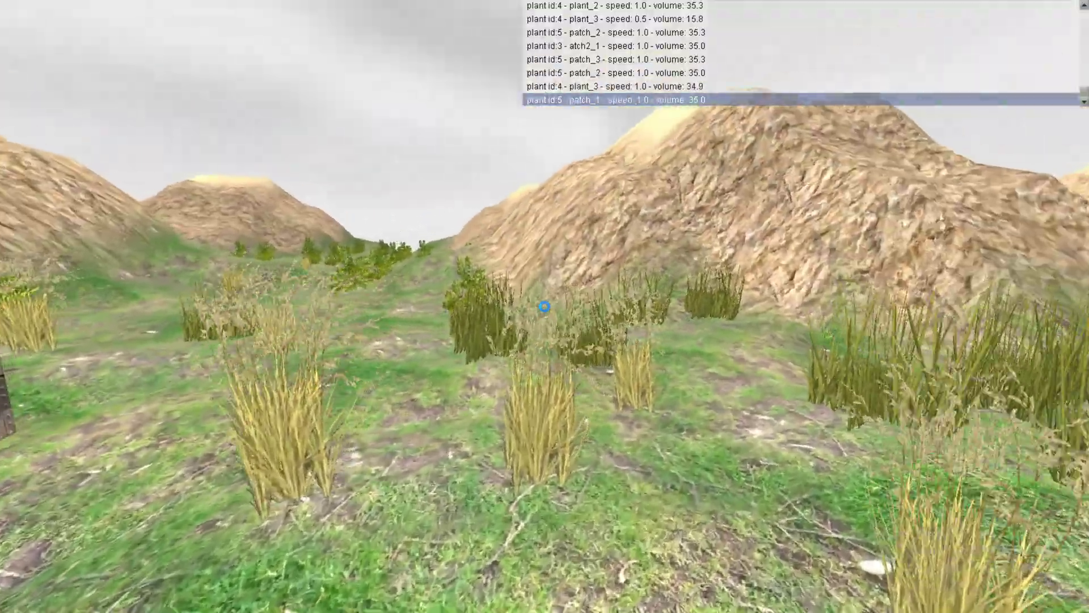
key(Right)
key(Up)
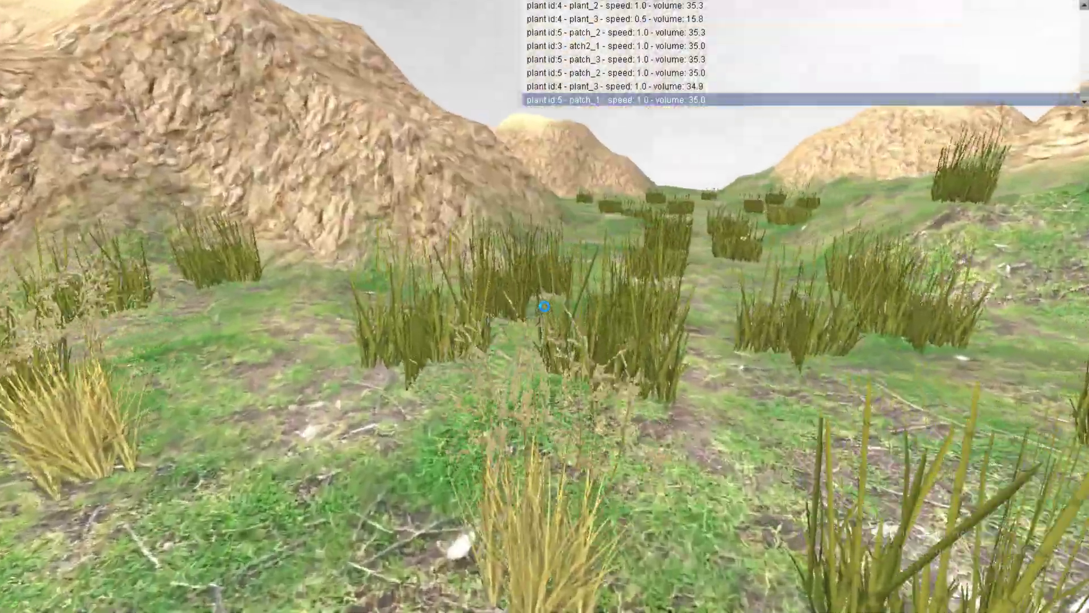
Step: Walk at full speed through the green and dry grass patches to the stacked crates, checking each logged patch sound
key(Left)
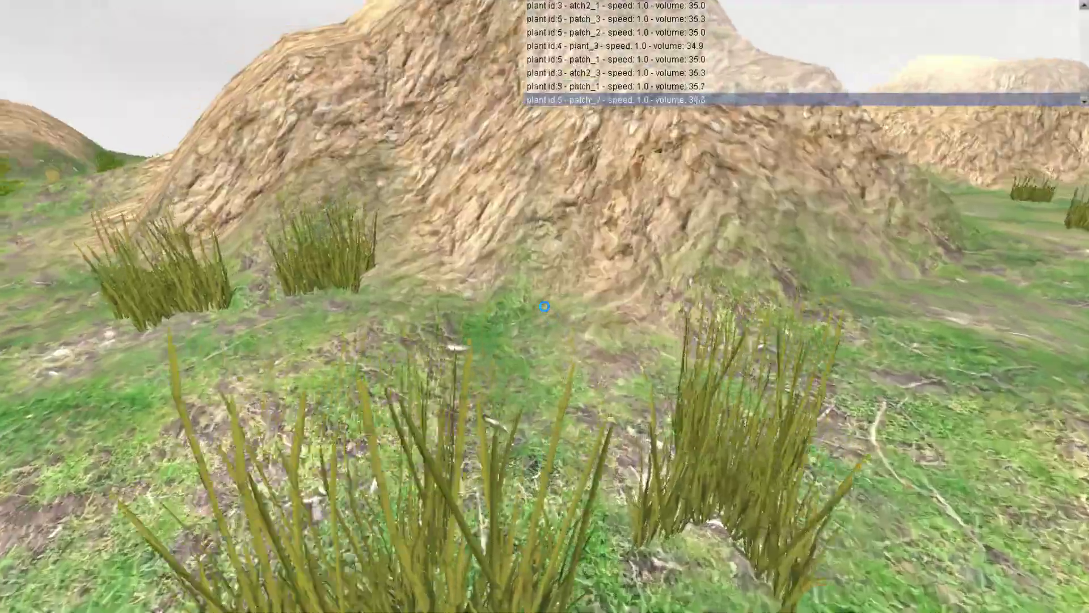
key(Left)
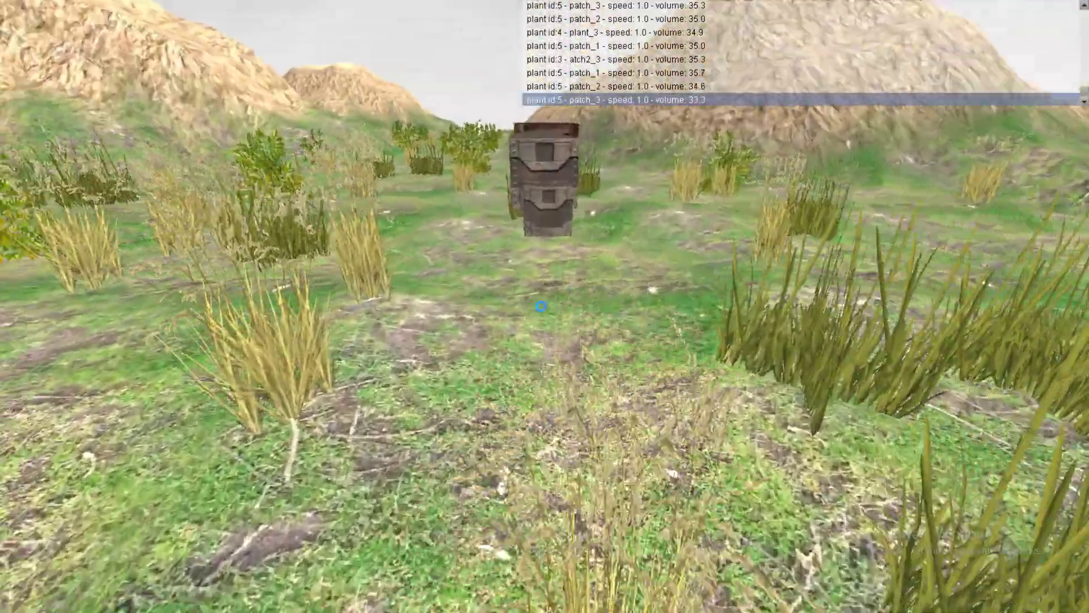
key(Right)
key(Up)
key(Up)
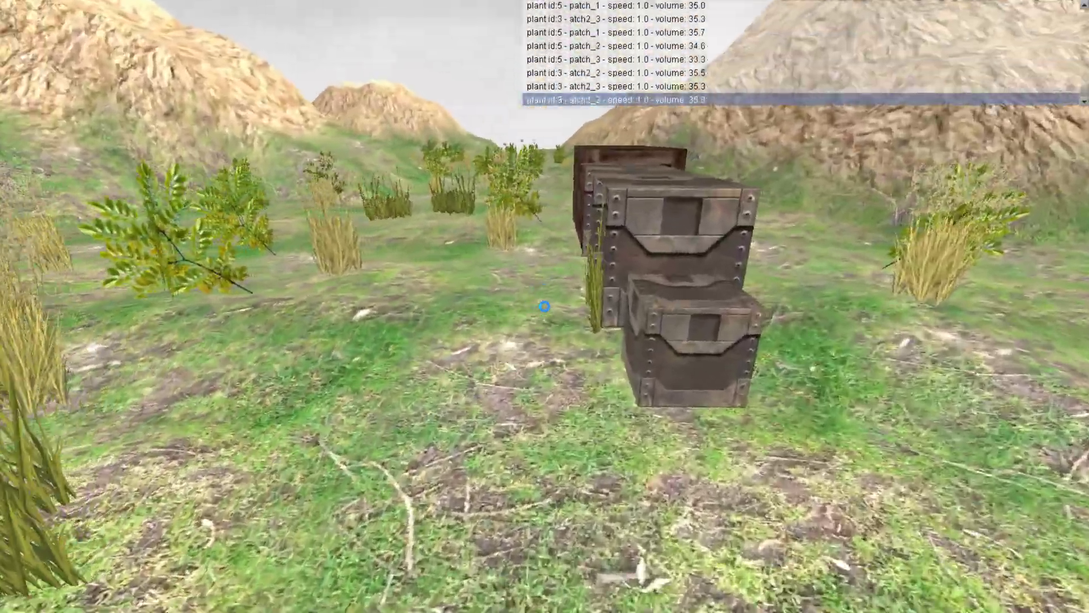
Step: Jump onto the row of metal crates to test the walk surface above the terrain
key(Right)
key(w)
key(space)
key(space)
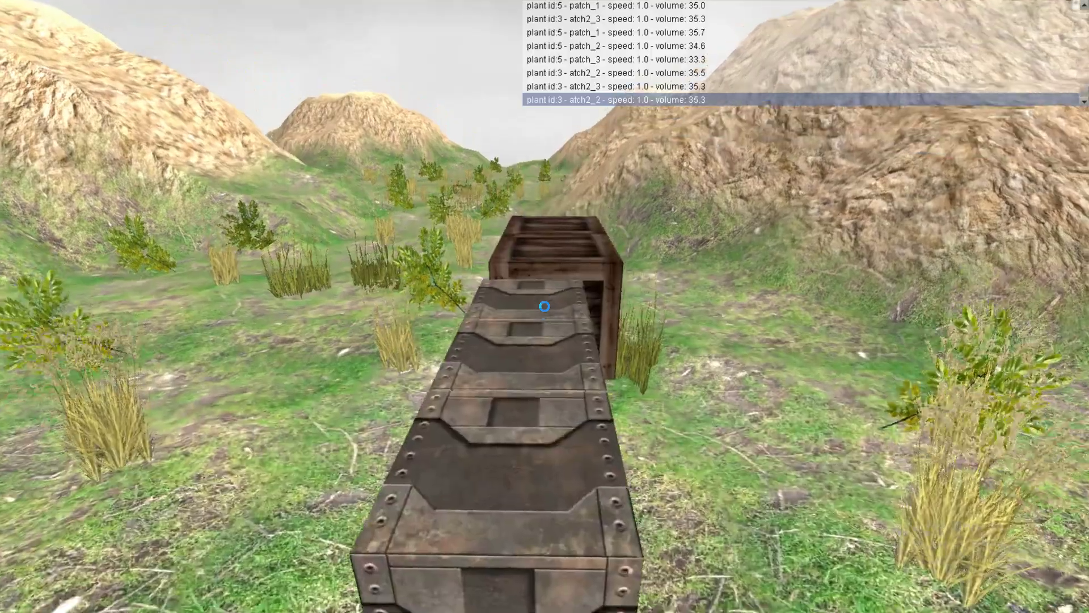
Step: Walk across the metal crates onto the wooden crates, and turn around at their far end to compare surface sounds
key(Up)
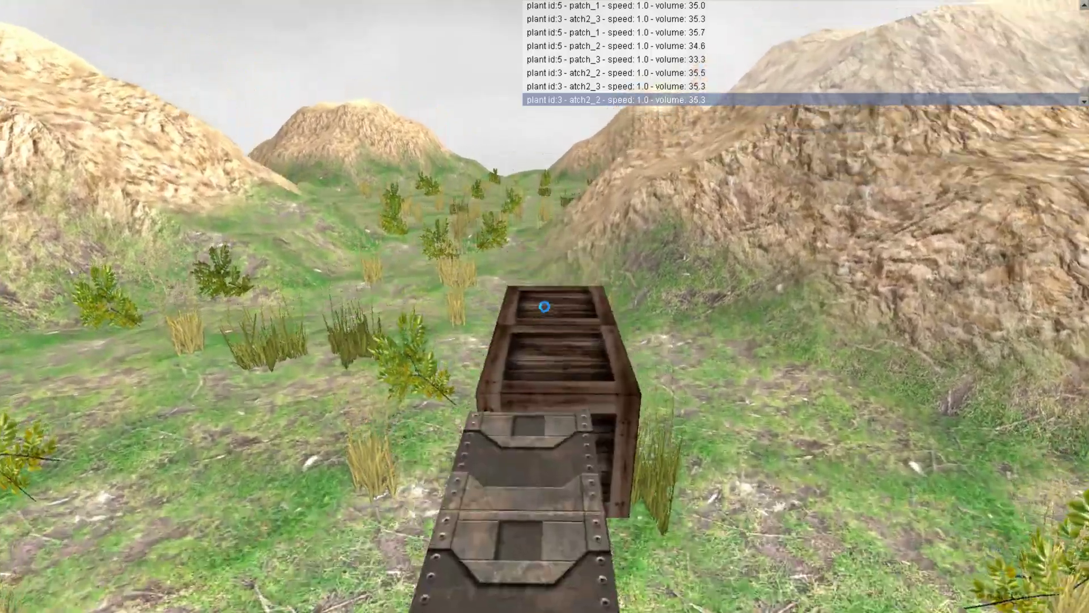
key(Up)
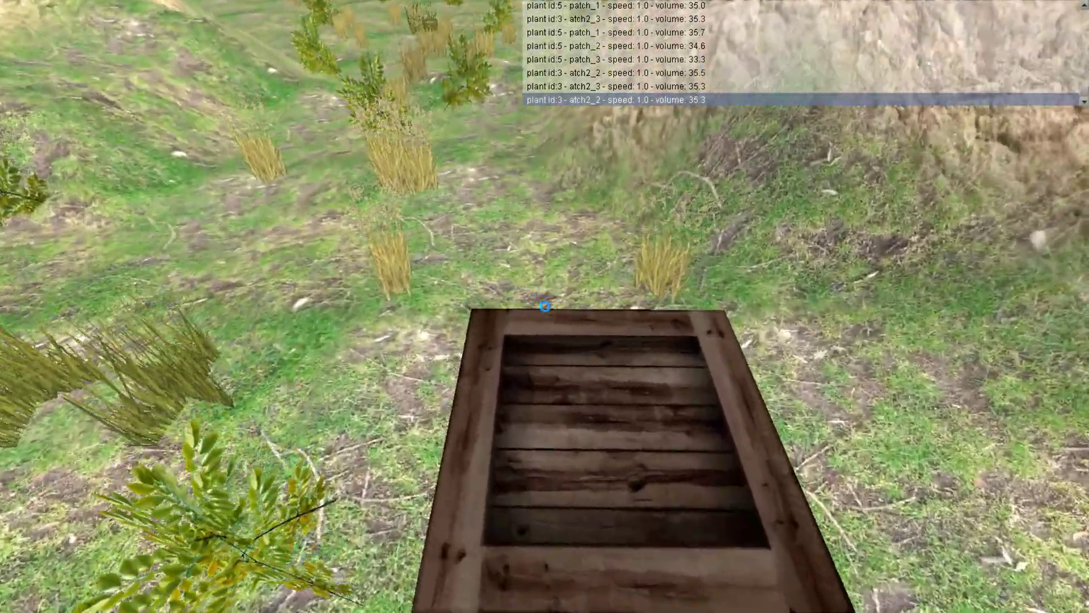
key(Left)
key(Right)
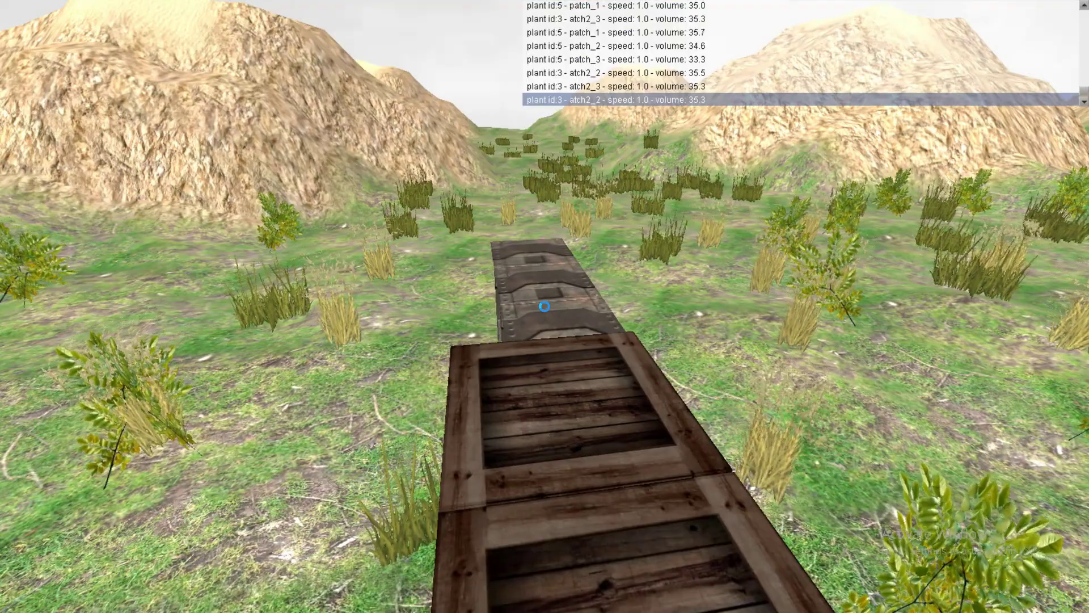
Step: Walk back along the metal crates, turn around, and cross onto the wooden crates again
key(Up)
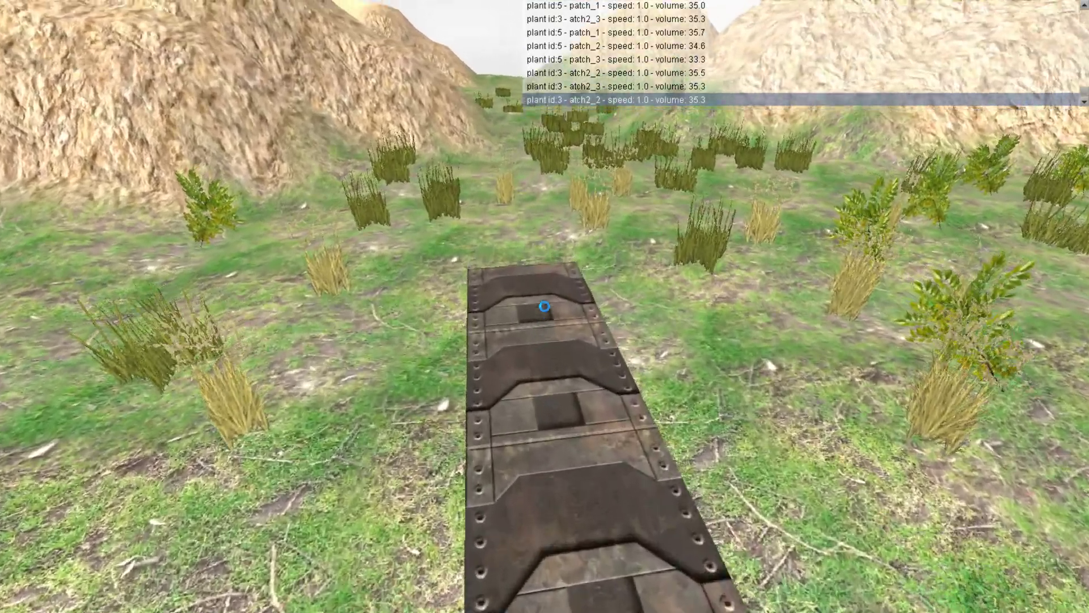
key(Up)
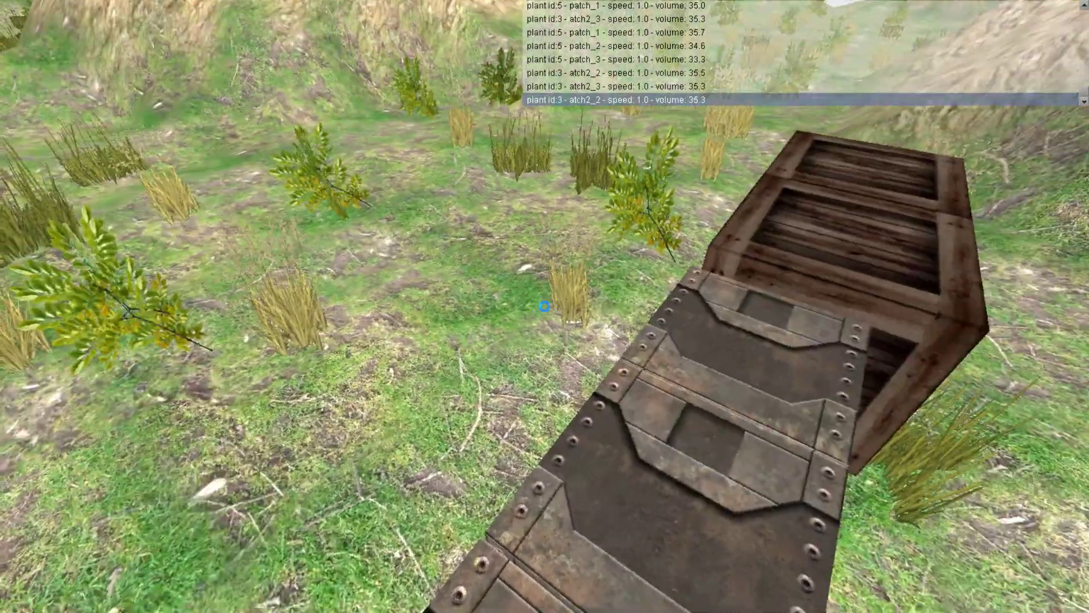
key(Up)
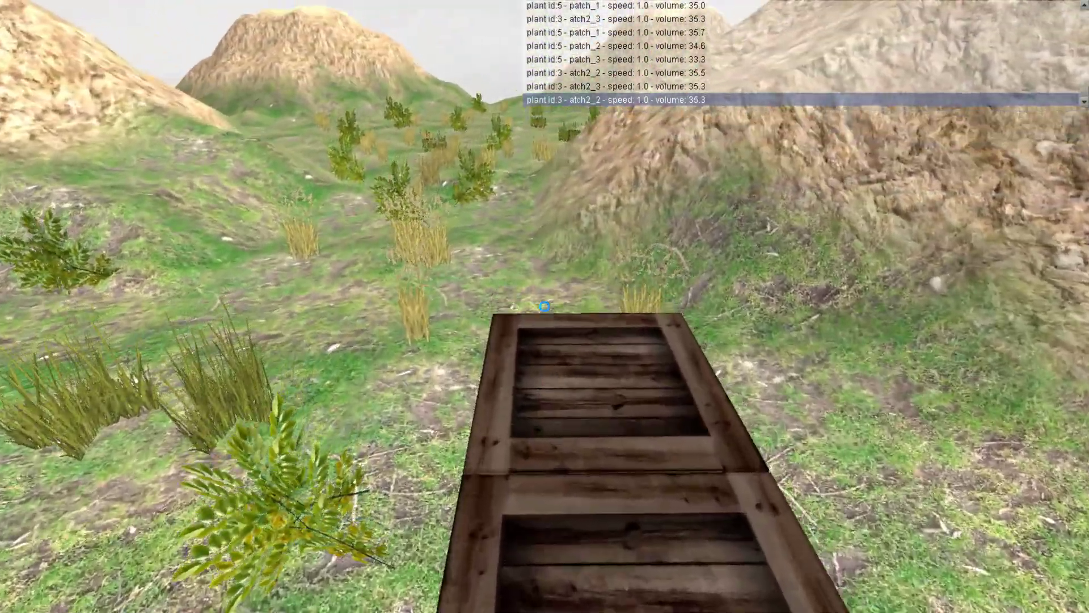
Step: Return over the wooden and metal crates and step down from the low metal crate onto the terrain
key(w)
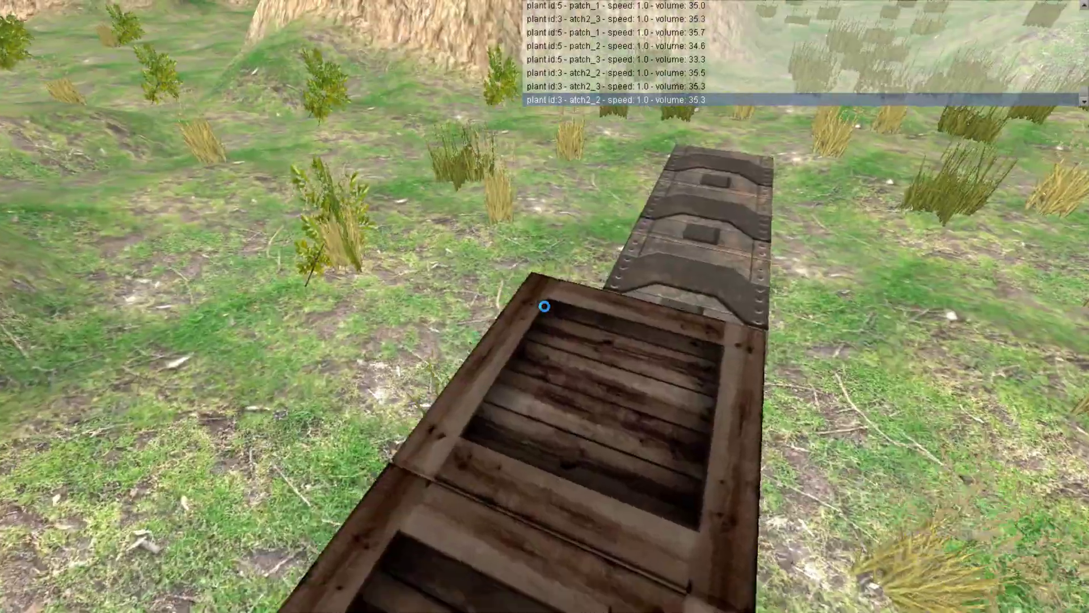
key(Up)
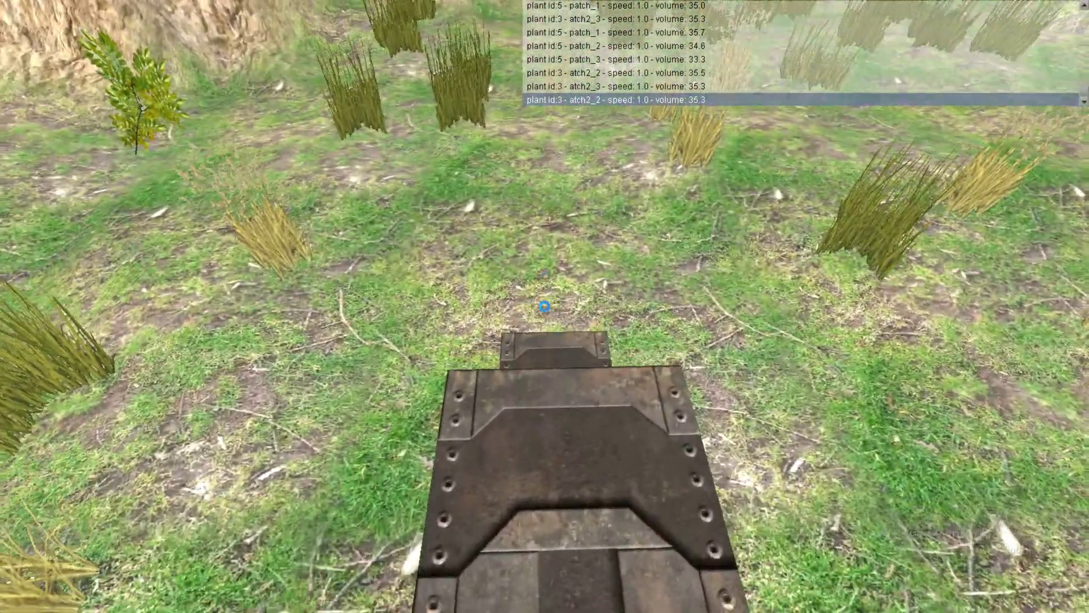
key(Up)
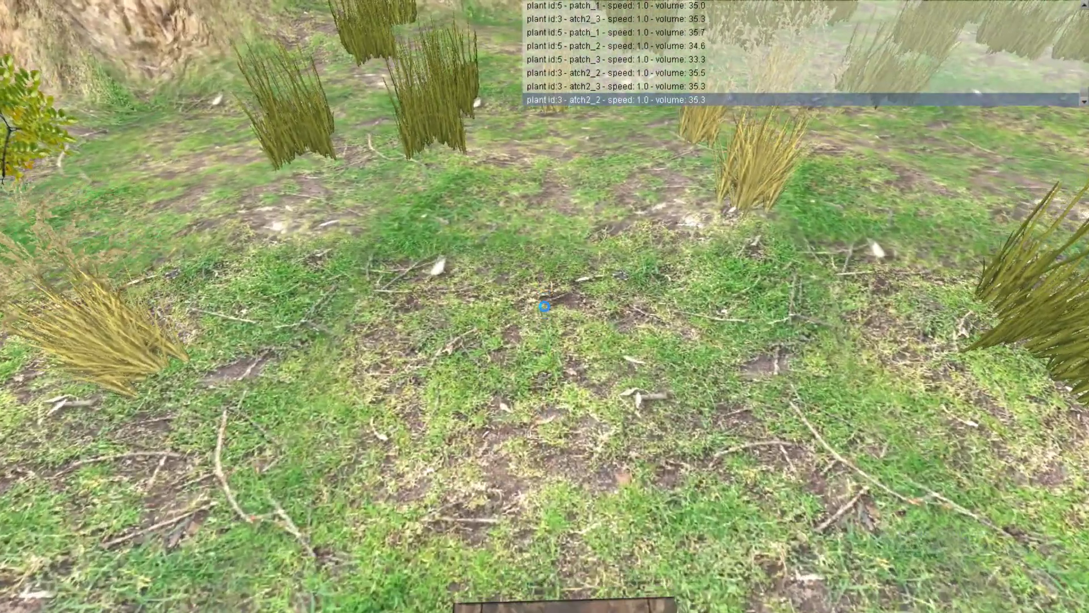
key(w)
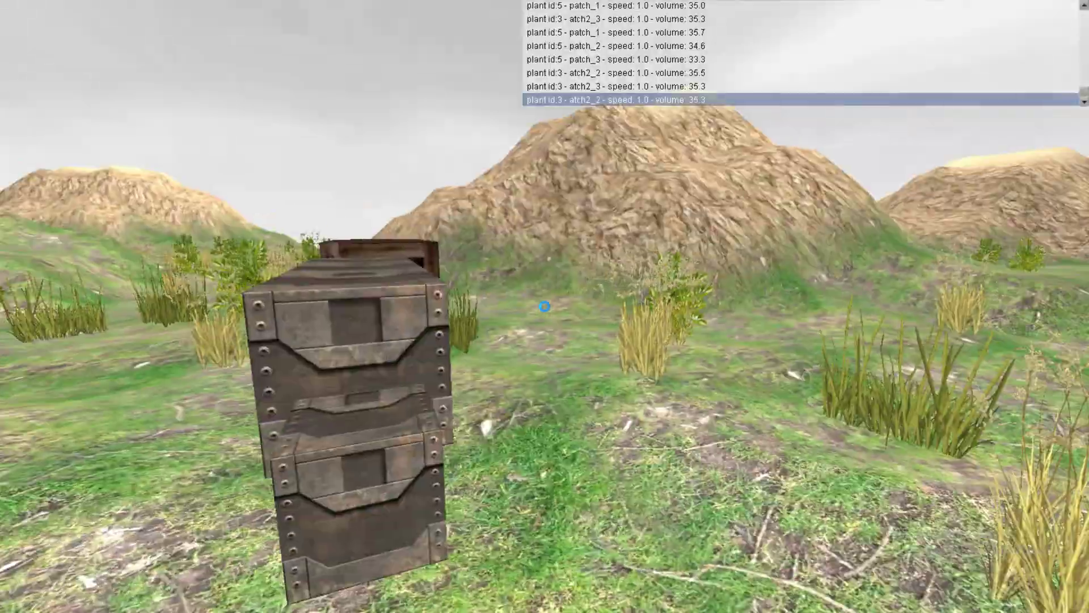
Step: Look around the stacked crates from the ground and head toward the dry grass clumps
key(Left)
key(d)
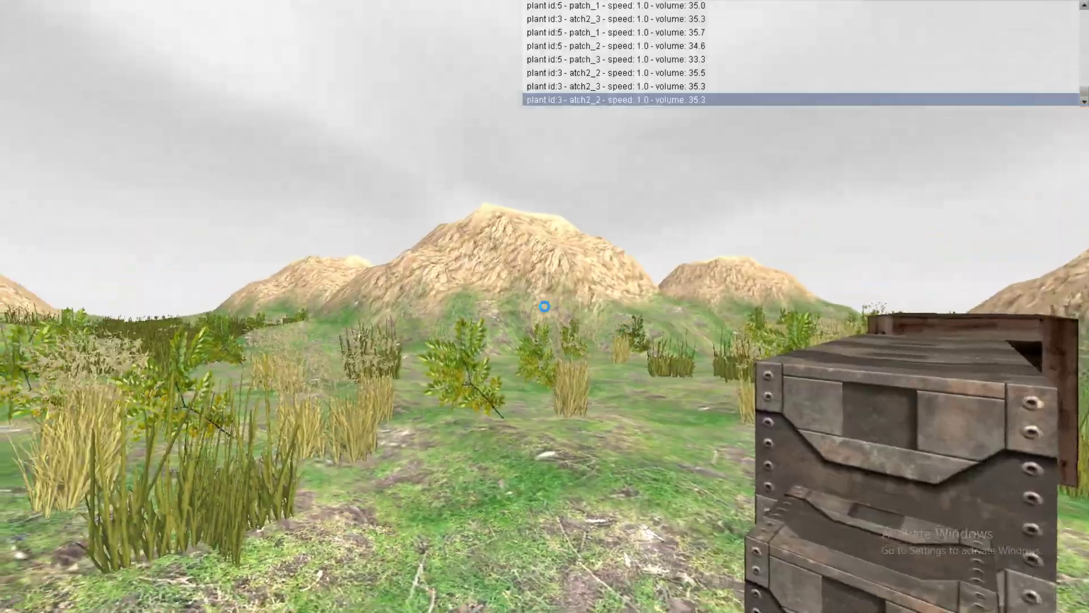
key(a)
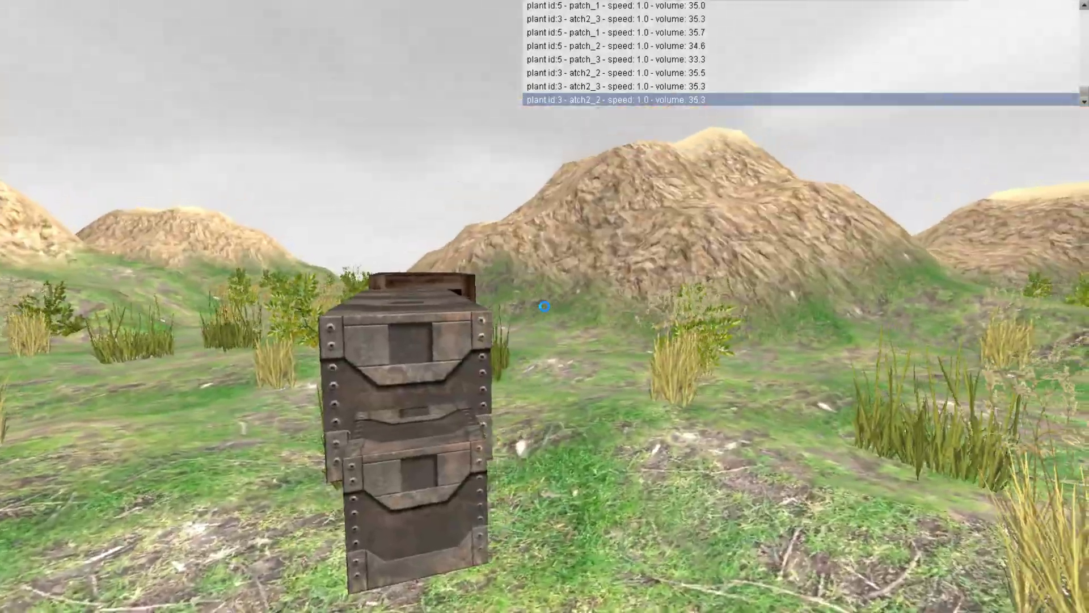
key(Up)
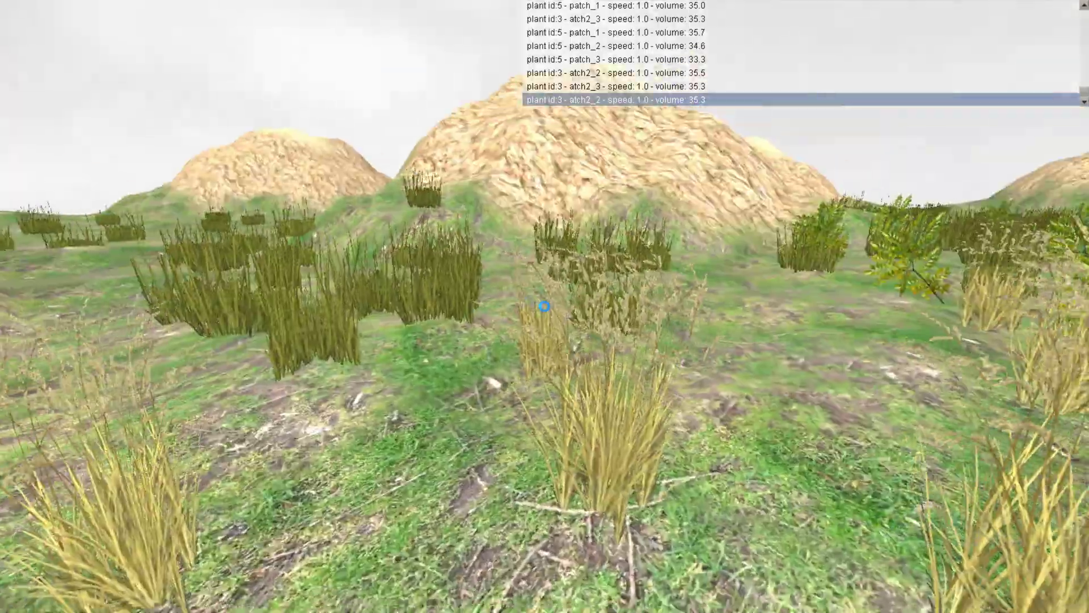
Step: Walk among the grass clumps to test their patch sound, and return to face the front of the stacked crates
key(Right)
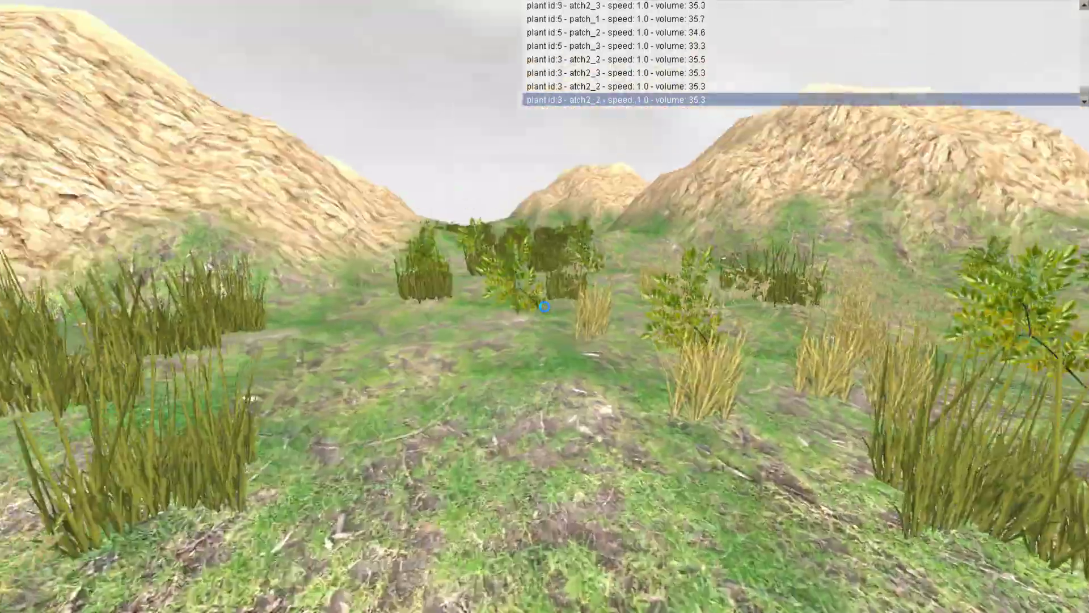
key(Right)
key(Up)
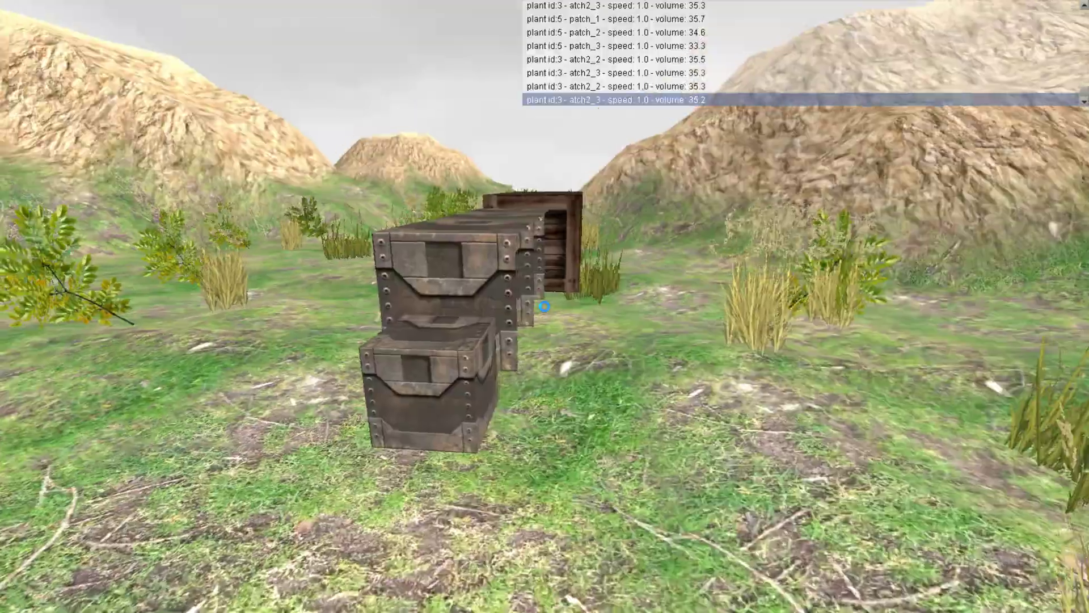
key(Up)
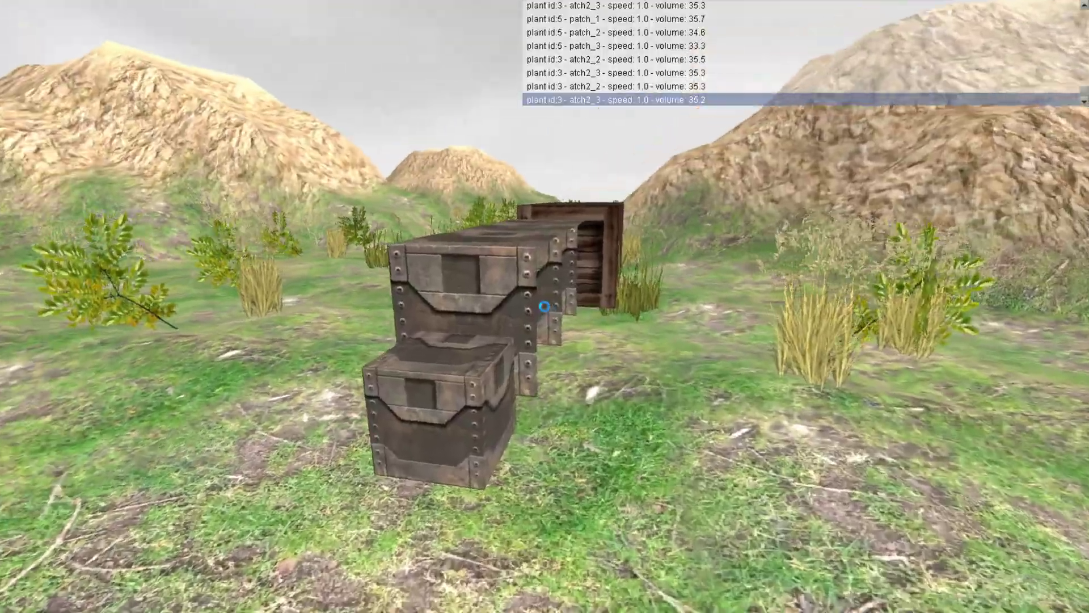
Step: Walk through the dry grass clumps and a leafy plant to test their footstep volumes, and circle back to the crates
key(Left)
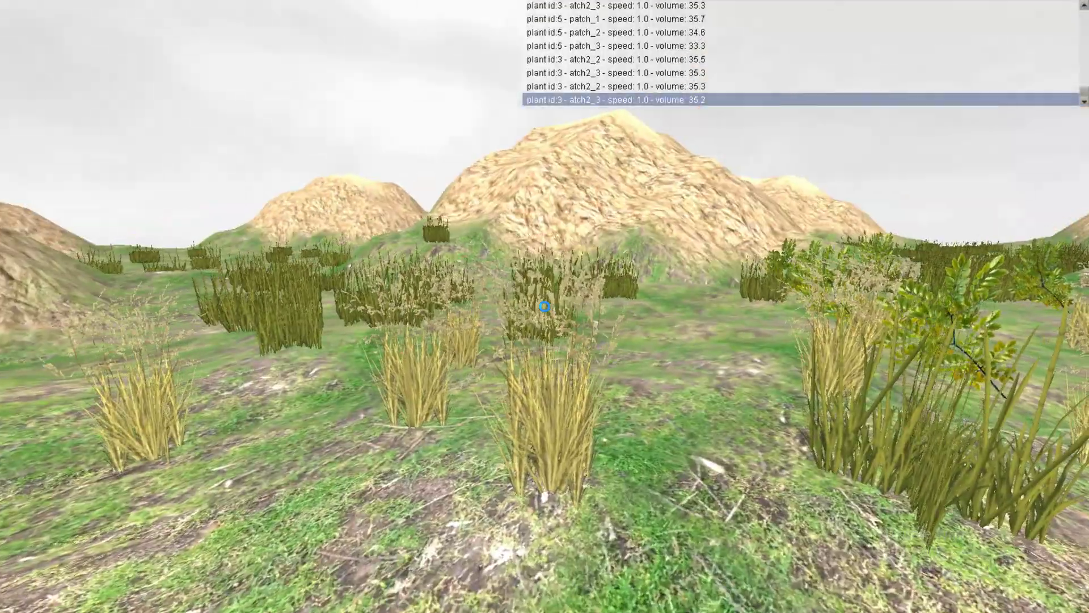
key(w)
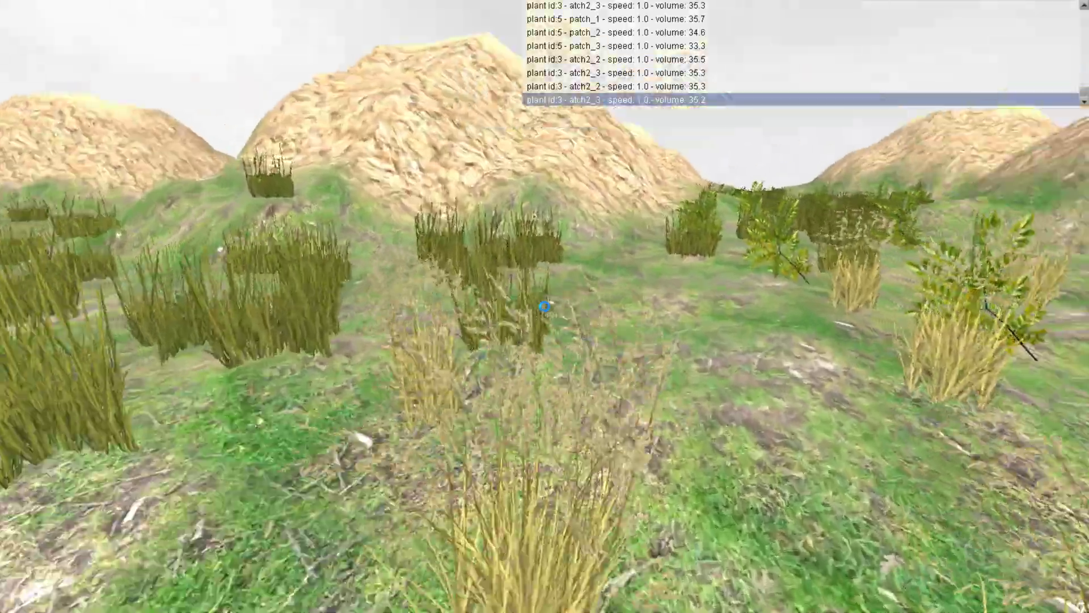
key(Left)
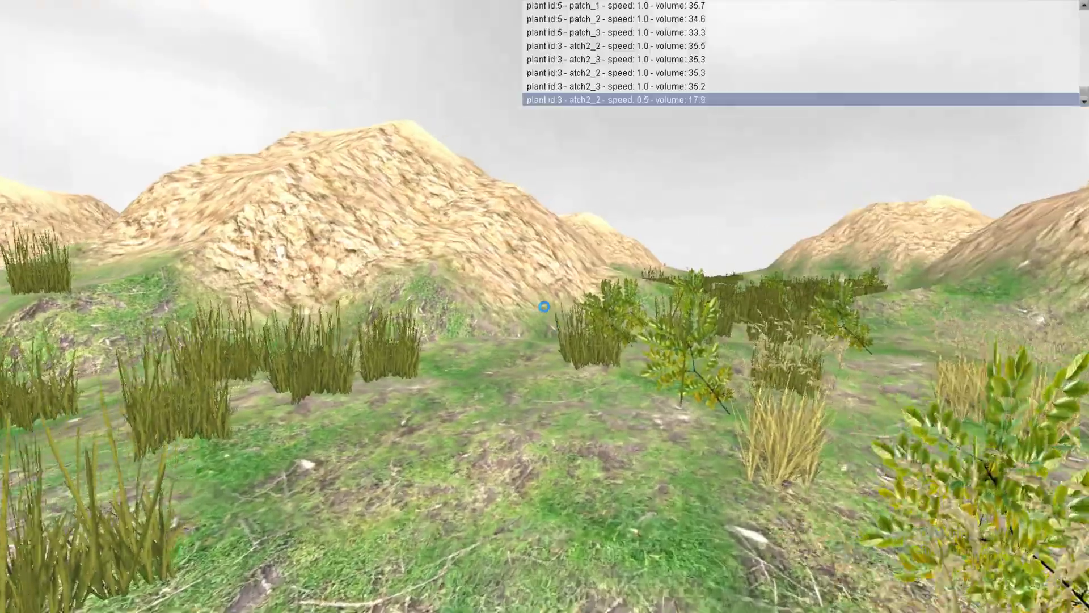
key(Right)
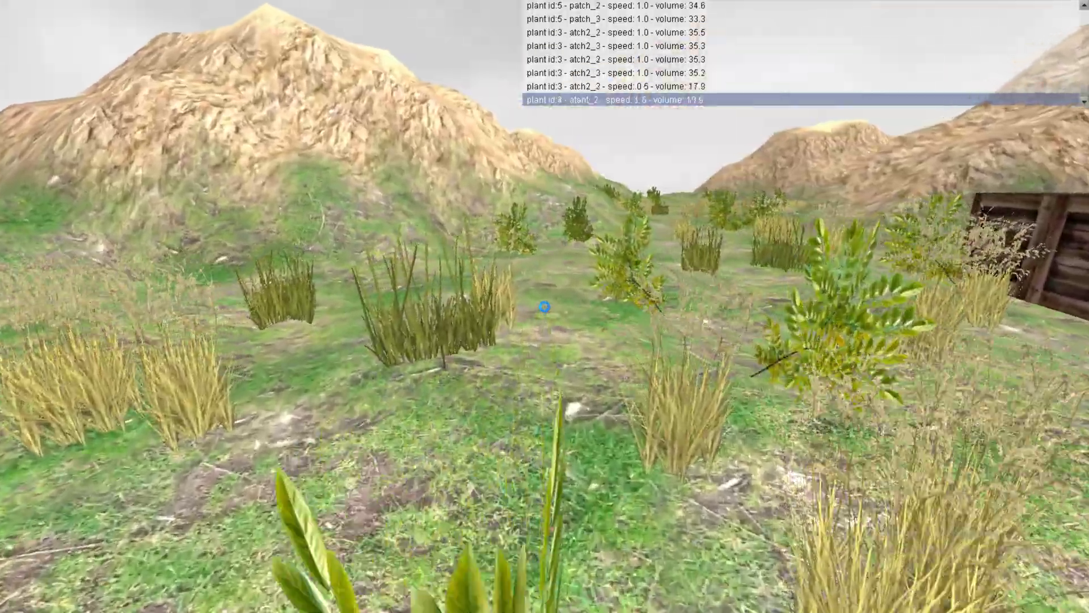
key(Right)
key(Up)
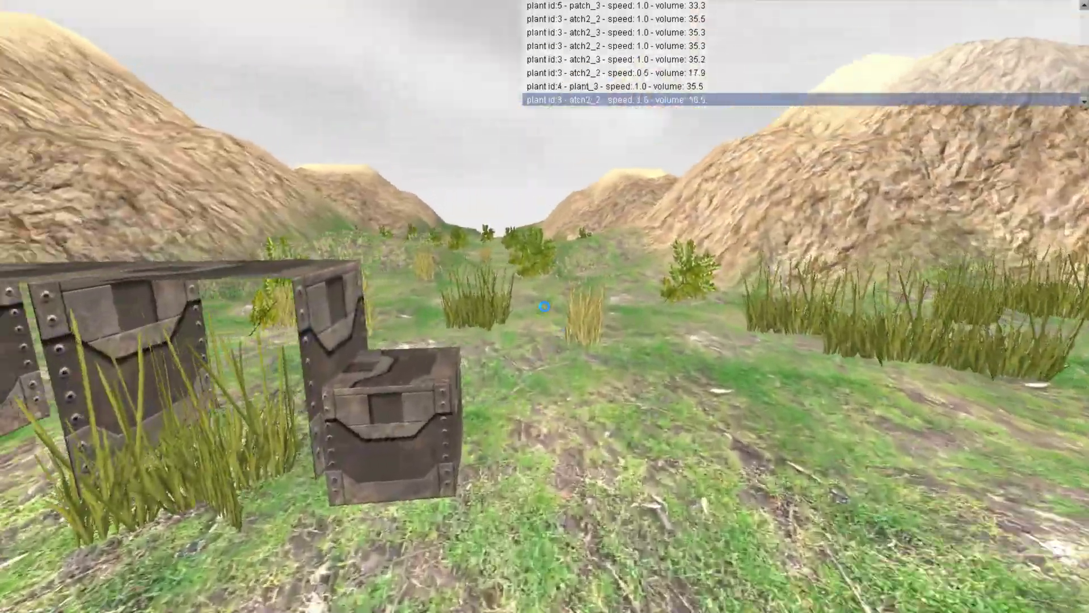
Step: Climb onto the metal crates and walk across to the wooden crates to test both surfaces again
key(Left)
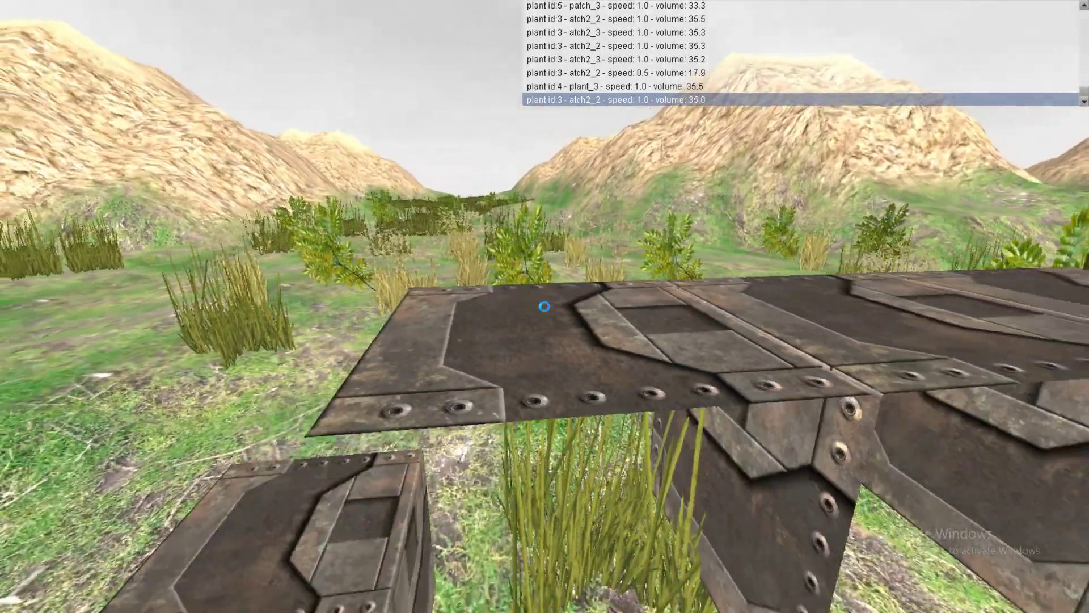
key(Right)
key(Up)
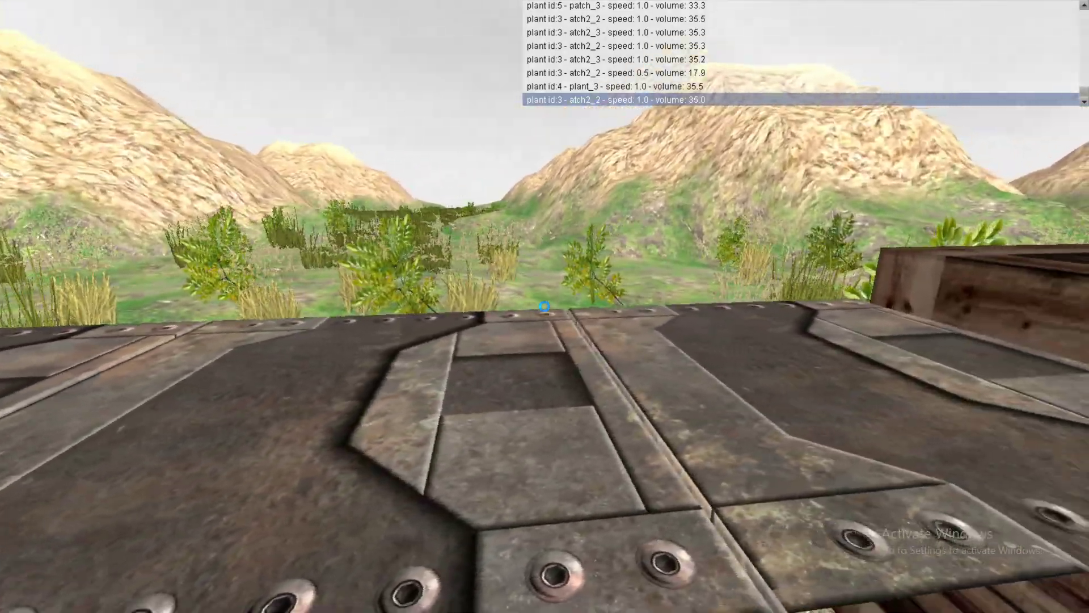
key(w)
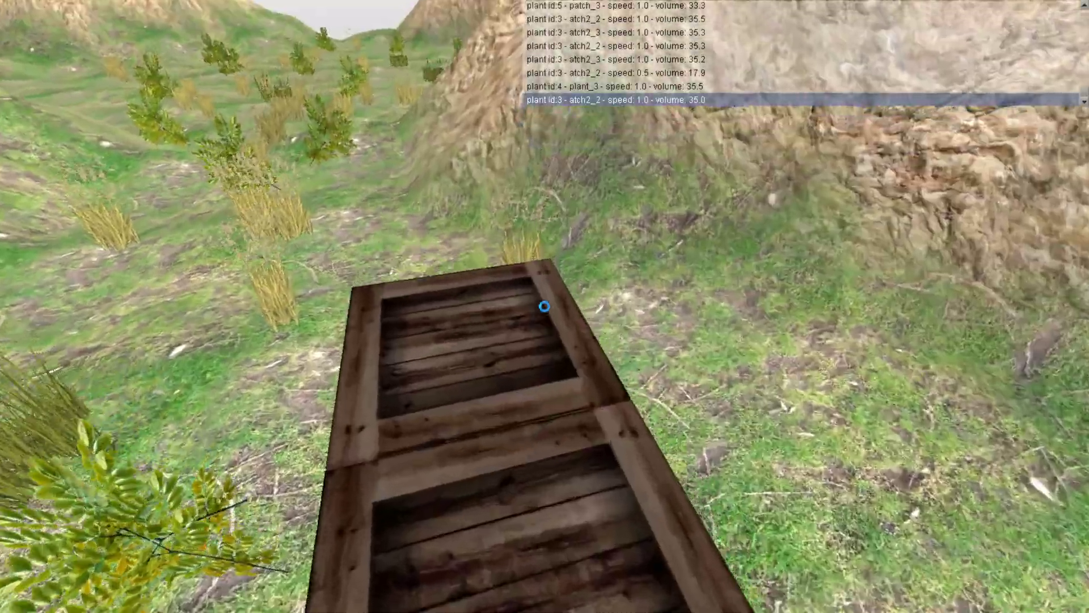
key(w)
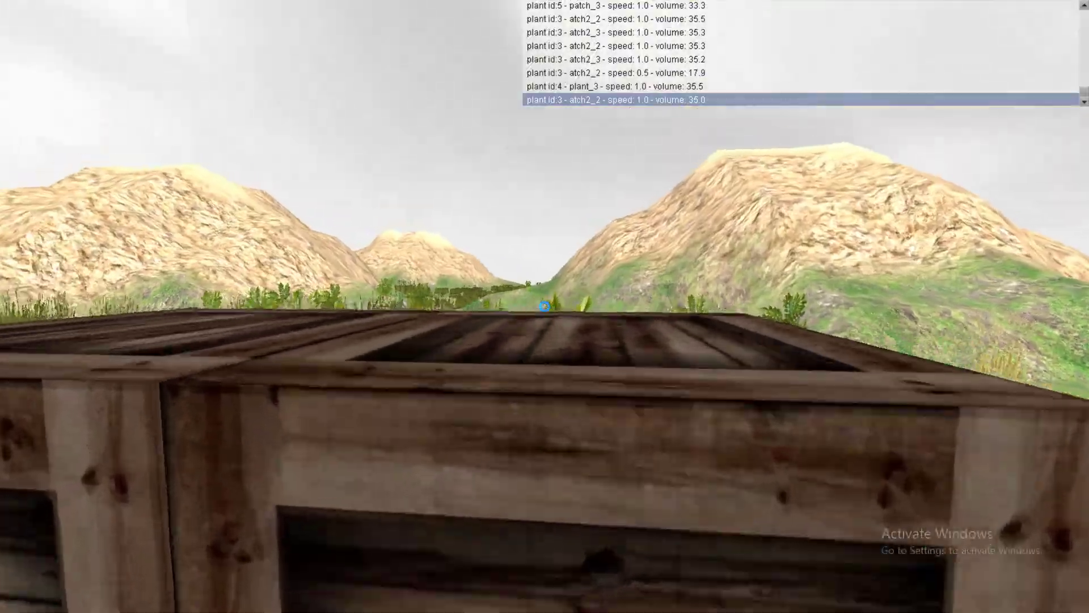
Step: Walk back over the crates, drop onto the terrain, and turn around to face the stack
key(Down)
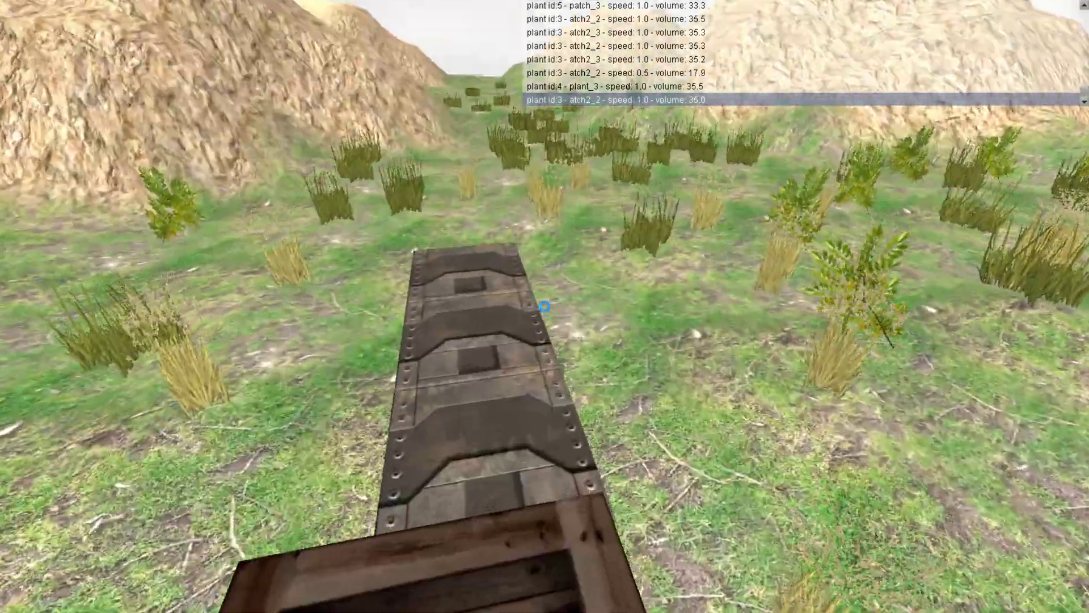
key(Right)
key(Up)
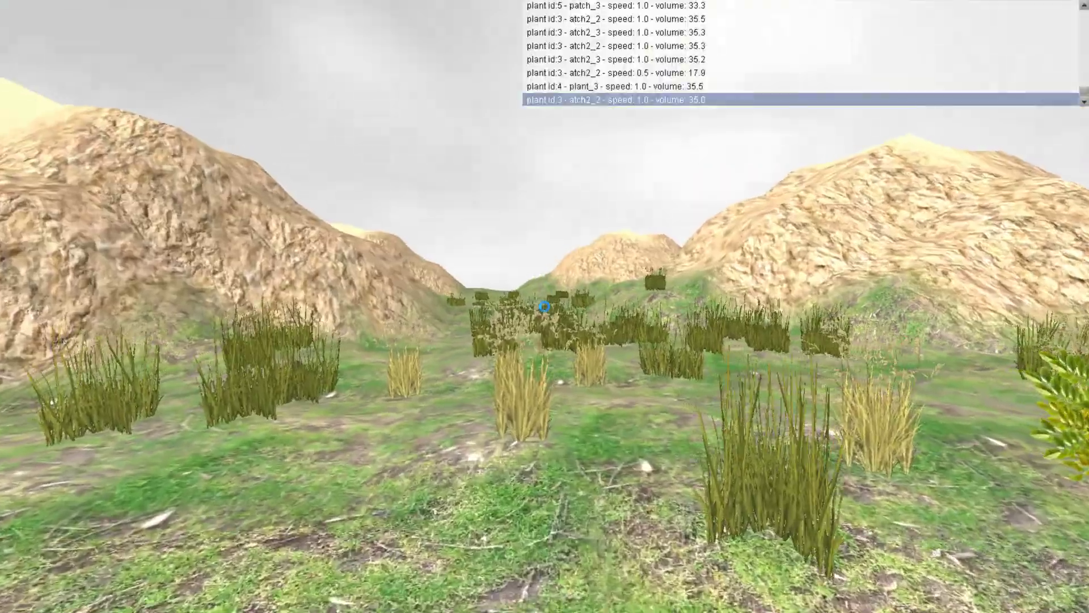
key(Left)
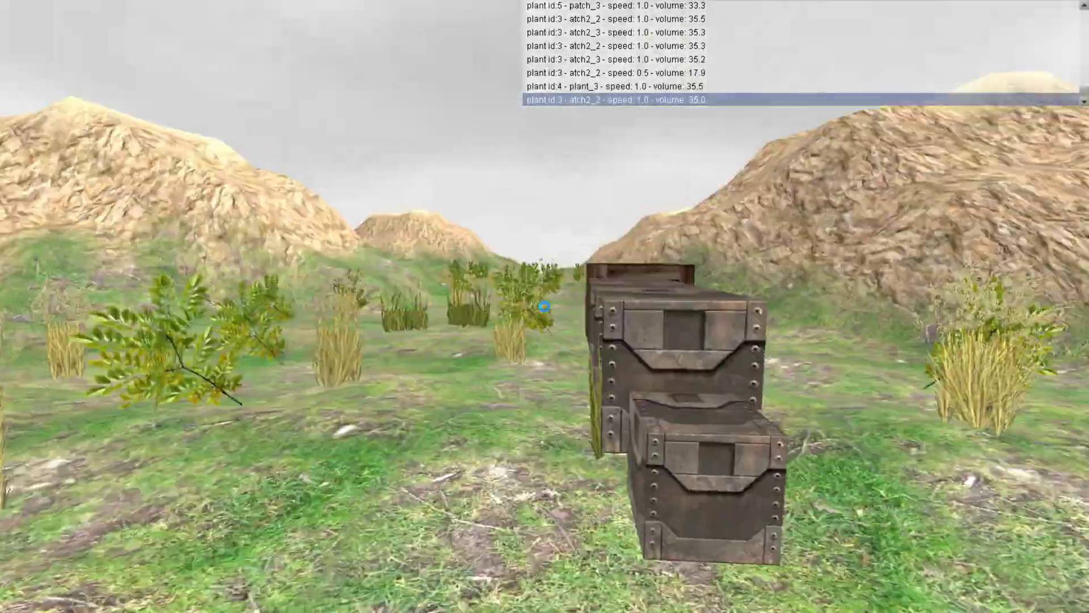
Step: Walk past the wooden crates and through the leafy plant and grass patches to test the plant sounds once more
key(w)
key(Left)
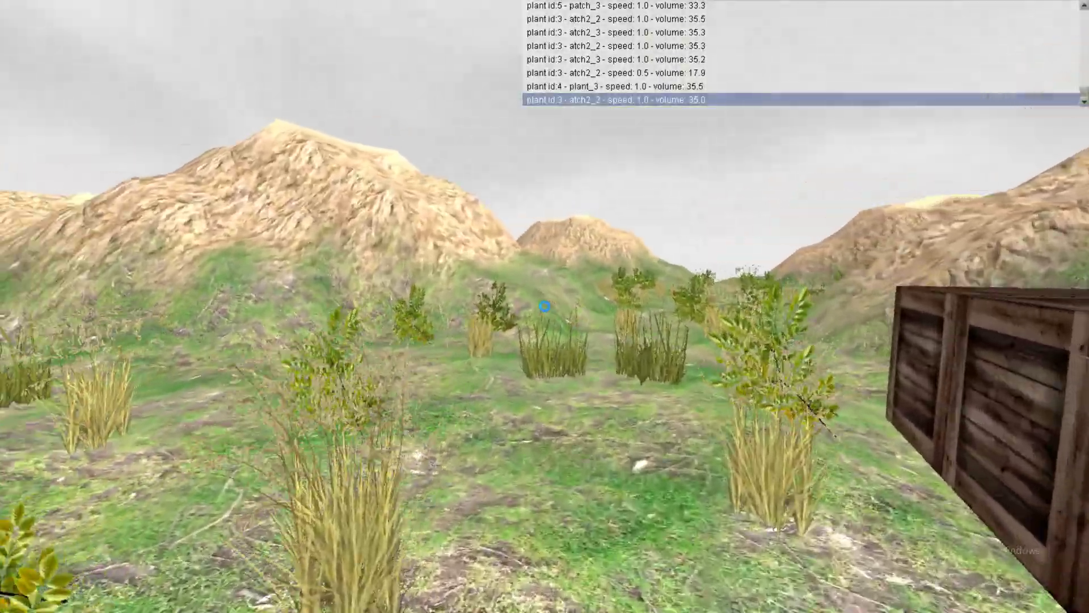
key(w)
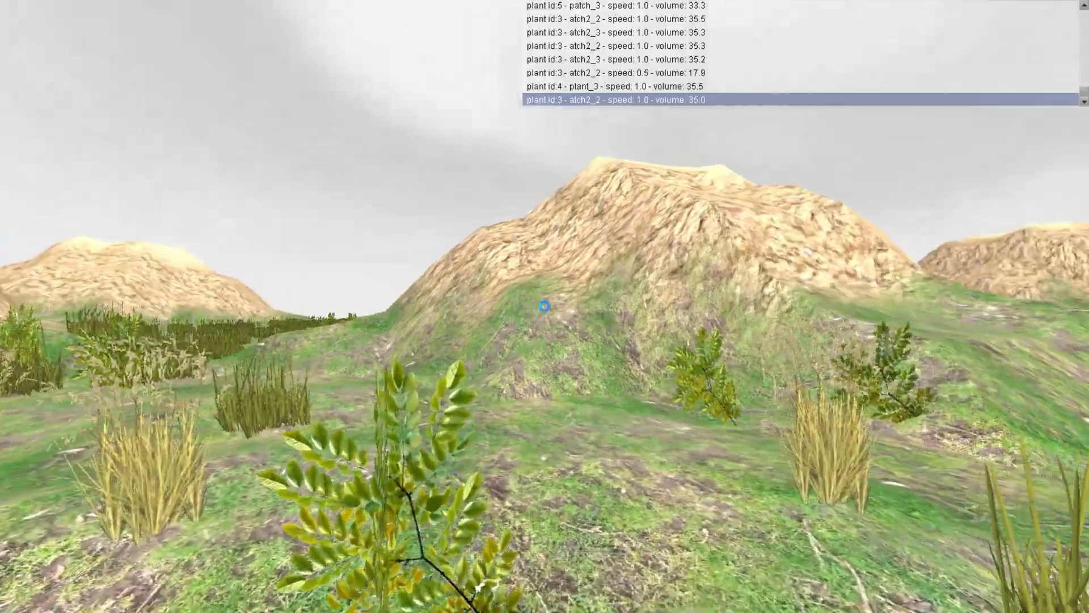
key(w)
key(Left)
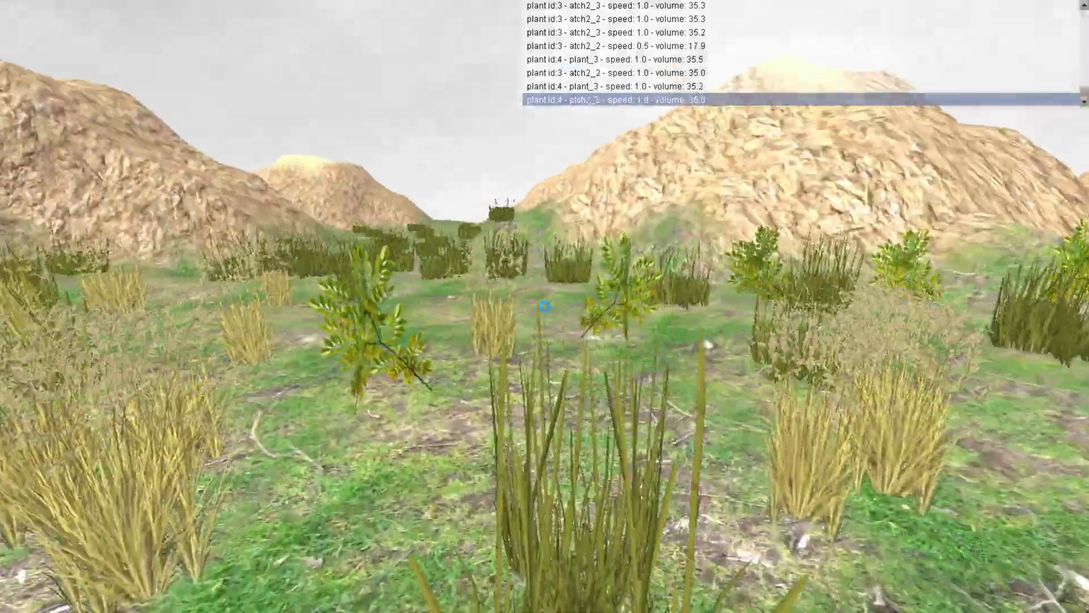
key(w)
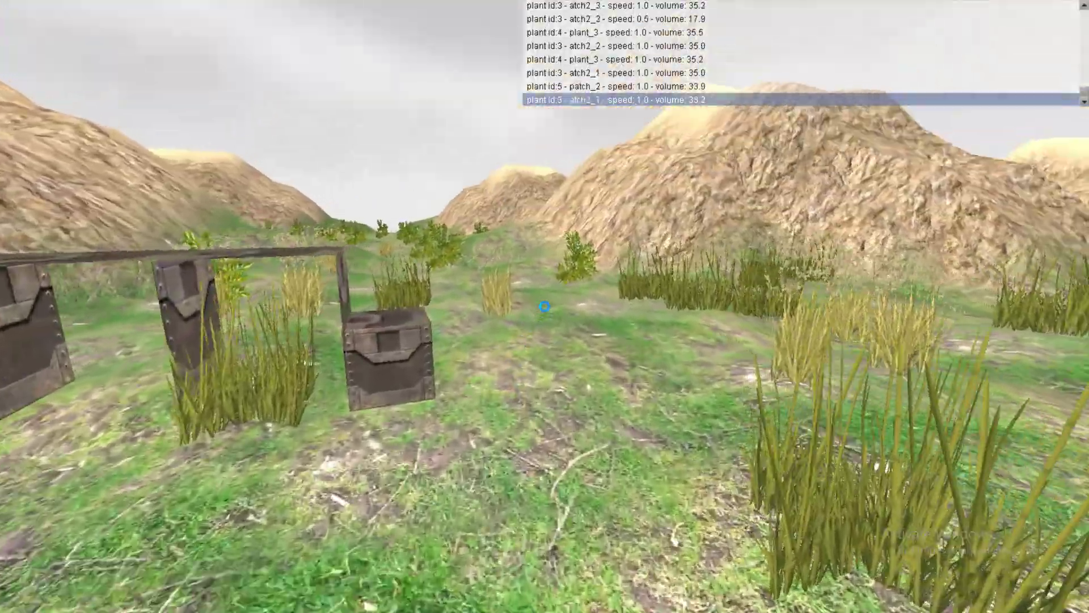
Step: Exit the running game, switch to the CopperCube editor, and find the camera in the scene graph
key(Escape)
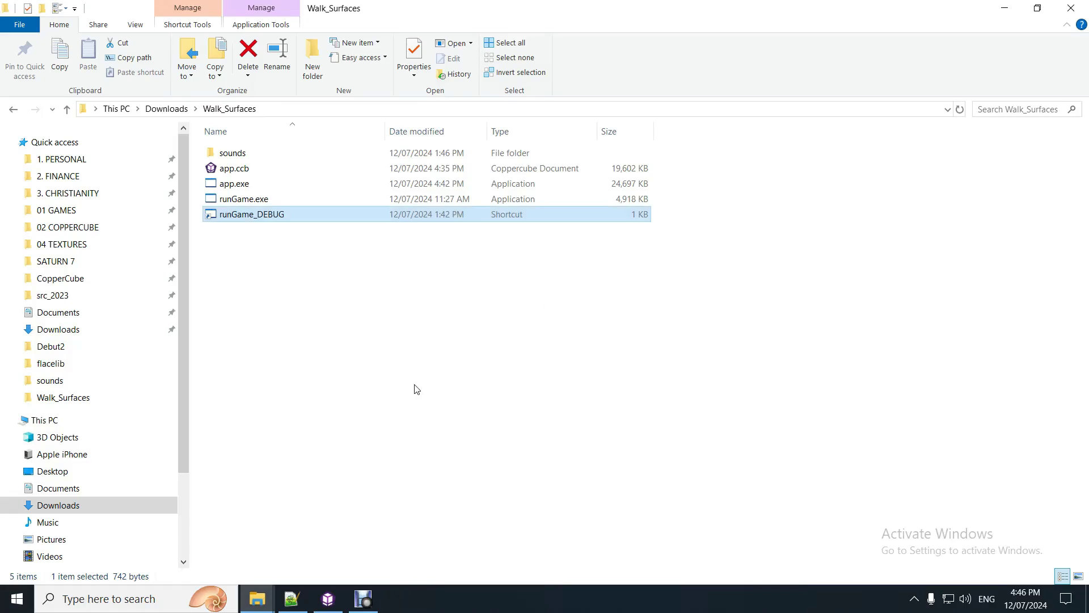
click(341, 606)
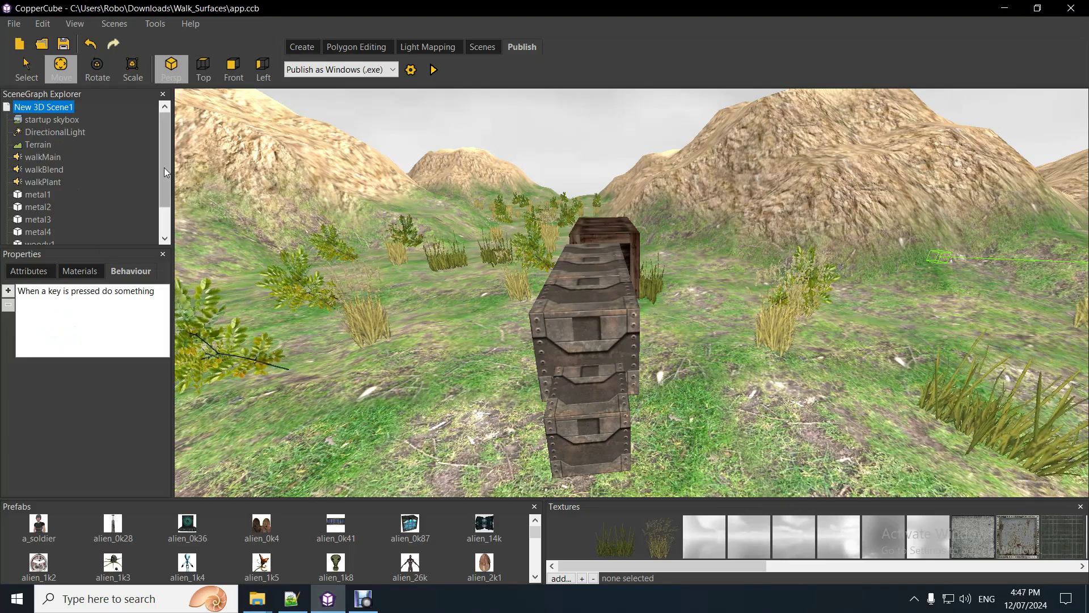
drag(164, 168, 166, 217)
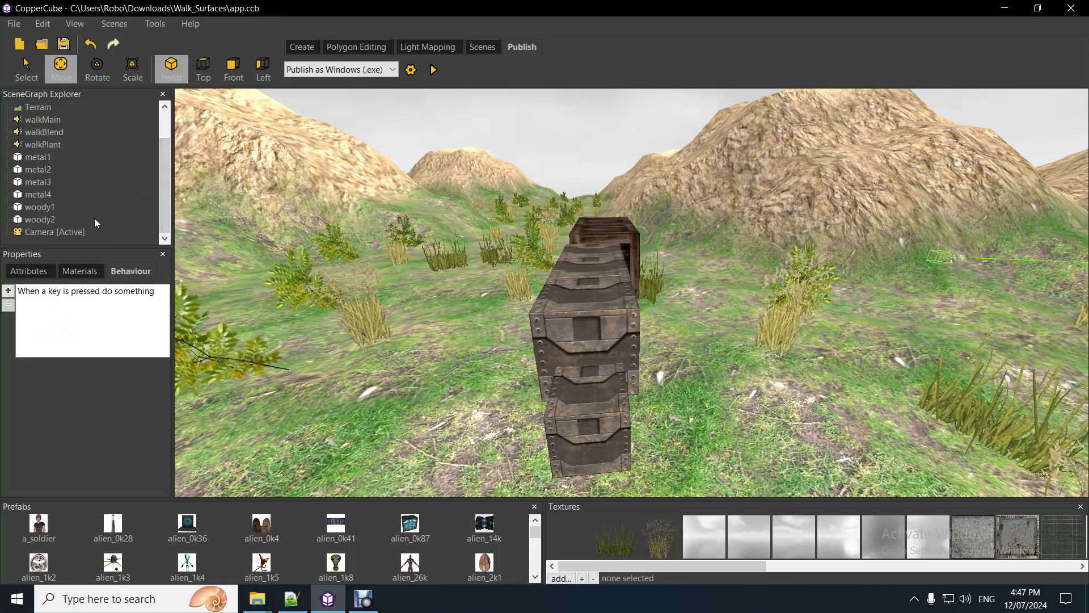
Step: Turn off debug_plants in the active camera's Terrain walk surfaces behaviour
click(61, 232)
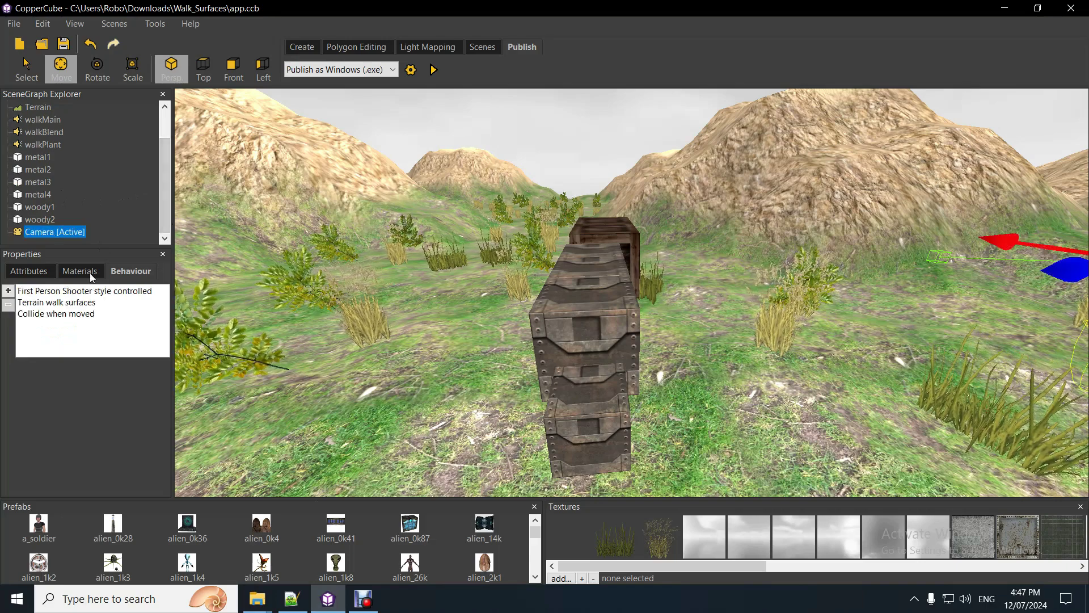
click(77, 303)
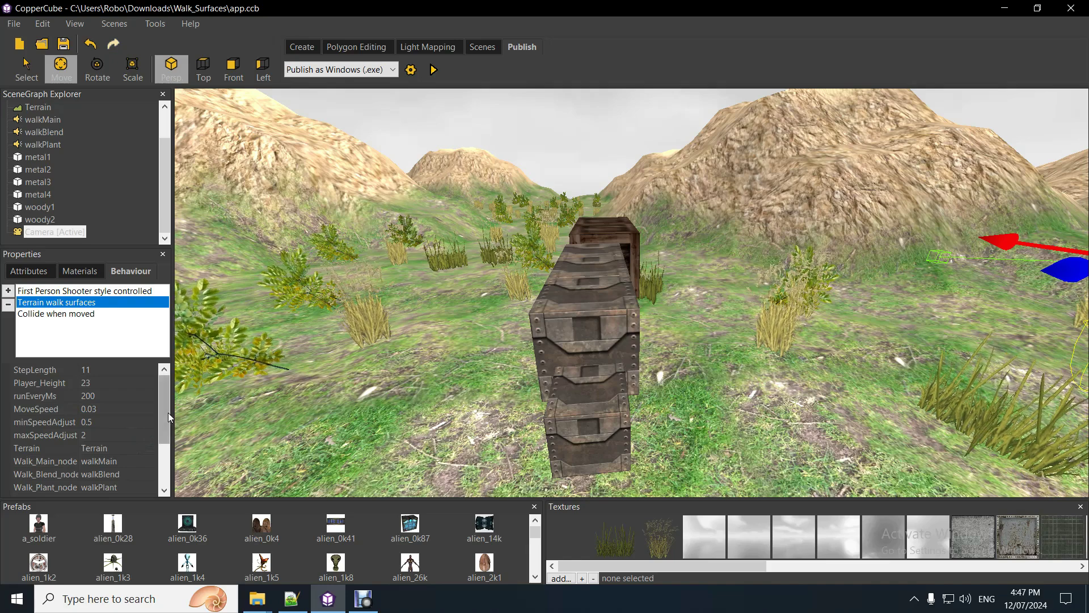
drag(166, 410, 159, 461)
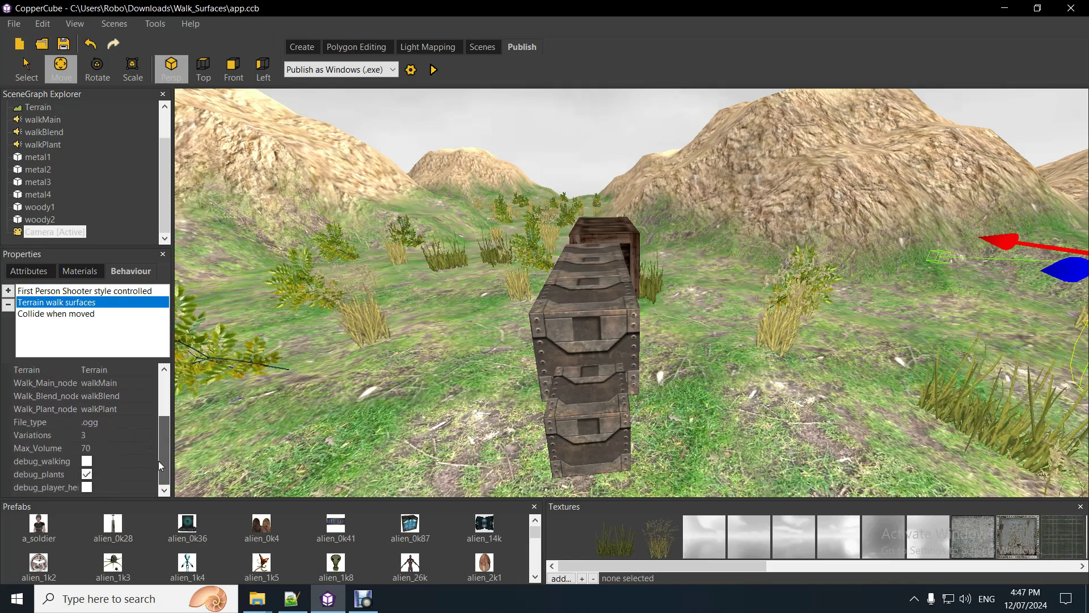
click(87, 474)
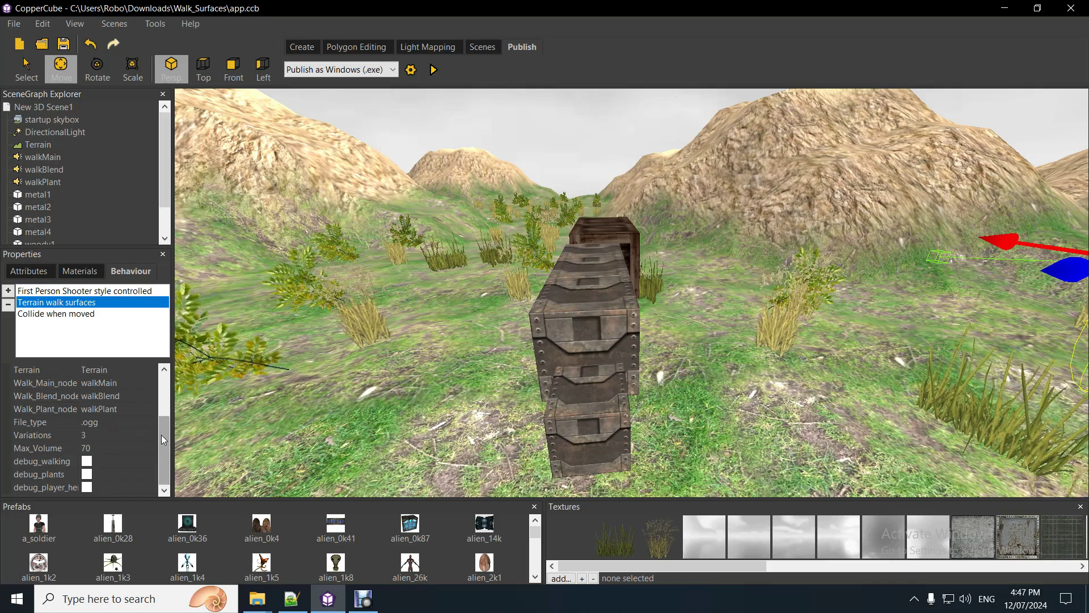
Step: Set runEveryMs to 100 in the camera's Terrain walk surfaces behaviour
drag(162, 434, 164, 423)
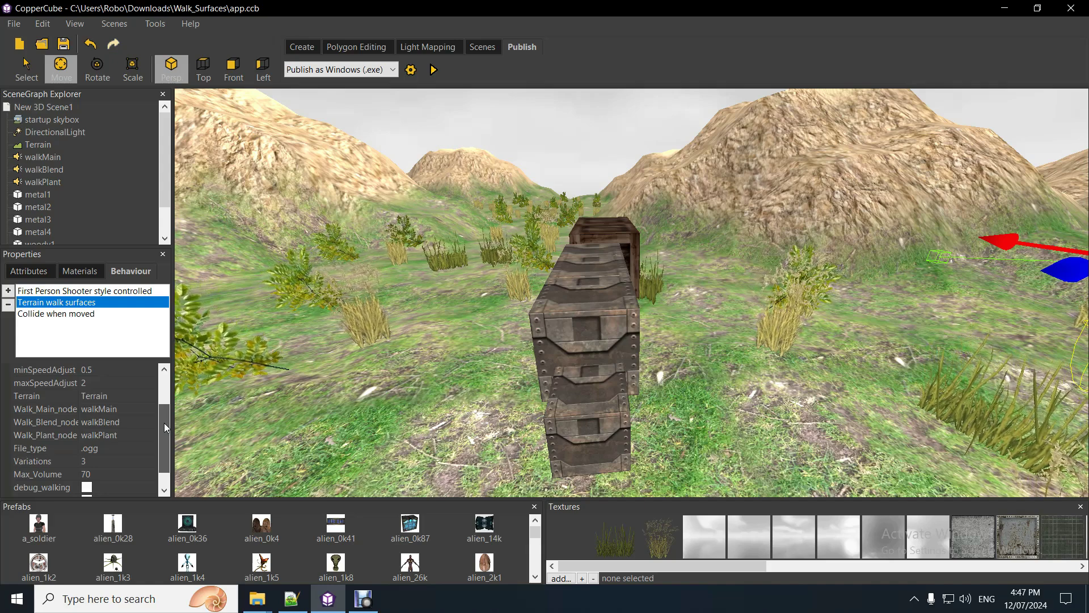
drag(165, 423, 164, 399)
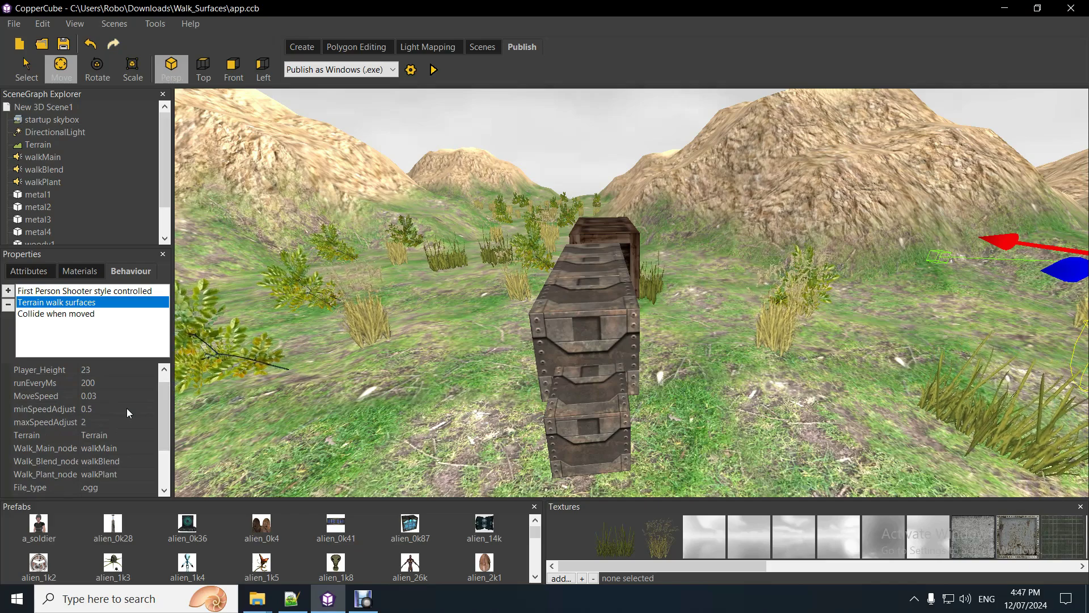
drag(162, 407, 163, 387)
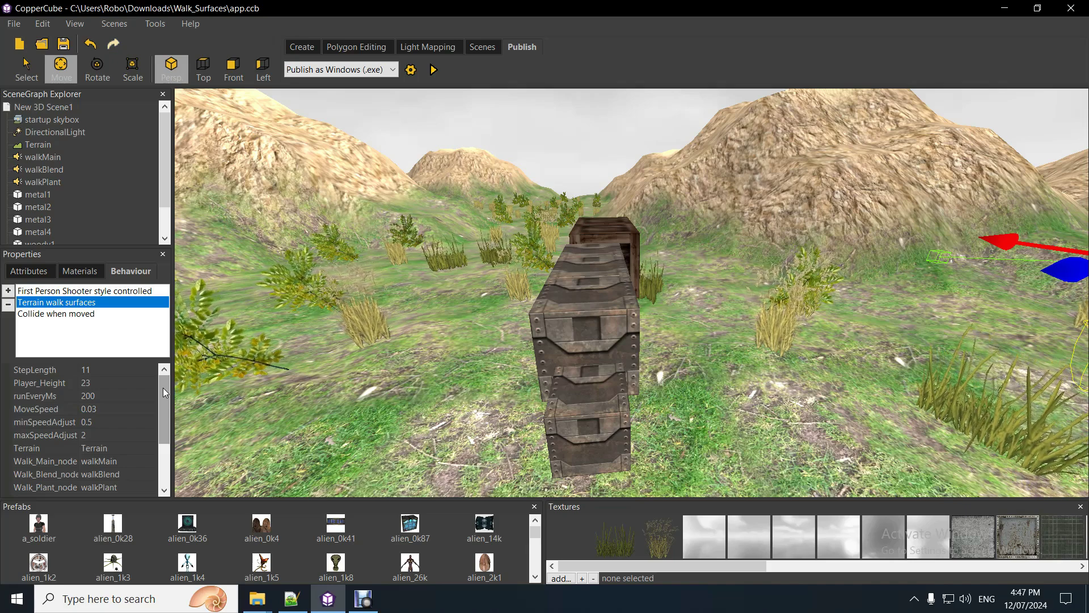
click(109, 395)
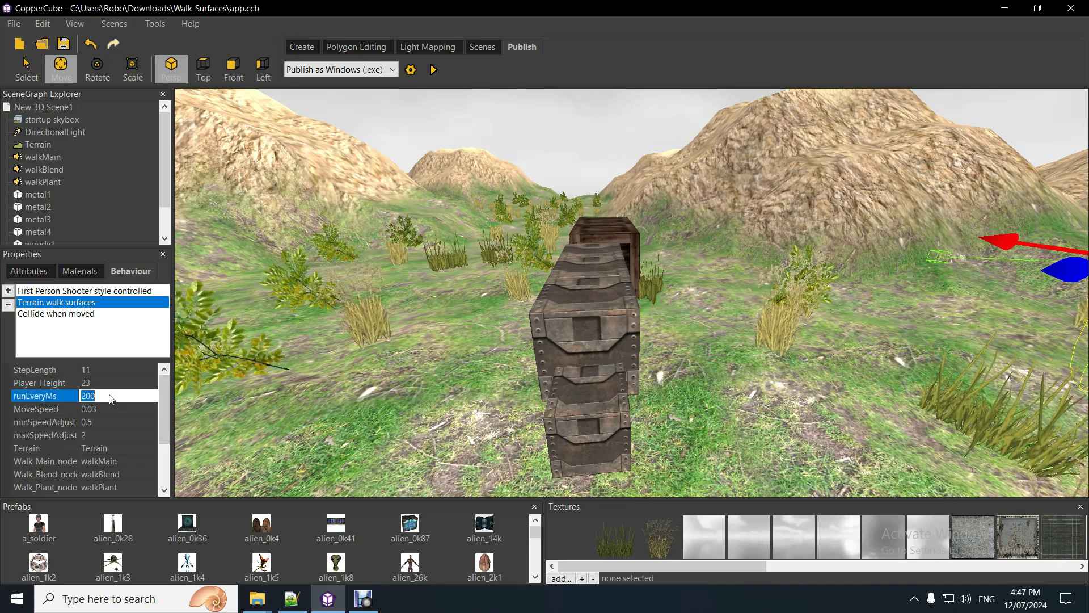
text(1)
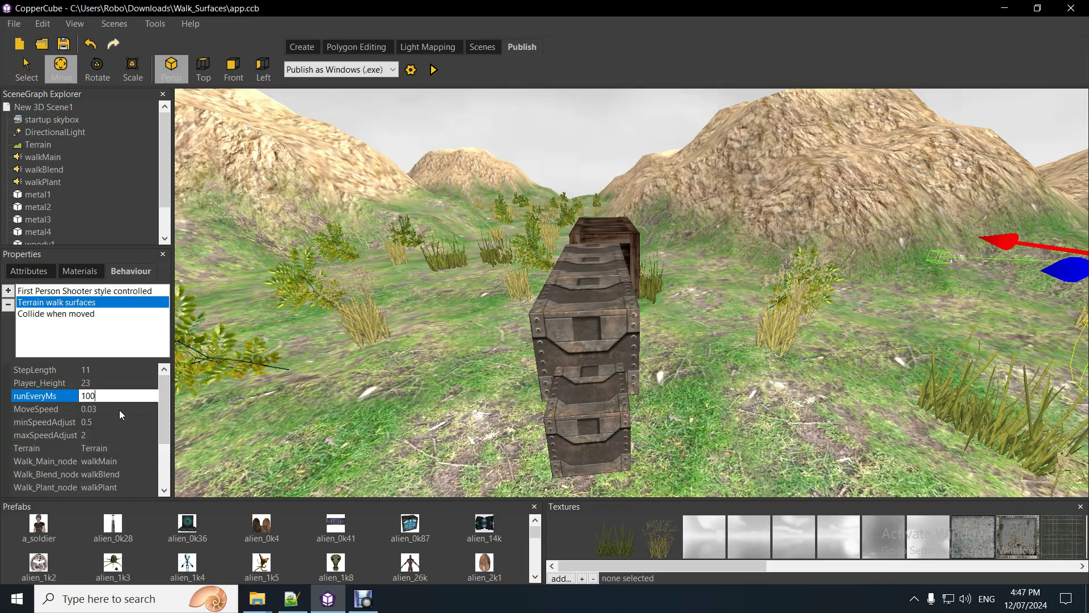
key(Return)
Step: Save the project with the scene root selected, publish it as a Windows .exe, and exit the launched game
click(50, 121)
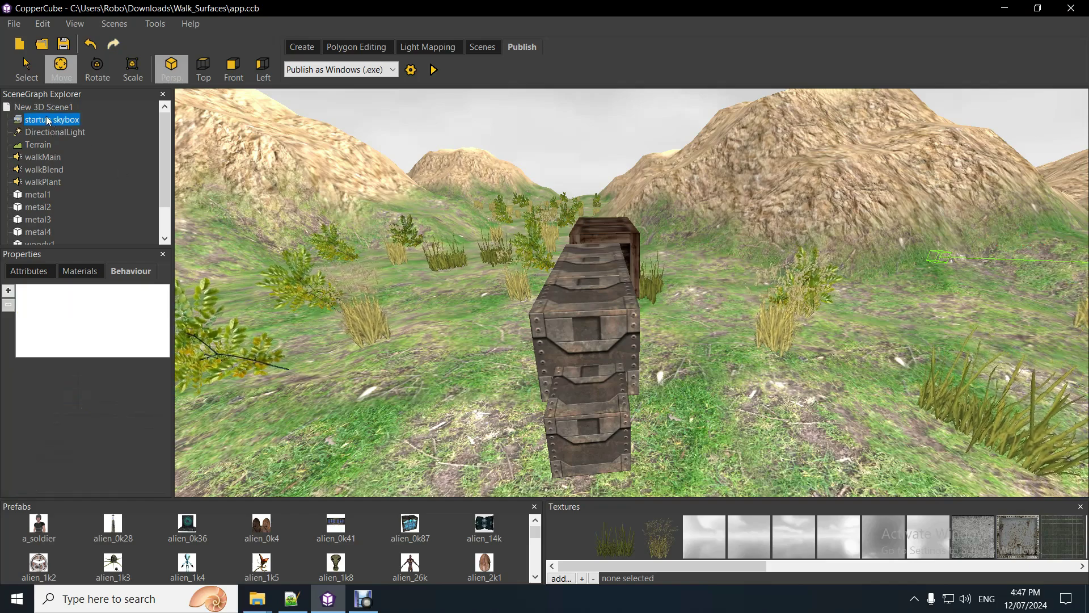
click(51, 107)
drag(444, 260, 455, 256)
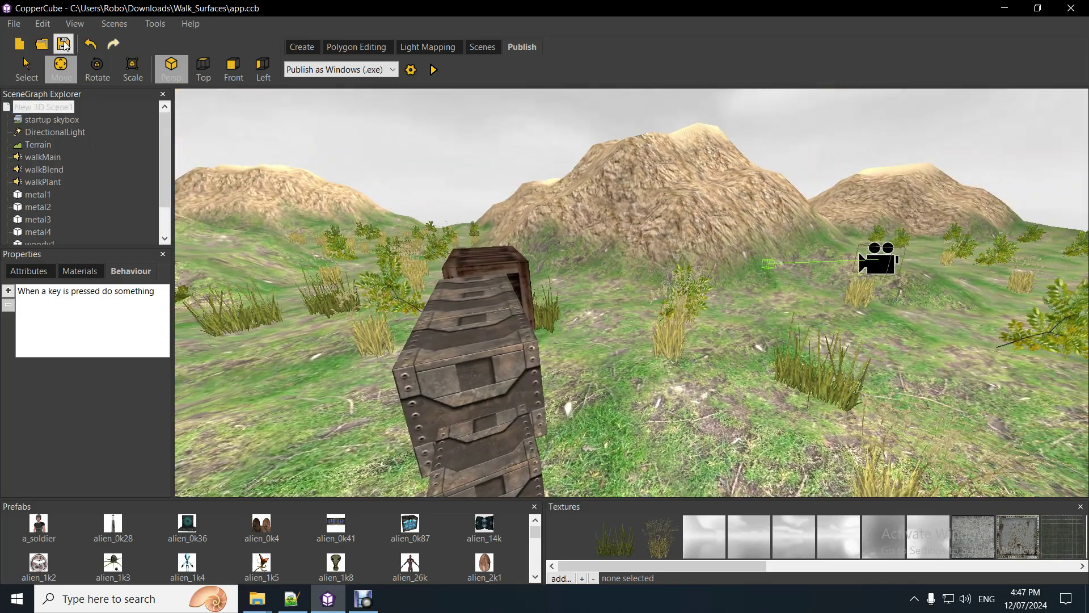
click(434, 69)
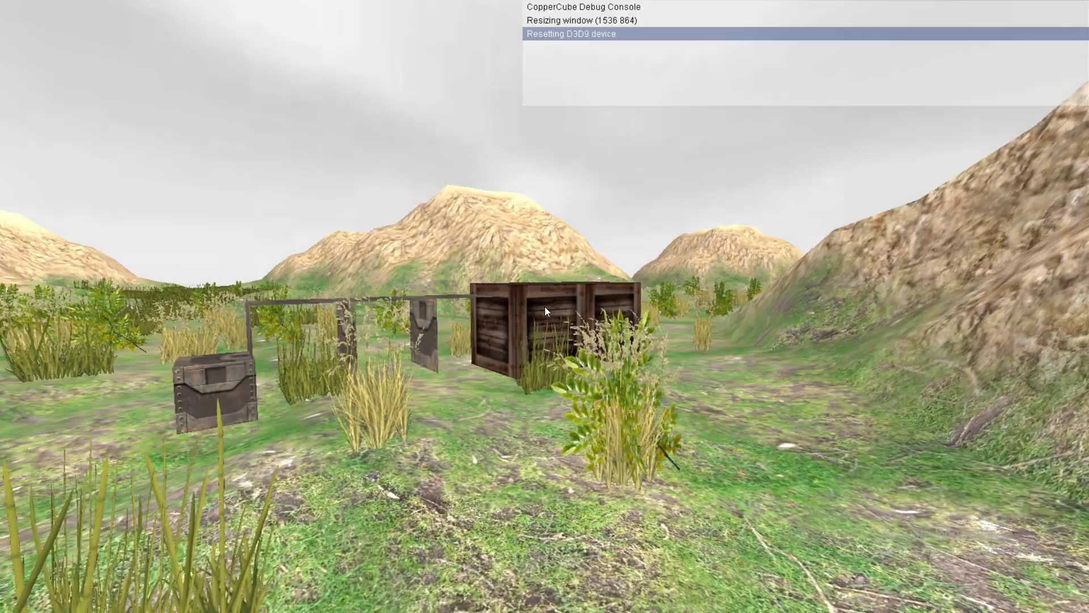
key(Escape)
Step: Switch to the Walk_Surfaces folder in File Explorer and launch the game with the runGame_DEBUG shortcut
click(285, 600)
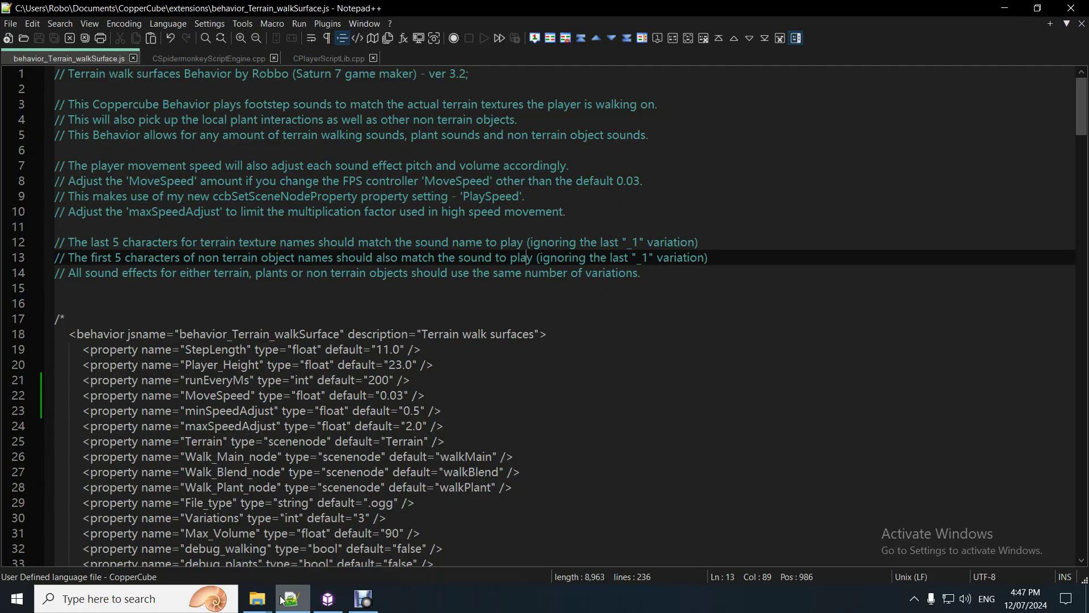
mouse_move(262, 601)
click(244, 500)
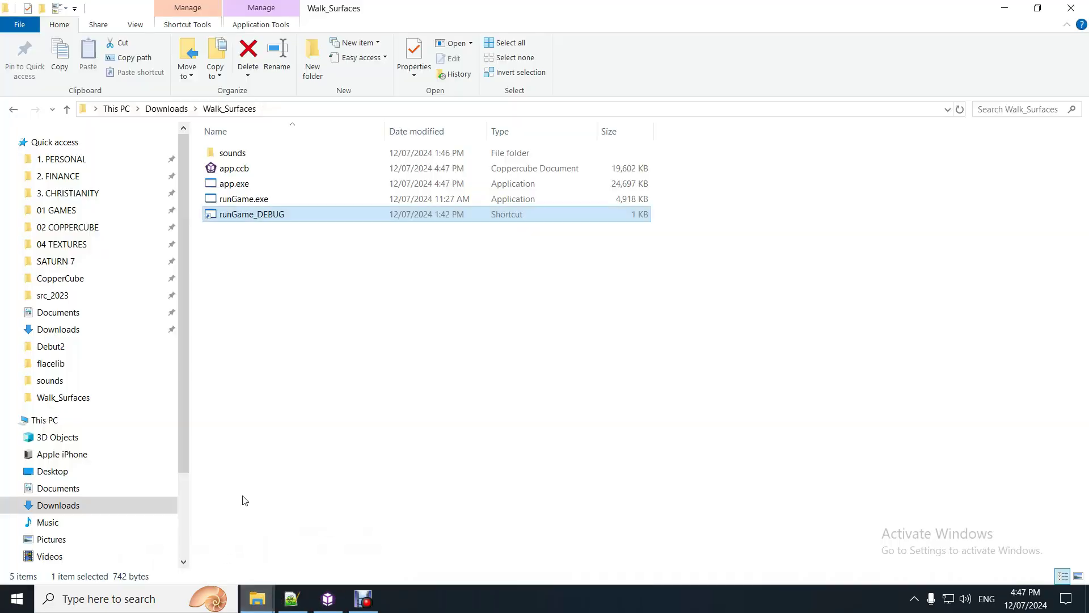
click(294, 334)
double_click(260, 218)
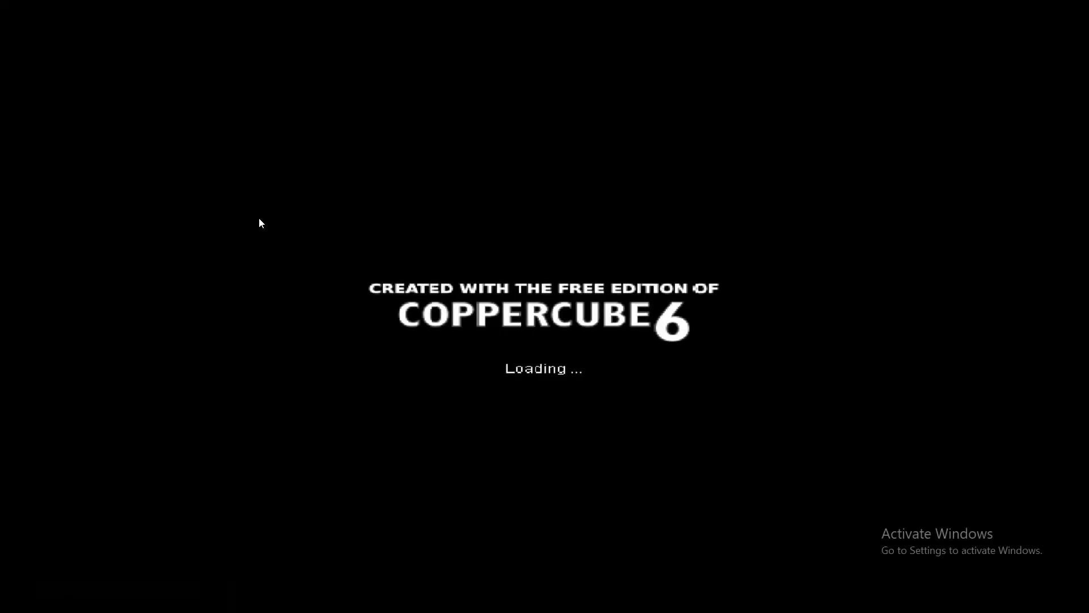
Step: Walk across the grassy terrain around the lone metal crate and up to the end of the metal crate stack
key(w)
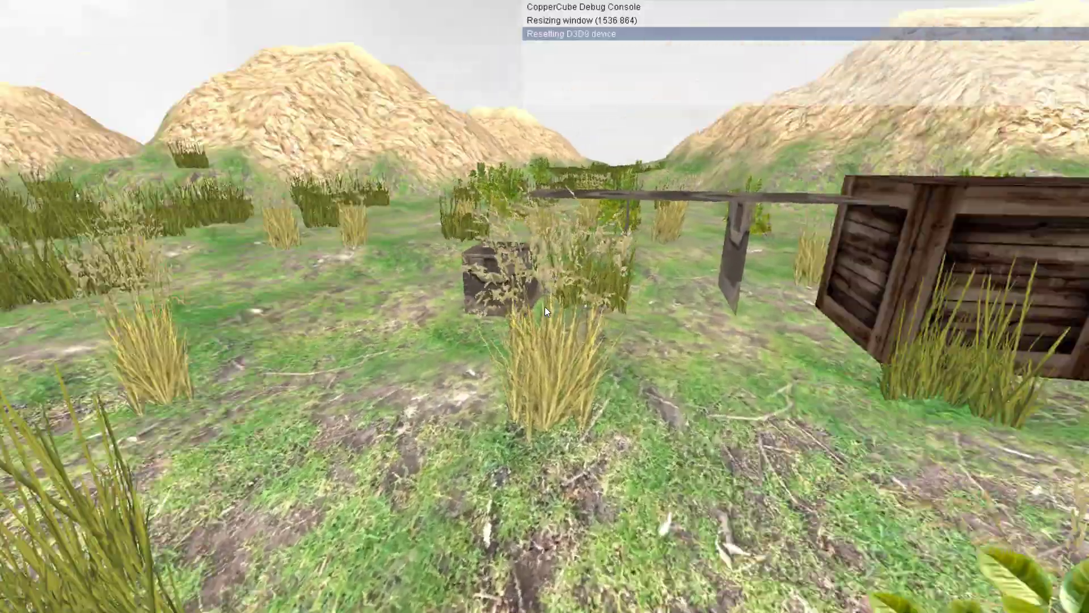
key(w)
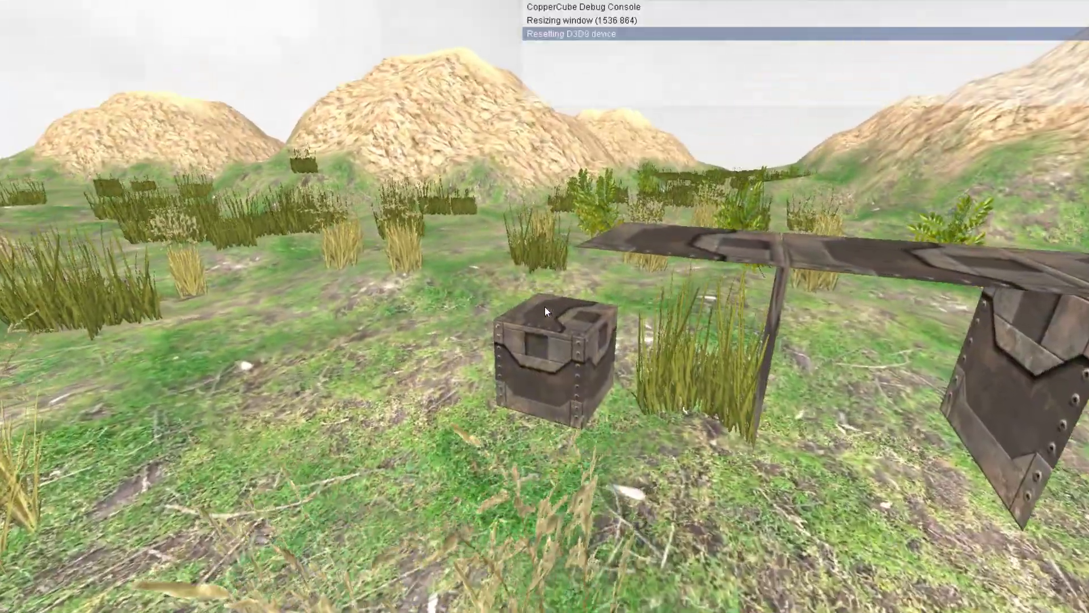
key(w)
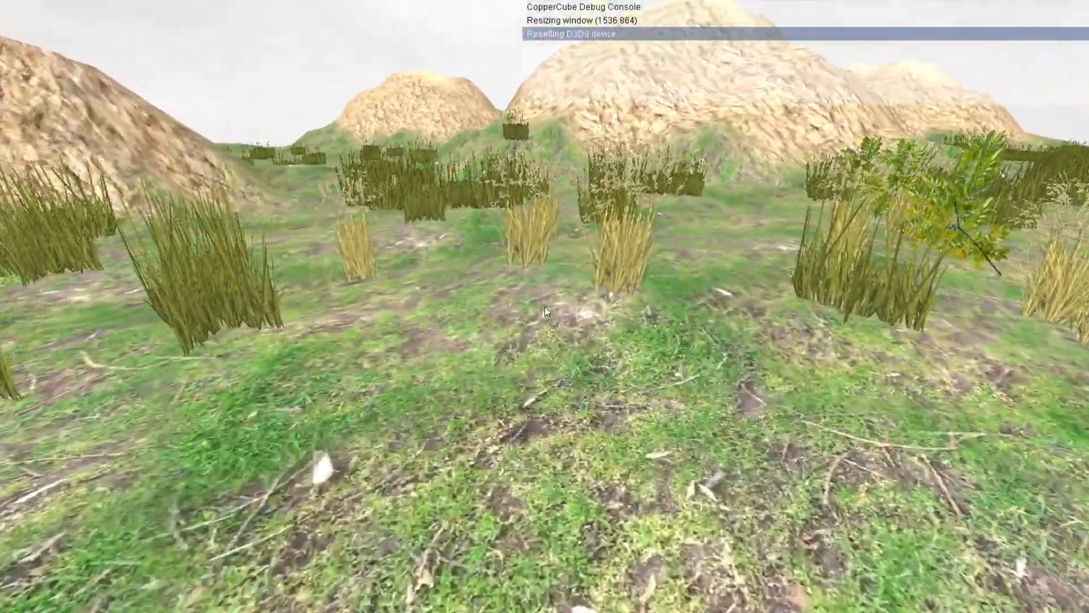
key(w)
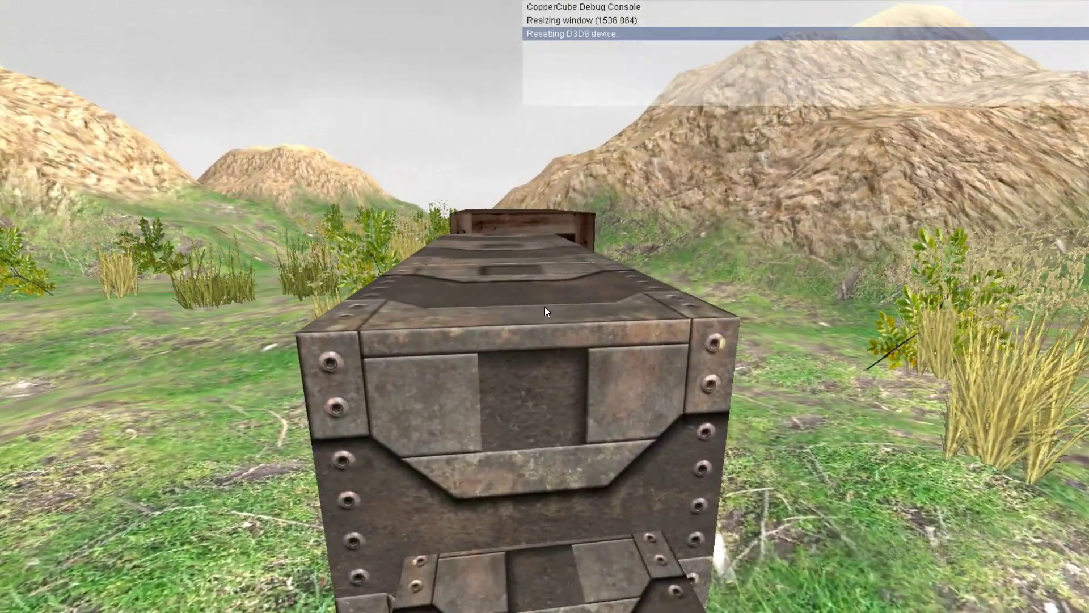
Step: Climb onto the metal crates, walk across to the wooden crates, and head back to test both footstep sounds
key(w)
key(space)
key(space)
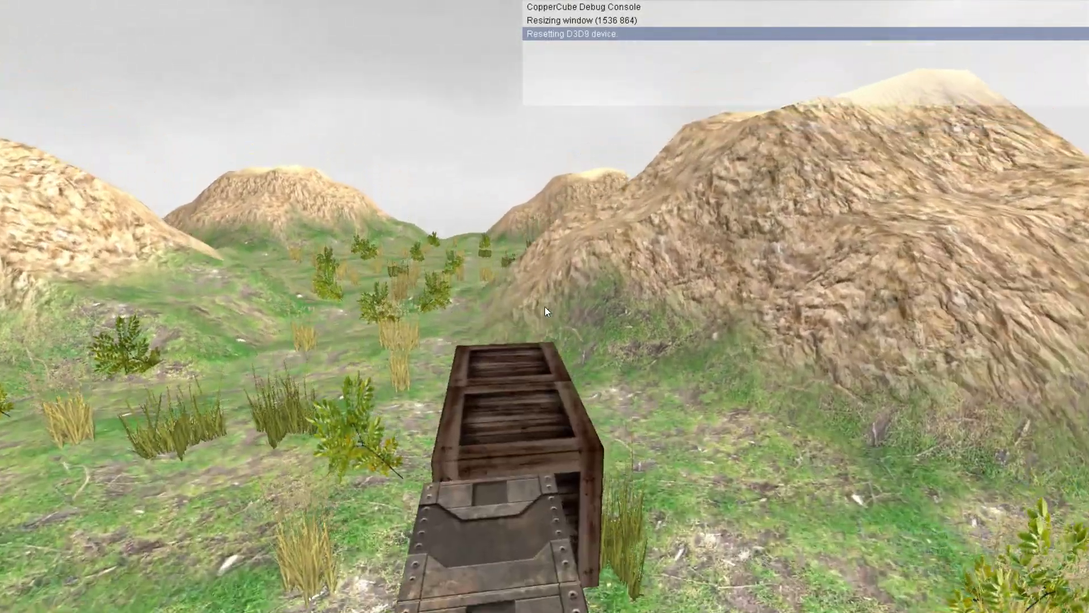
key(w)
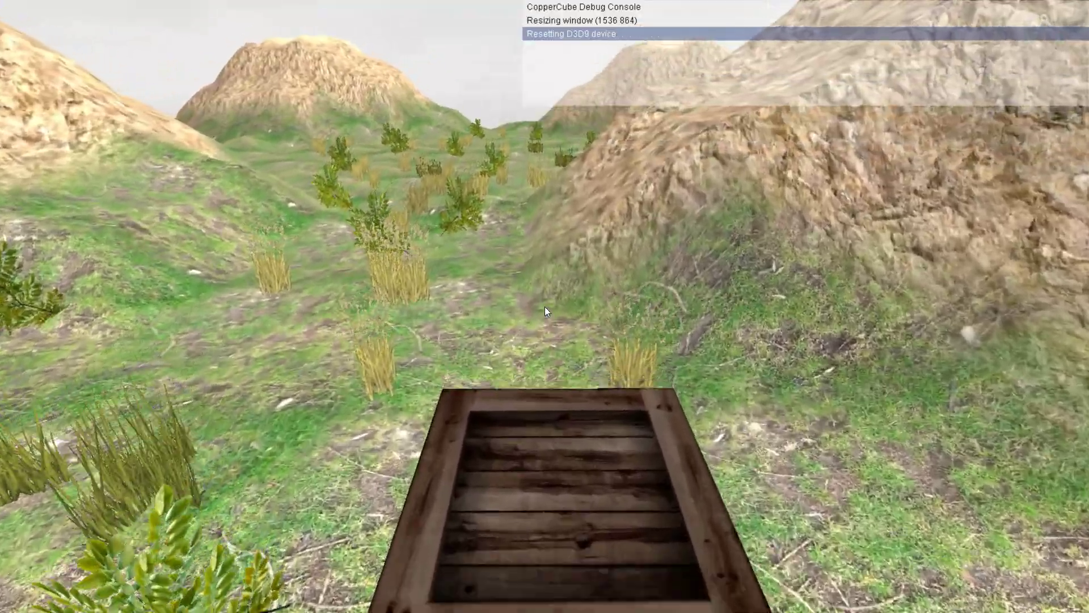
key(w)
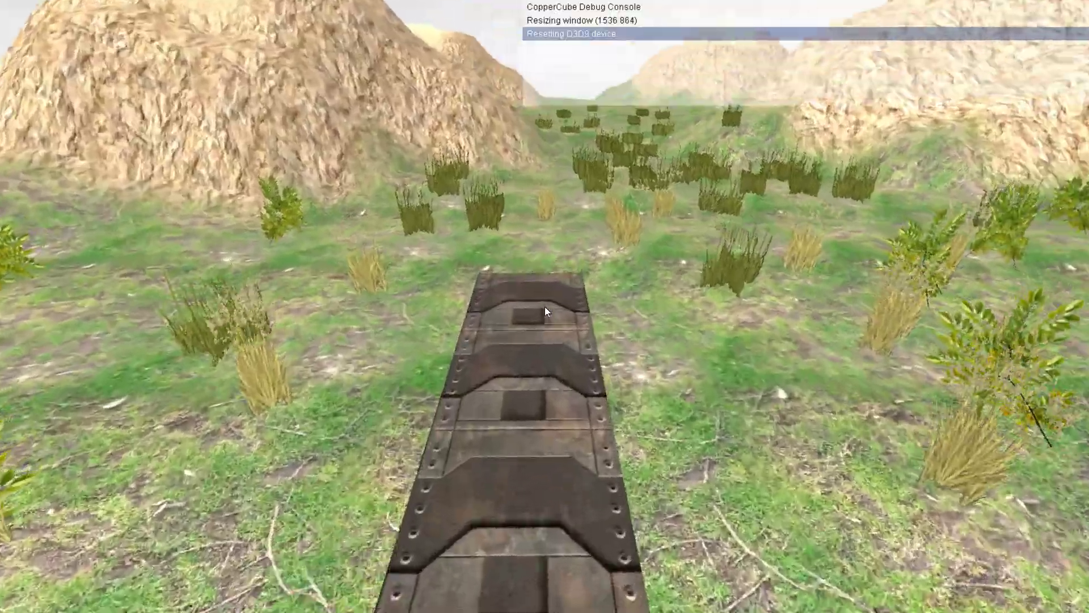
Step: Walk over the terrain to the leafy plant near the wooden crates, and exit the running game
key(w)
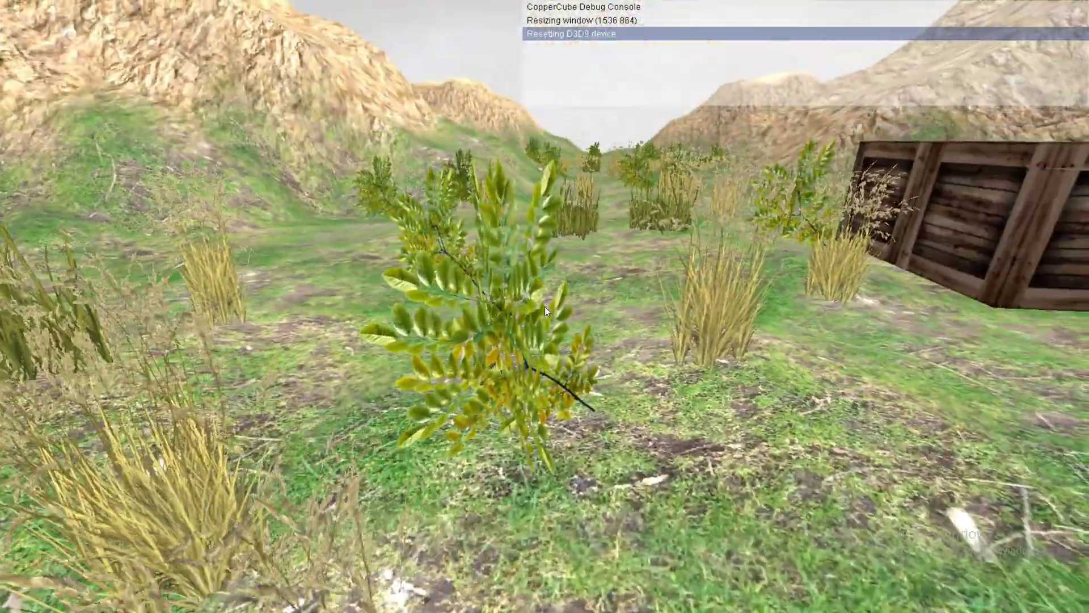
key(Escape)
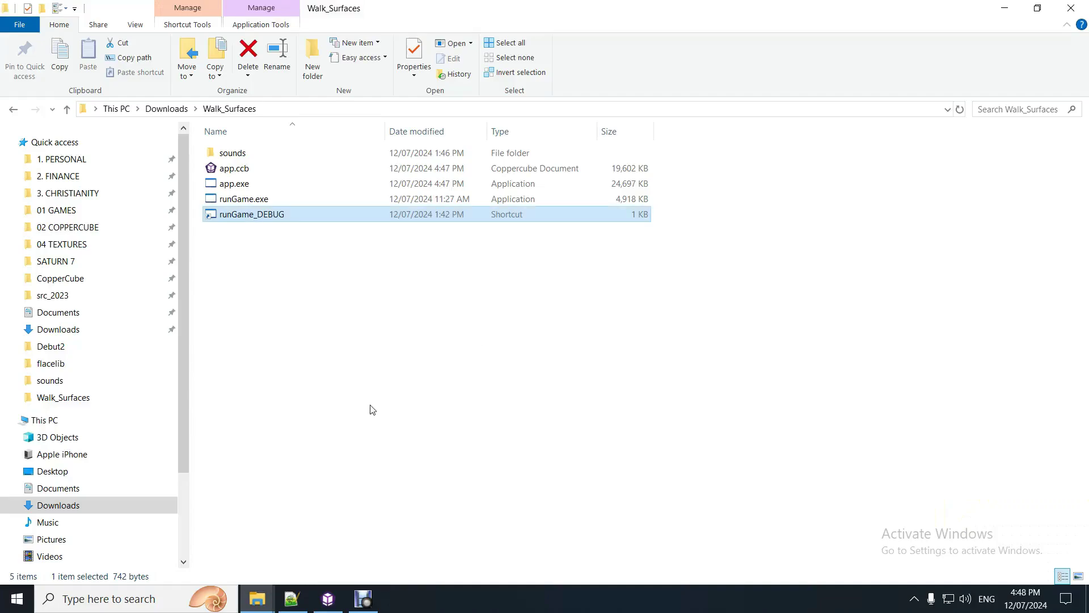
Step: Switch to the CopperCube editor and turn on debug_plants in the camera's Terrain walk surfaces behaviour
click(328, 599)
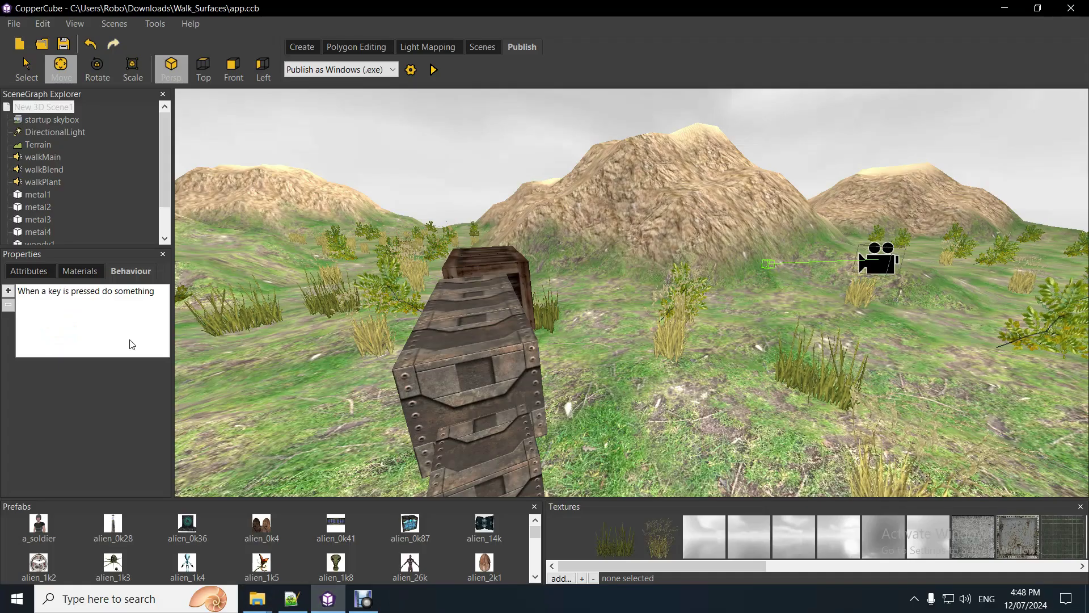
scroll(85, 231, down, 1)
click(55, 232)
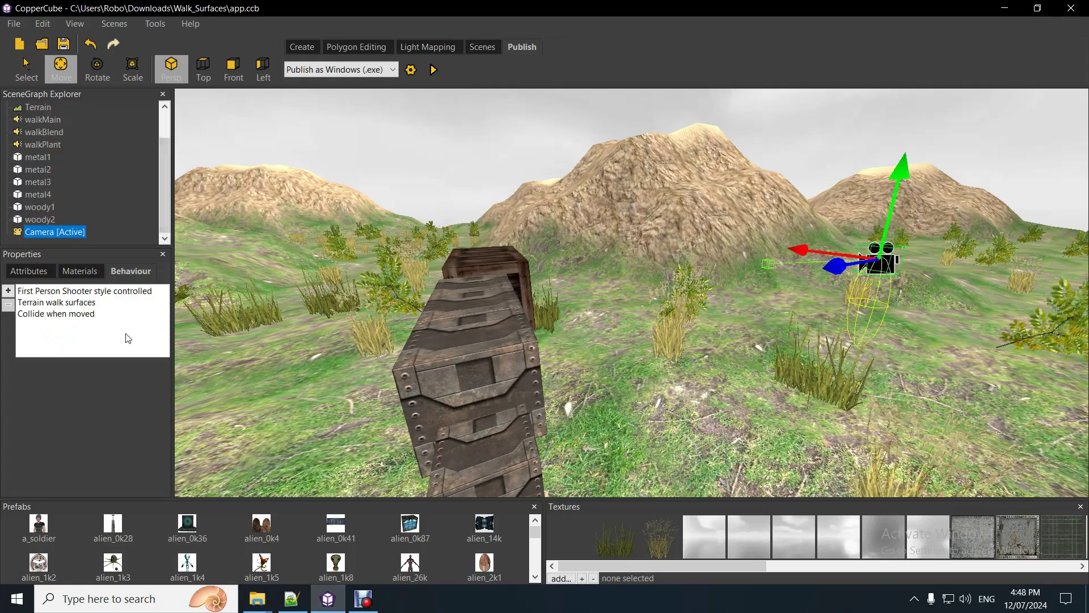
click(79, 304)
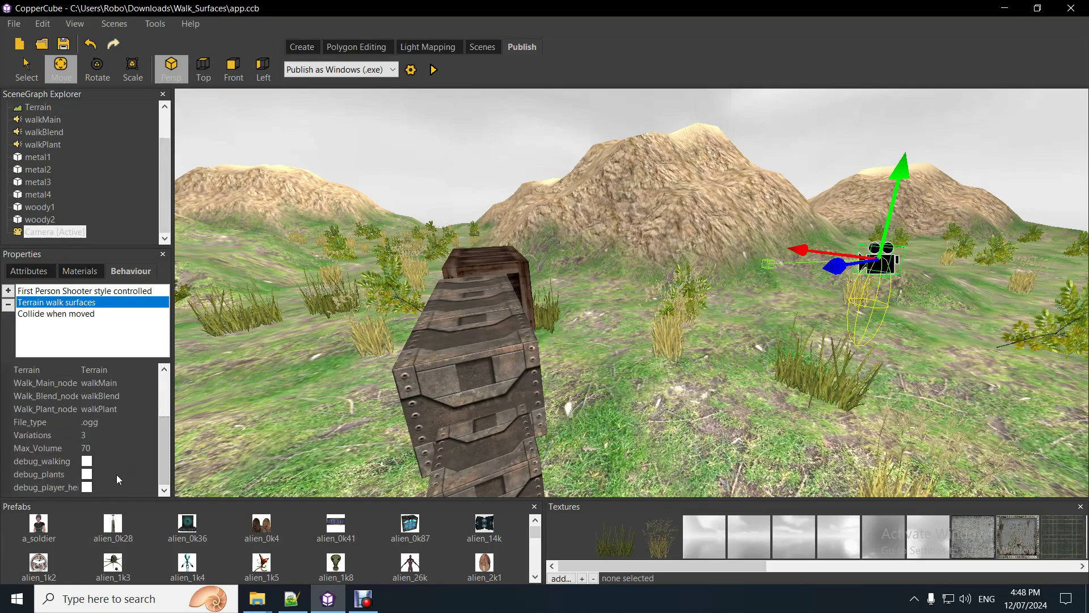
click(89, 475)
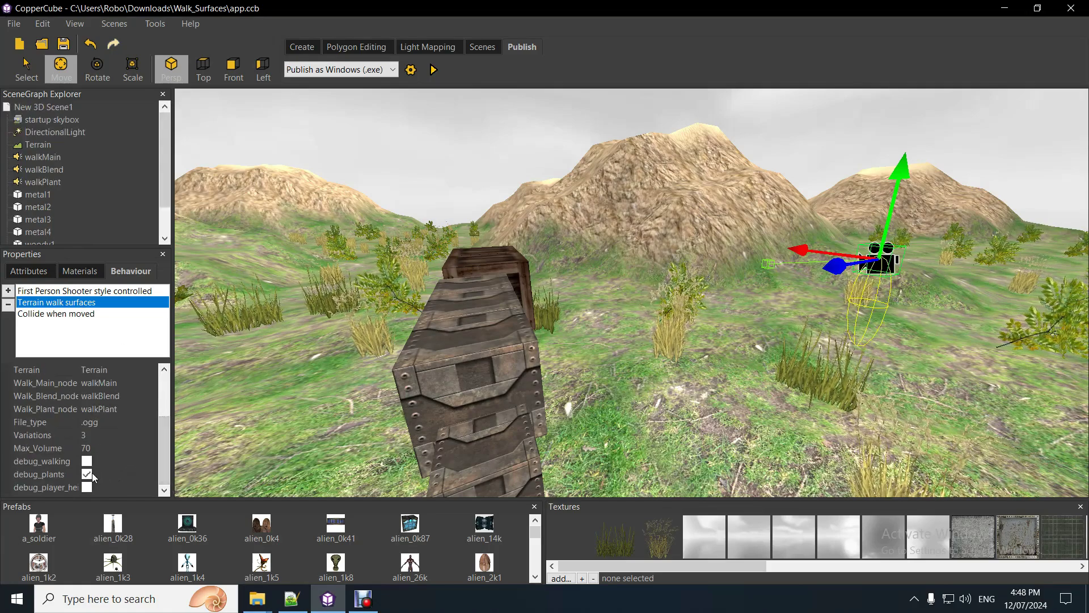
drag(162, 464, 196, 382)
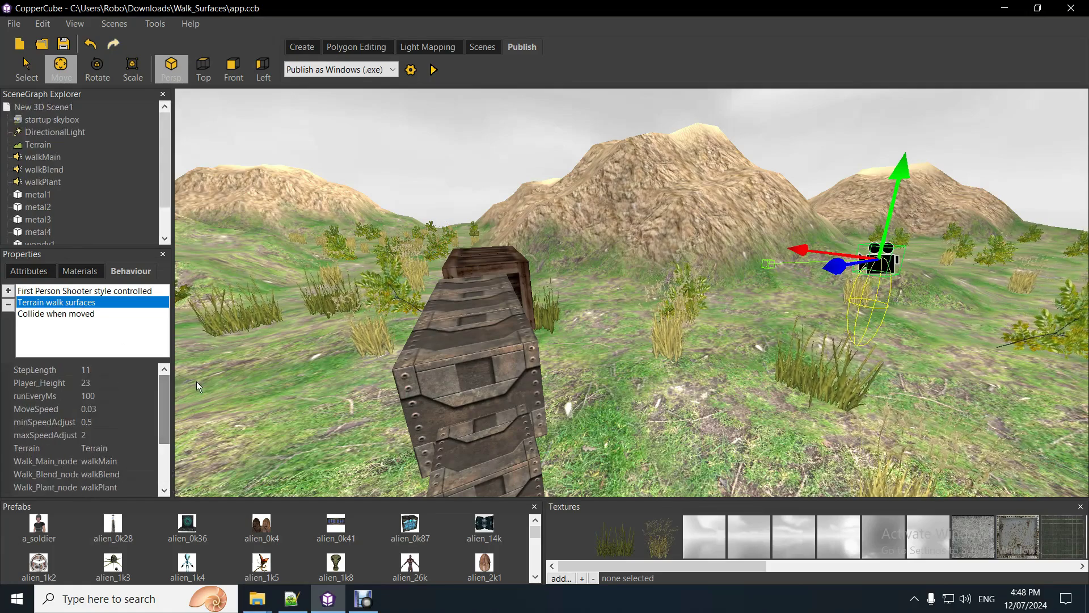
Step: Republish the game as a Windows .exe and launch it with runGame_DEBUG from the Walk_Surfaces folder
click(434, 70)
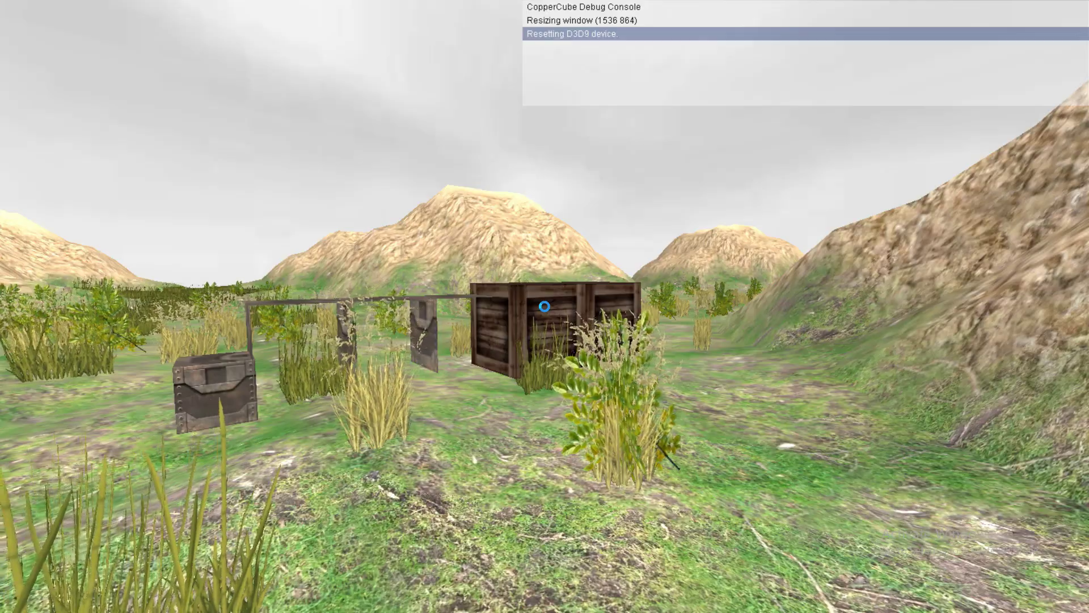
key(Escape)
click(257, 599)
click(232, 536)
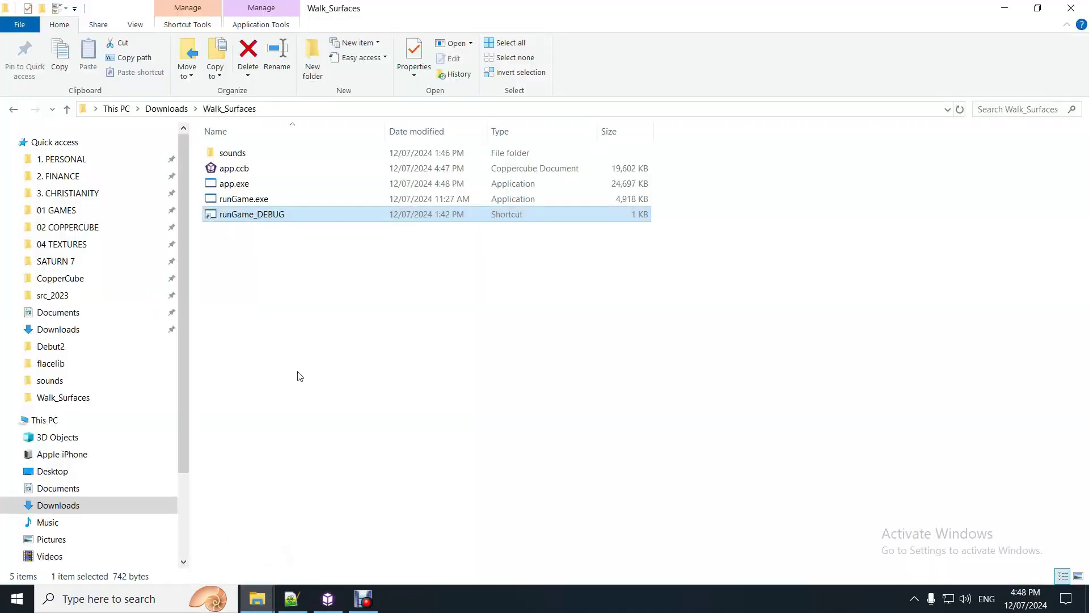
click(267, 233)
double_click(252, 214)
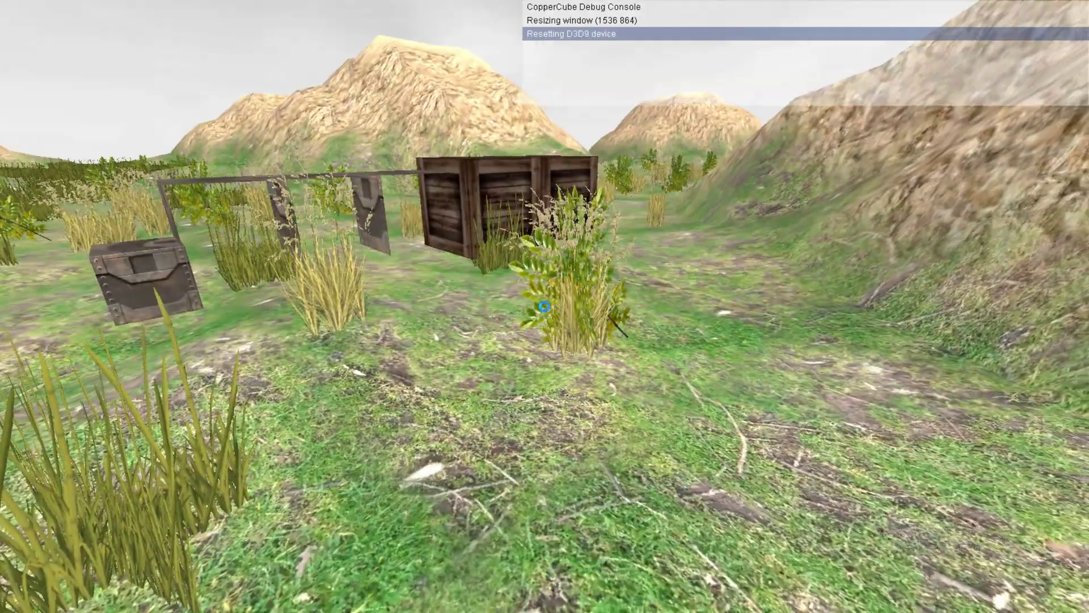
Step: Walk through the leafy plant and the dry grass patch towards the lone metal crate to test the plant sounds
key(w)
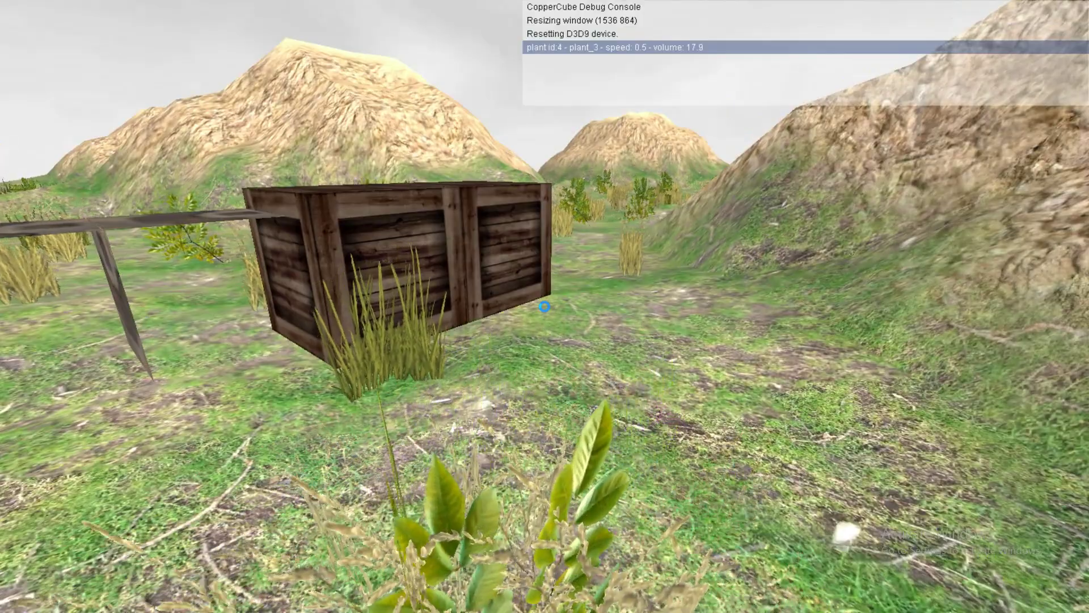
key(w)
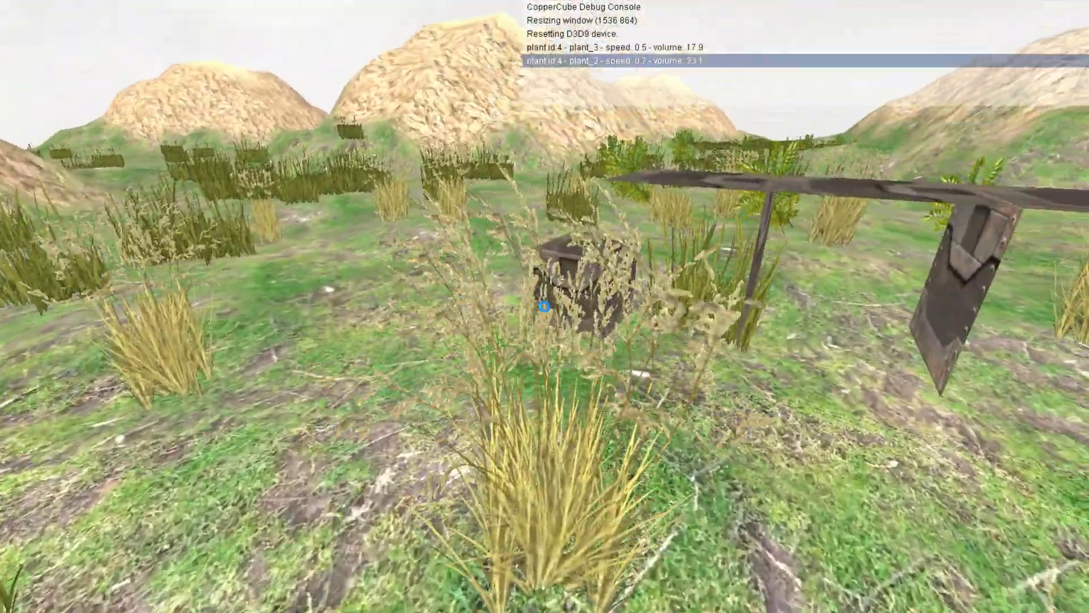
key(w)
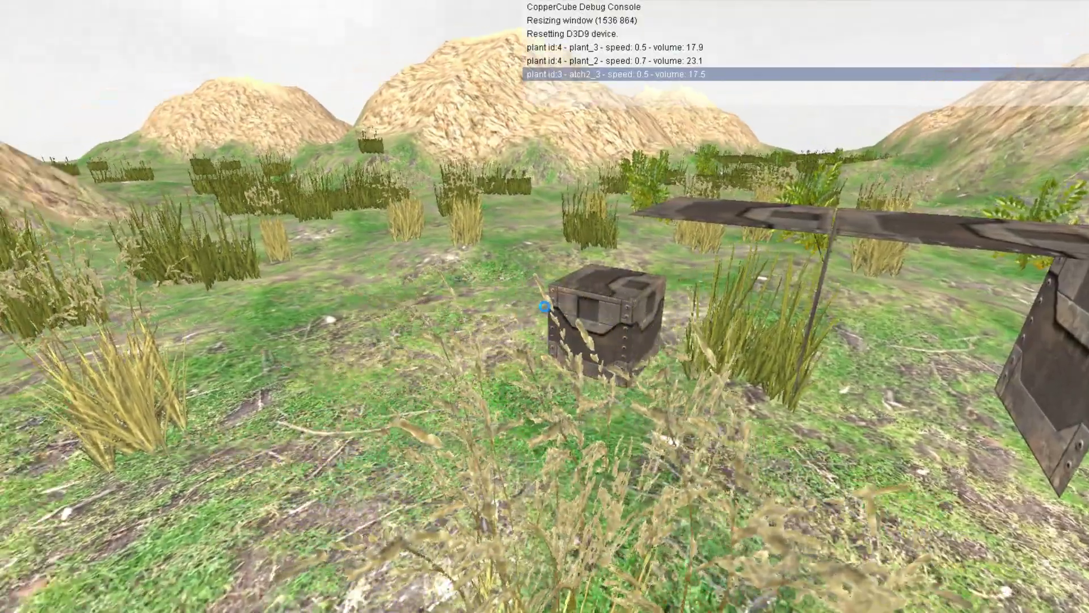
Step: Walk past the lone metal crate and through the tall green grass patches near the hillside to test the plant sounds
key(w)
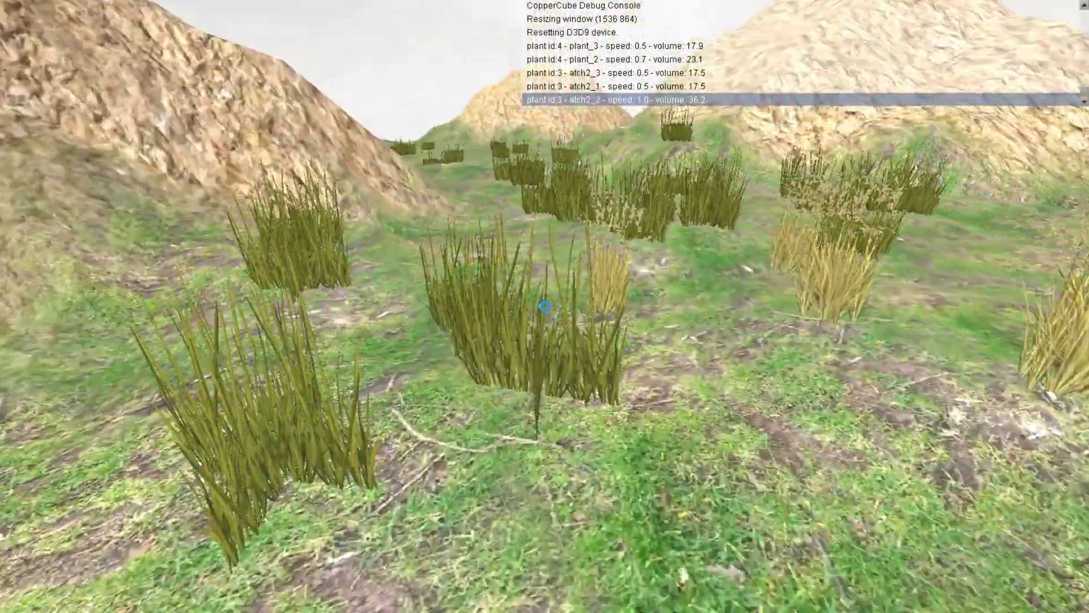
key(w)
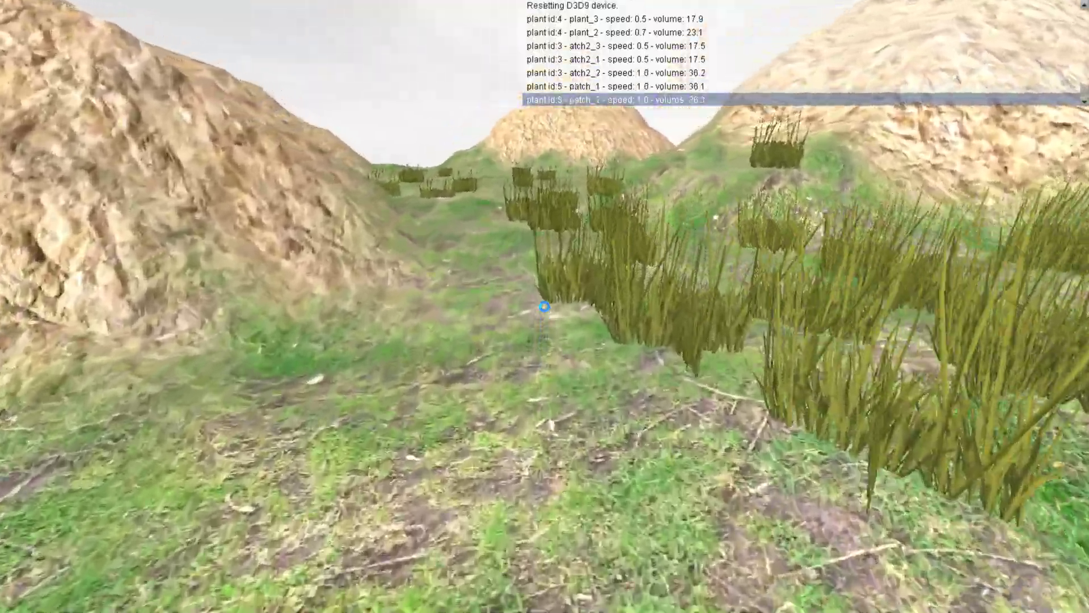
key(w)
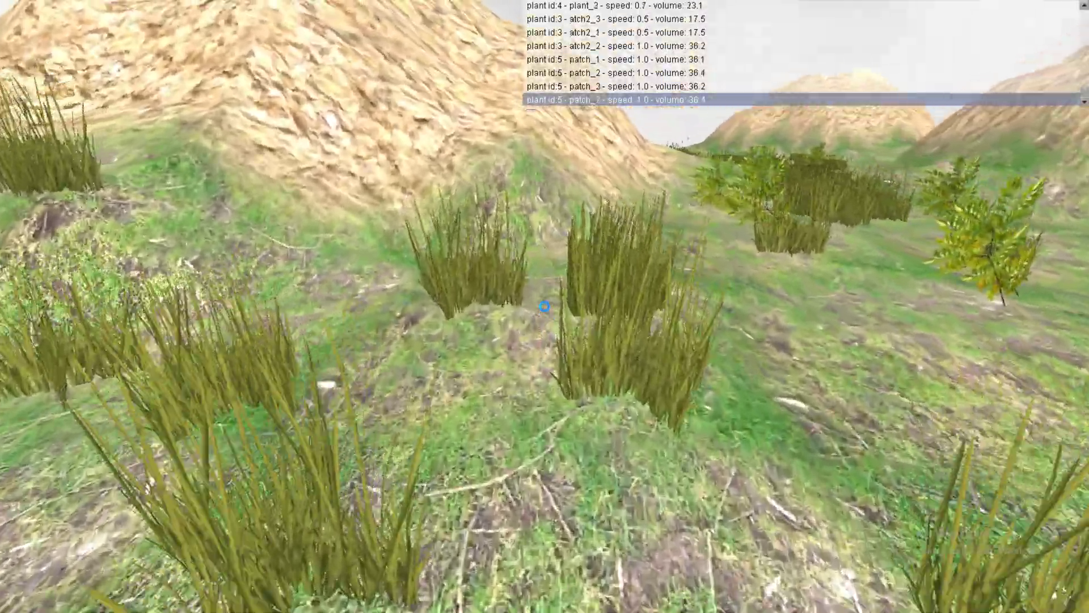
key(w)
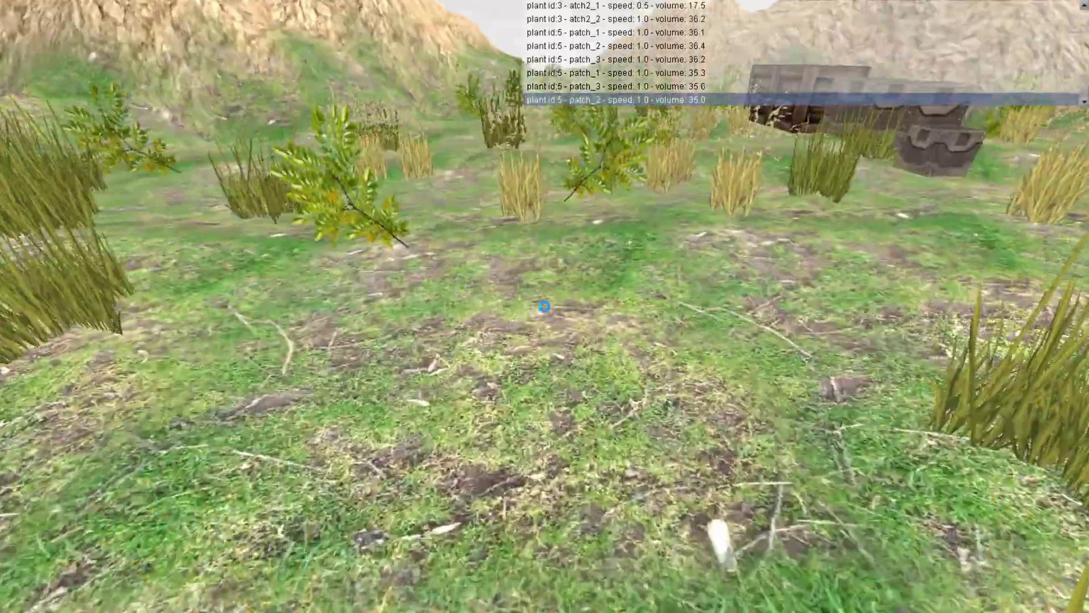
Step: Walk back past the crates through the dry grass clumps to test their plant sounds
key(w)
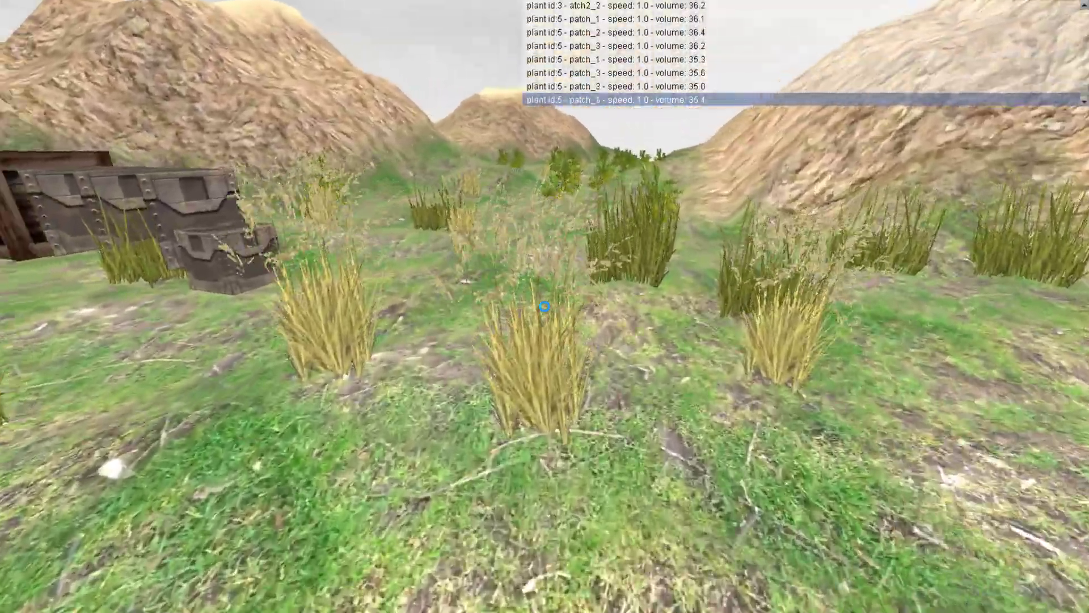
key(w)
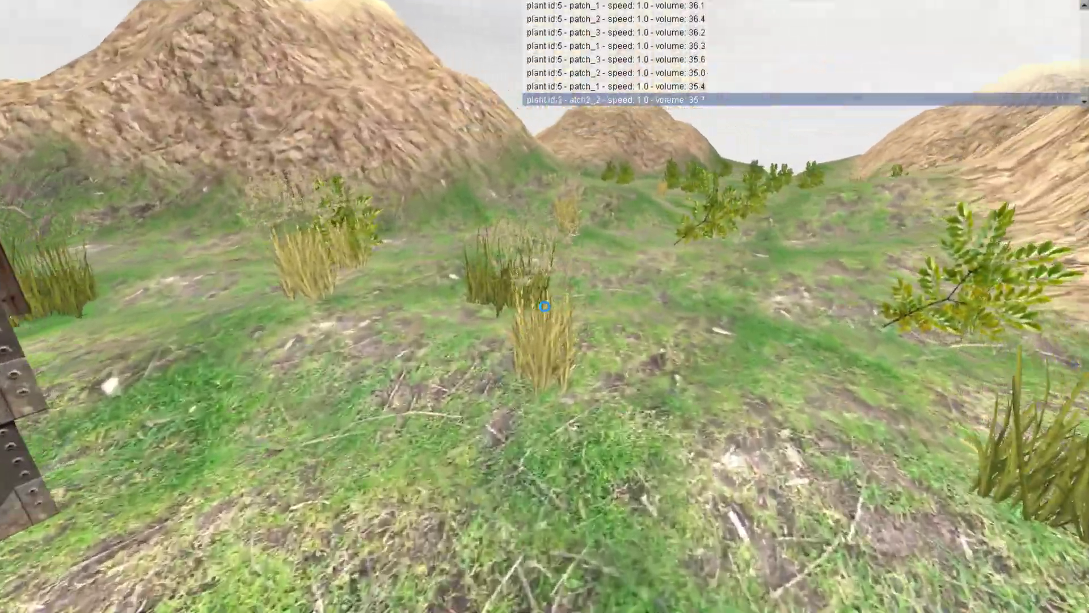
key(w)
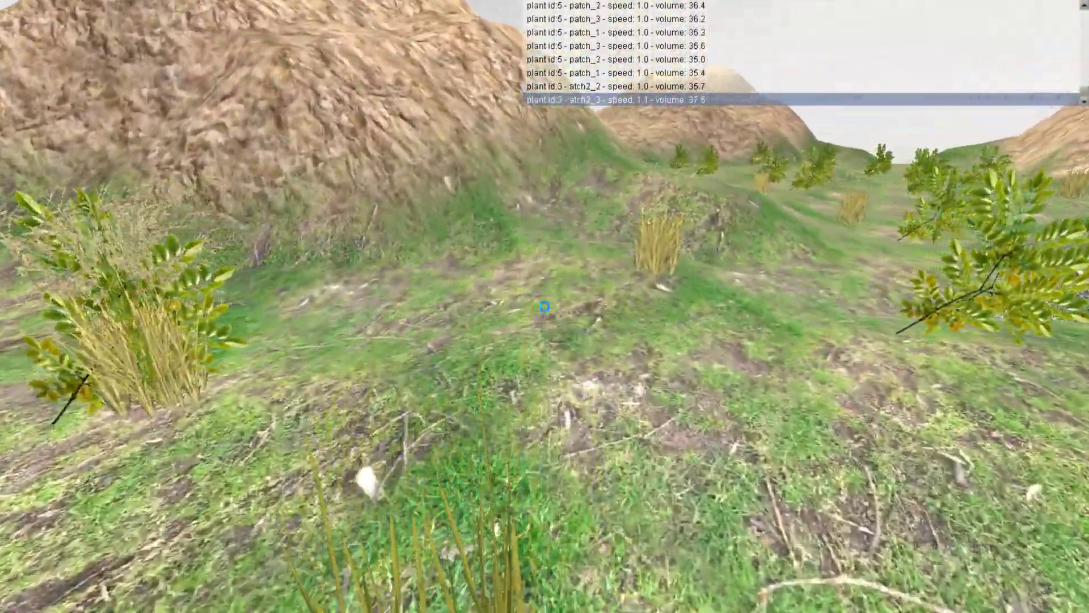
key(w)
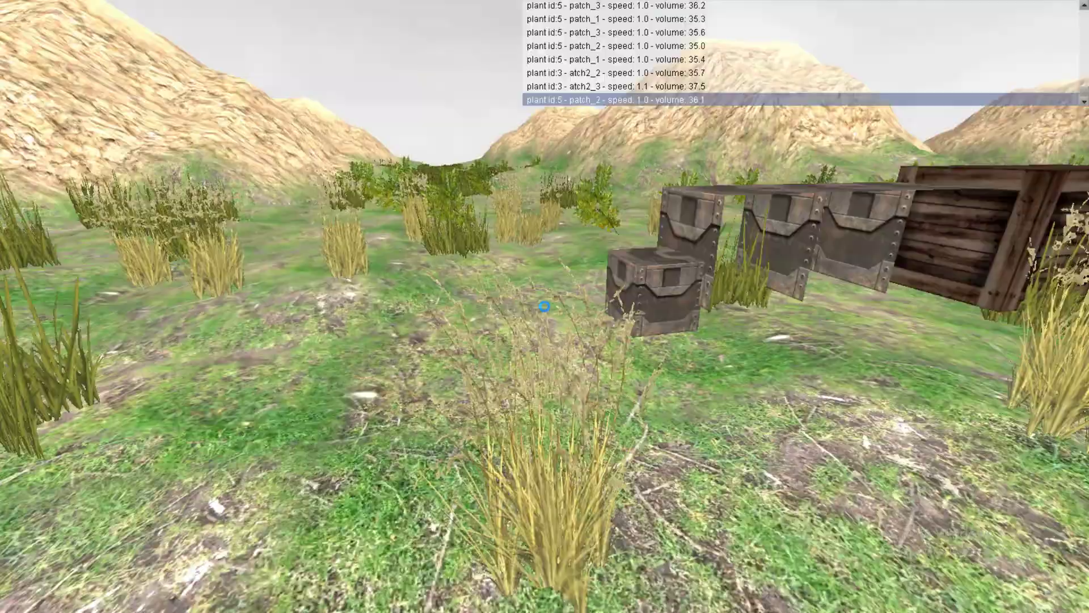
Step: Climb onto the metal crates, walk across the wooden ones, and step back down onto the terrain
key(w)
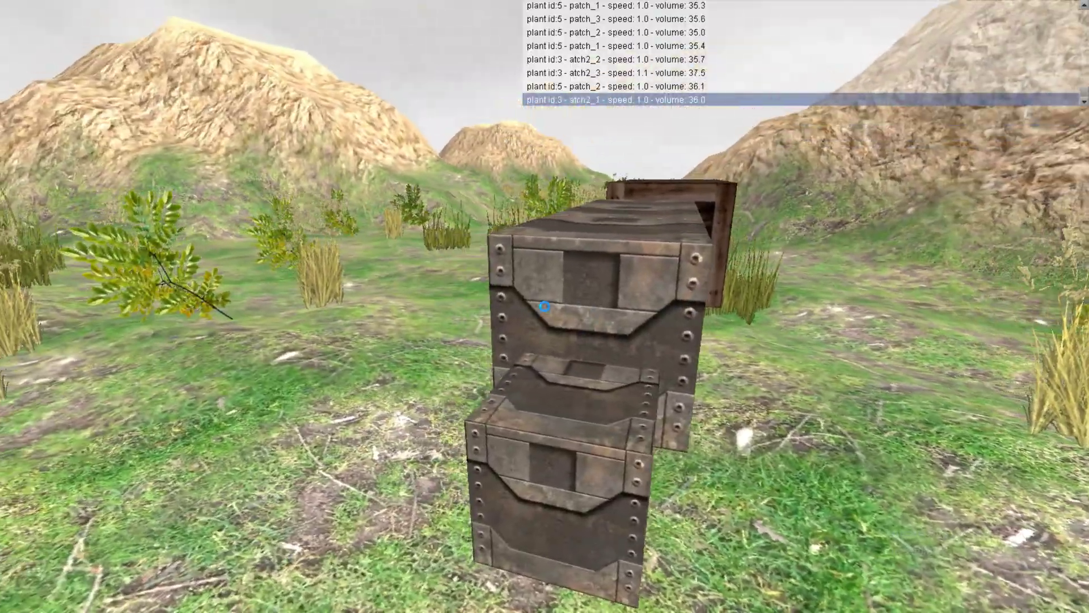
key(w)
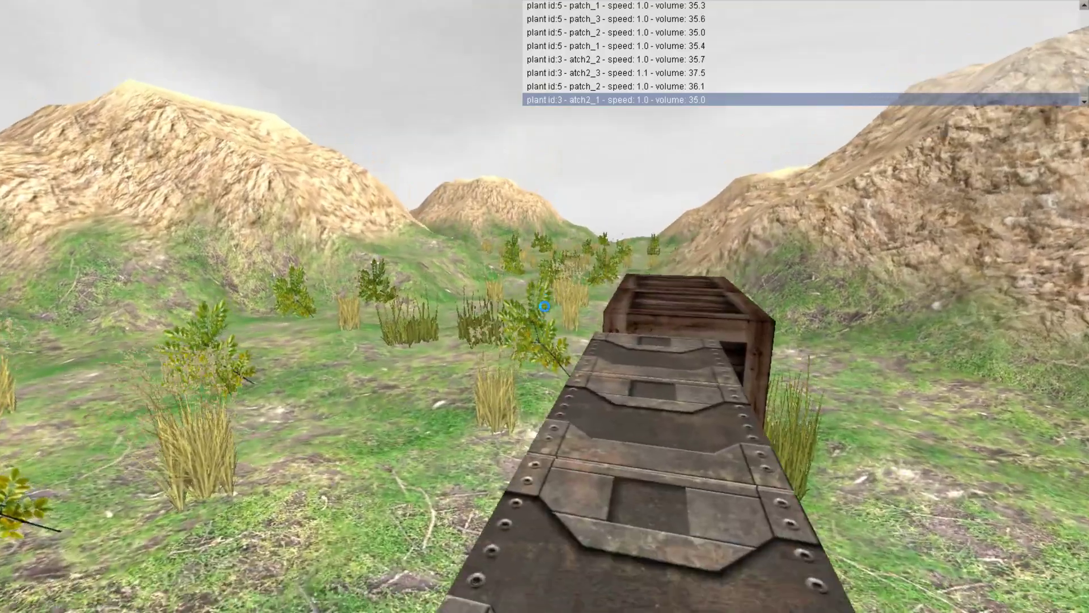
key(w)
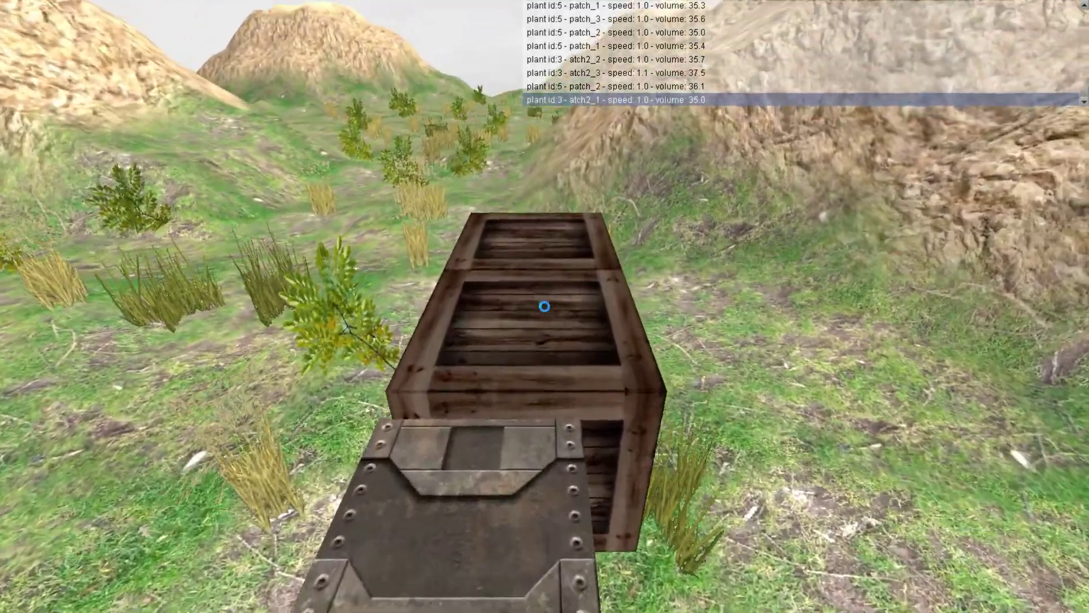
key(w)
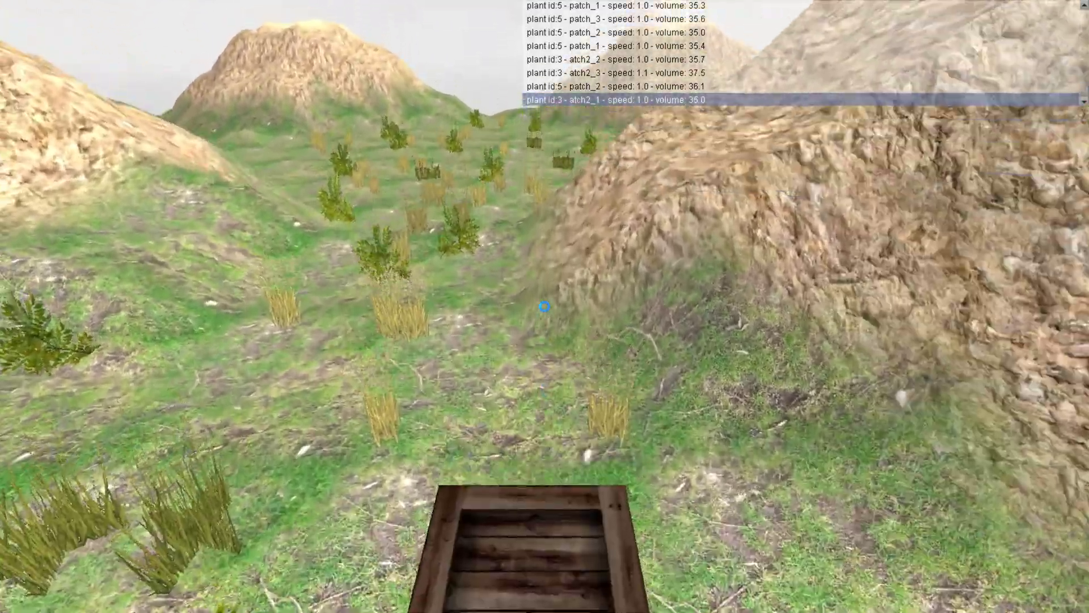
key(w)
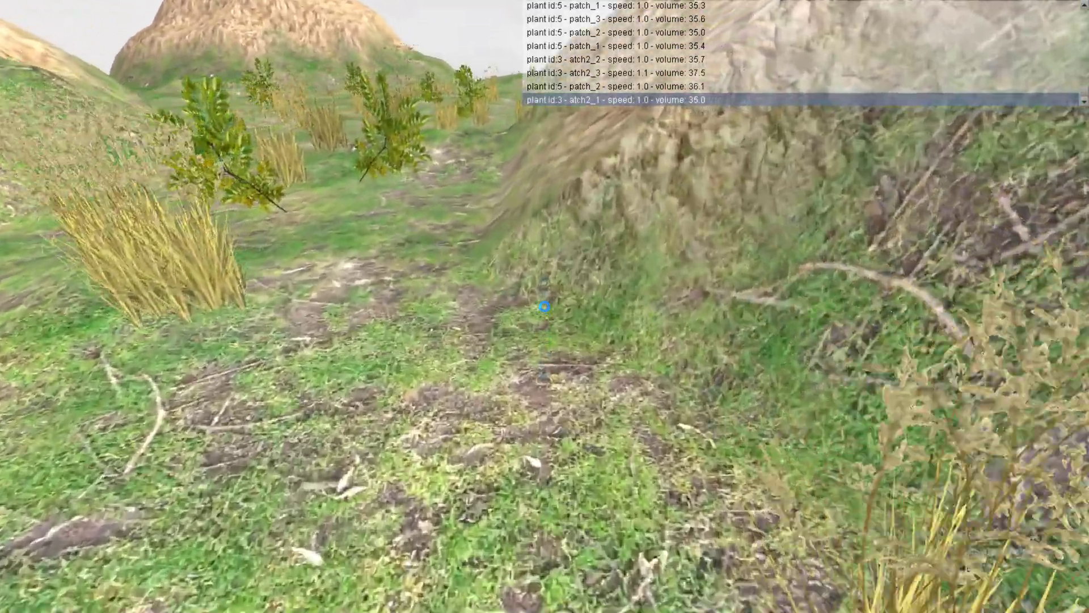
Step: Walk through the dry grass and leafy plants beside the metal crates, exit the running game, and switch to the CopperCube editor
key(w)
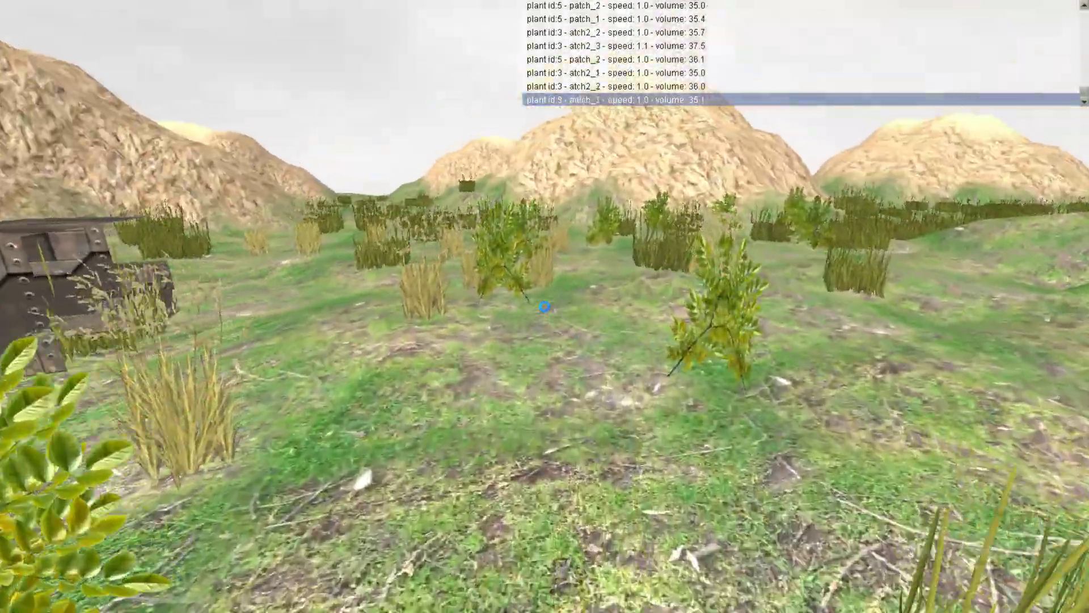
key(w)
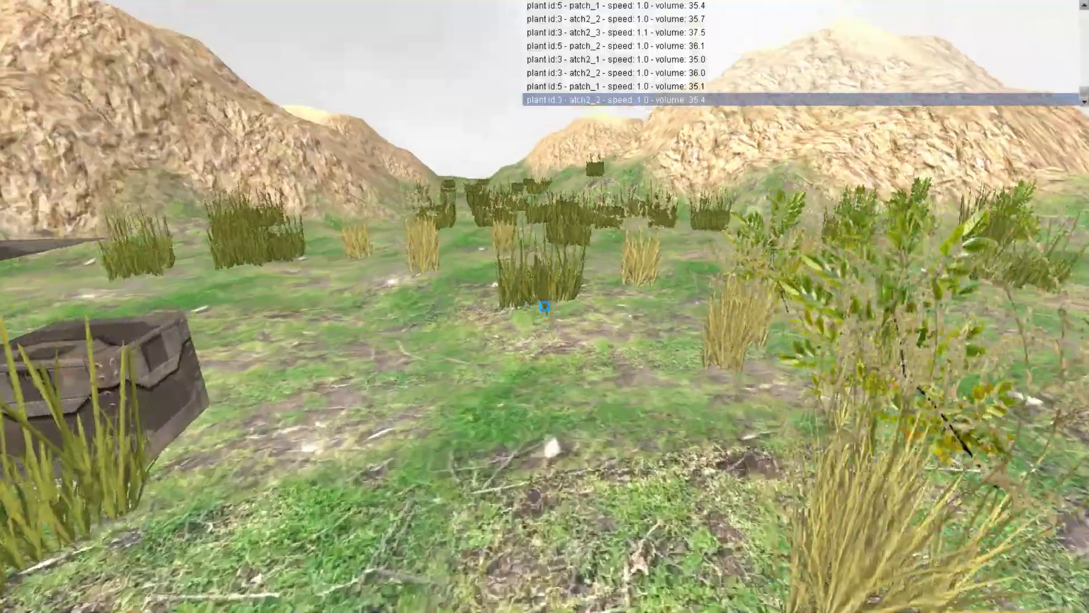
key(Left)
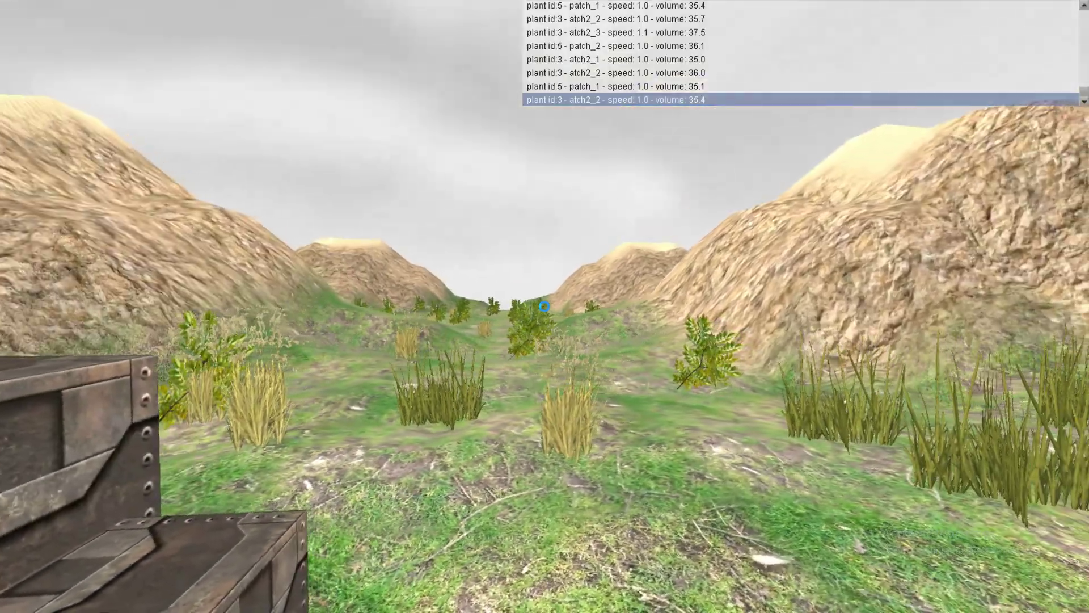
key(w)
key(Escape)
click(330, 600)
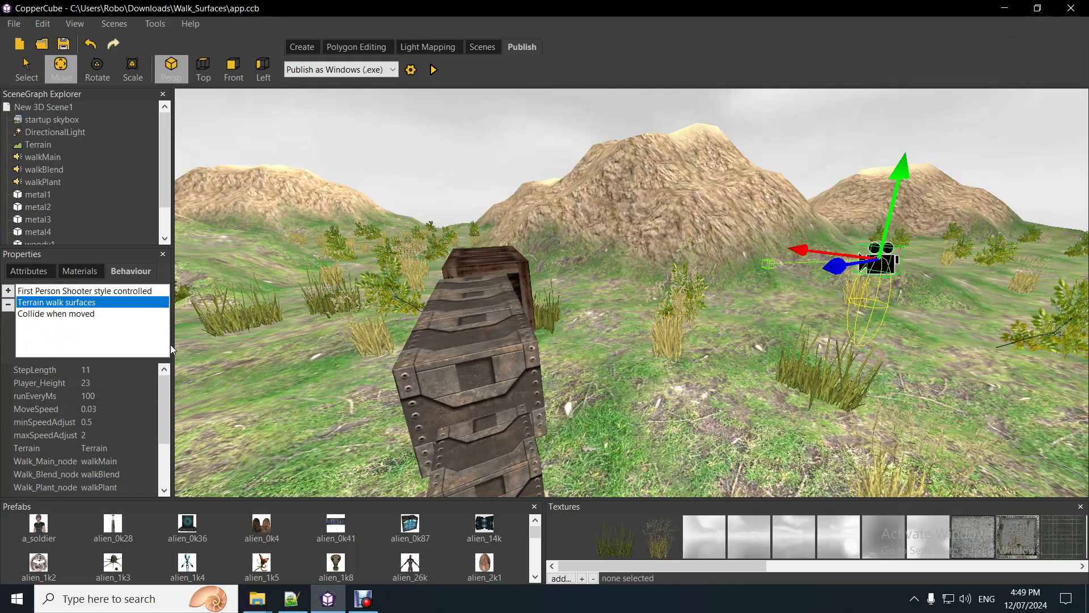
Step: Review the parameters of the camera's Terrain walk surfaces and Collide when moved behaviours
drag(161, 421, 165, 470)
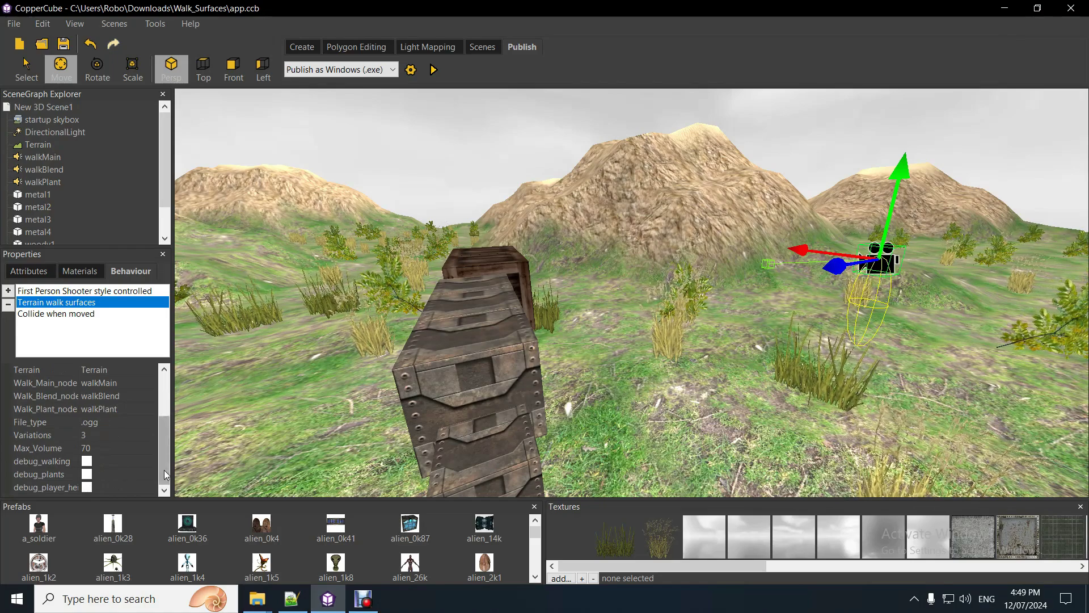
drag(165, 470, 165, 408)
click(55, 314)
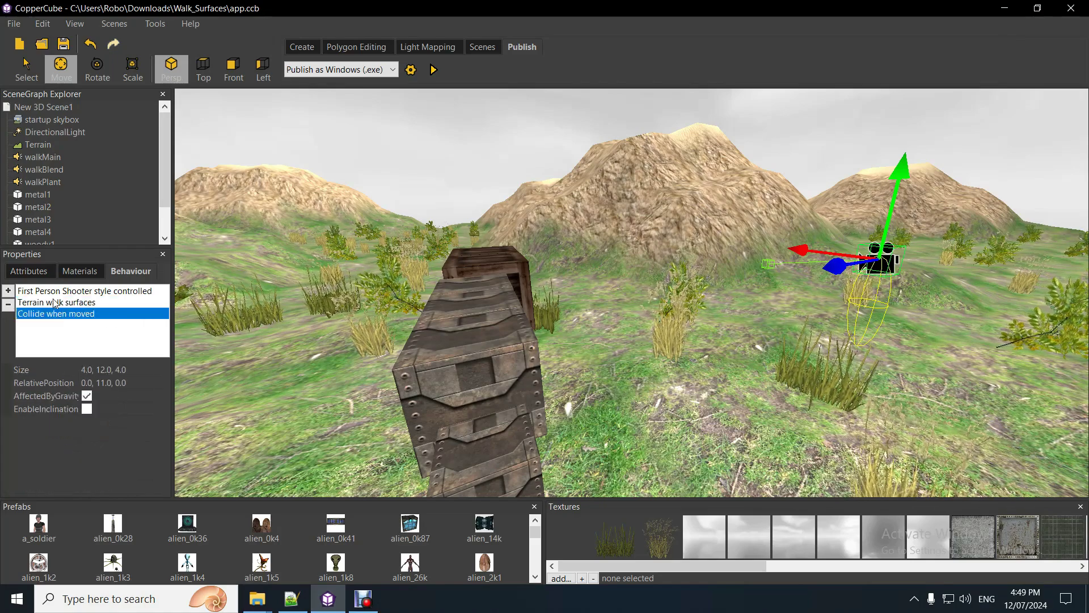
click(56, 302)
Step: Examine which behaviours are attached to the camera and to the New 3D Scene1 root node
drag(167, 165, 162, 218)
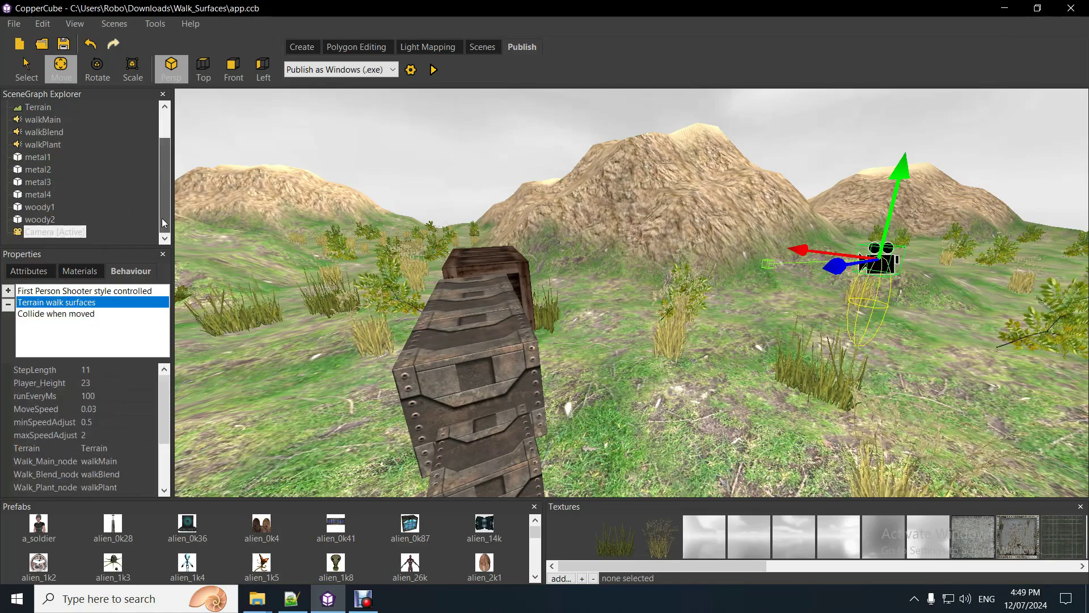
click(113, 230)
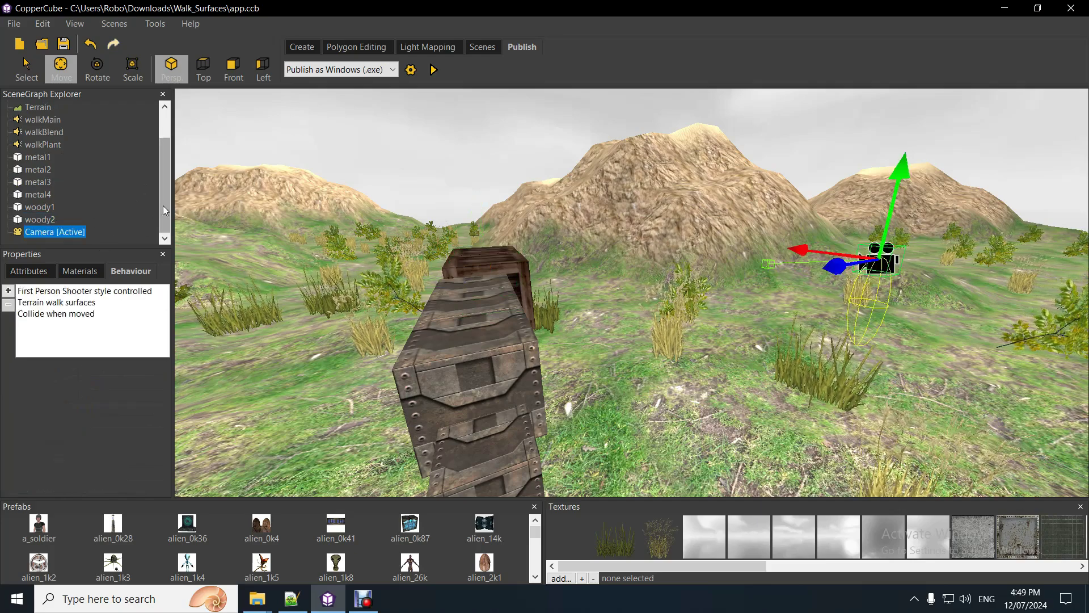
scroll(71, 144, up, 2)
click(50, 133)
click(40, 107)
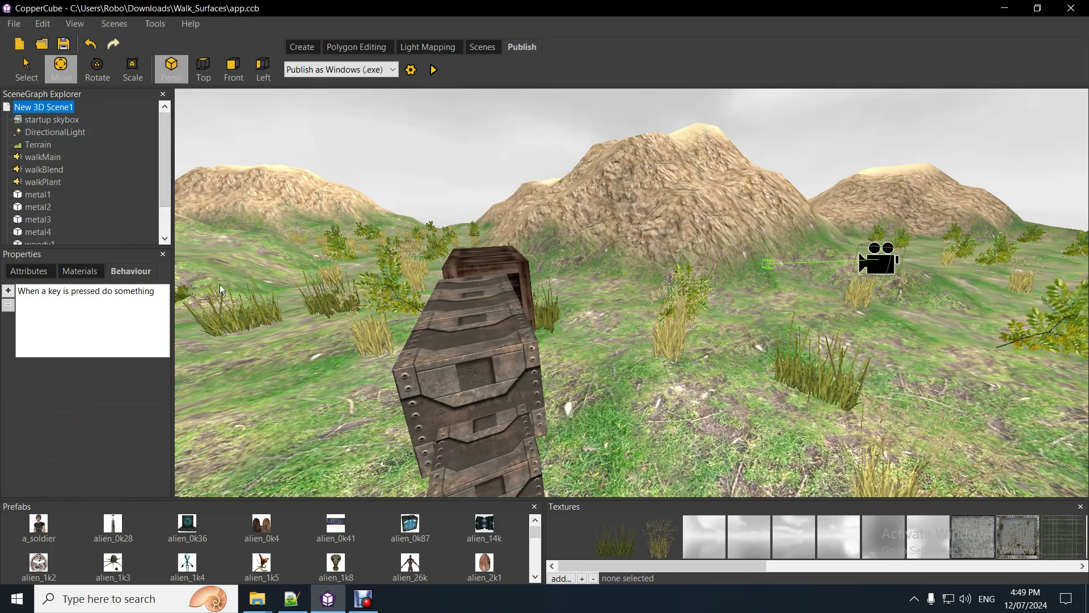
drag(162, 166, 169, 222)
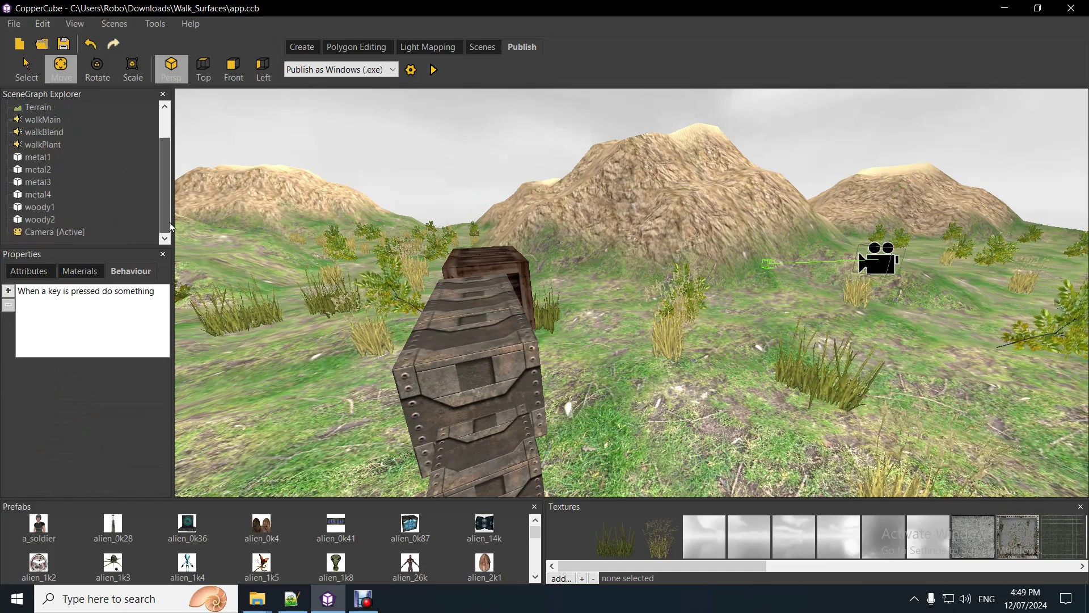
click(56, 233)
drag(354, 288, 226, 277)
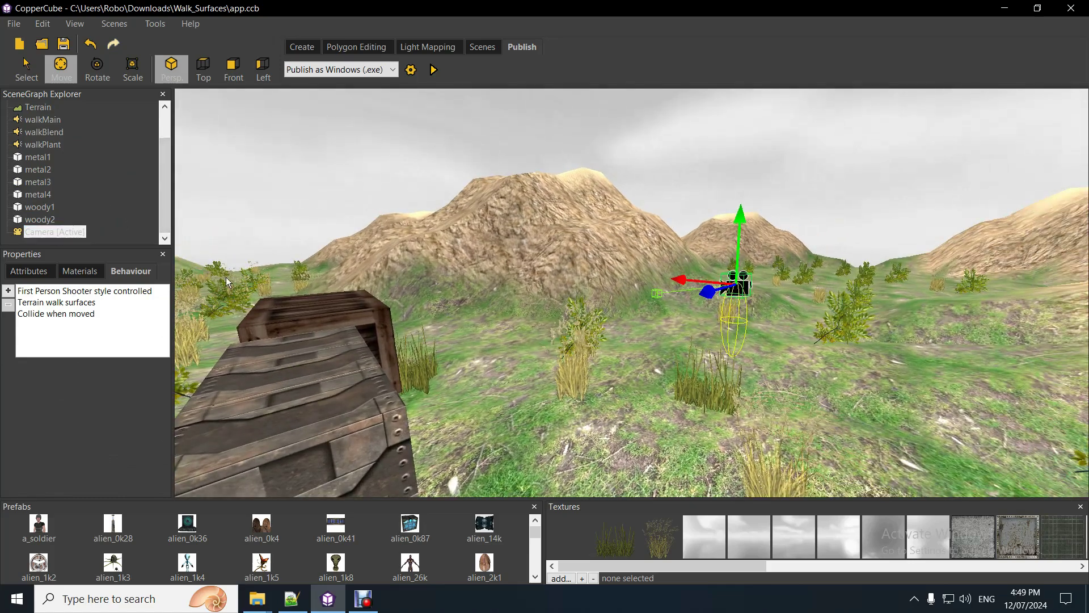
Step: Inspect the materials of the wooden and metal crates, from woody2 through metal1
click(37, 221)
click(77, 272)
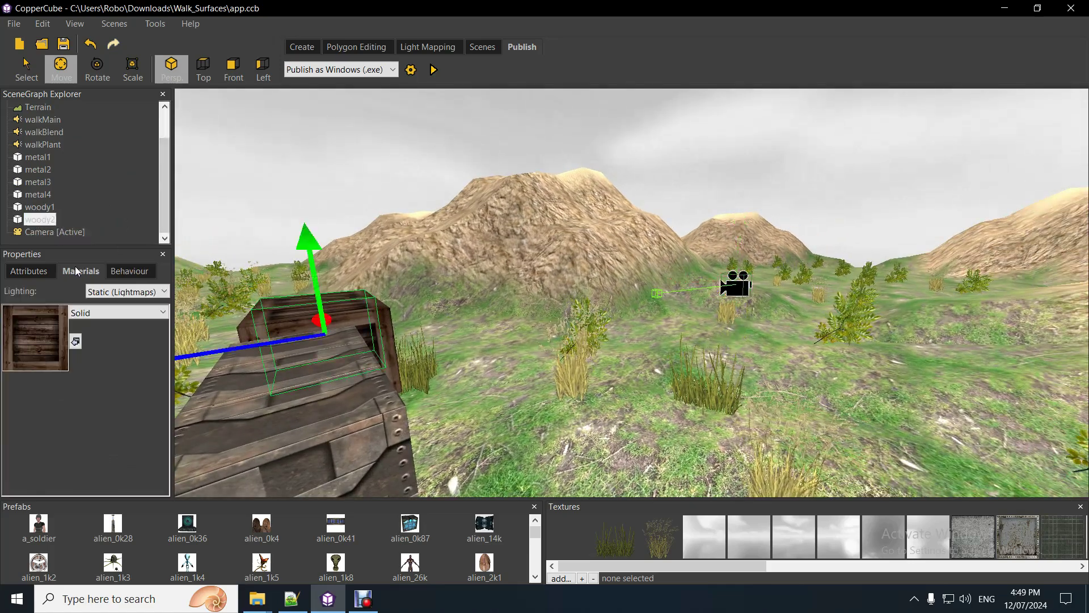
click(36, 207)
click(36, 194)
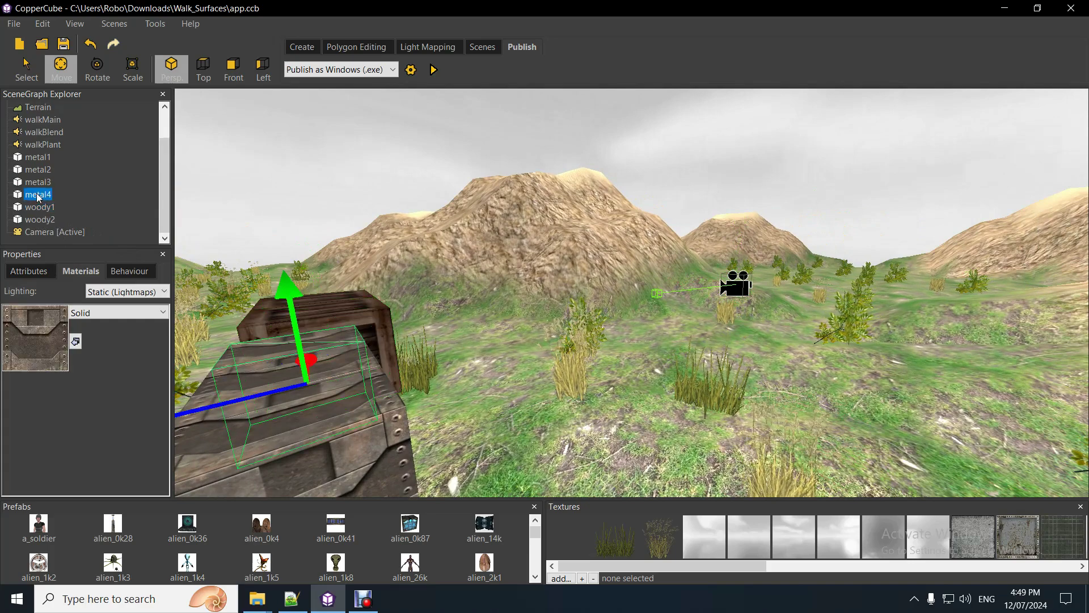
click(37, 183)
click(37, 171)
click(37, 158)
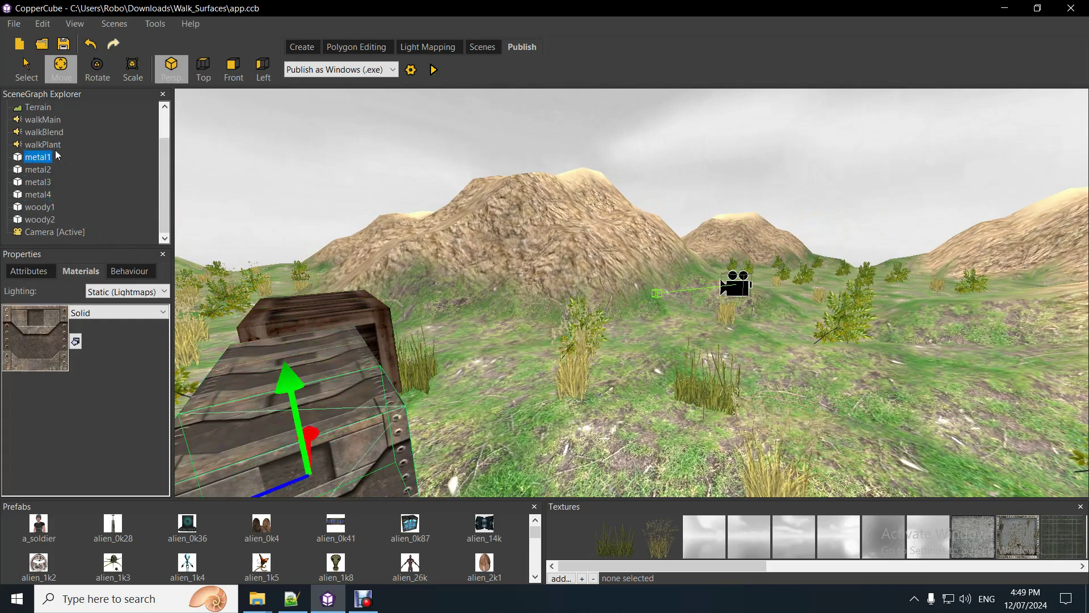
Step: Examine the Terrain node's material list, covering both its ground textures and its plant textures
click(36, 108)
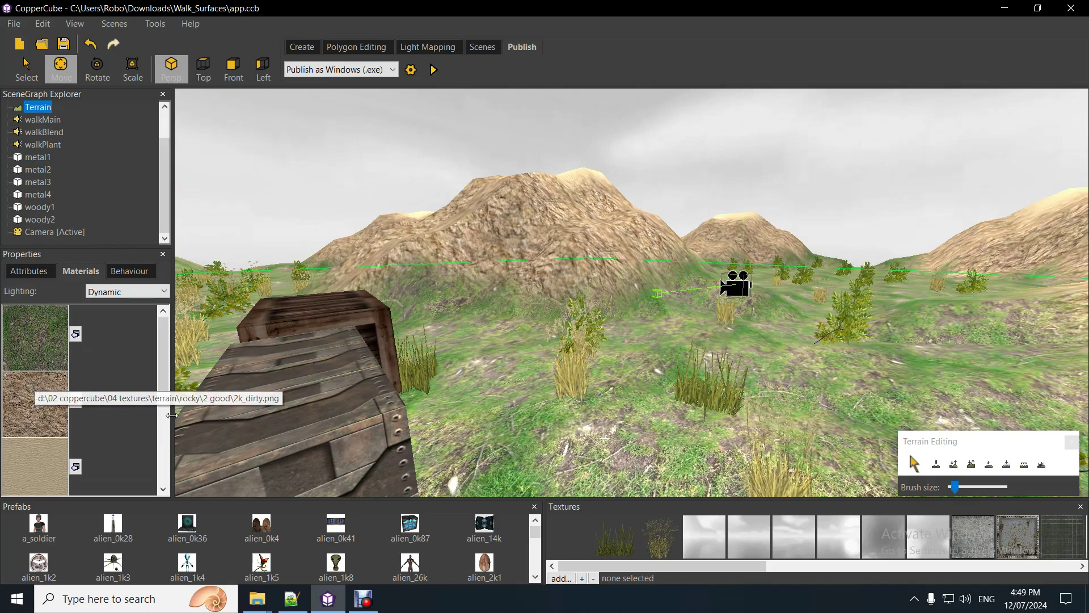
drag(166, 358, 164, 401)
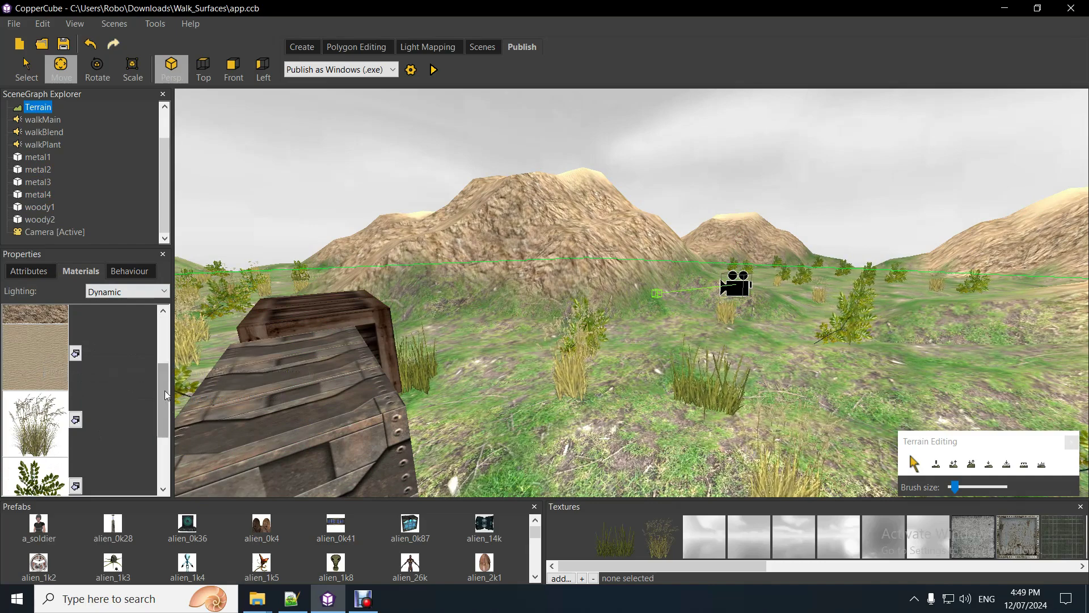
drag(165, 390, 157, 417)
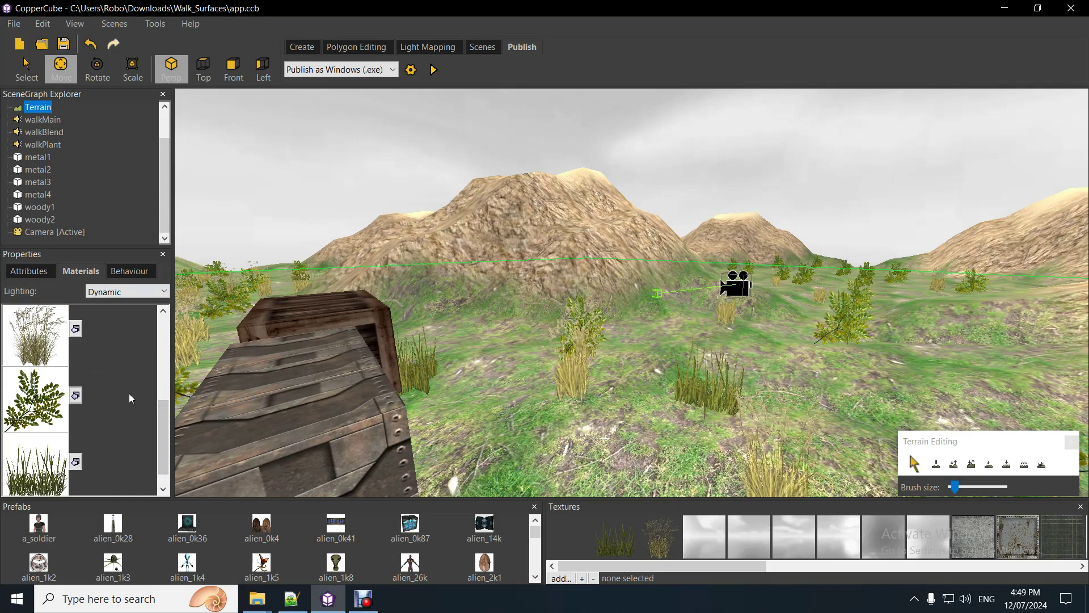
drag(398, 381, 441, 382)
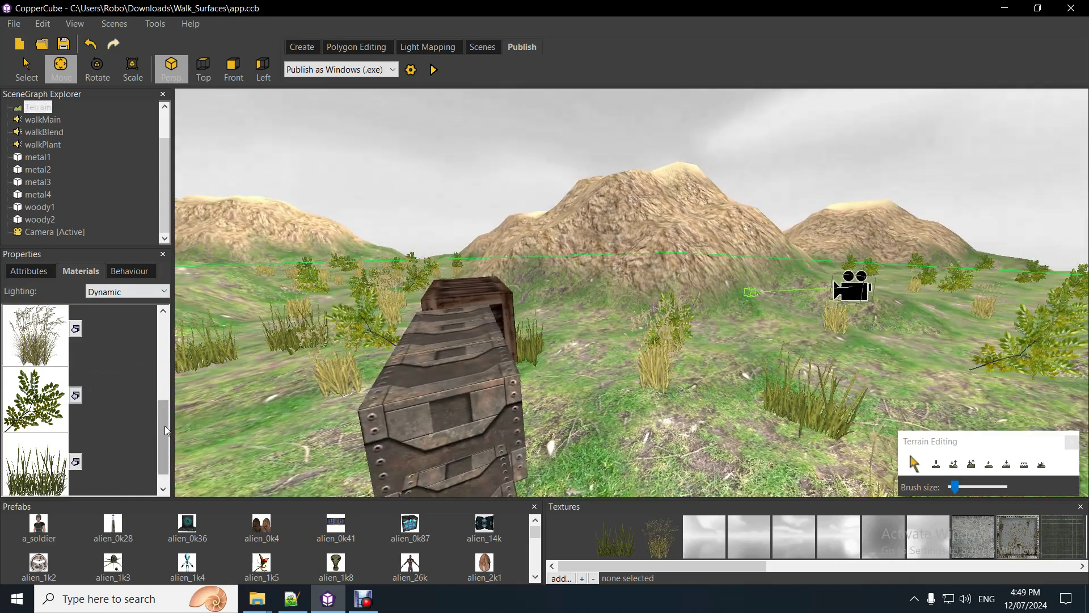
drag(164, 425, 146, 234)
click(36, 109)
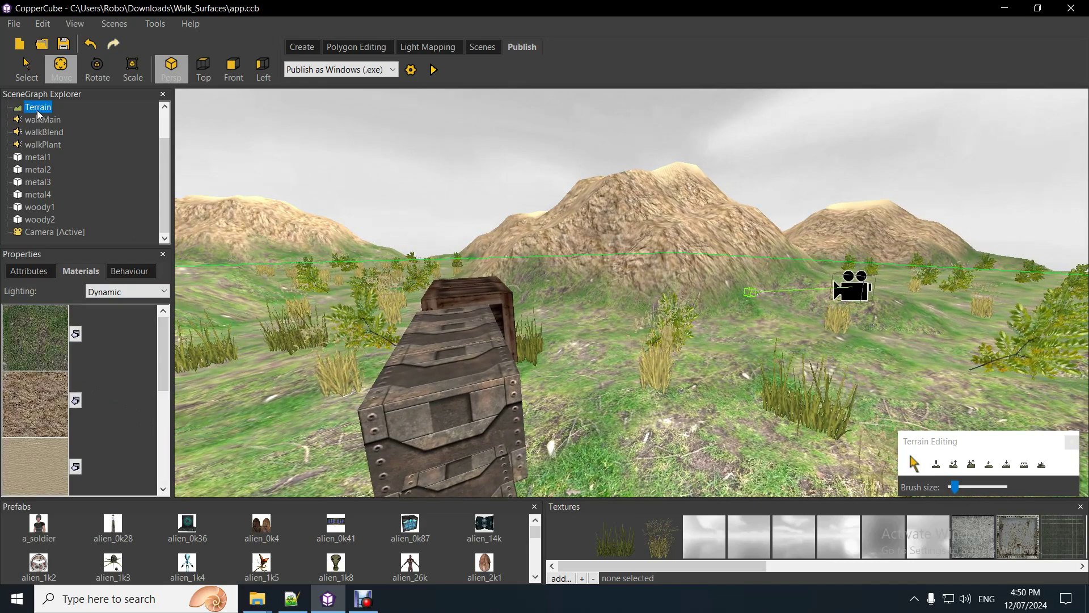
click(38, 120)
click(38, 108)
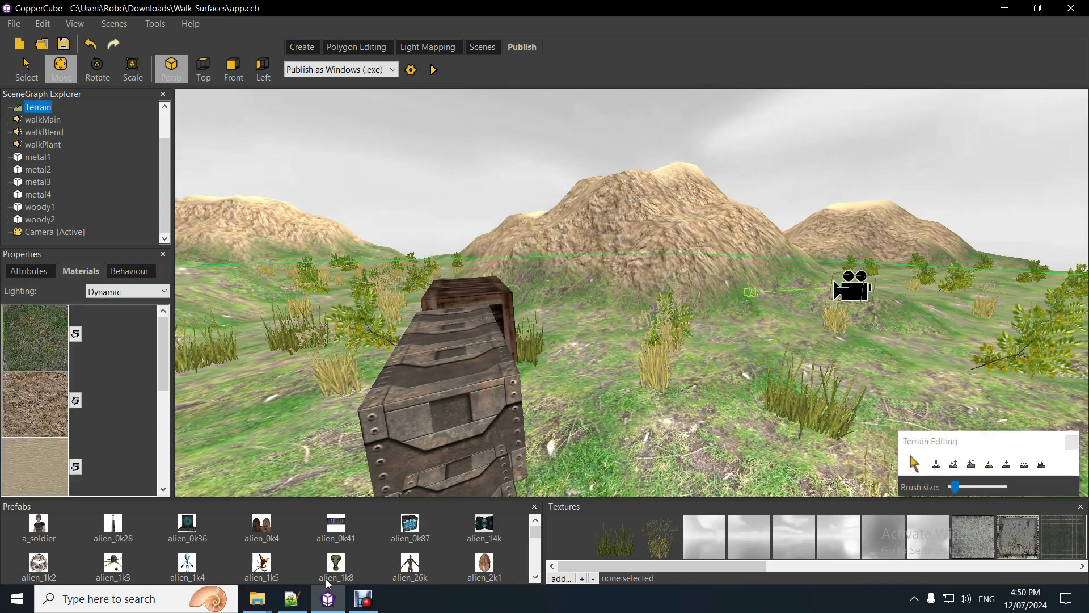
Step: Switch to Notepad++ and show the global function registrations in CSpidermonkeyScriptEngine.cpp
click(298, 599)
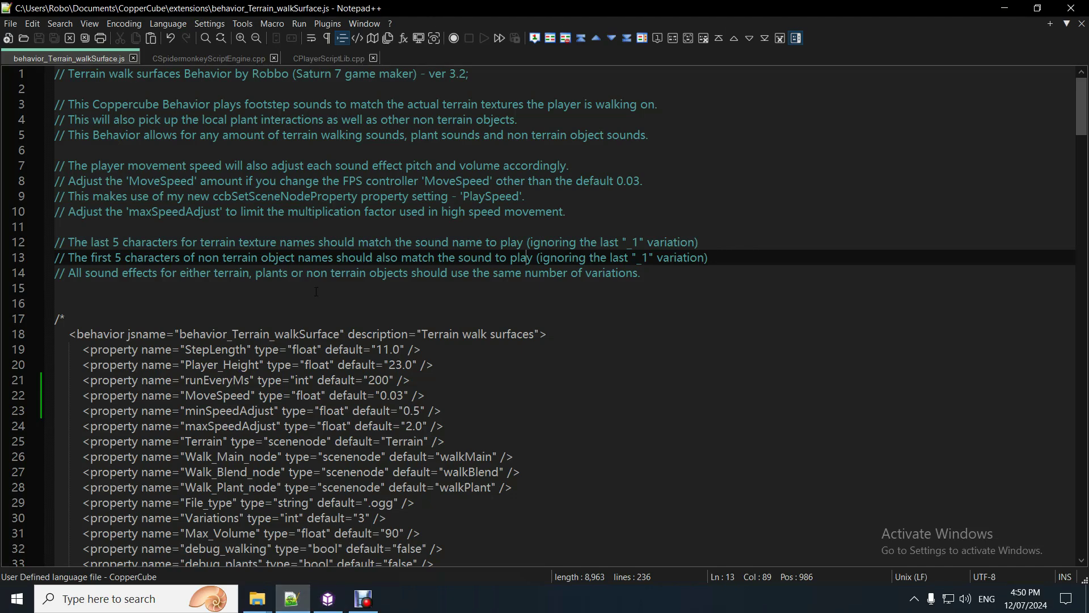
click(211, 59)
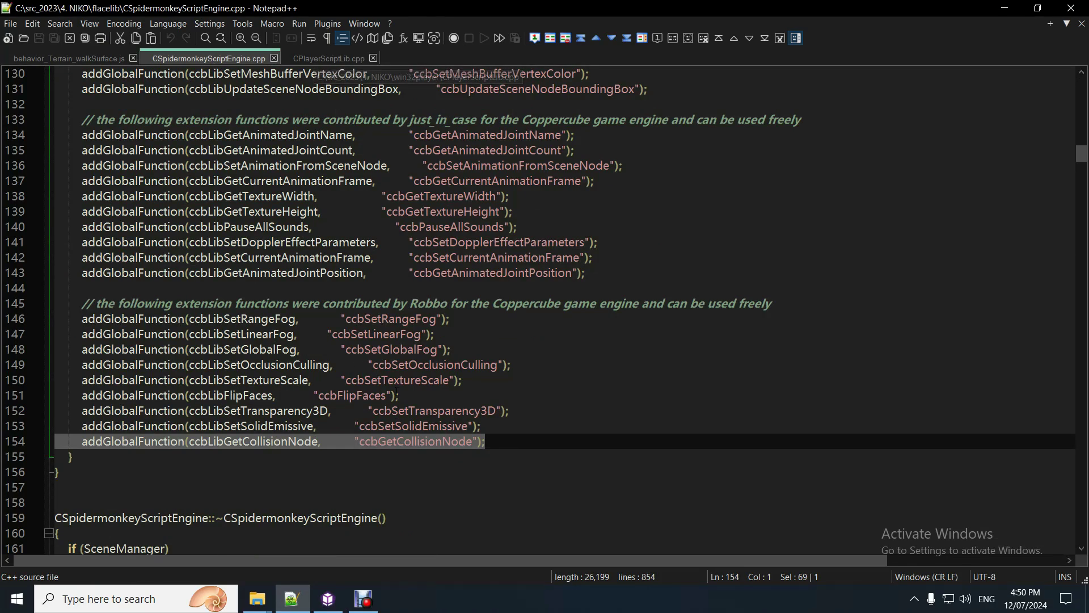
Step: Highlight the ccbGetCollisionNode registration in CSpidermonkeyScriptEngine.cpp and the ccbUpdateLocalPlants registration in CPlayerScriptLib.cpp
click(378, 438)
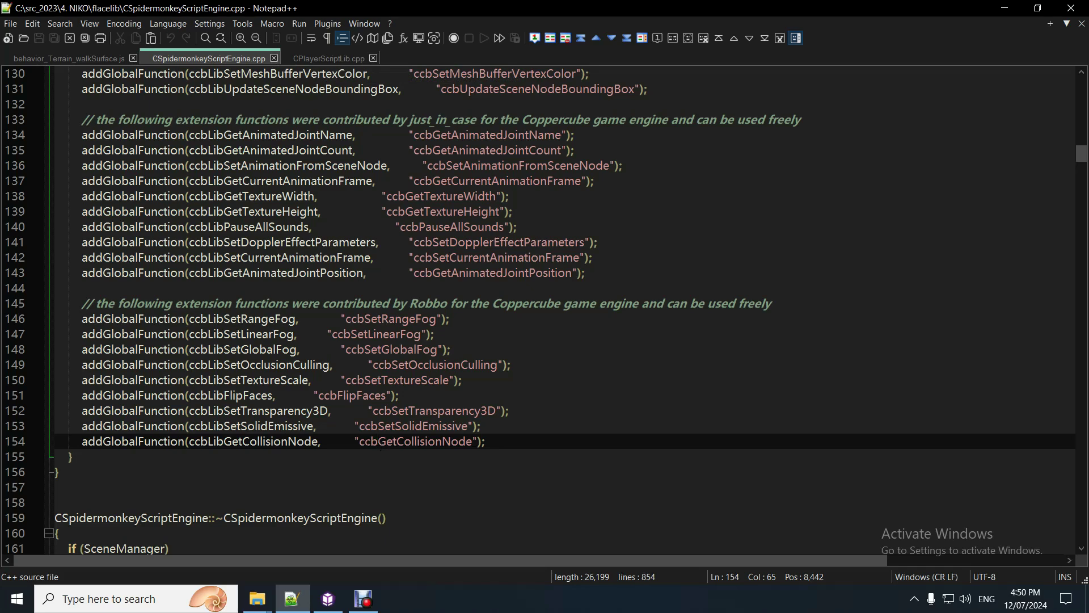
drag(359, 442, 472, 442)
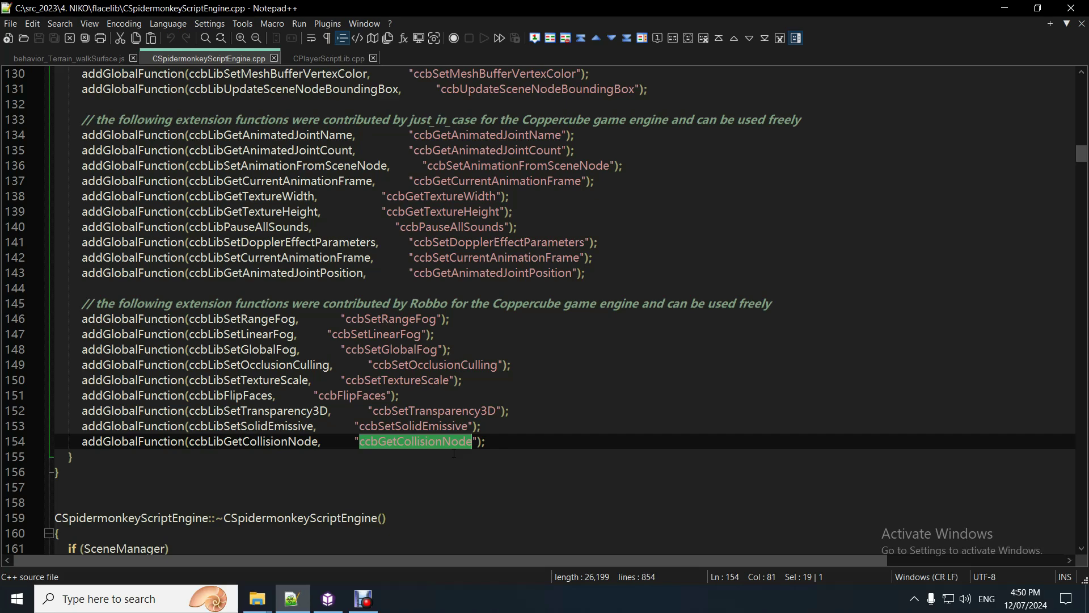
click(318, 59)
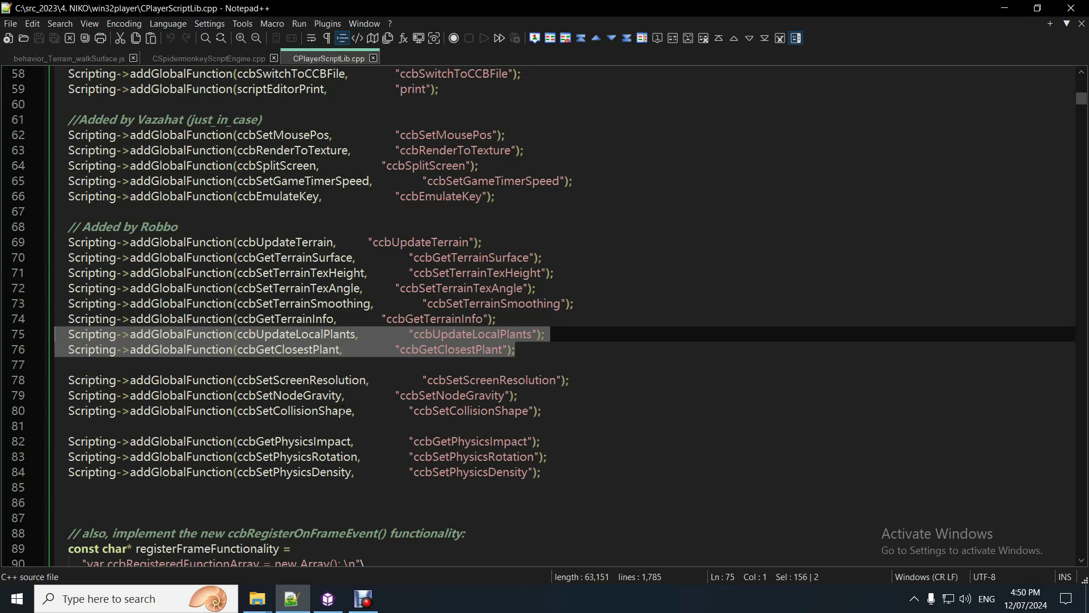
click(473, 334)
double_click(472, 334)
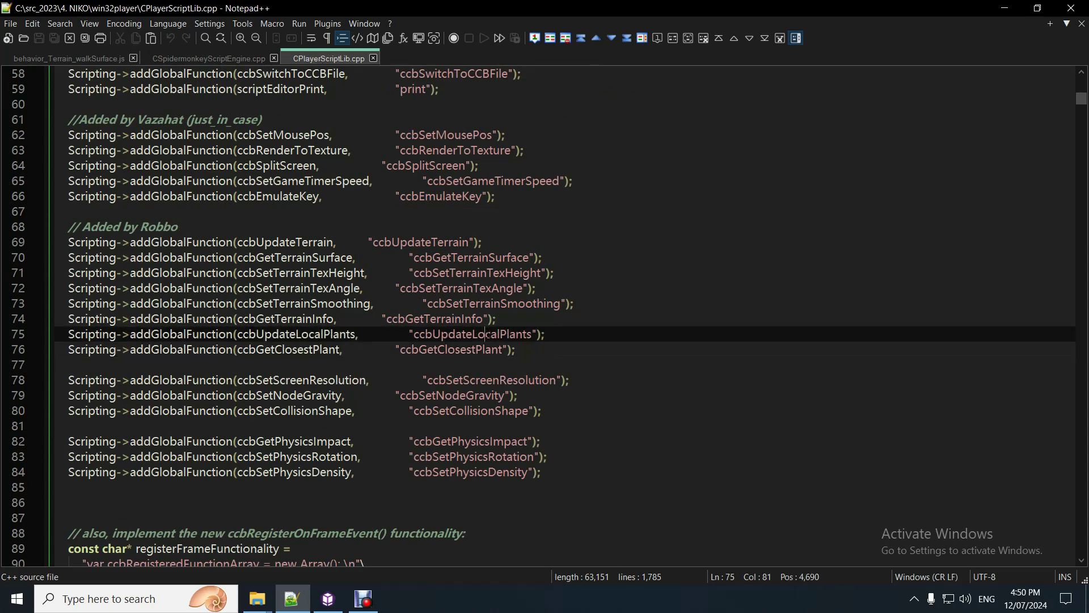
click(288, 604)
click(288, 605)
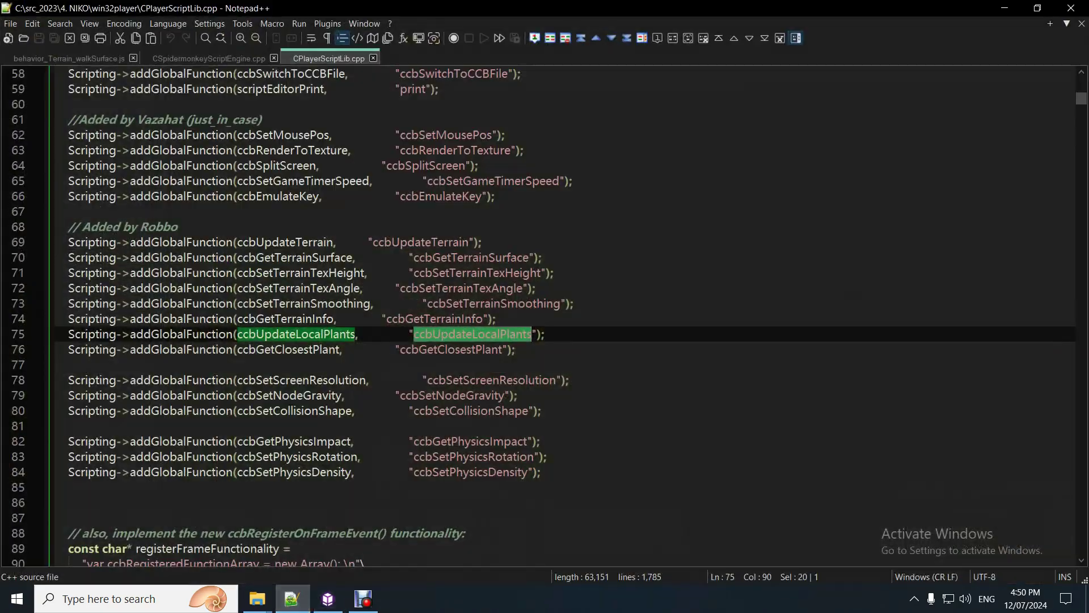
Step: Show behavior_Terrain_walkSurface.js and read through it down to the code that refreshes the local plants array
click(79, 58)
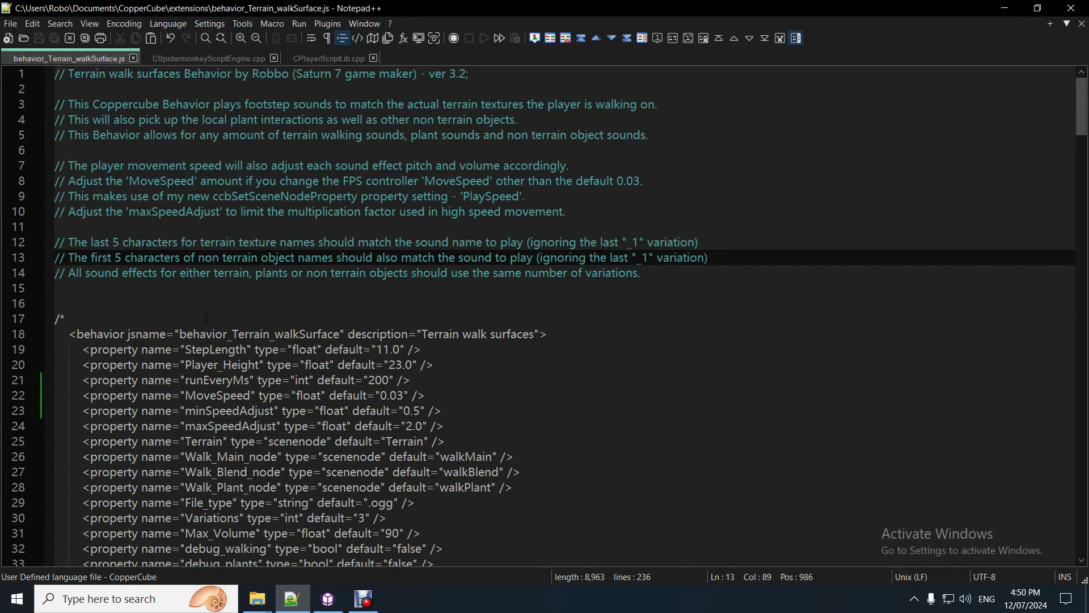
scroll(206, 318, down, 4)
scroll(200, 319, down, 12)
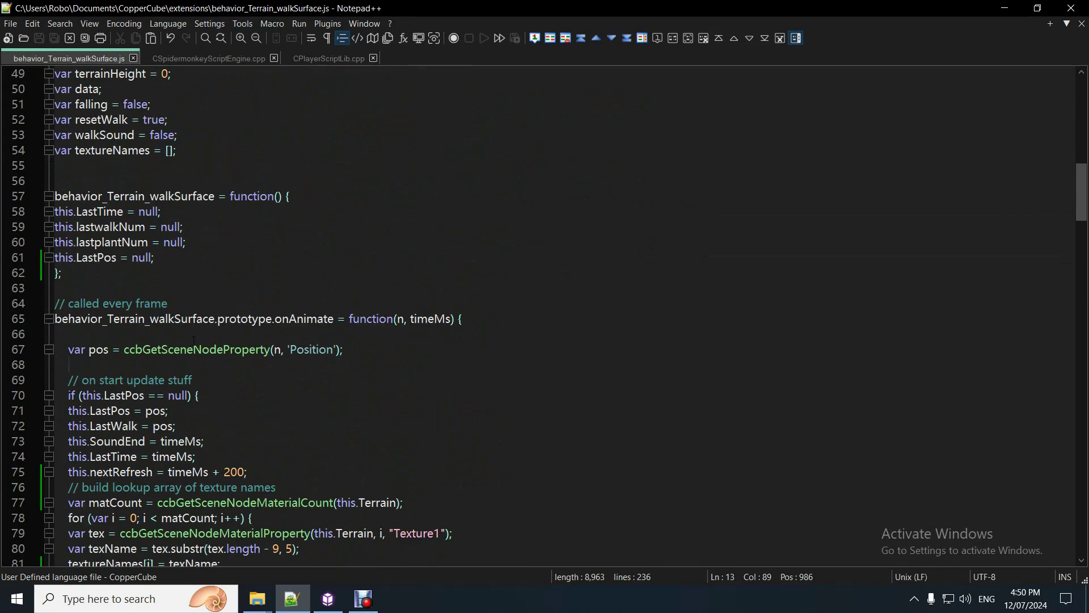
scroll(193, 341, down, 5)
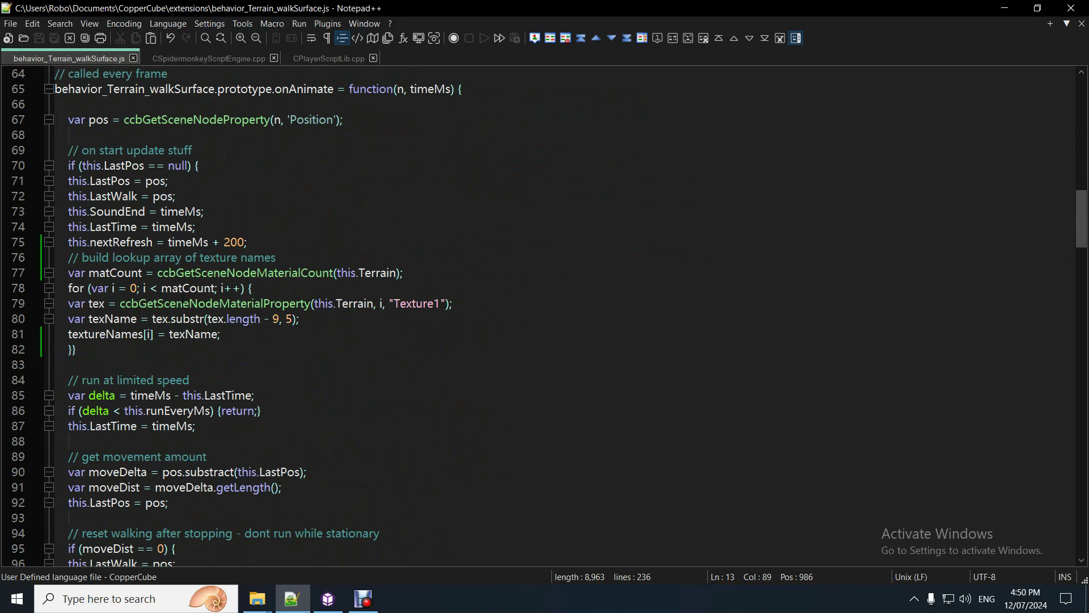
scroll(156, 321, down, 6)
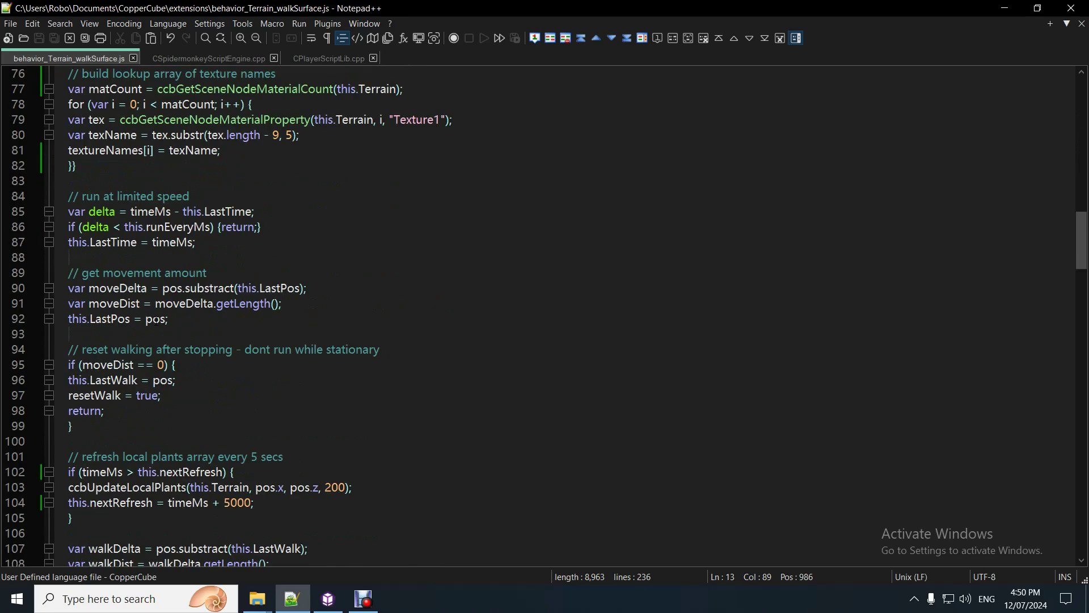
scroll(138, 309, down, 2)
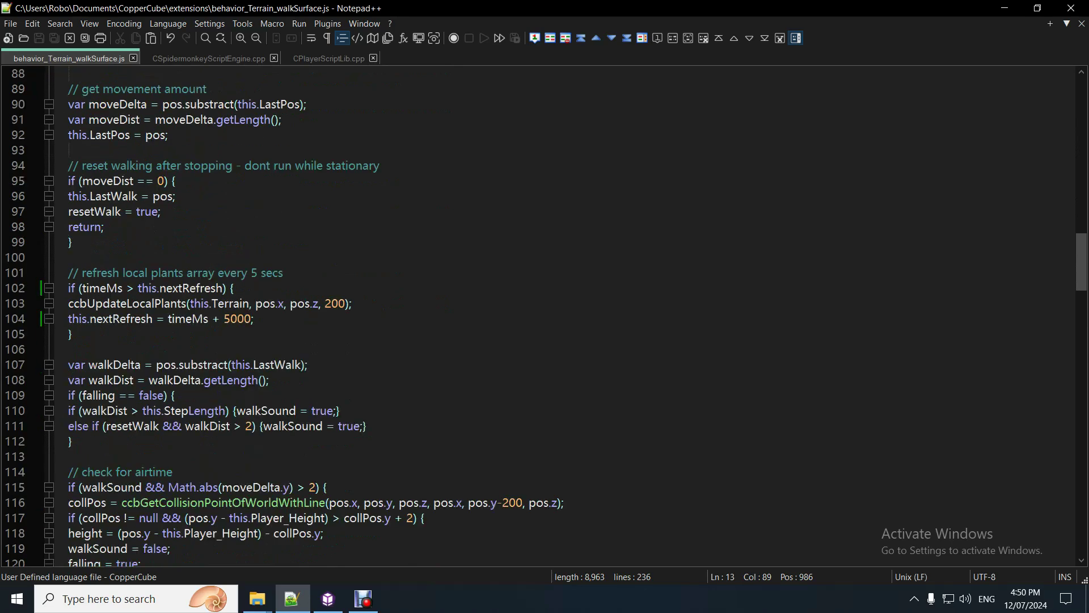
Step: Highlight the ccbUpdateLocalPlants call, its Terrain and 200 arguments, and point out the nextRefresh line of the same block
double_click(112, 302)
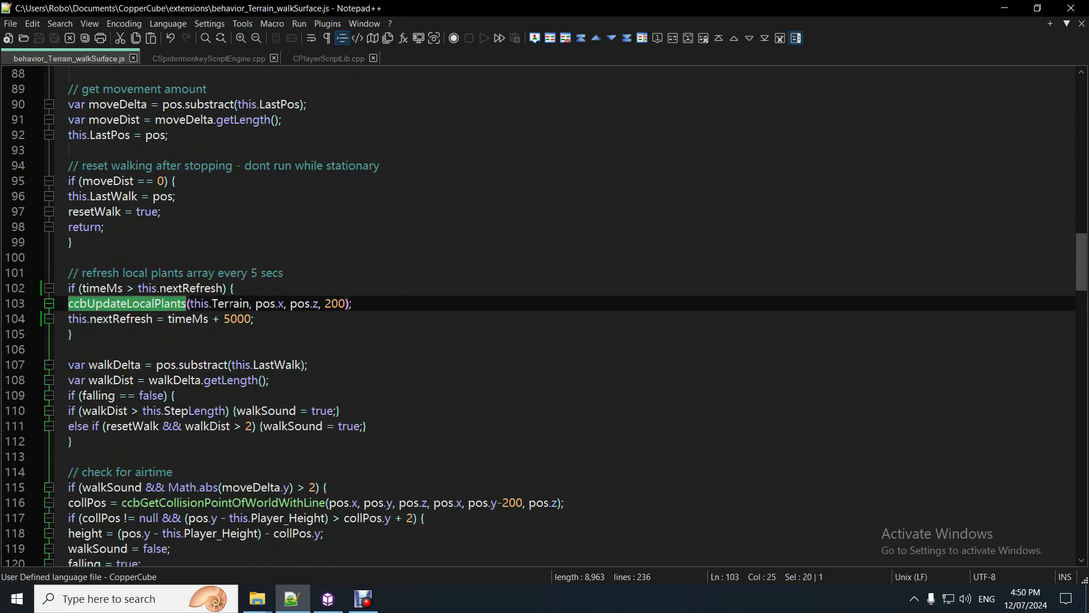
double_click(230, 303)
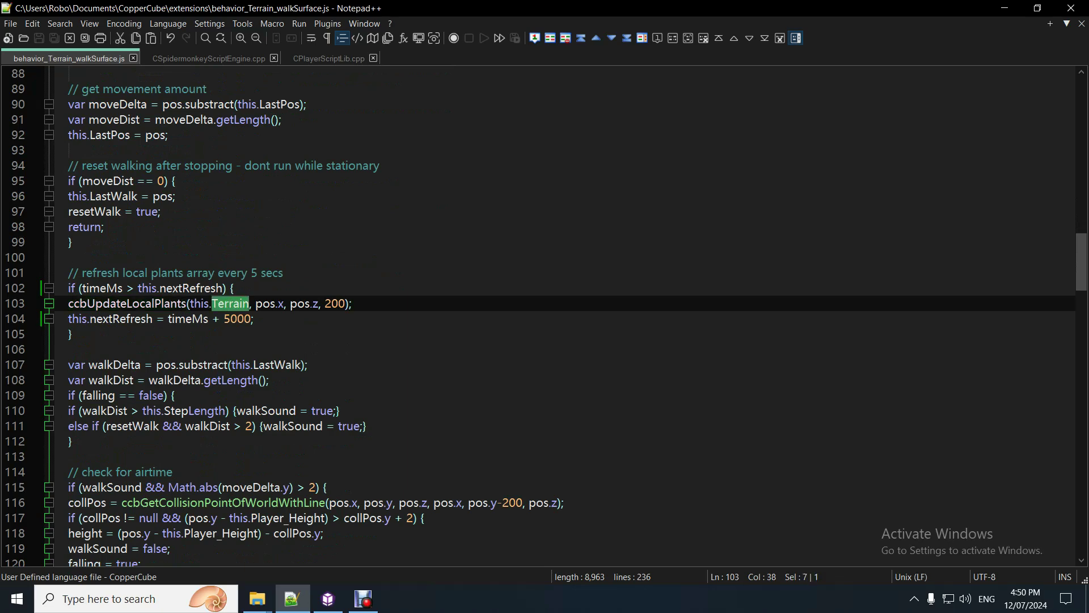
double_click(329, 303)
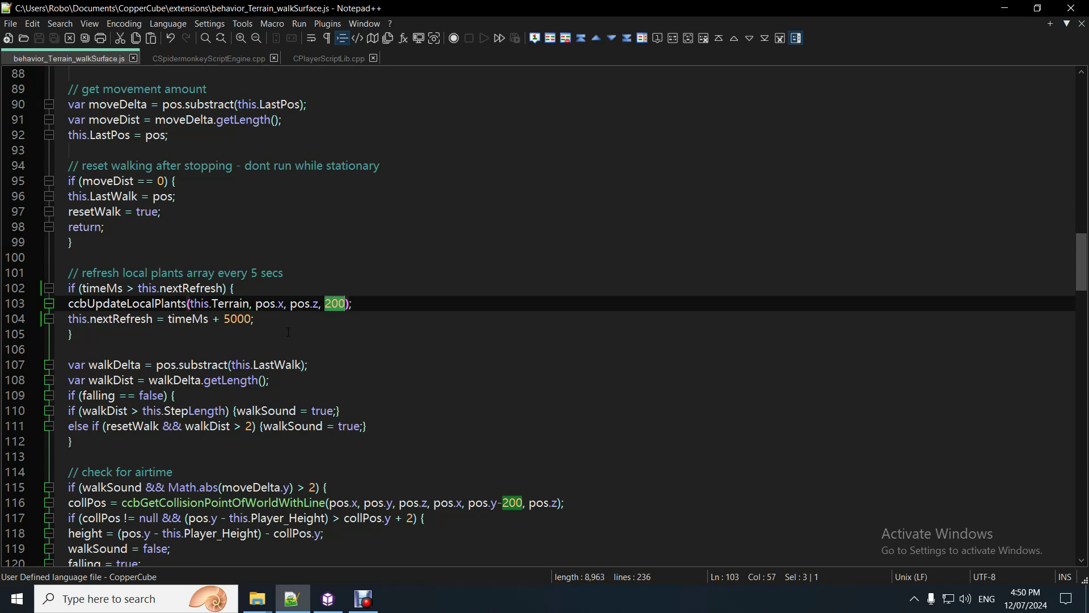
click(352, 303)
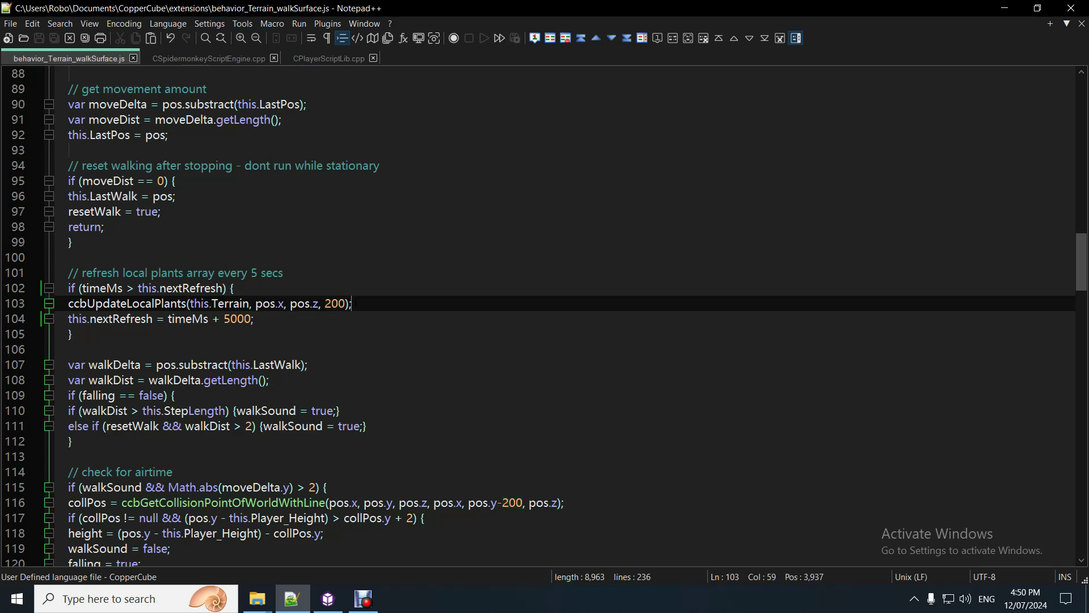
click(305, 320)
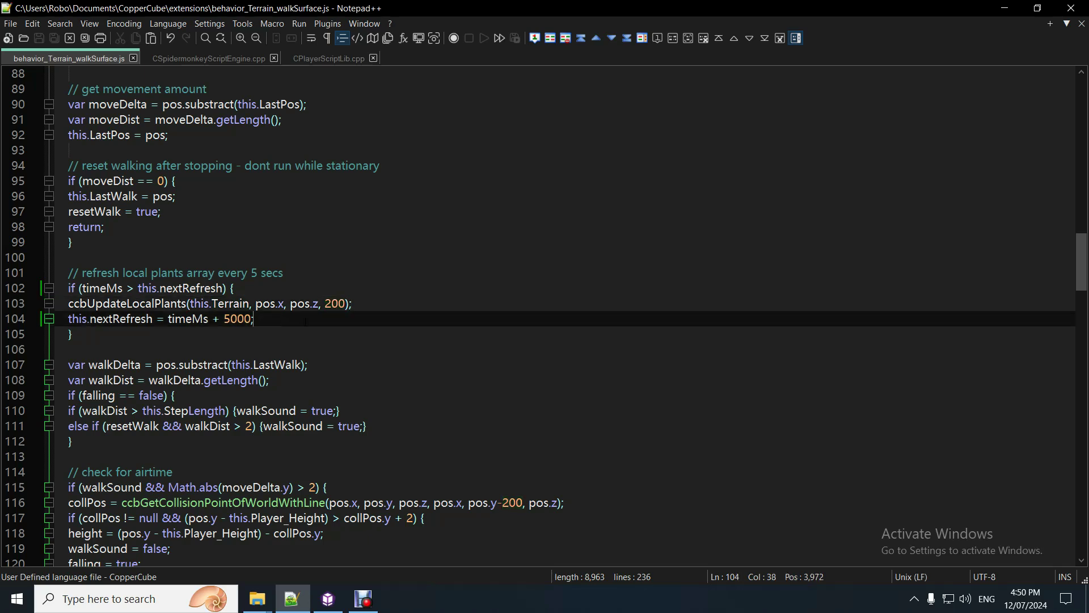
click(354, 304)
click(111, 333)
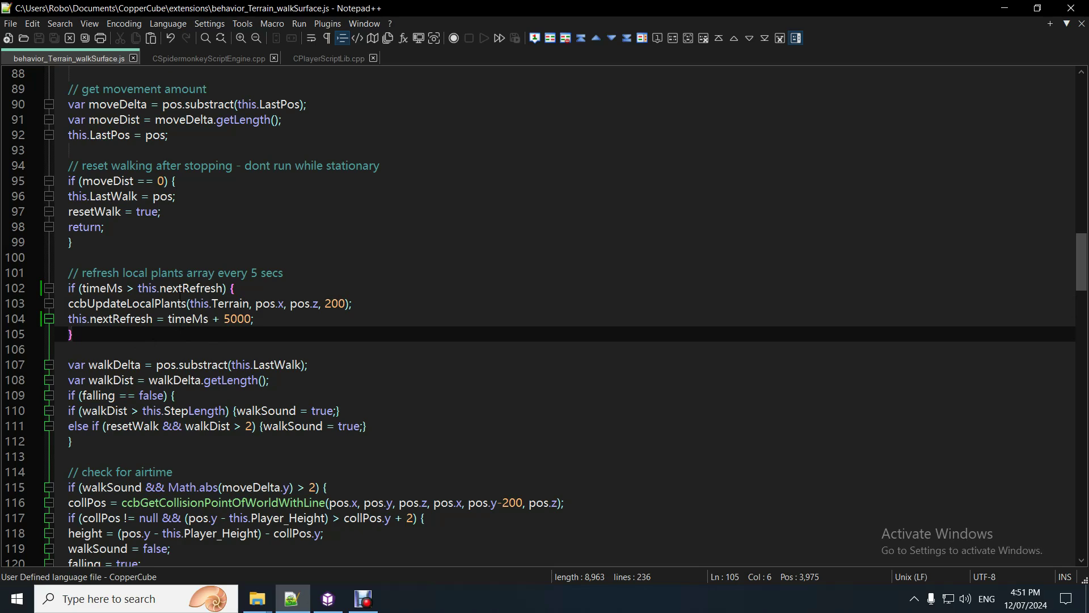
Step: Examine the script's walk-distance, airtime, speed-adjustment and fall-impact code below the local plants block
scroll(180, 296, down, 2)
key(Down)
key(Down)
key(Down)
key(Down)
key(Down)
key(Down)
key(Down)
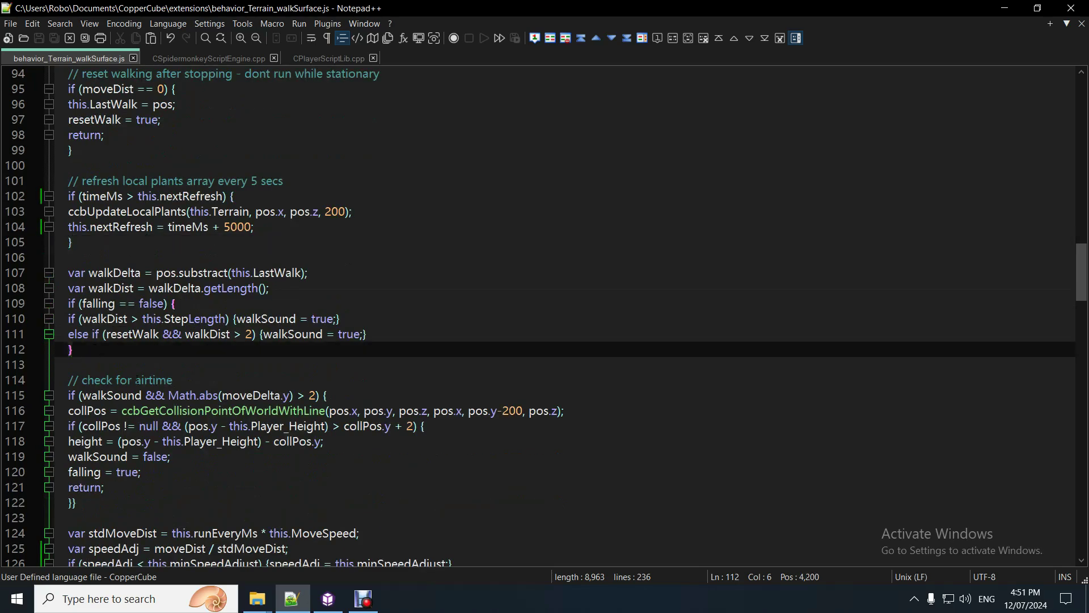
scroll(152, 362, down, 3)
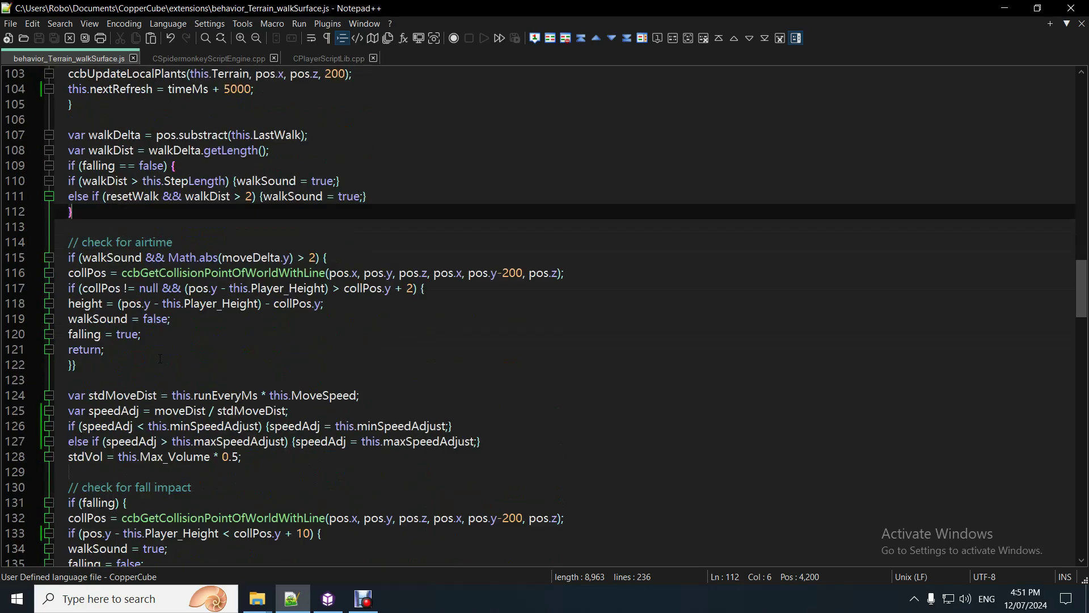
scroll(160, 359, down, 3)
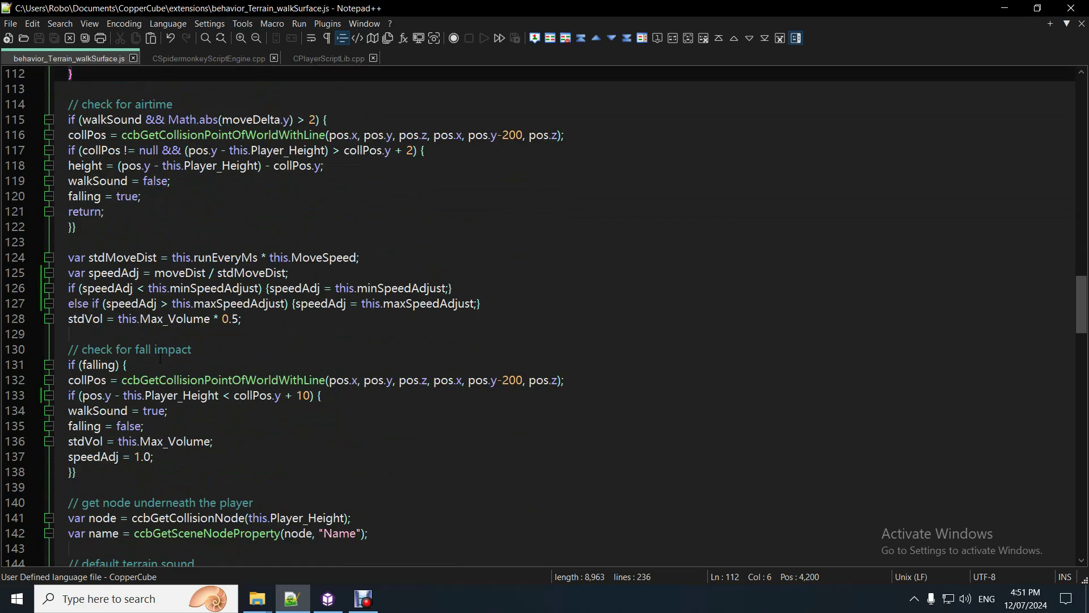
Step: Examine the remaining script code, from the lookup of the node underneath the player through the plant sound effects
scroll(160, 359, down, 5)
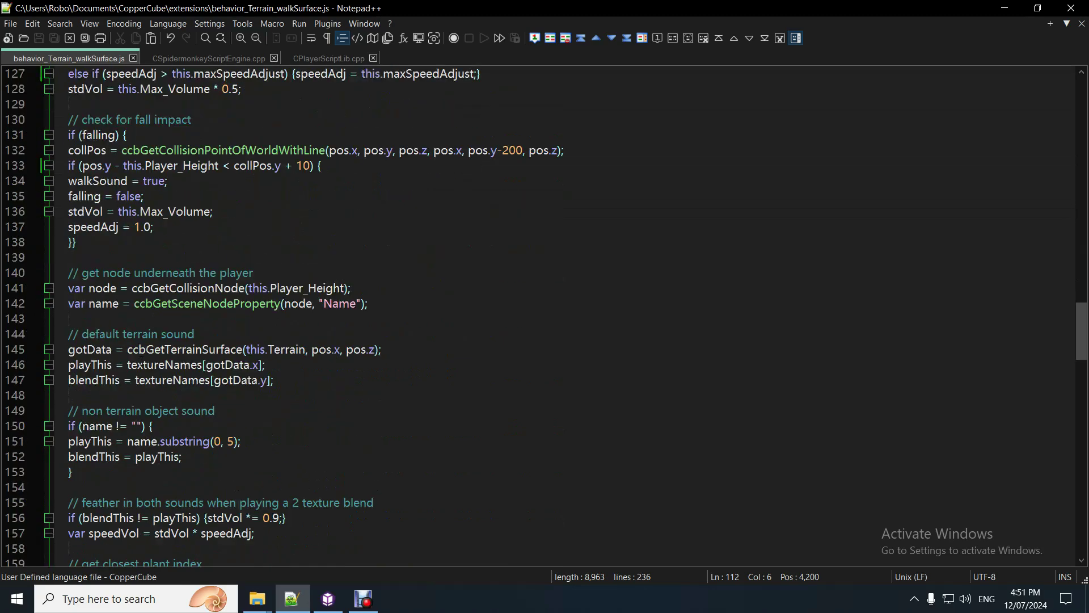
scroll(160, 358, down, 2)
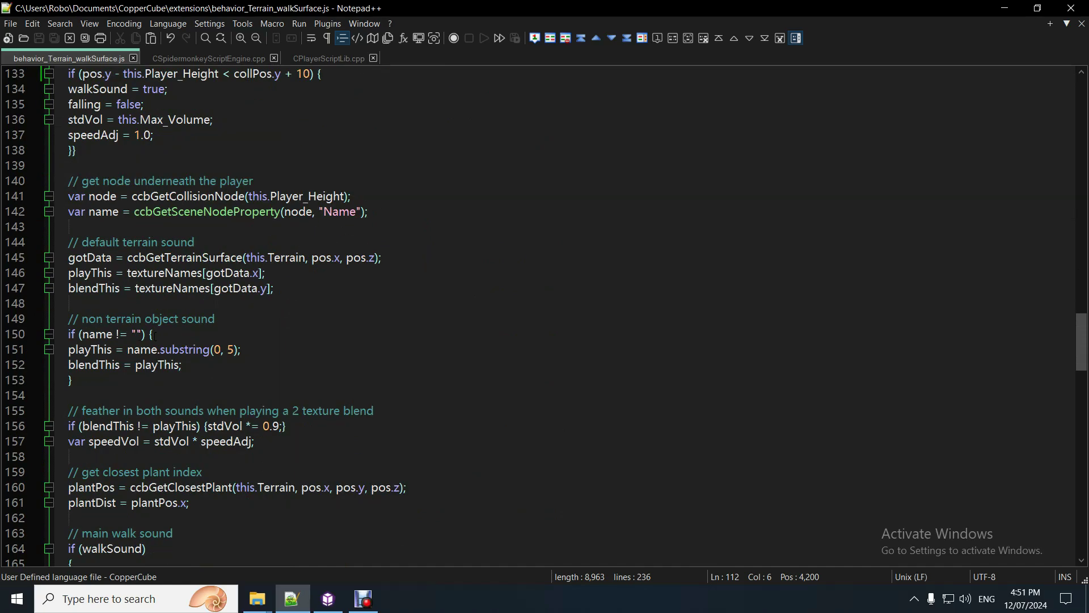
scroll(544, 315, down, 2)
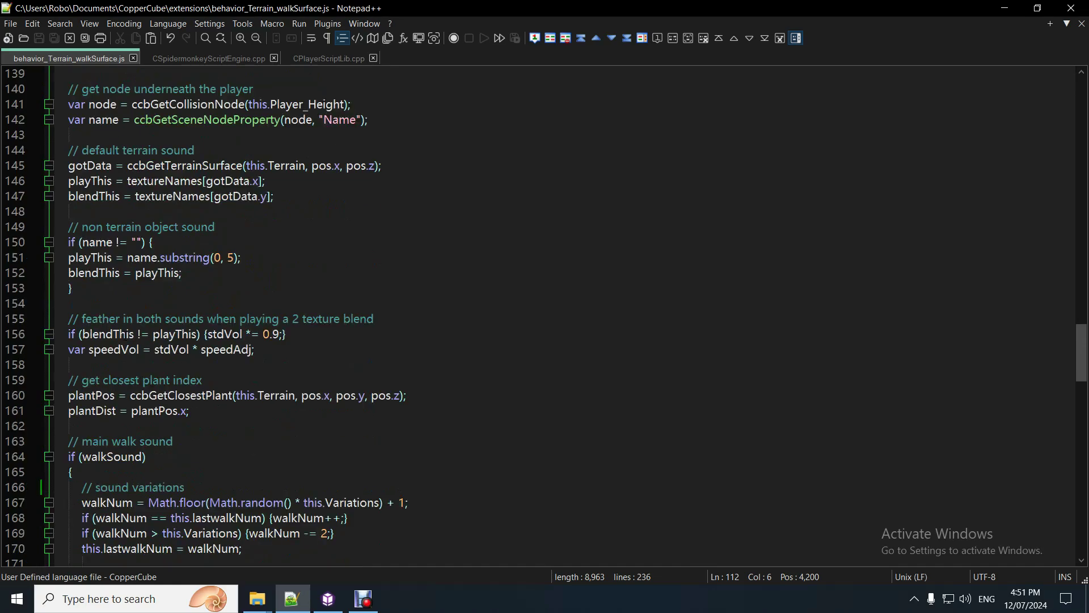
scroll(545, 315, down, 6)
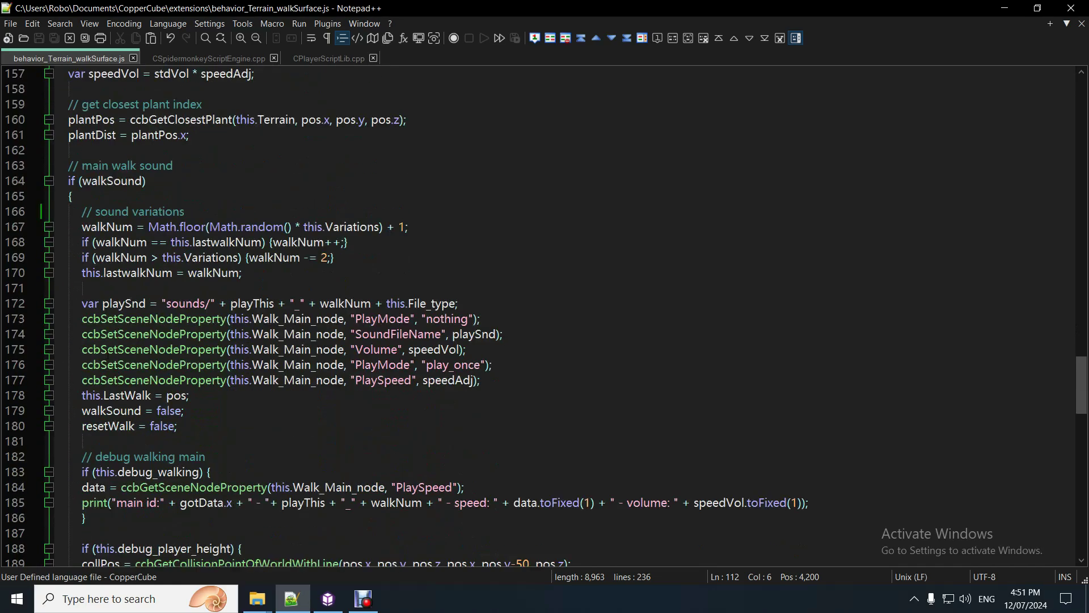
scroll(107, 354, down, 17)
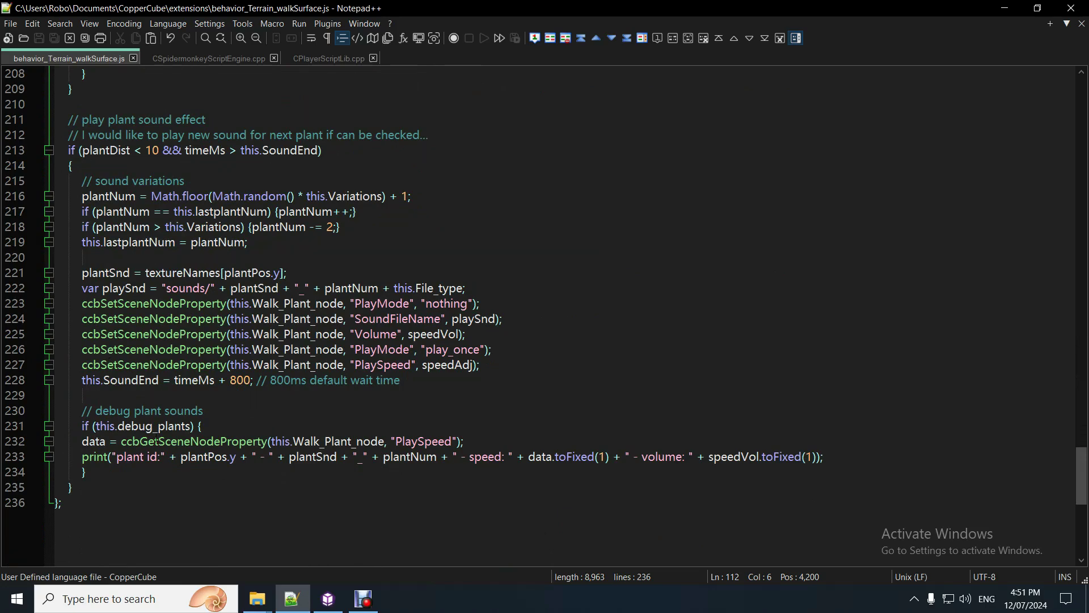
Step: Close behavior_Terrain_walkSurface.js, CPlayerScriptLib.cpp and CSpidermonkeyScriptEngine.cpp, and switch back to the terrain scene in CopperCube
key(ctrl+Home)
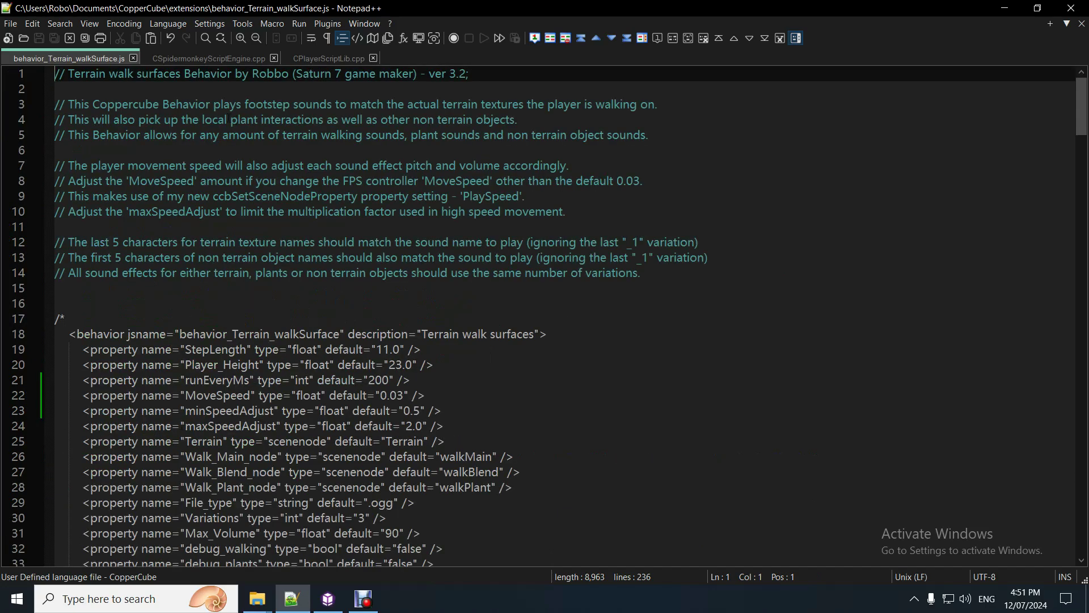
click(133, 58)
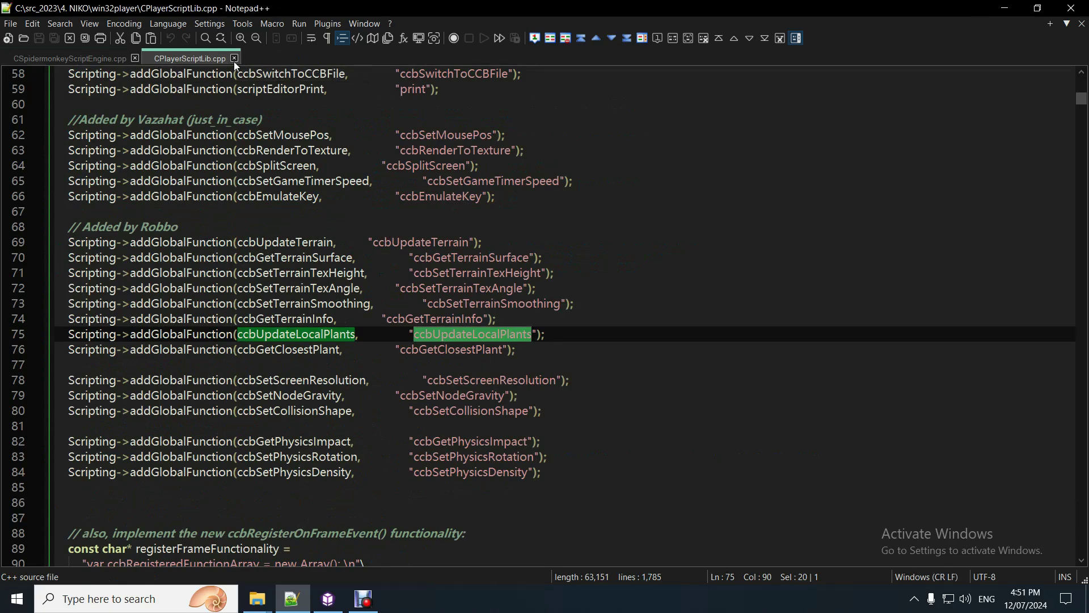
click(234, 59)
click(134, 59)
click(328, 598)
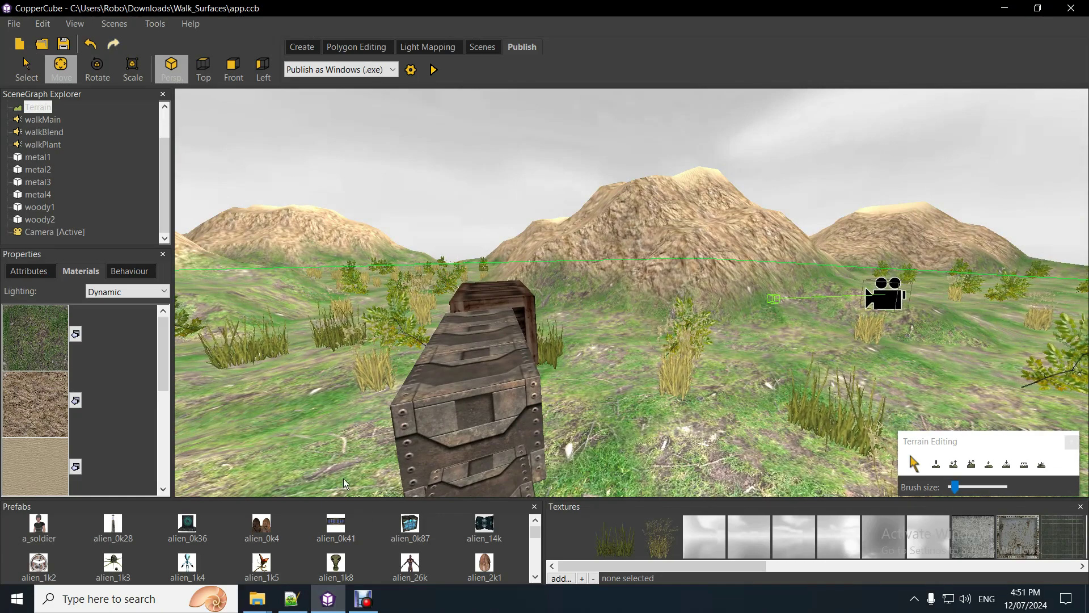
right_drag(402, 407, 387, 407)
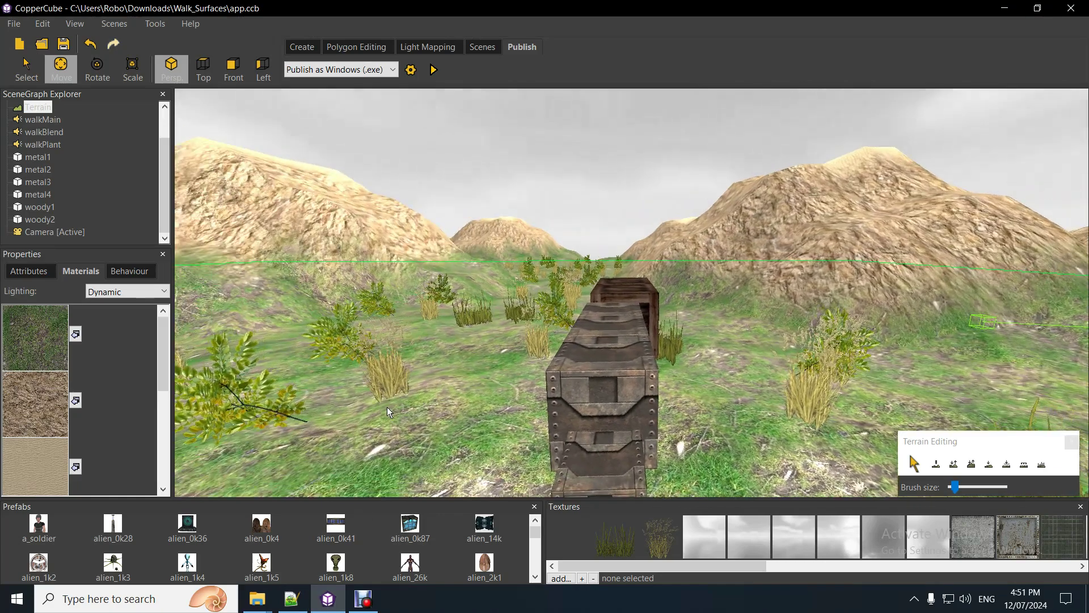